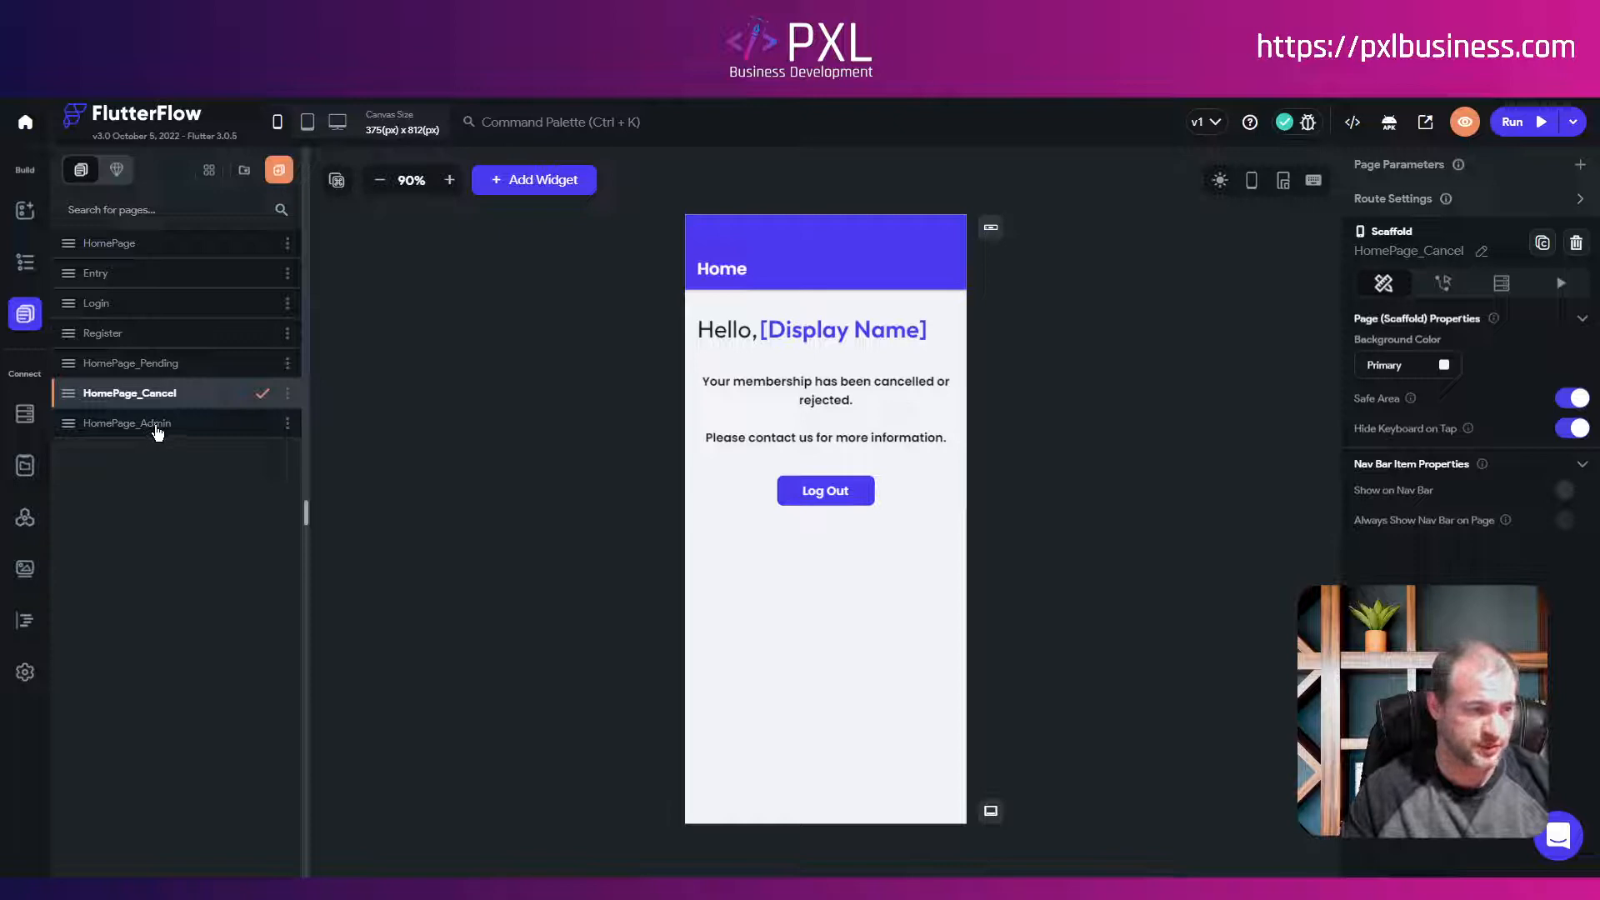
# Step: Open the HomePage_Admin page from the Pages list
pyautogui.click(158, 425)
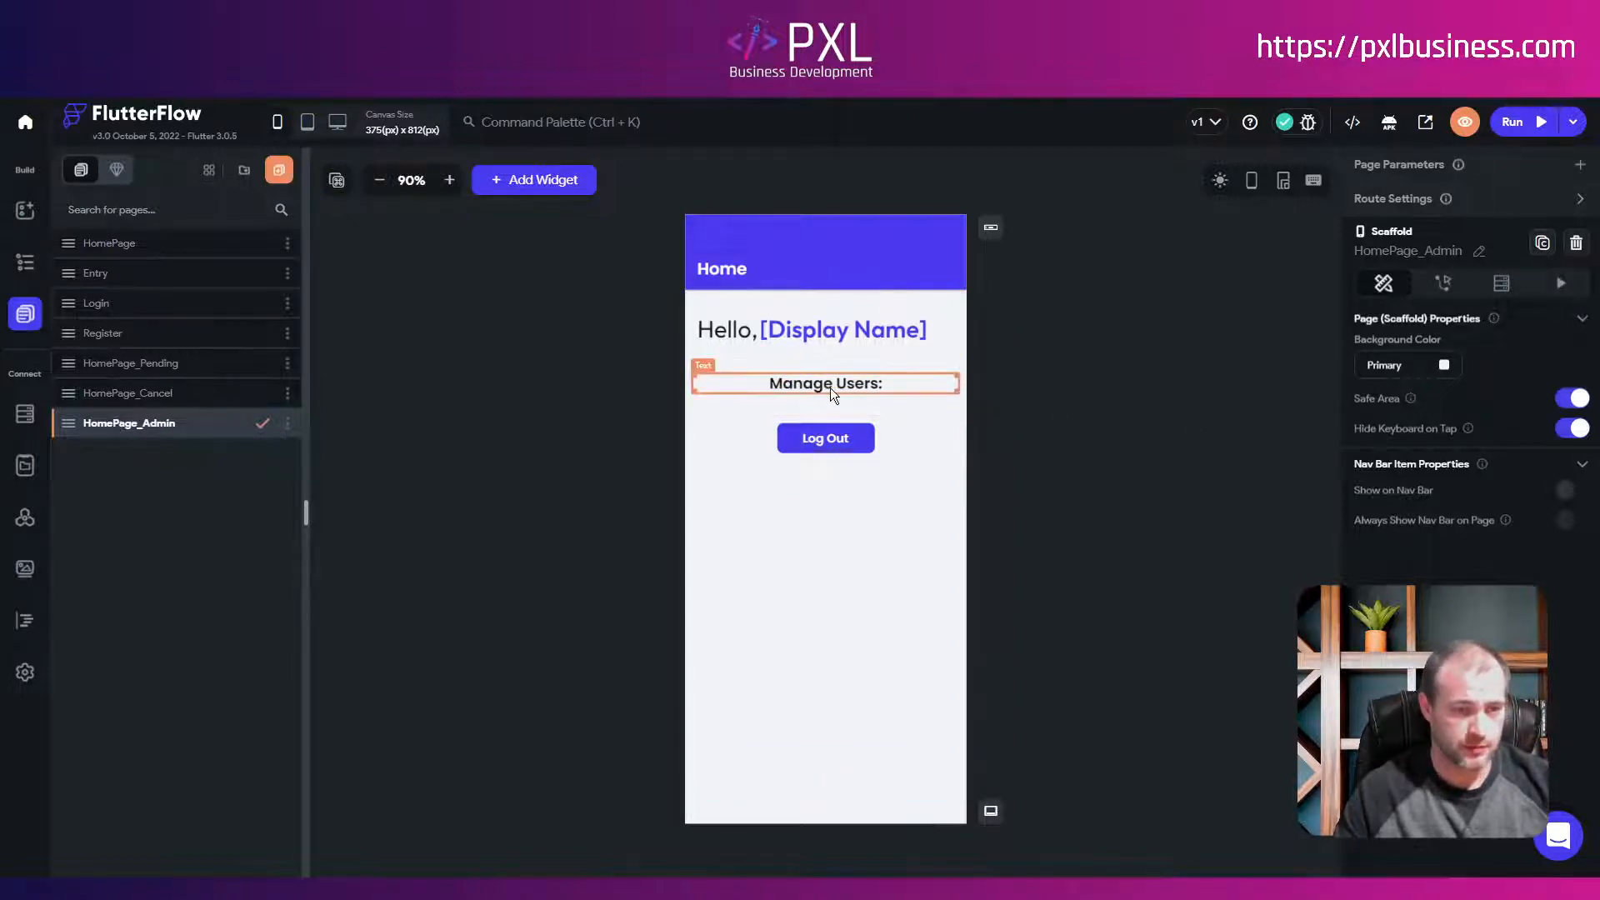
# Step: Locate the Manage Users: row in the Widget Tree
pyautogui.click(766, 388)
pyautogui.click(25, 265)
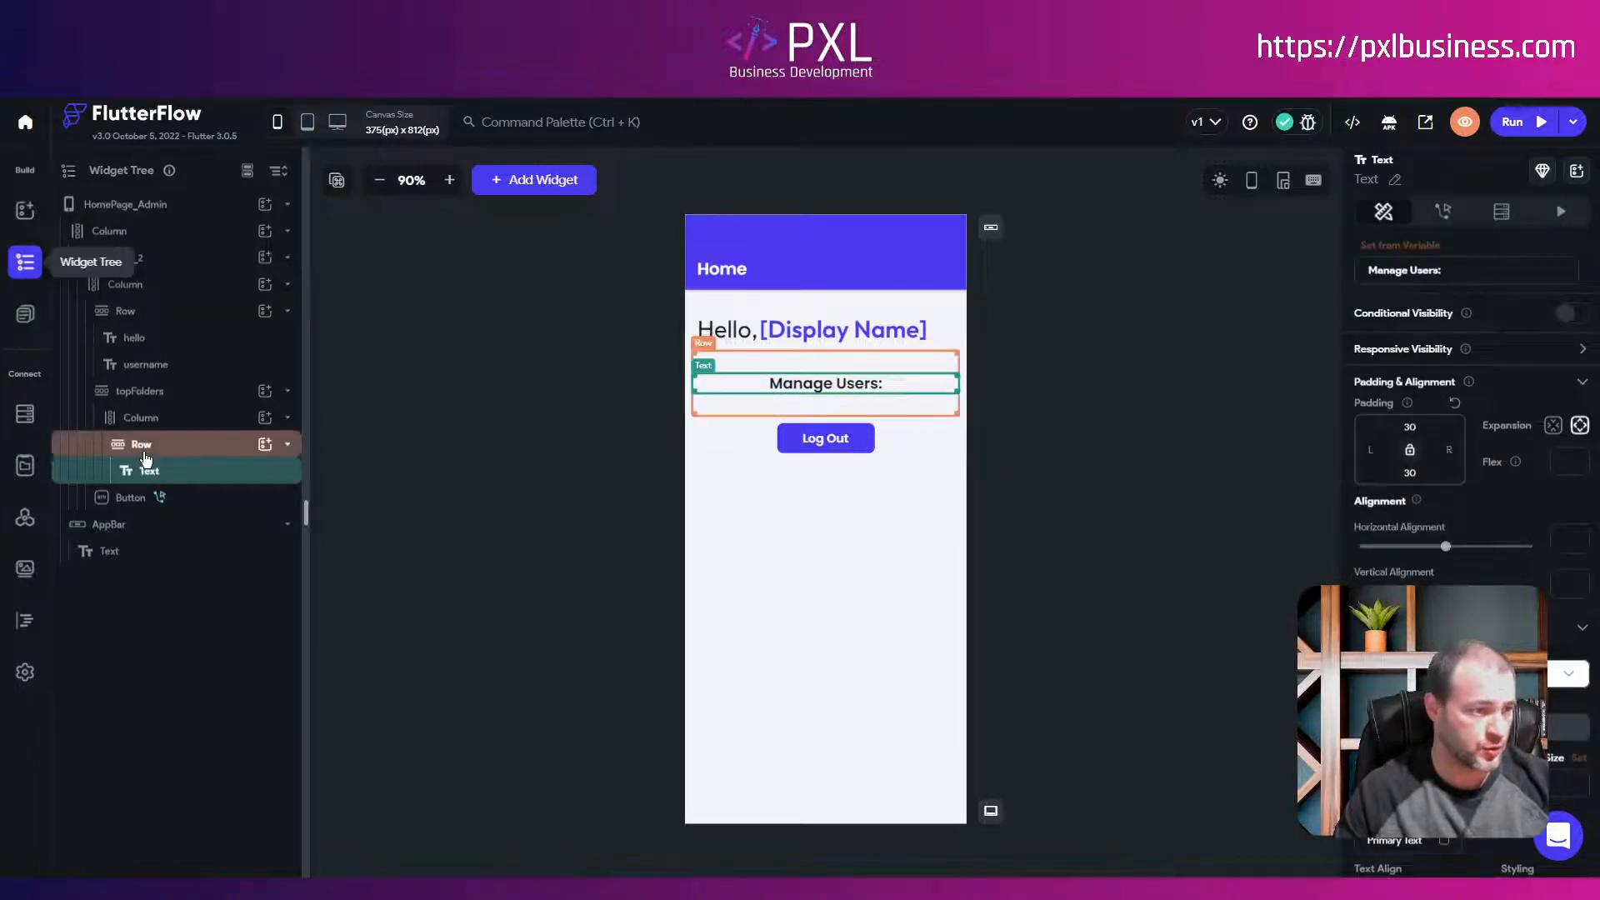
pyautogui.click(141, 454)
pyautogui.click(288, 444)
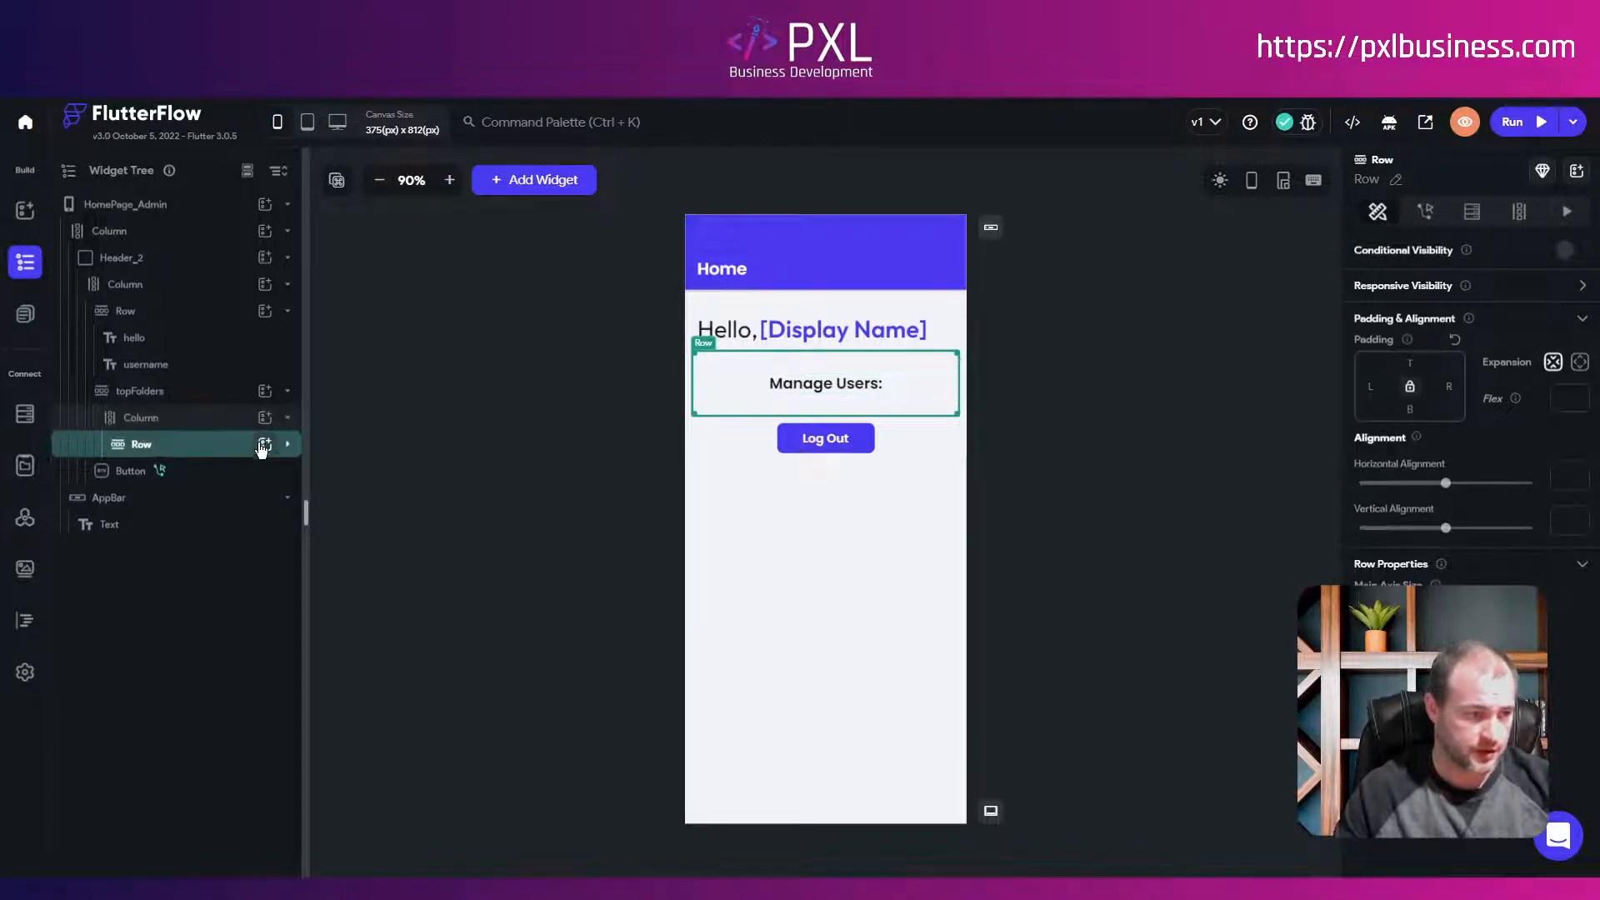
pyautogui.click(288, 444)
pyautogui.click(288, 444)
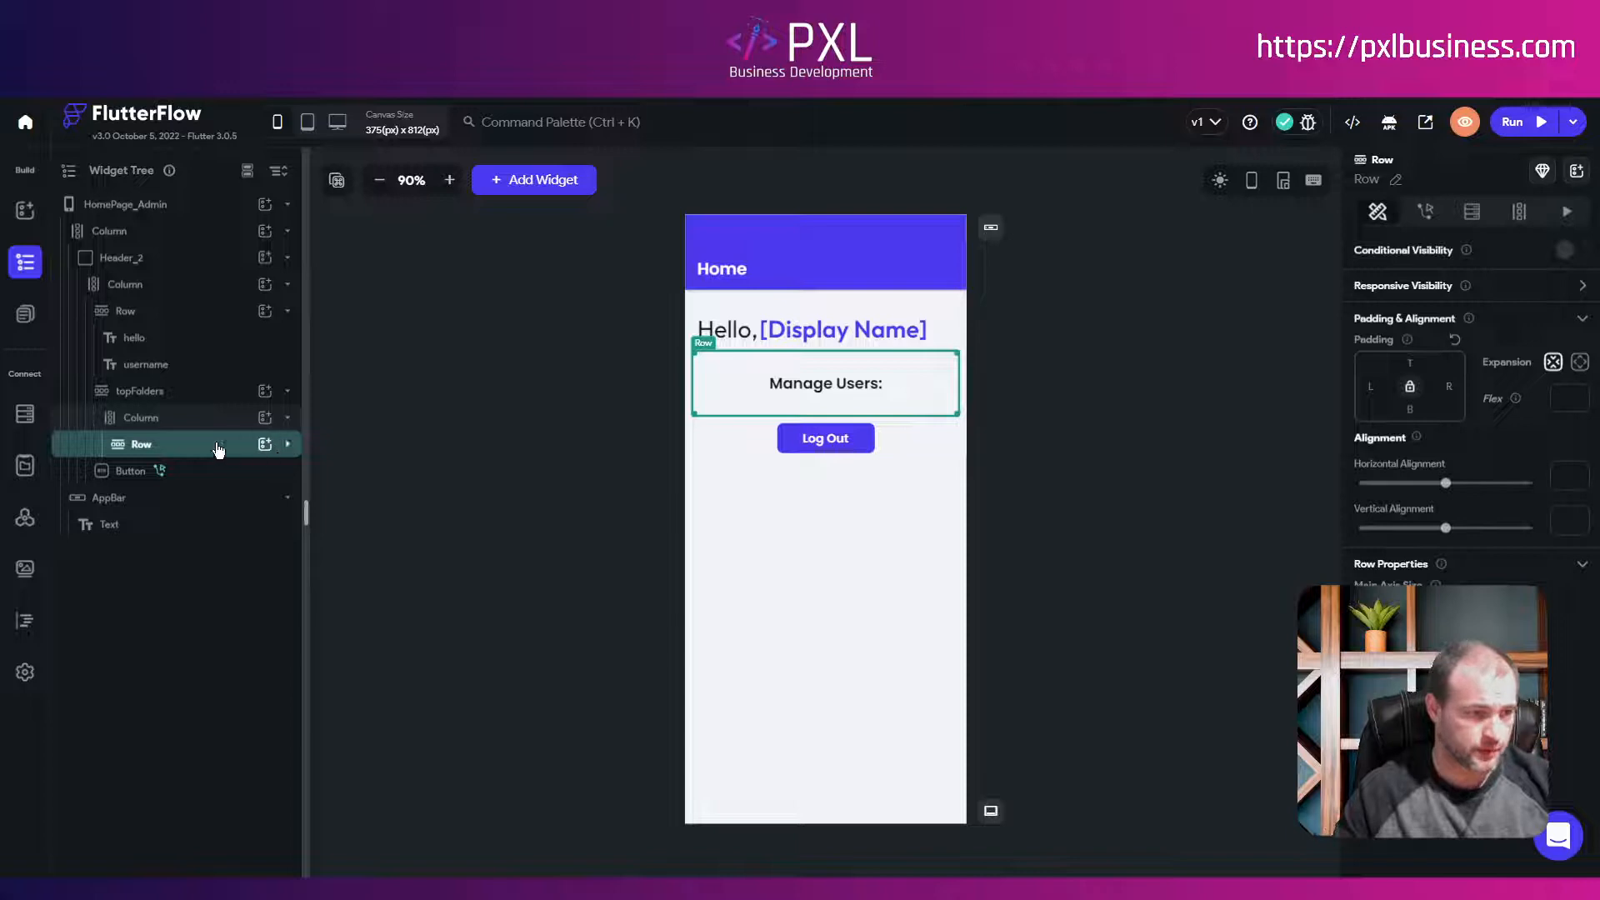
# Step: Try adding a Row with a ListView, then delete the stray empty Row
pyautogui.click(265, 418)
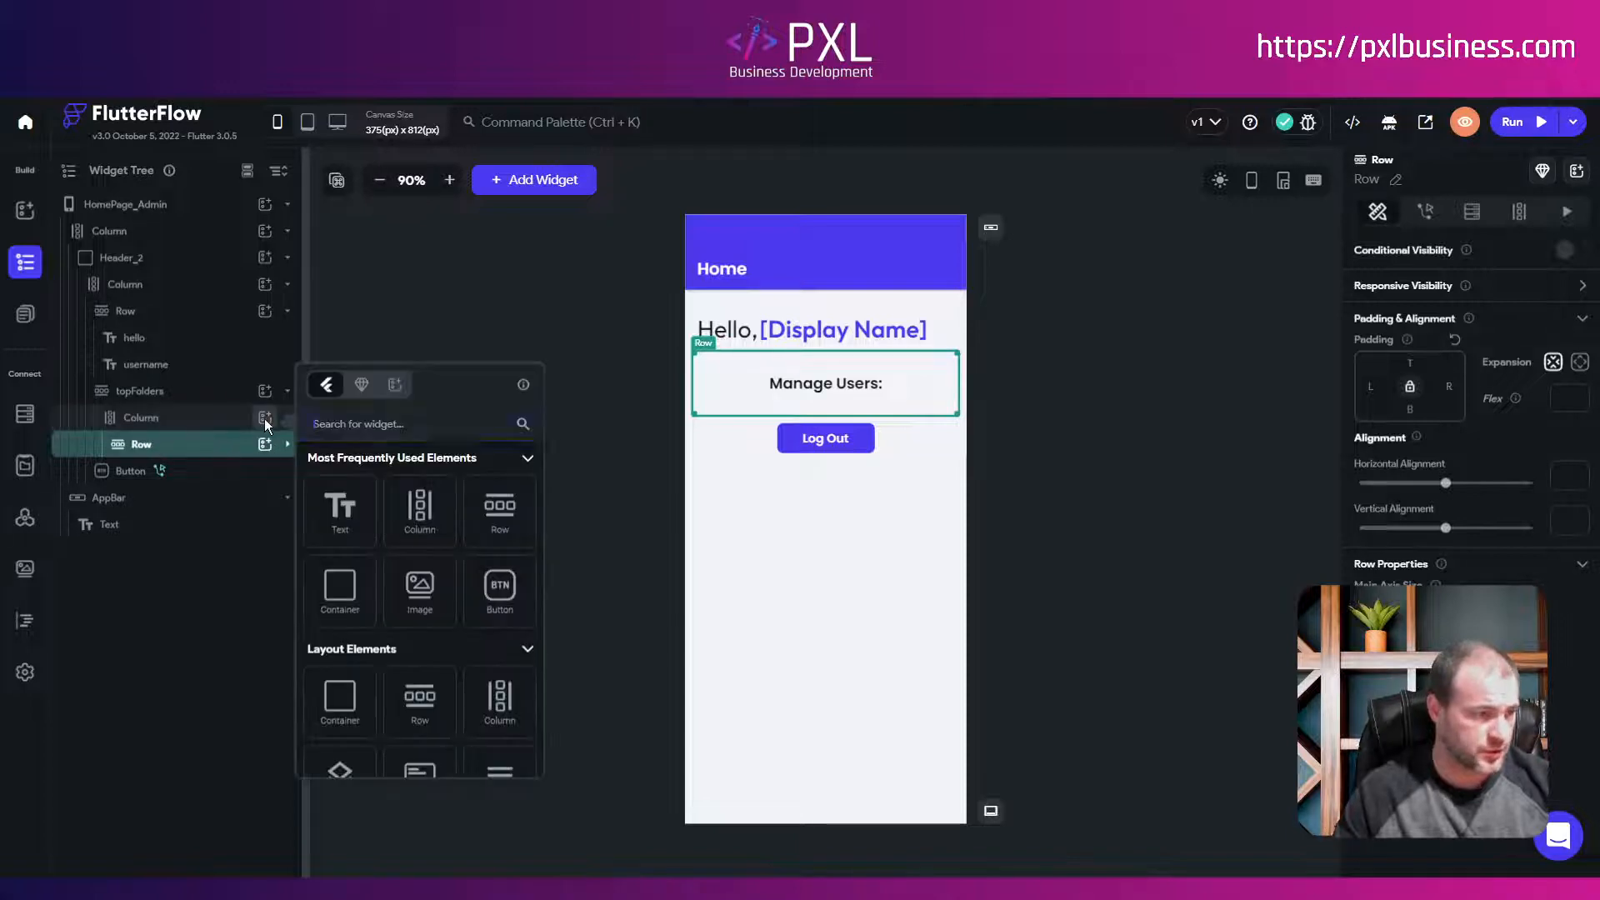
pyautogui.click(486, 516)
pyautogui.click(265, 471)
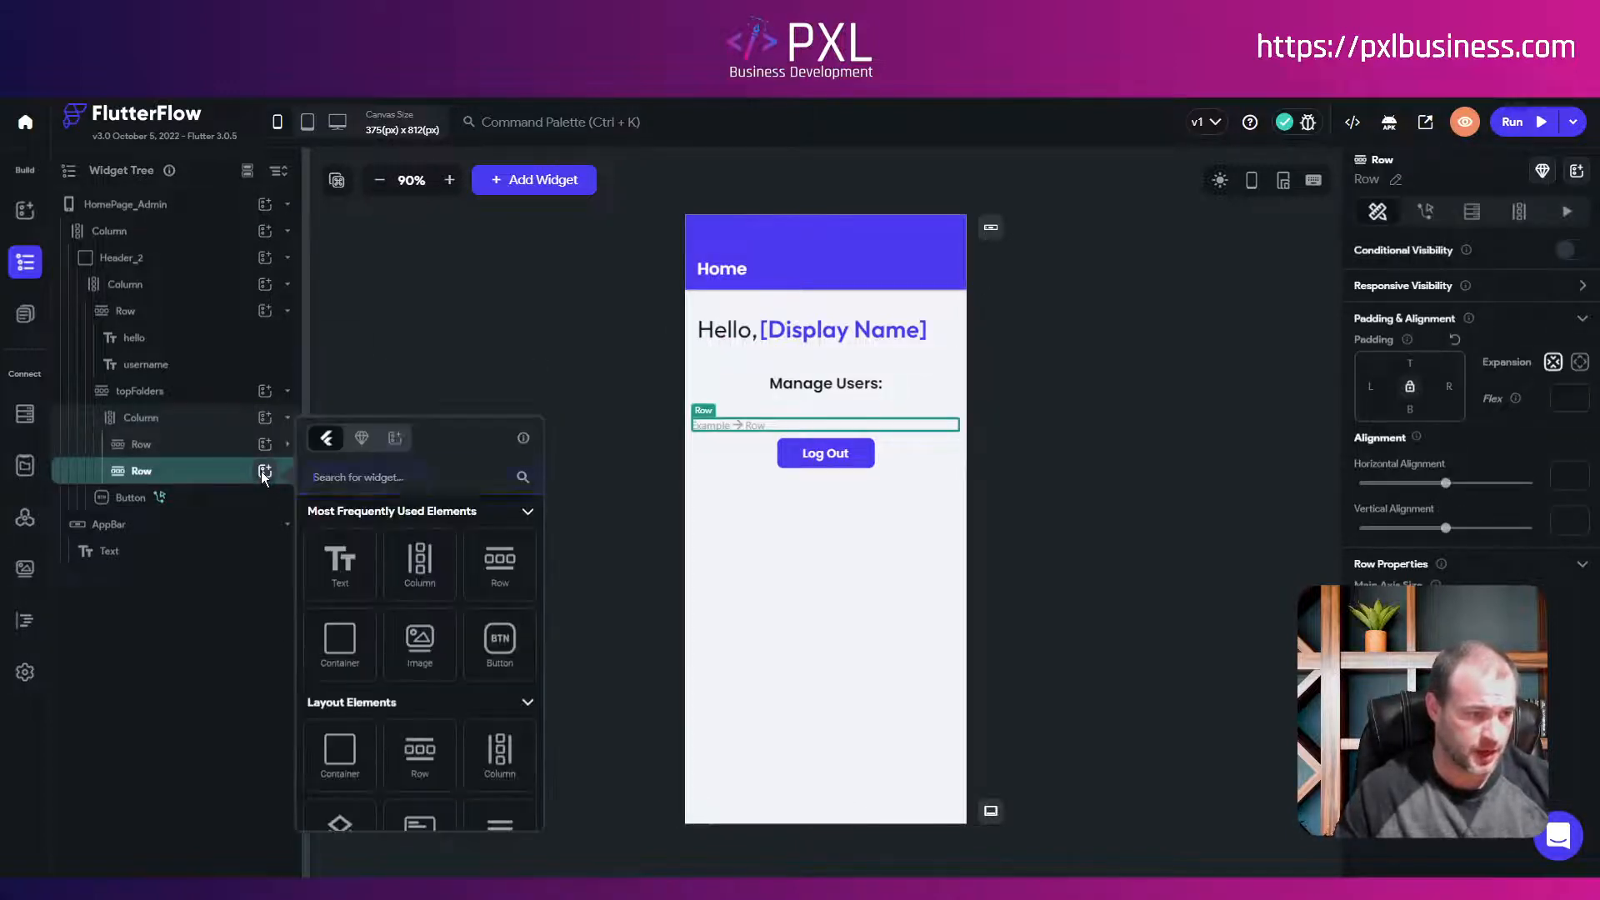
pyautogui.click(397, 479)
pyautogui.write('list')
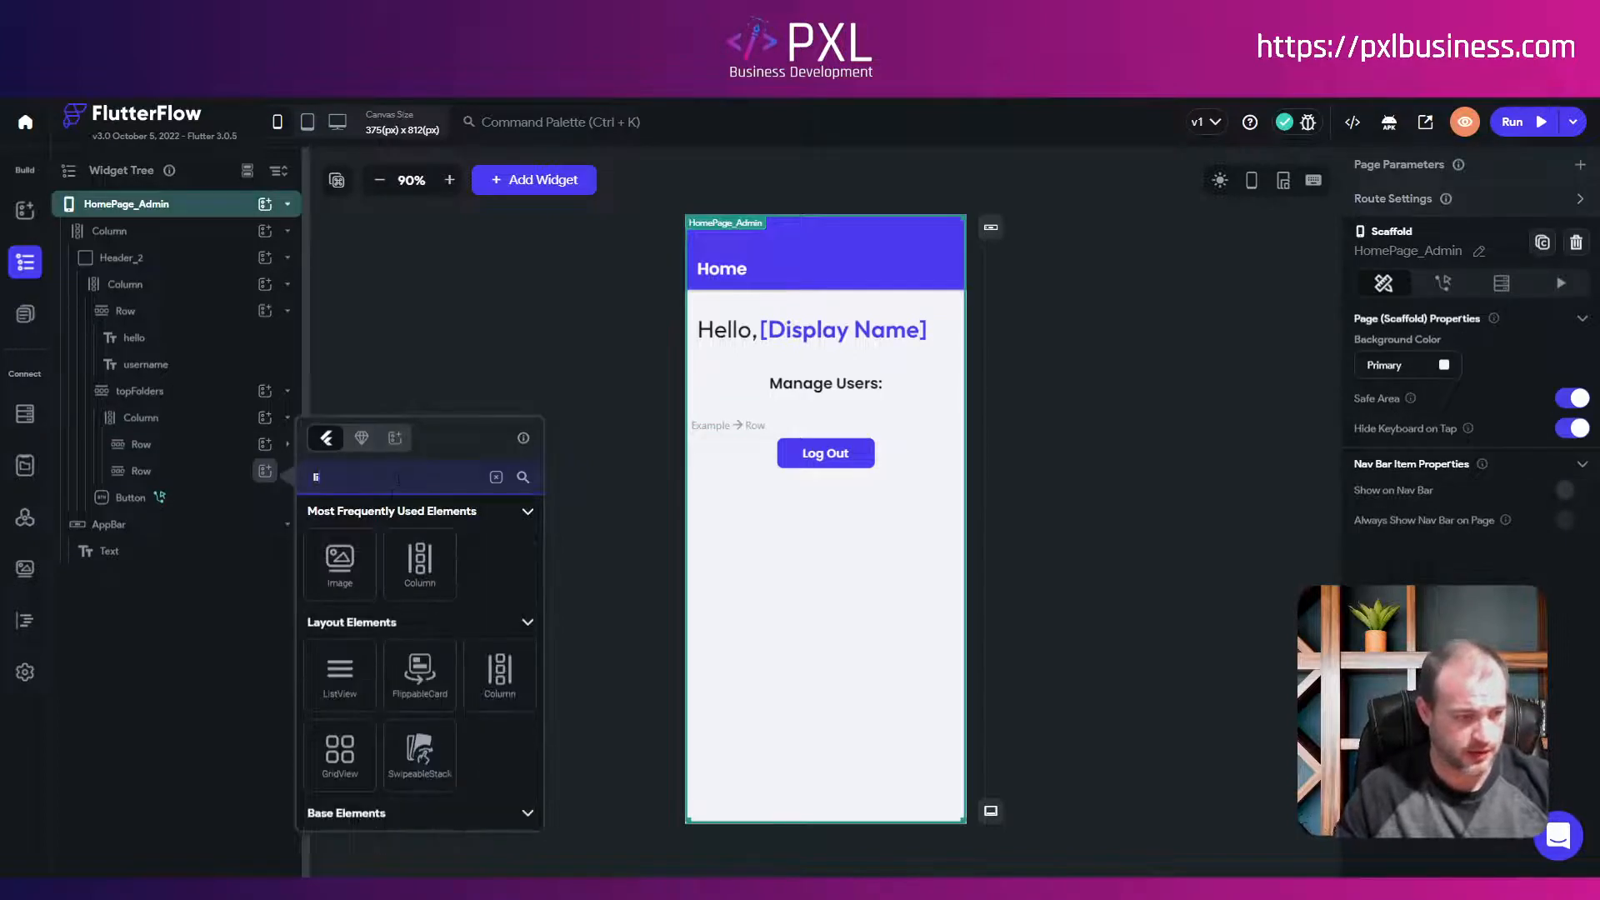
pyautogui.click(353, 582)
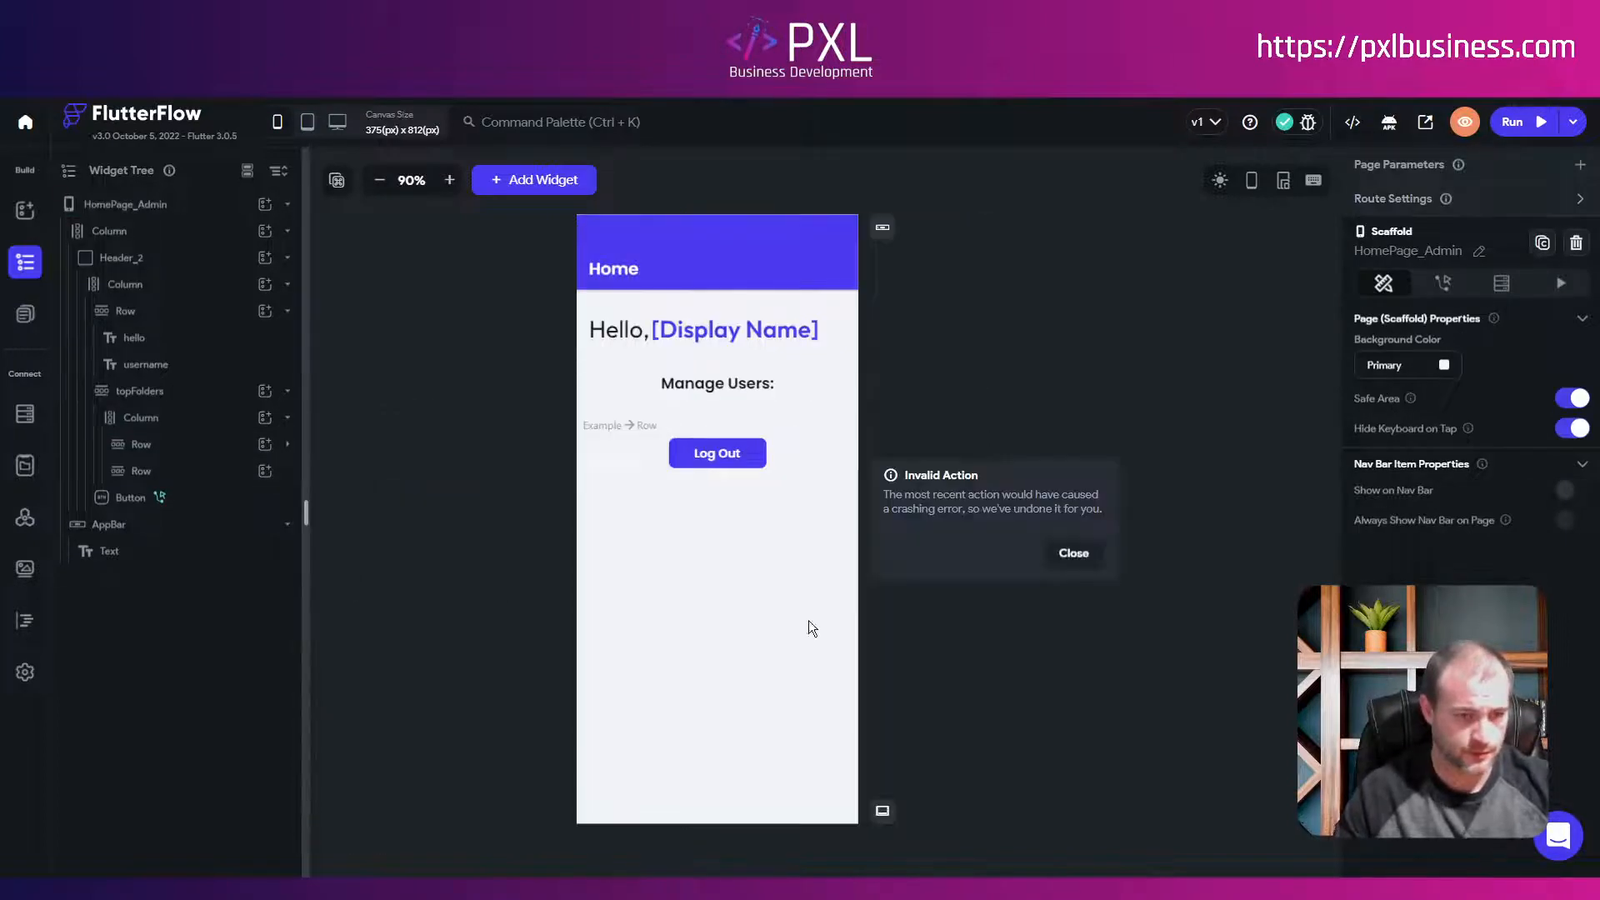
pyautogui.click(1073, 553)
pyautogui.click(208, 473)
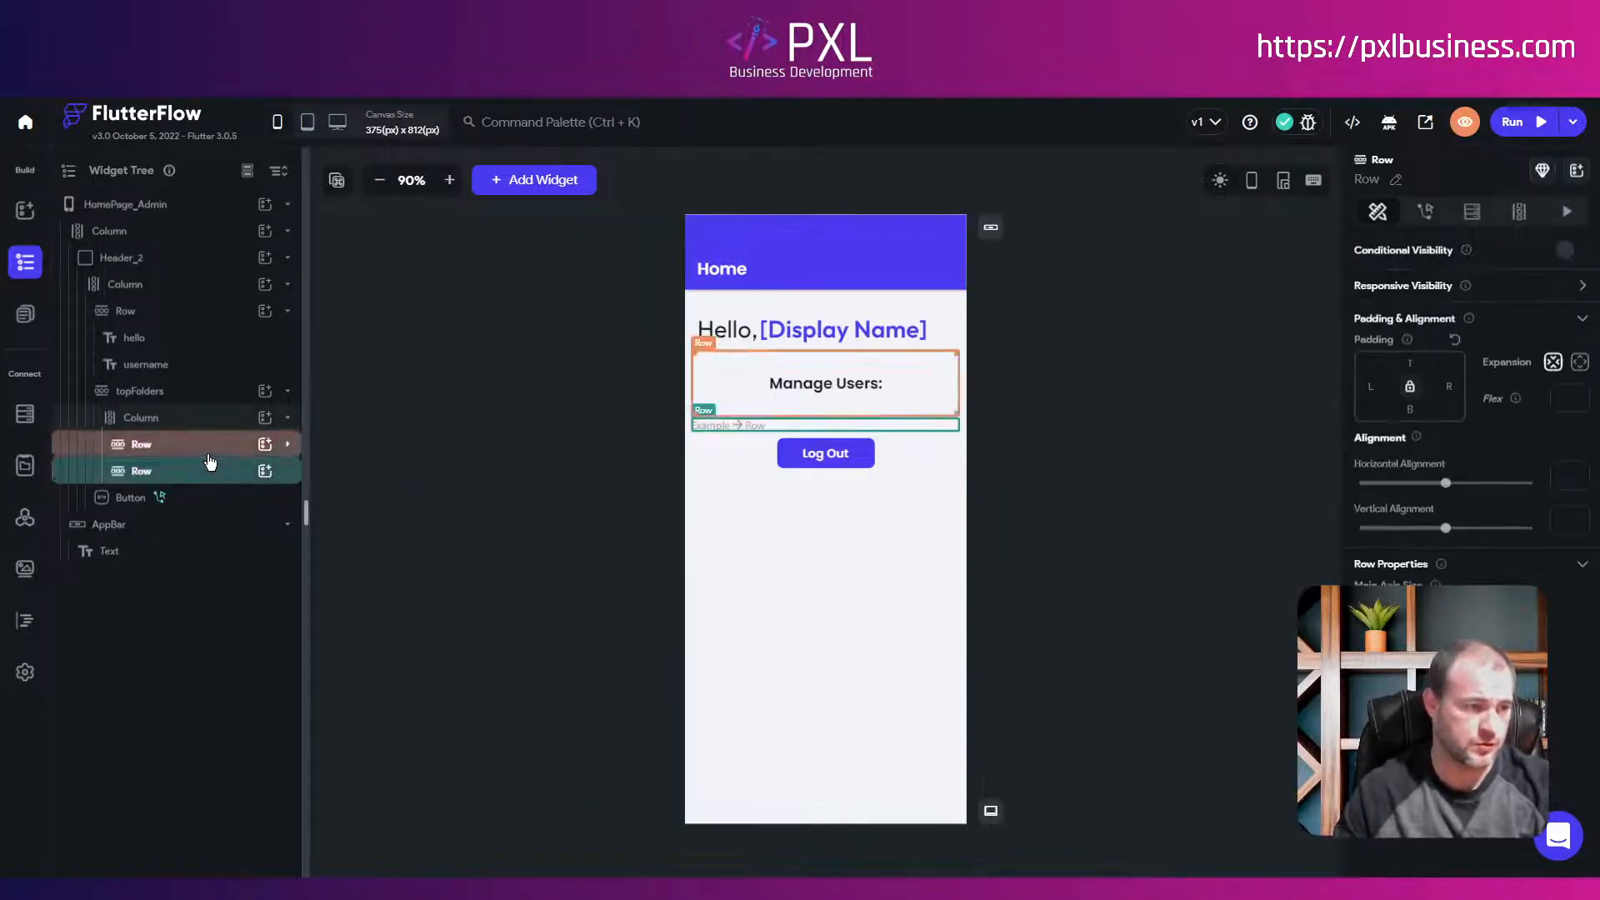
pyautogui.press('Delete')
# Step: Add a ListView to the heading's Column, just below the Manage Users: row
pyautogui.click(157, 423)
pyautogui.click(266, 421)
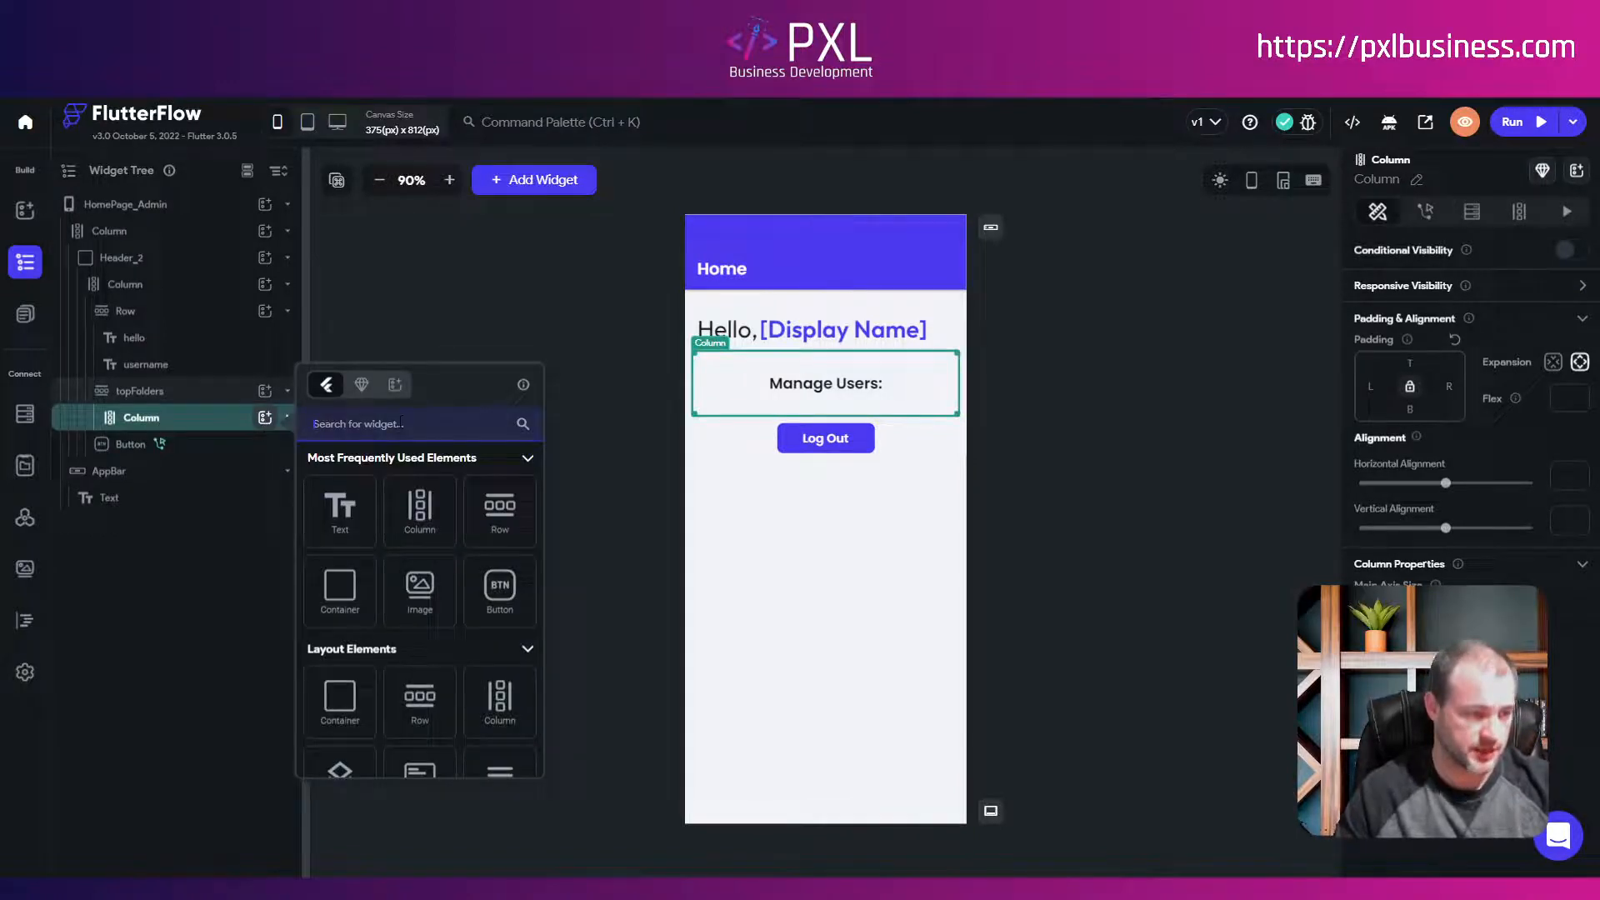
pyautogui.write('li')
pyautogui.click(342, 618)
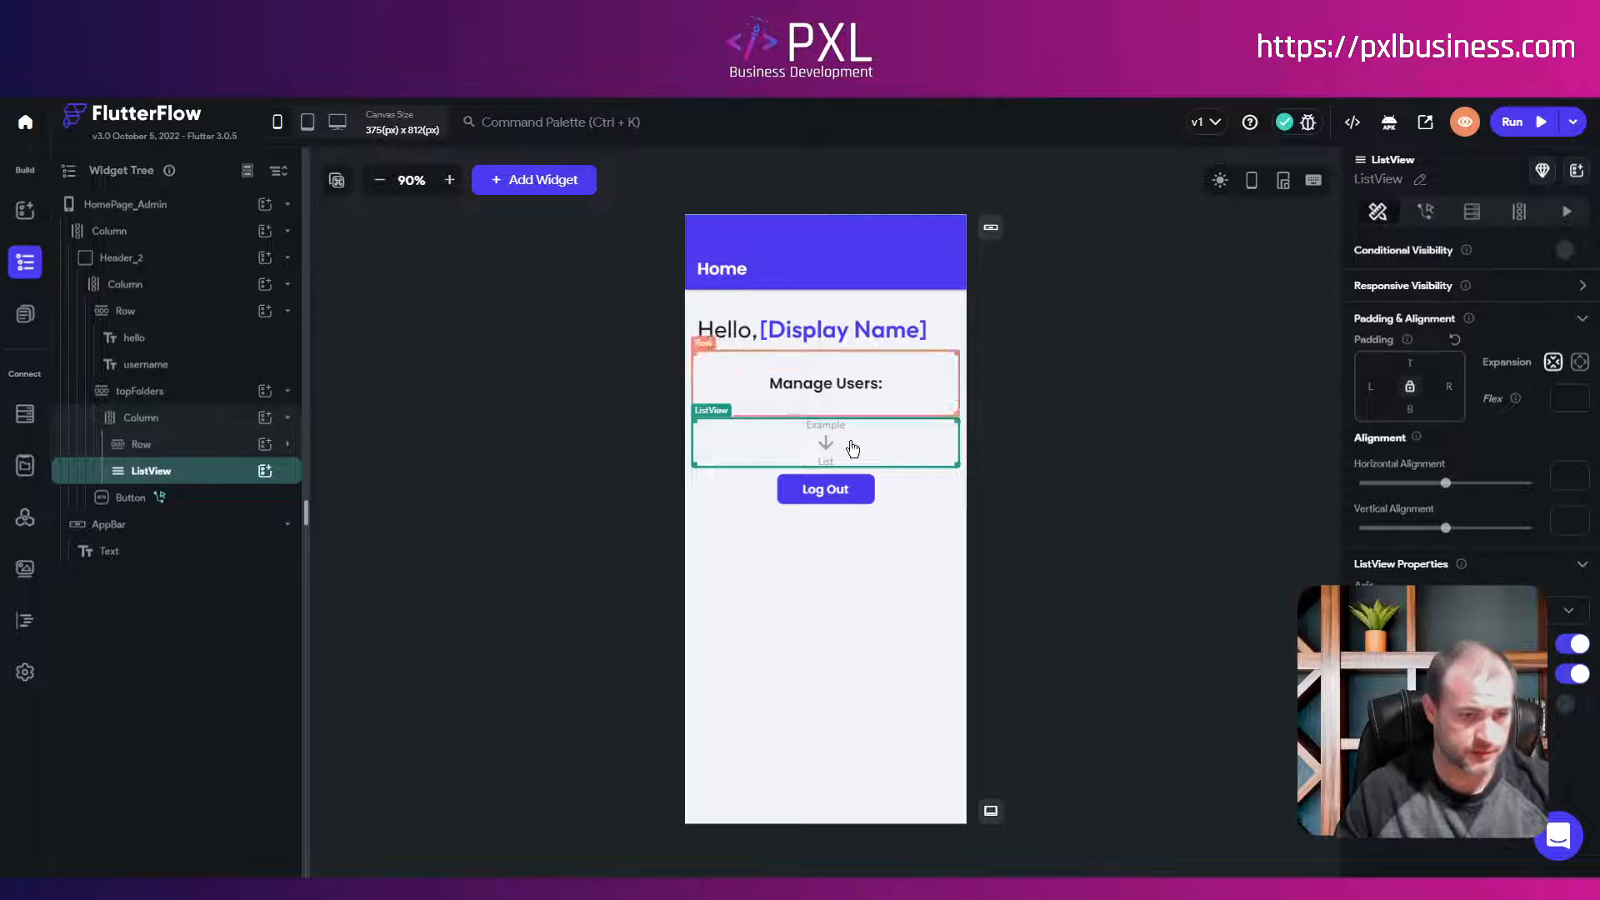
# Step: Nest a Container in the ListView and a Column inside that Container
pyautogui.click(265, 471)
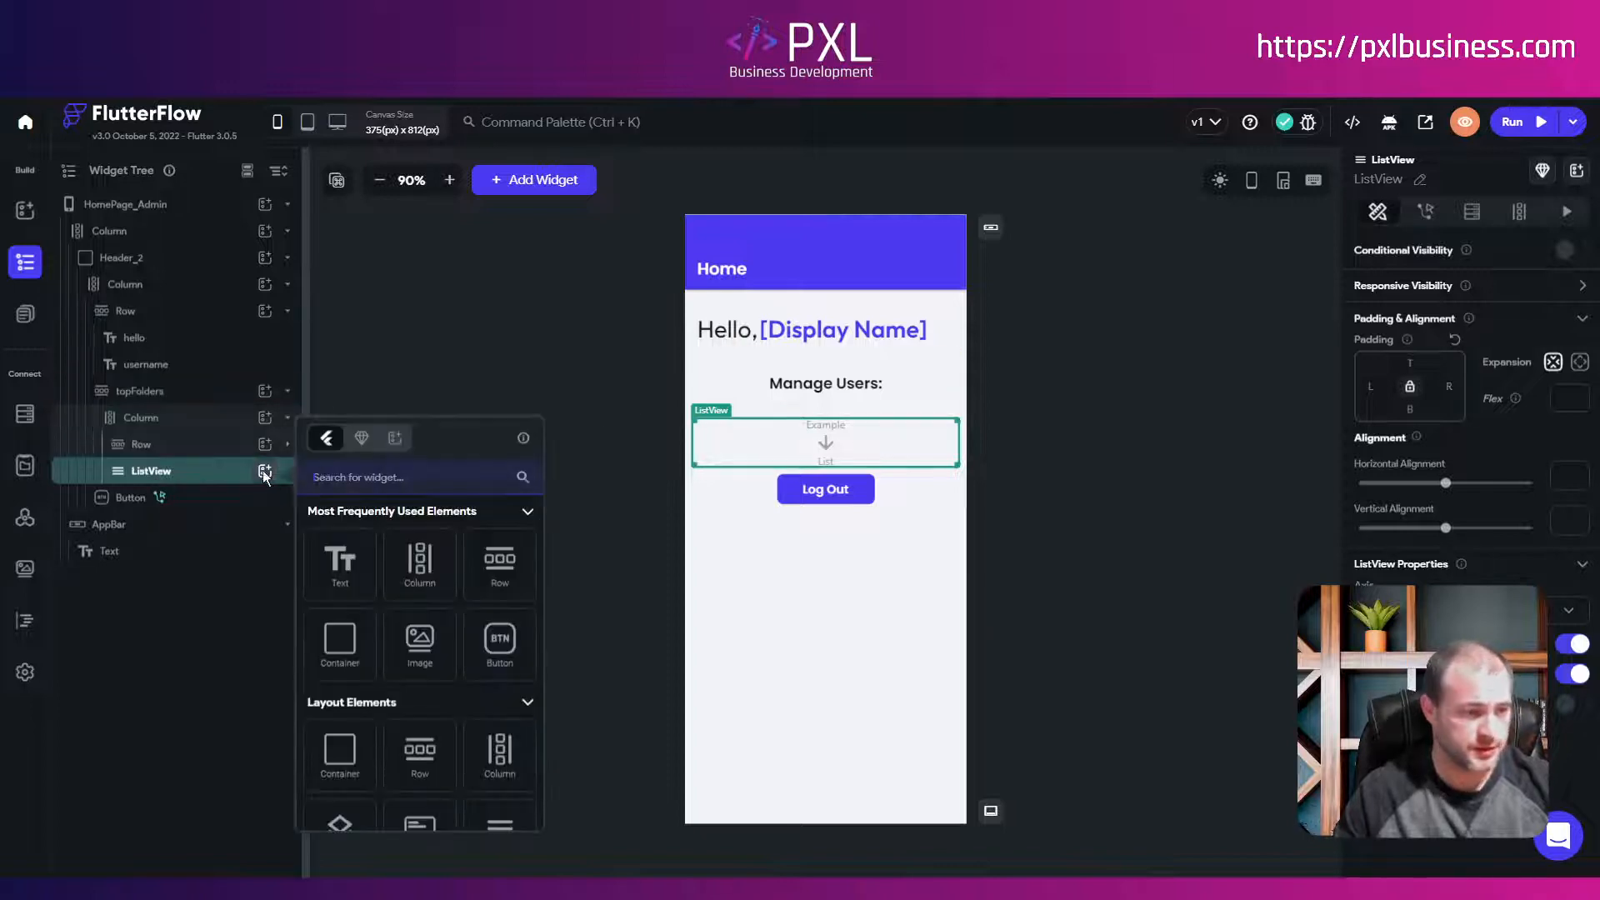
pyautogui.click(349, 650)
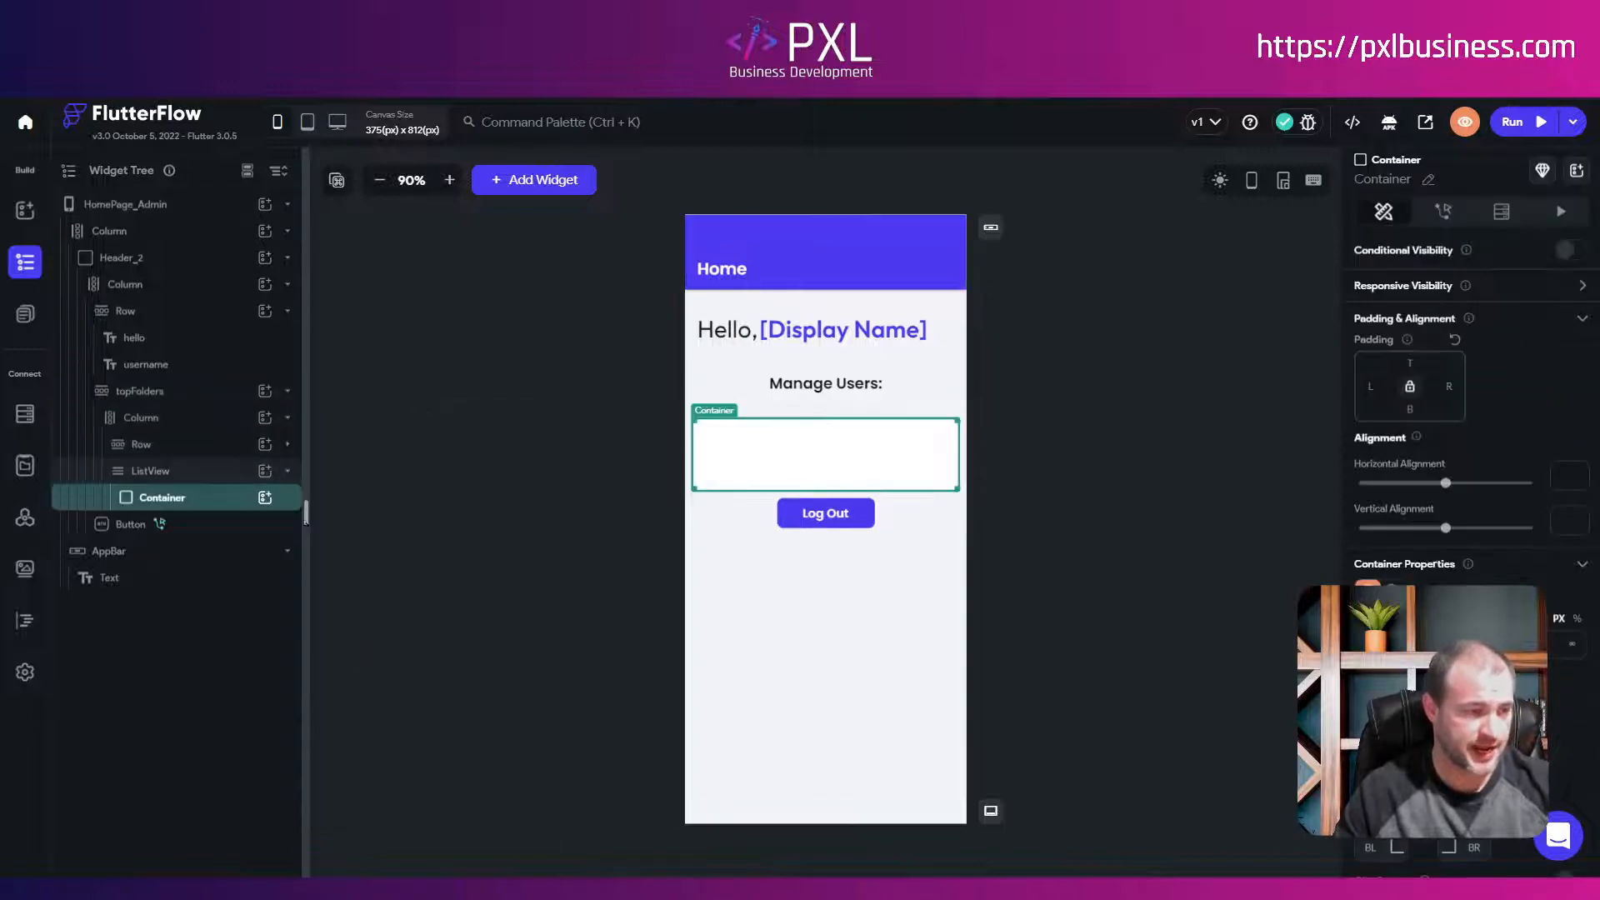
pyautogui.click(265, 499)
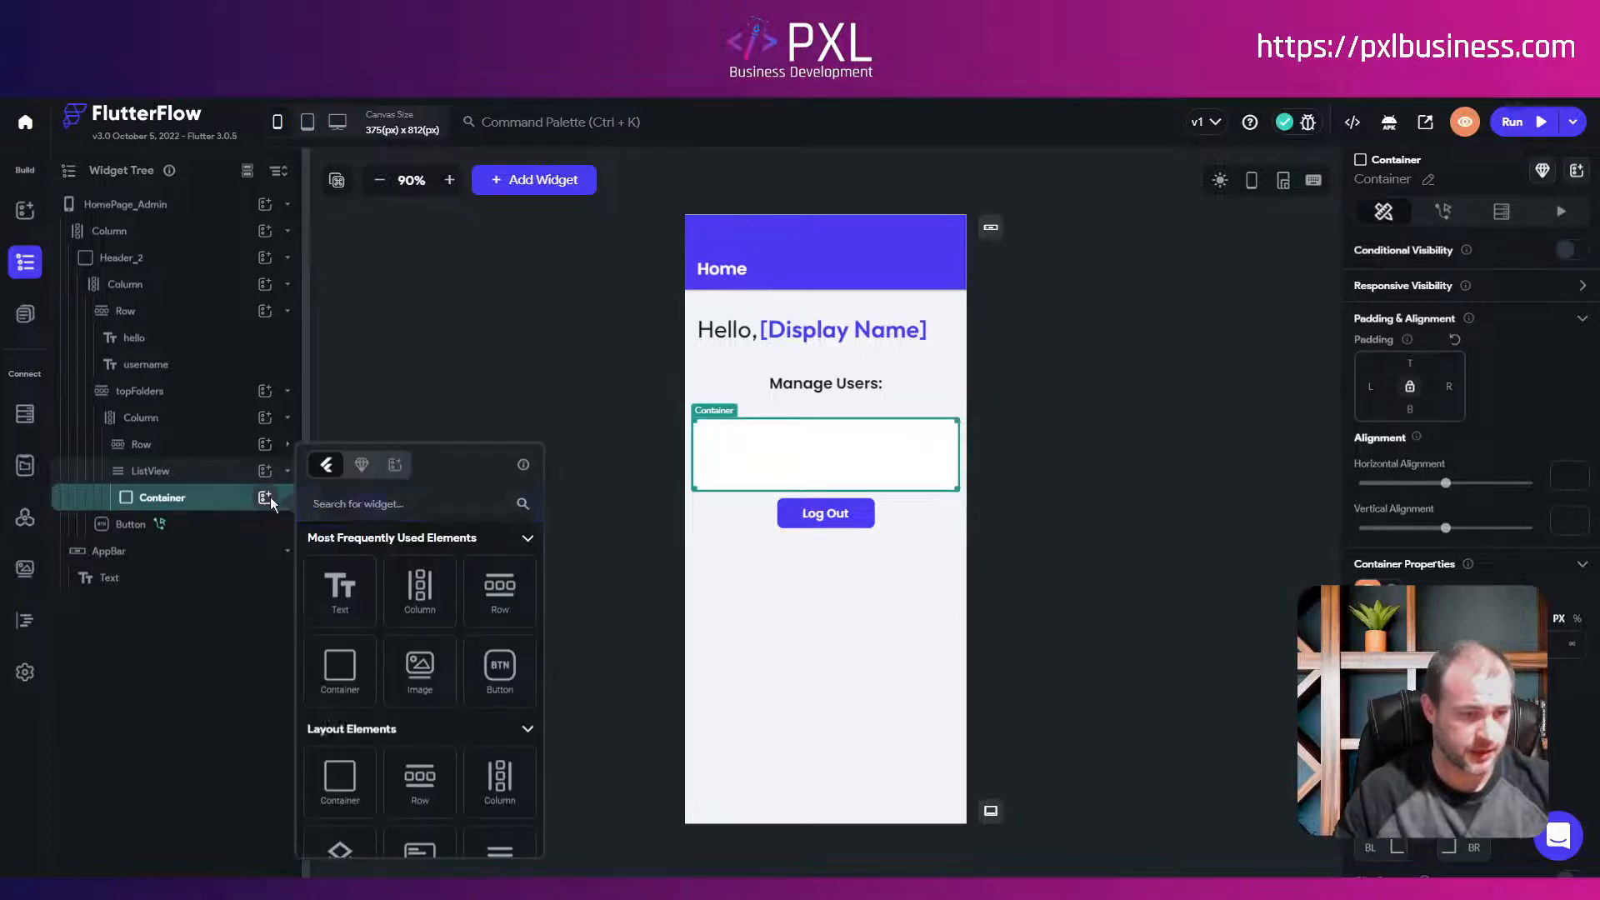
pyautogui.click(420, 603)
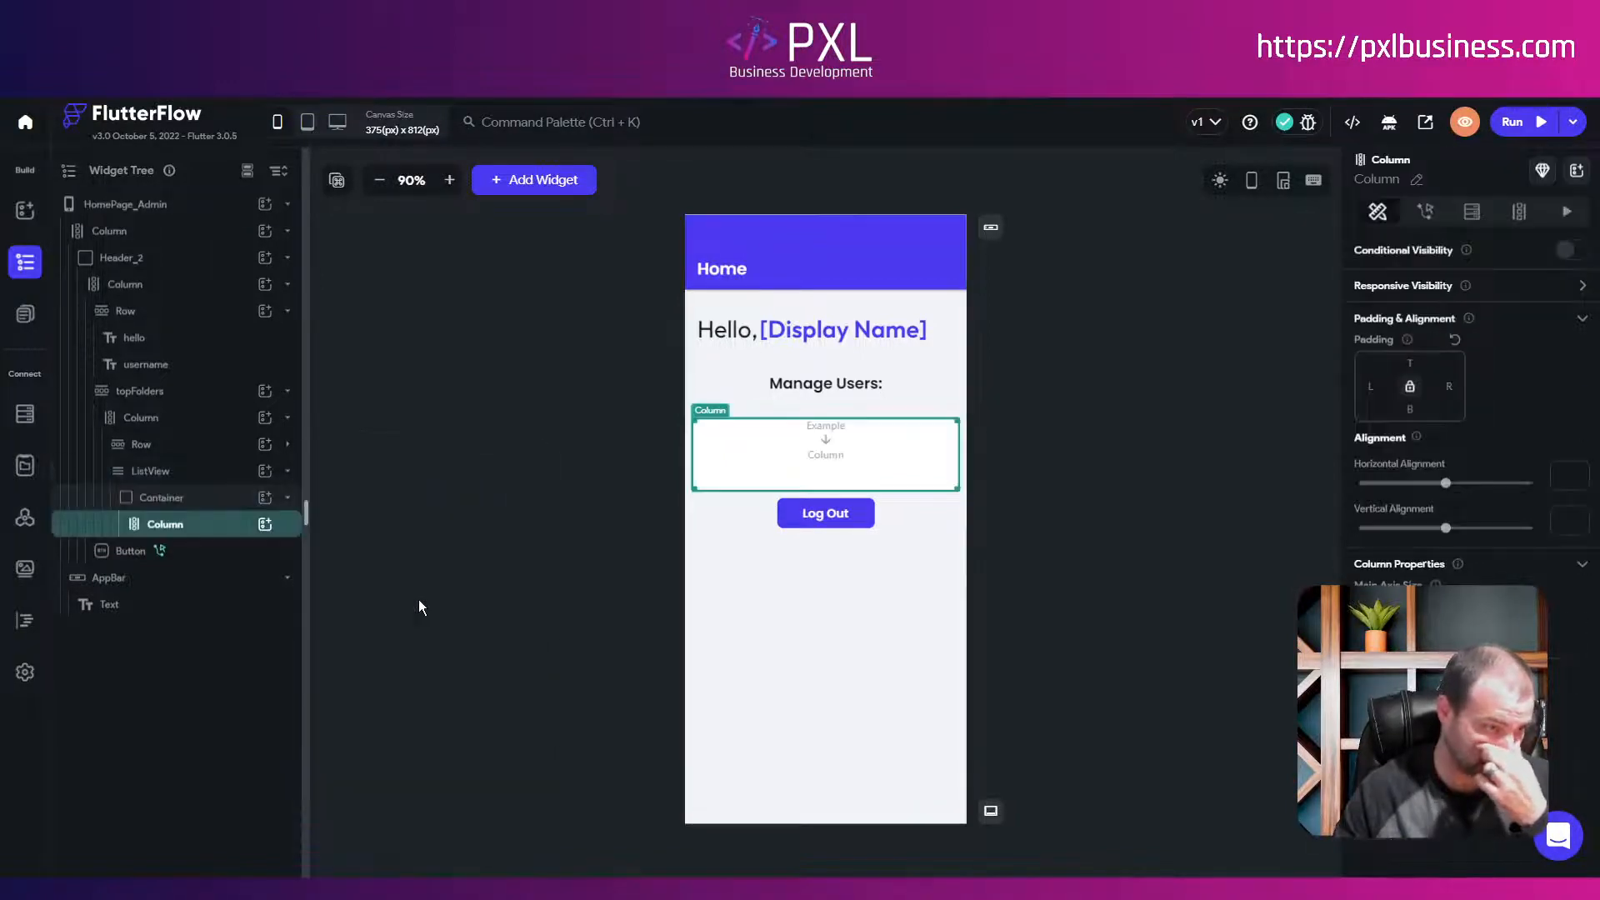
pyautogui.click(265, 525)
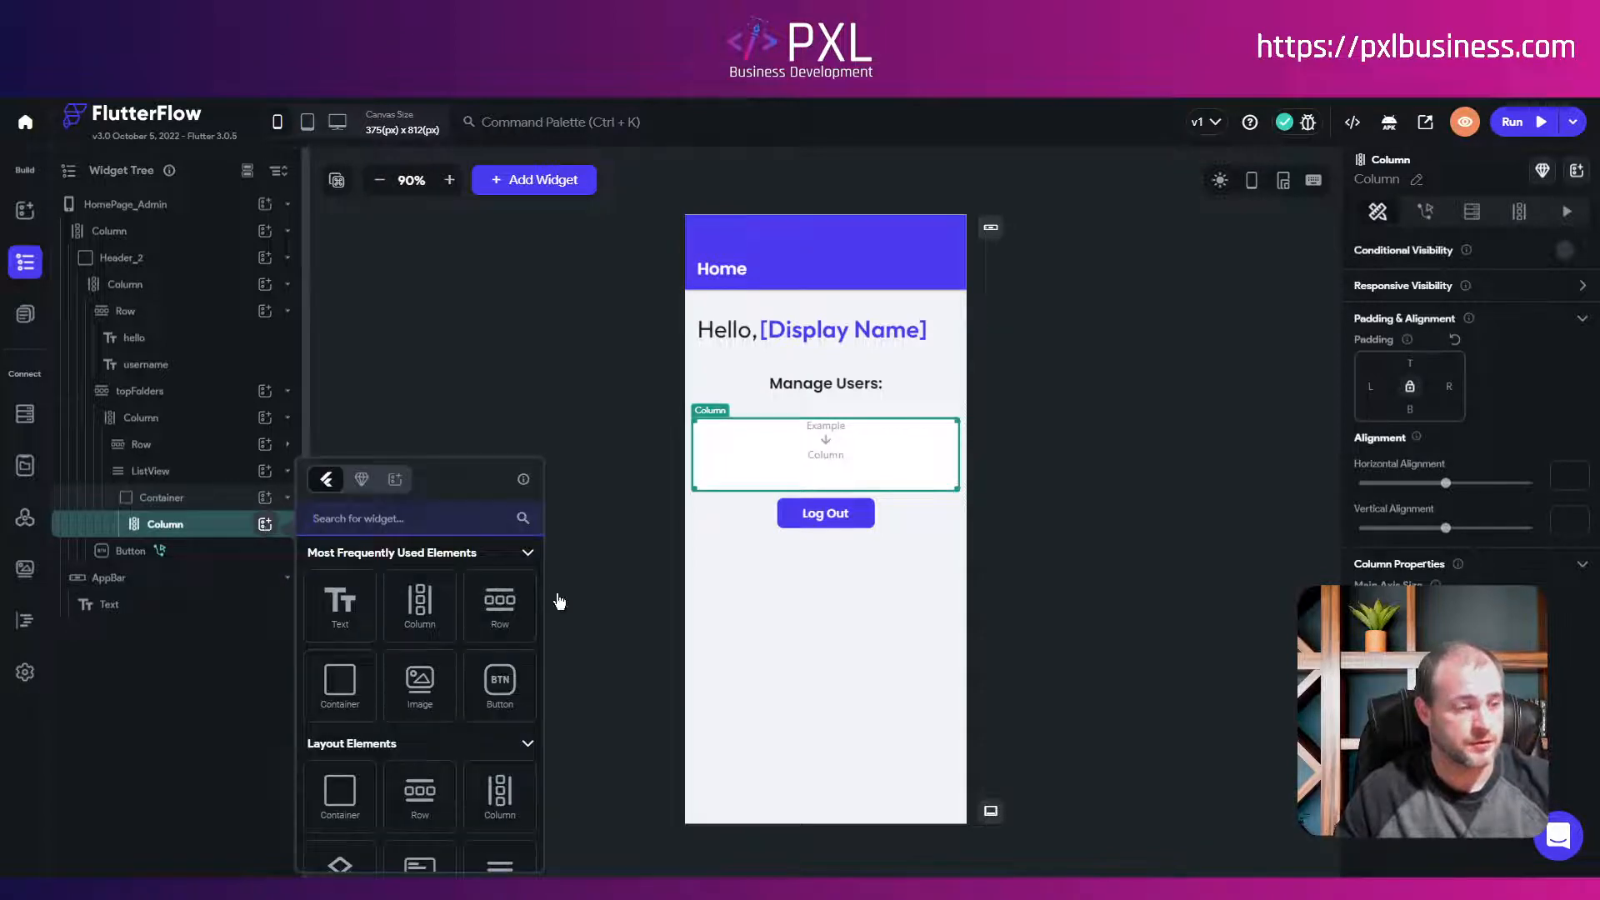
# Step: Add two Rows to the Column, each holding a Hello World text
pyautogui.click(500, 606)
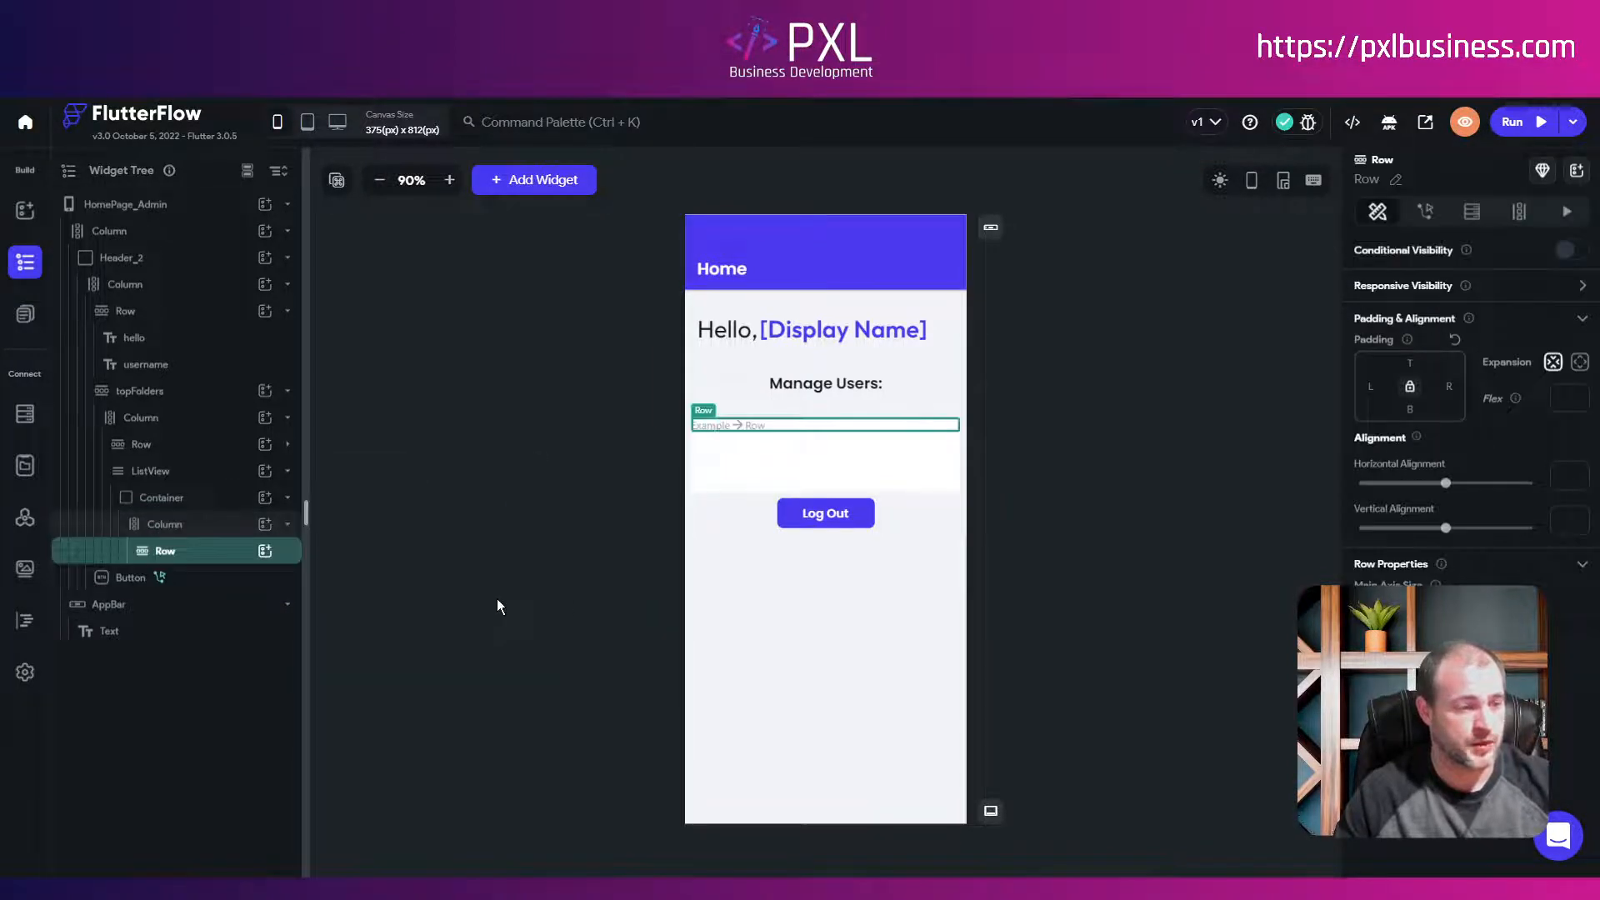
pyautogui.click(265, 551)
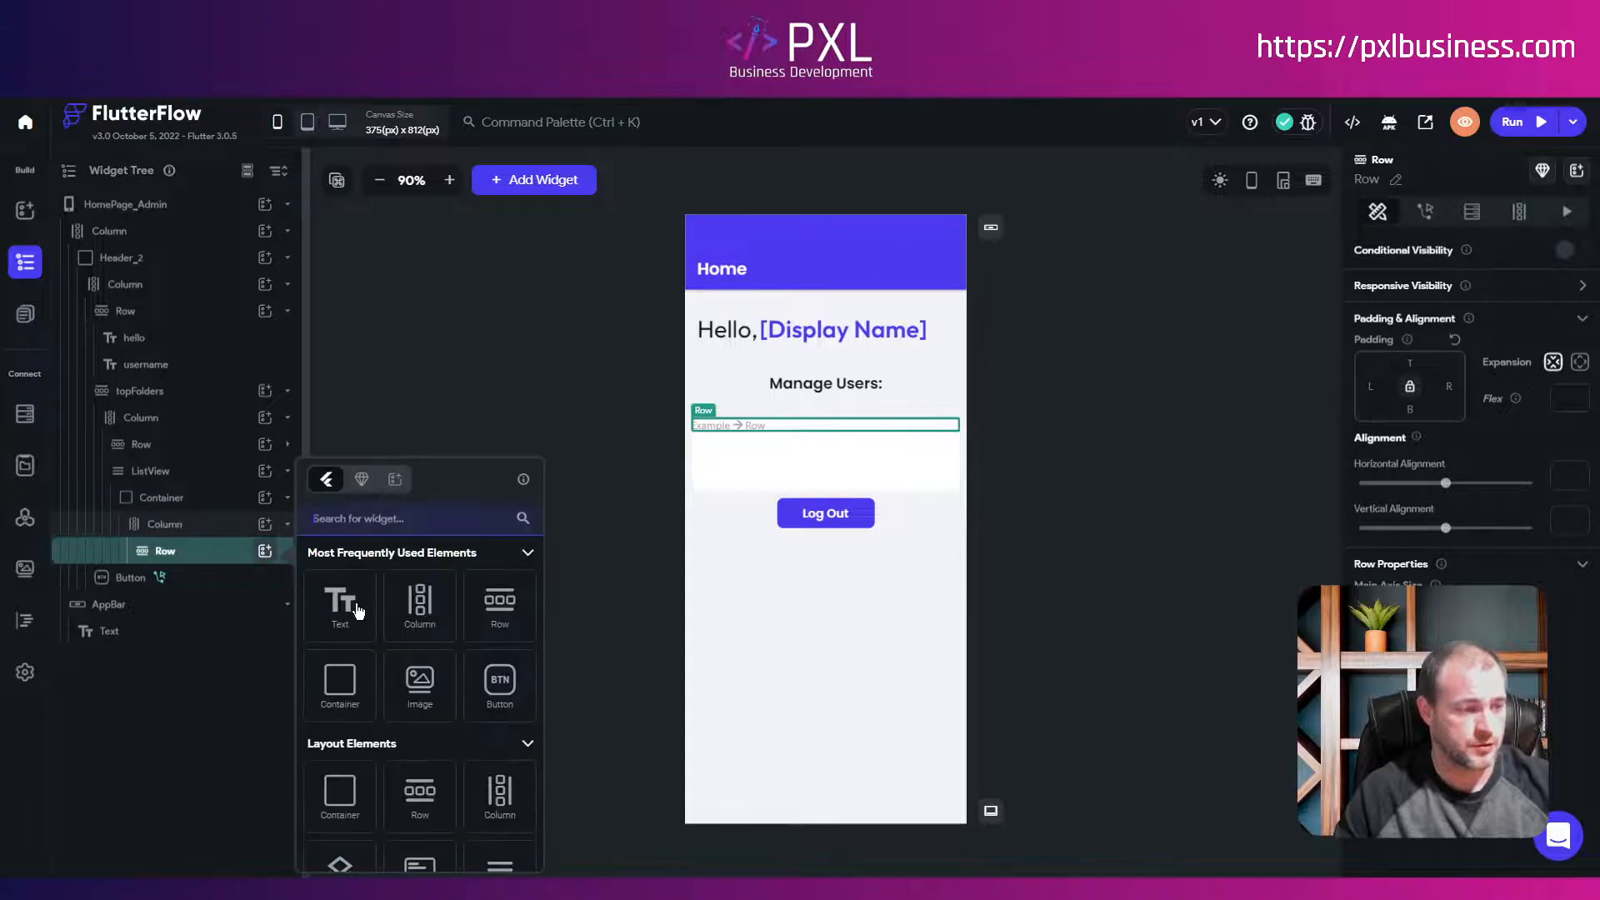
pyautogui.click(342, 607)
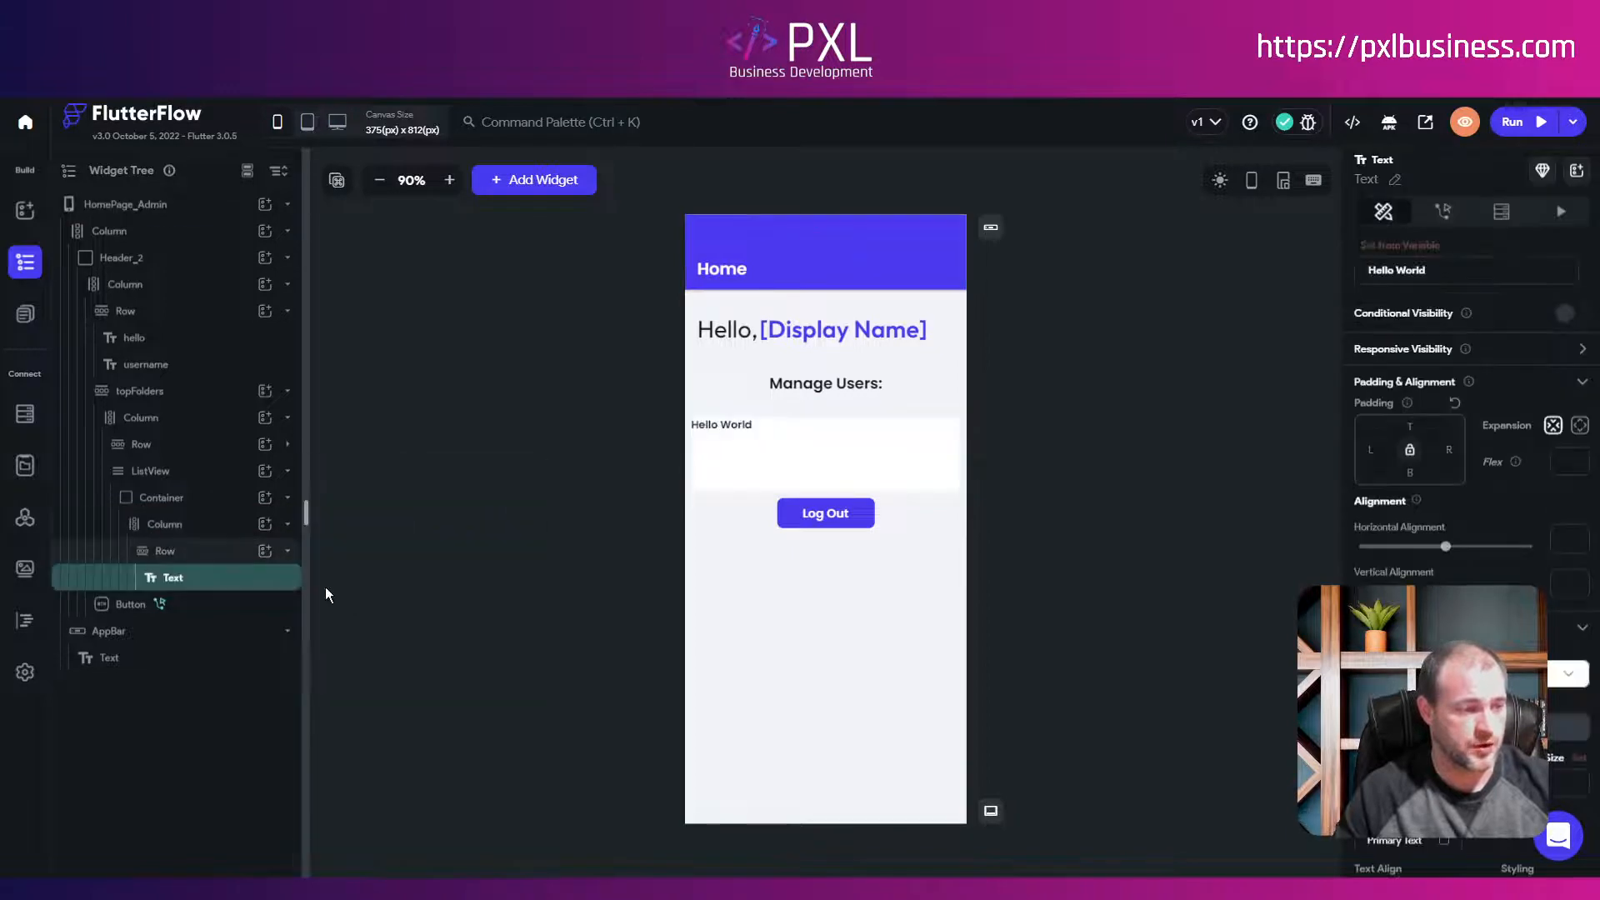
pyautogui.click(287, 551)
pyautogui.click(265, 524)
pyautogui.click(490, 611)
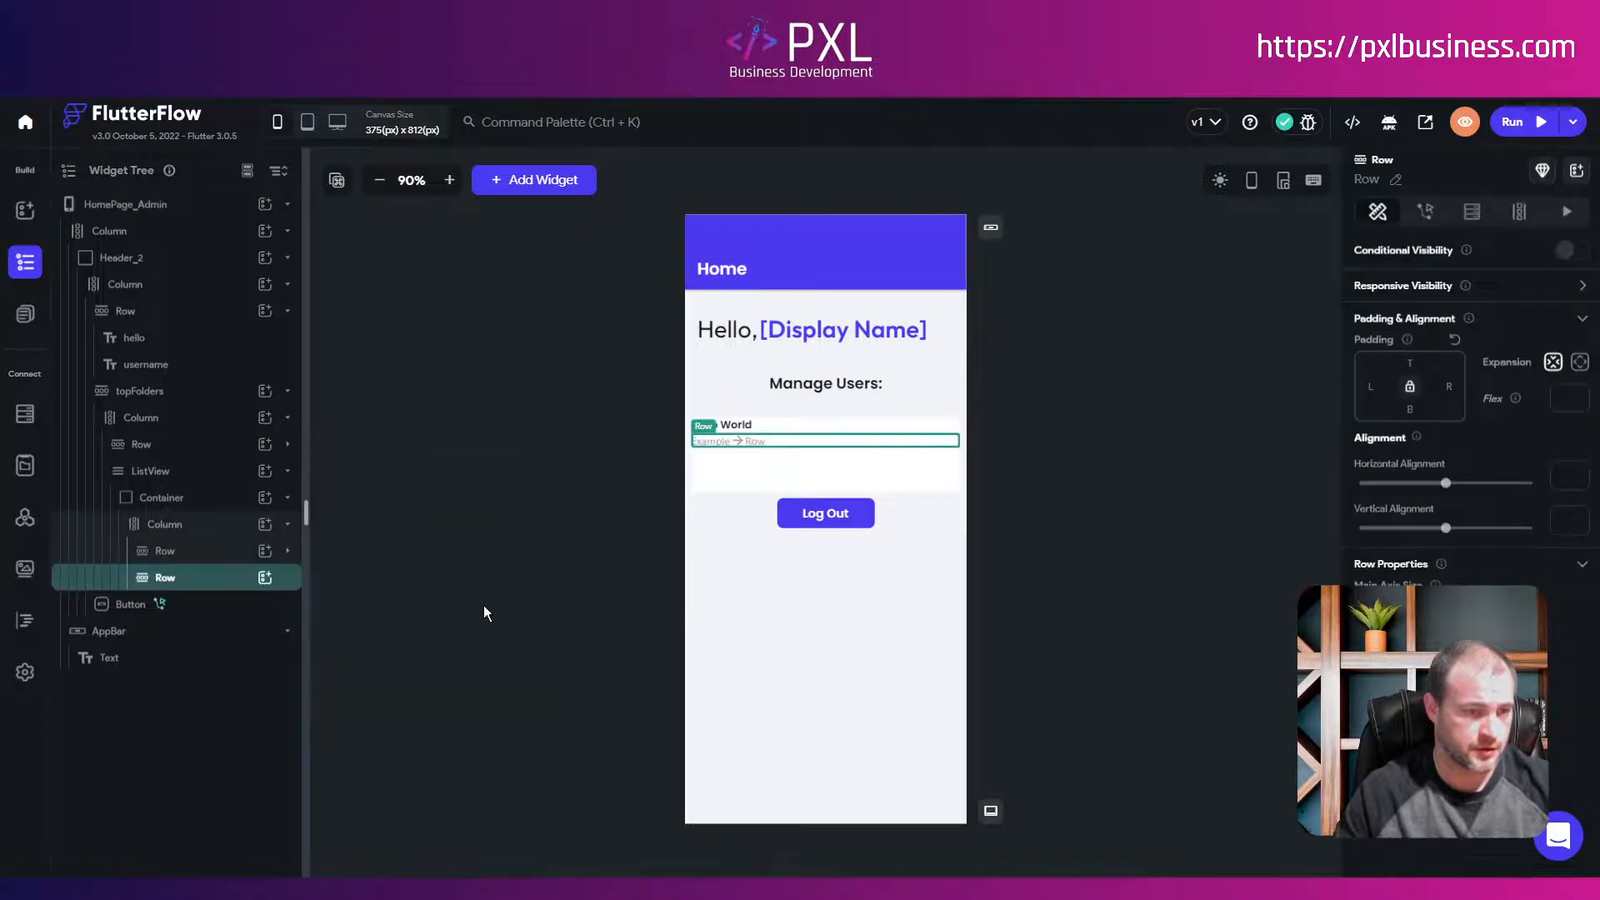
pyautogui.click(265, 577)
pyautogui.click(332, 613)
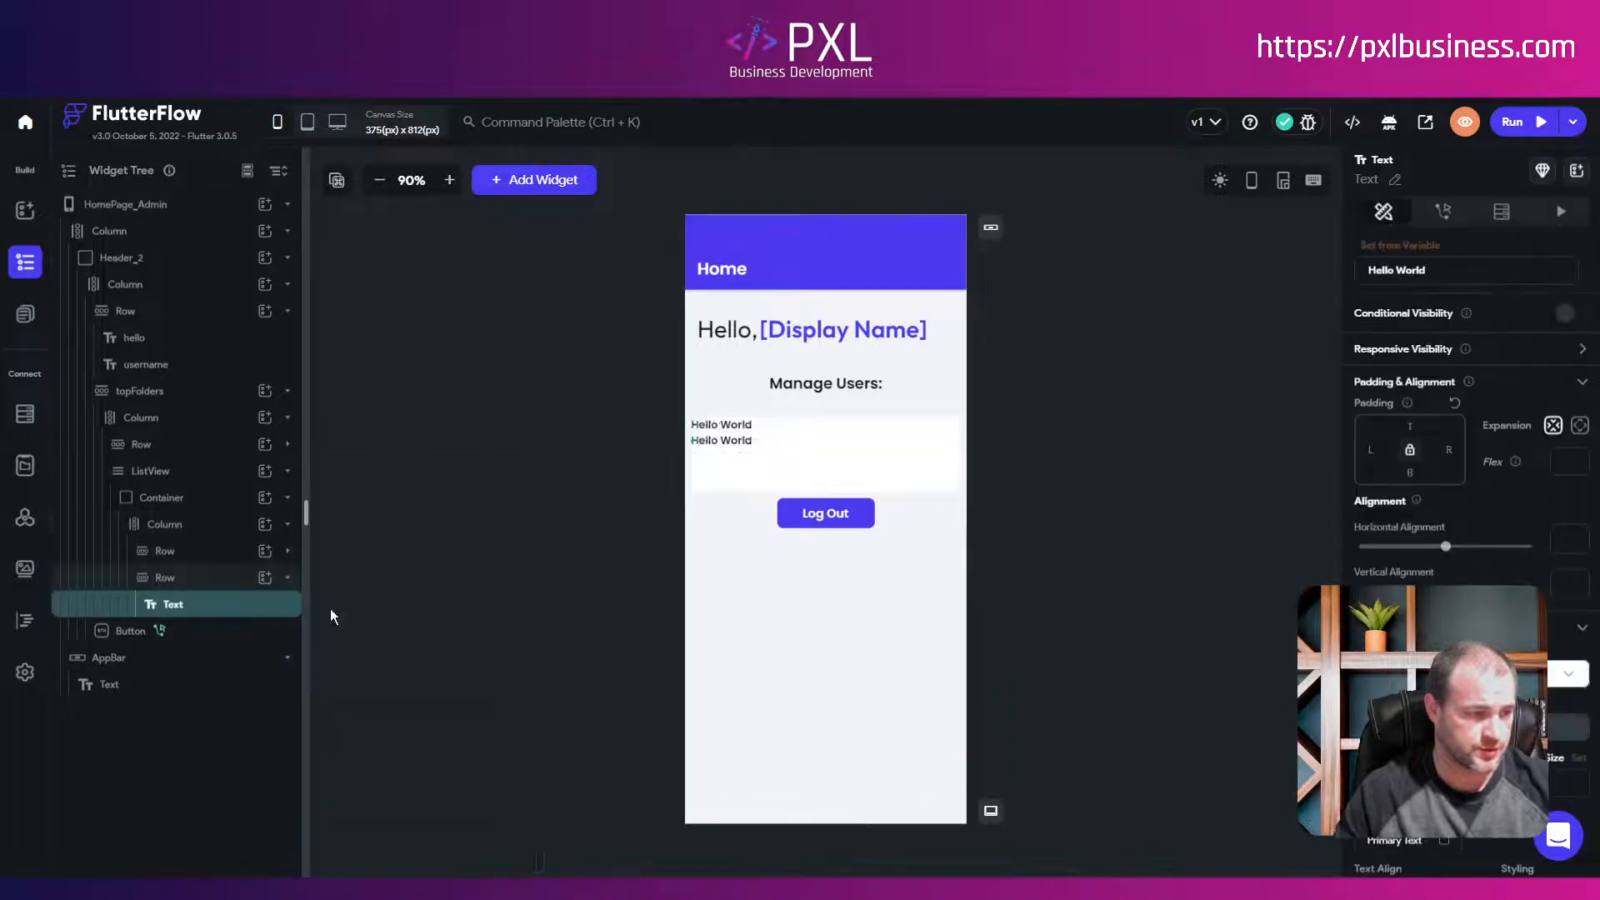
pyautogui.click(287, 577)
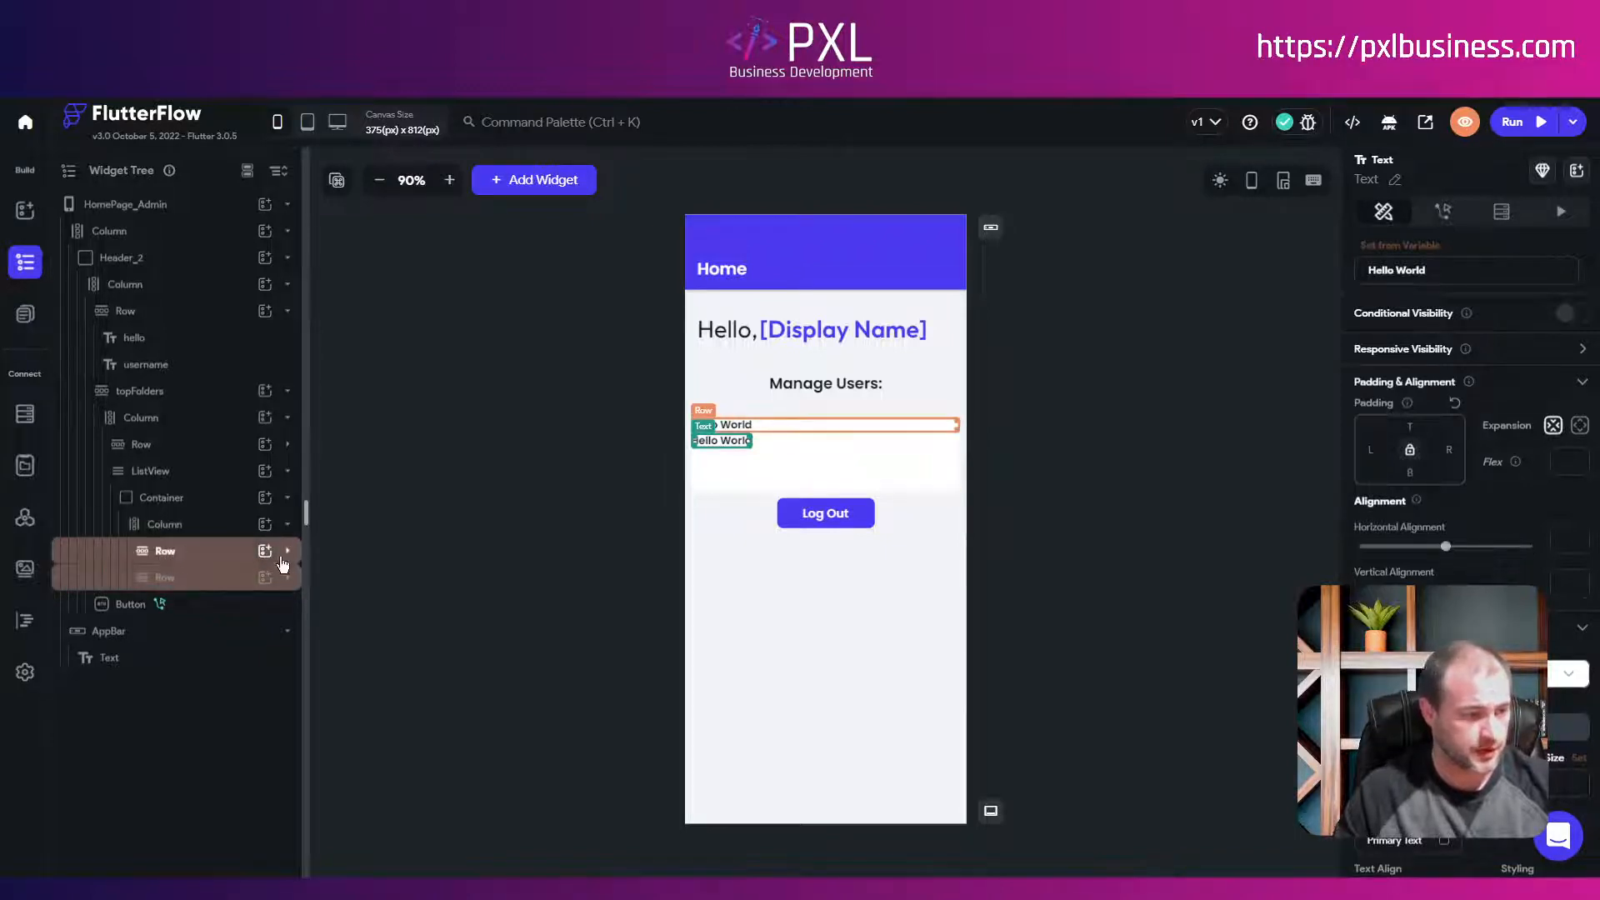
# Step: Select the first Hello World text and bring up its Set from Variable choices
pyautogui.click(288, 577)
pyautogui.click(287, 551)
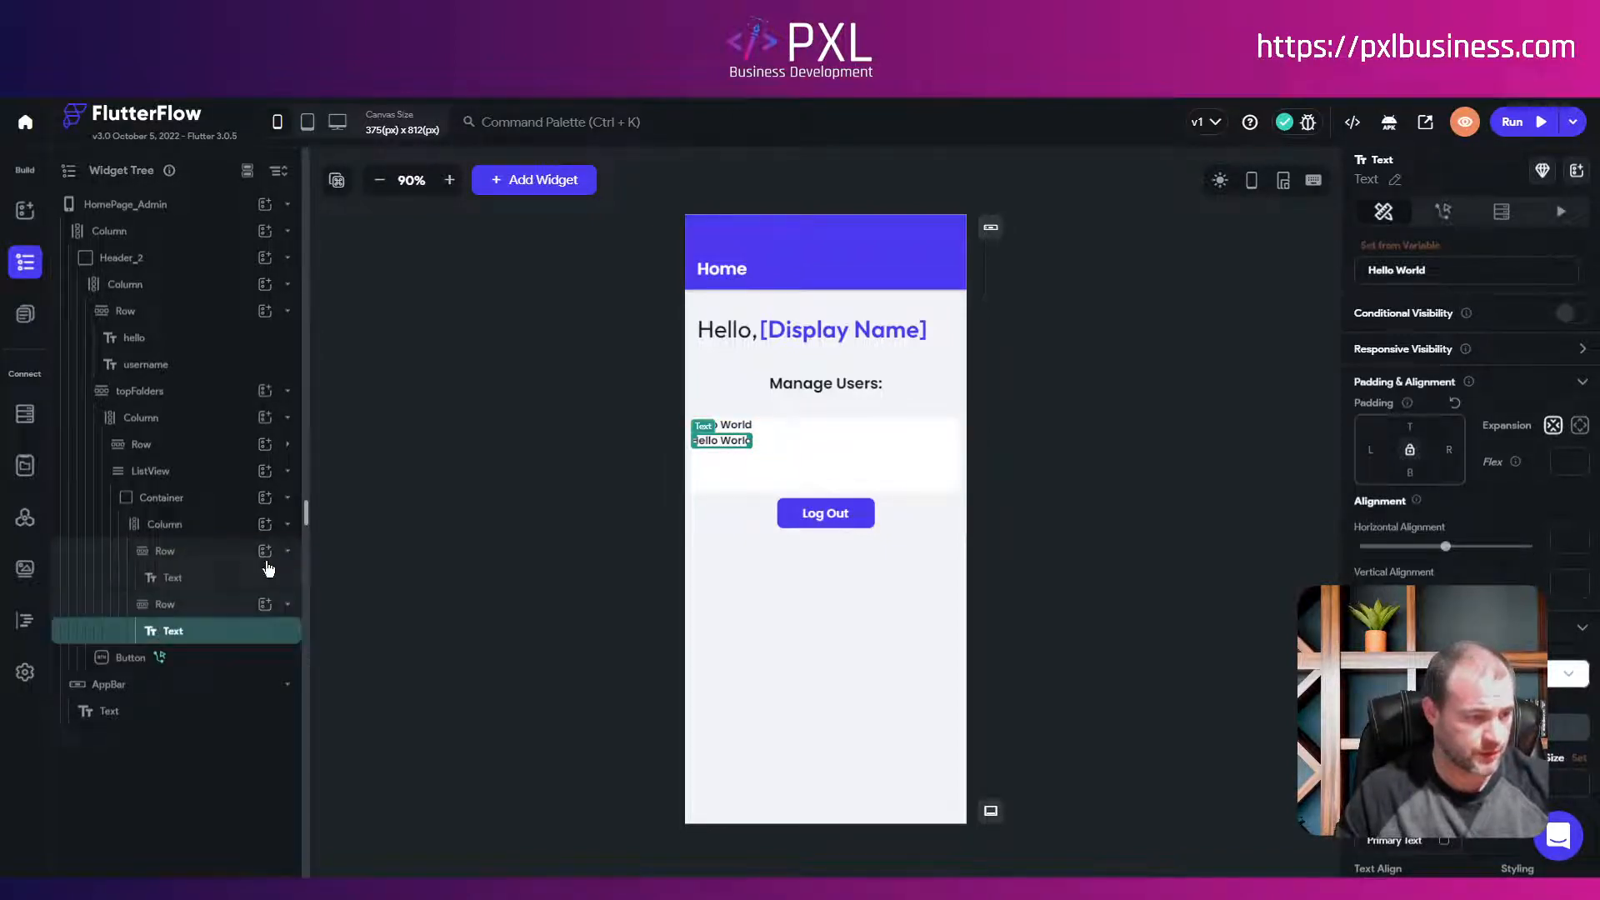
pyautogui.click(191, 578)
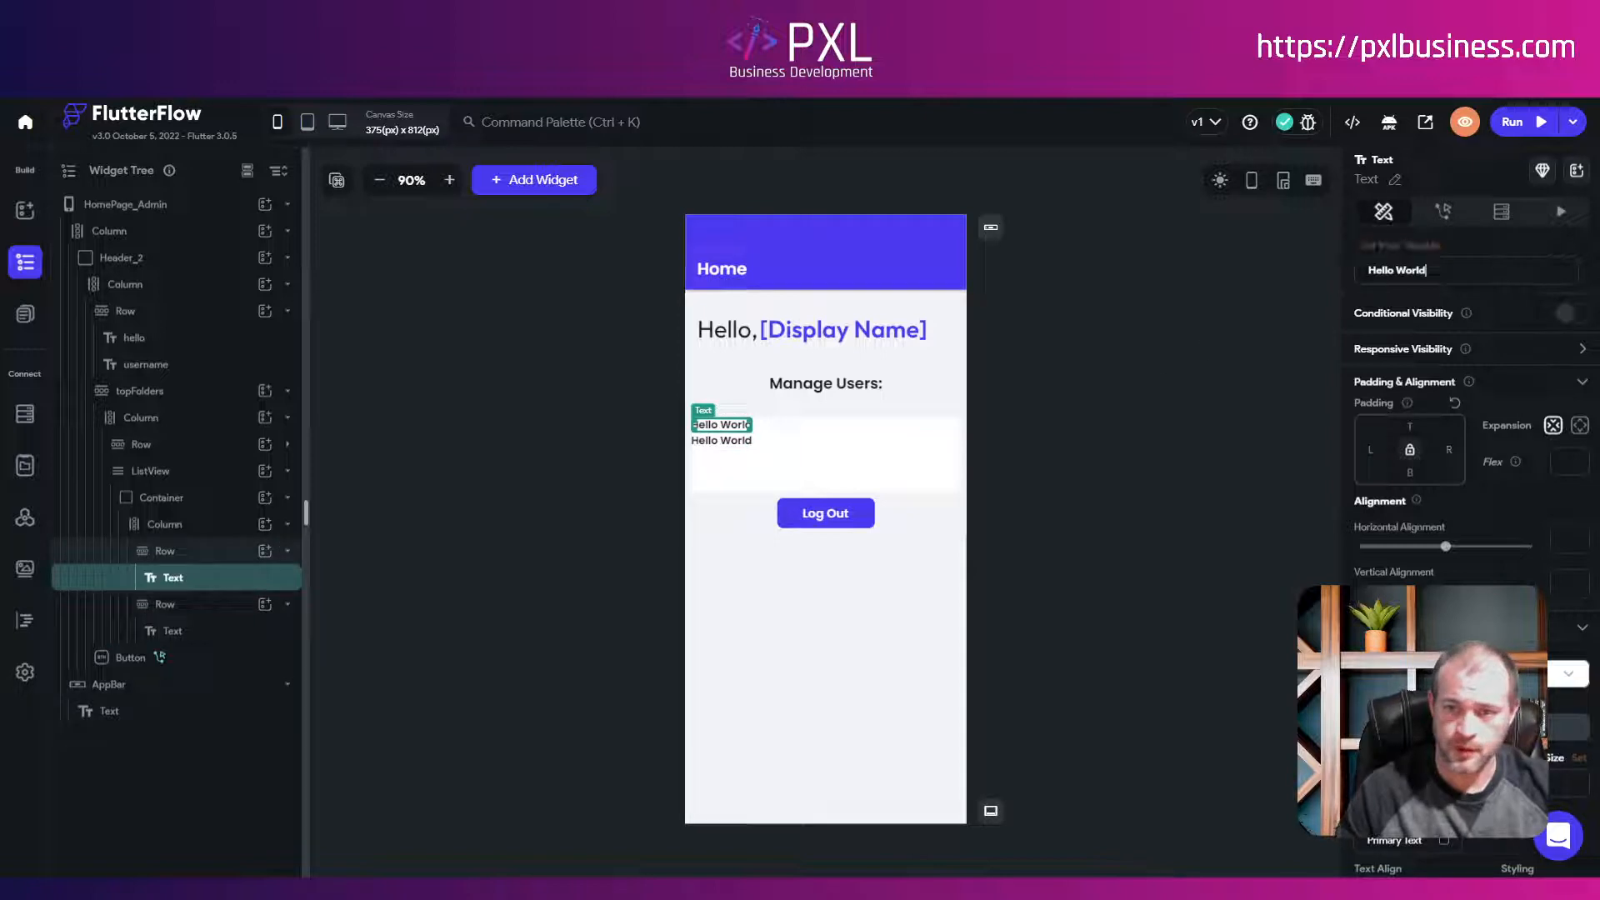
pyautogui.click(1399, 246)
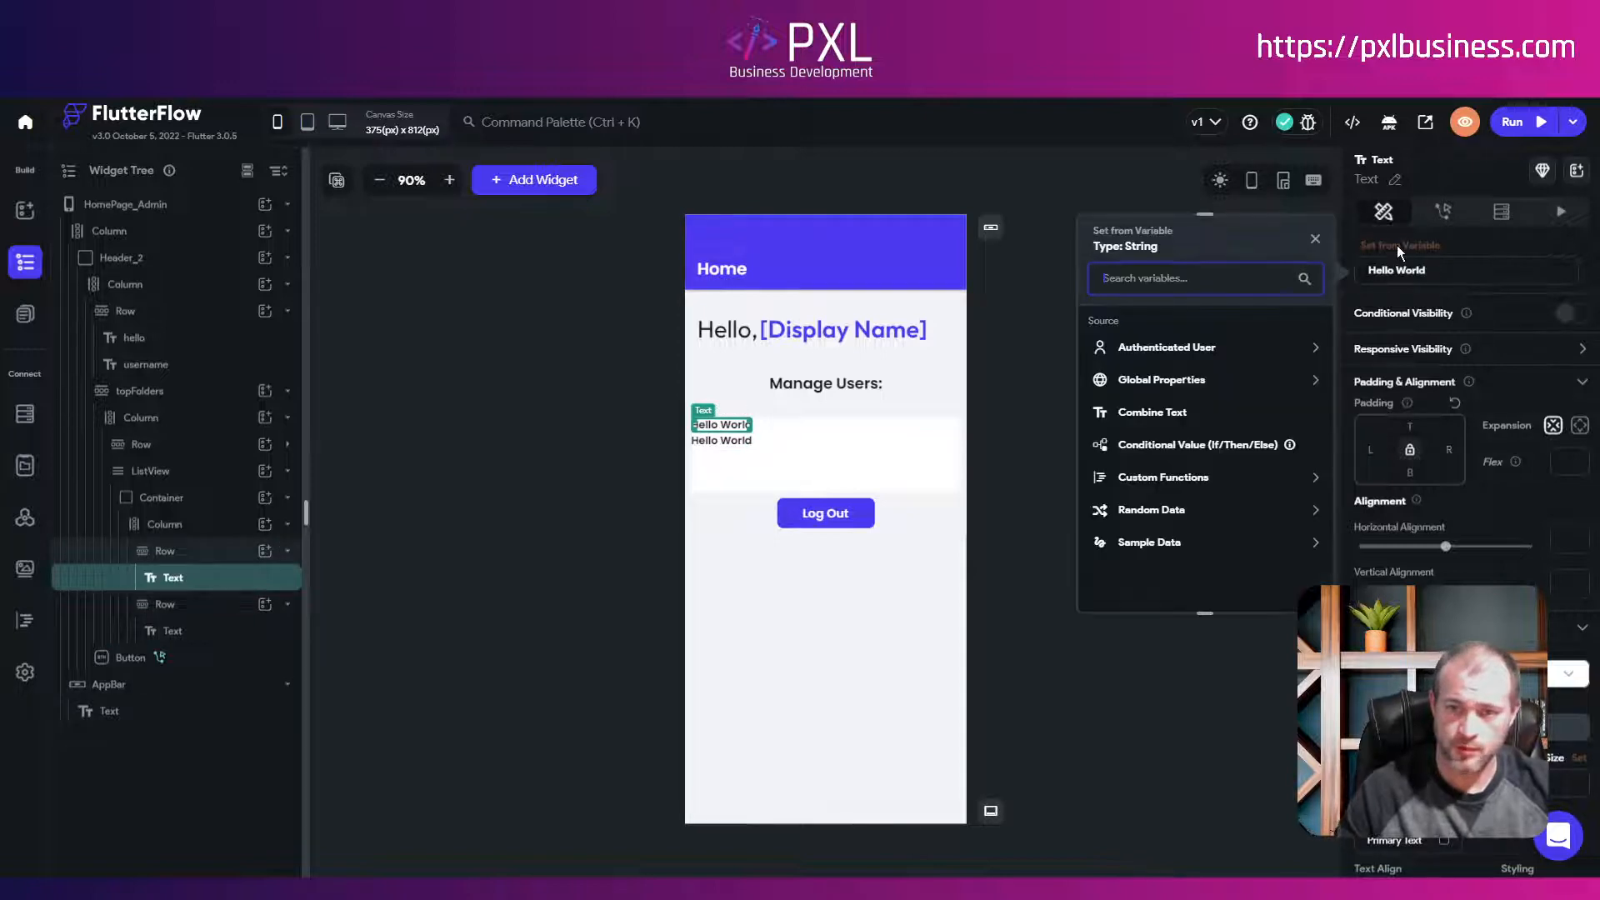
# Step: Bind the first text to the user's Display Name and the second to Email
pyautogui.click(1165, 350)
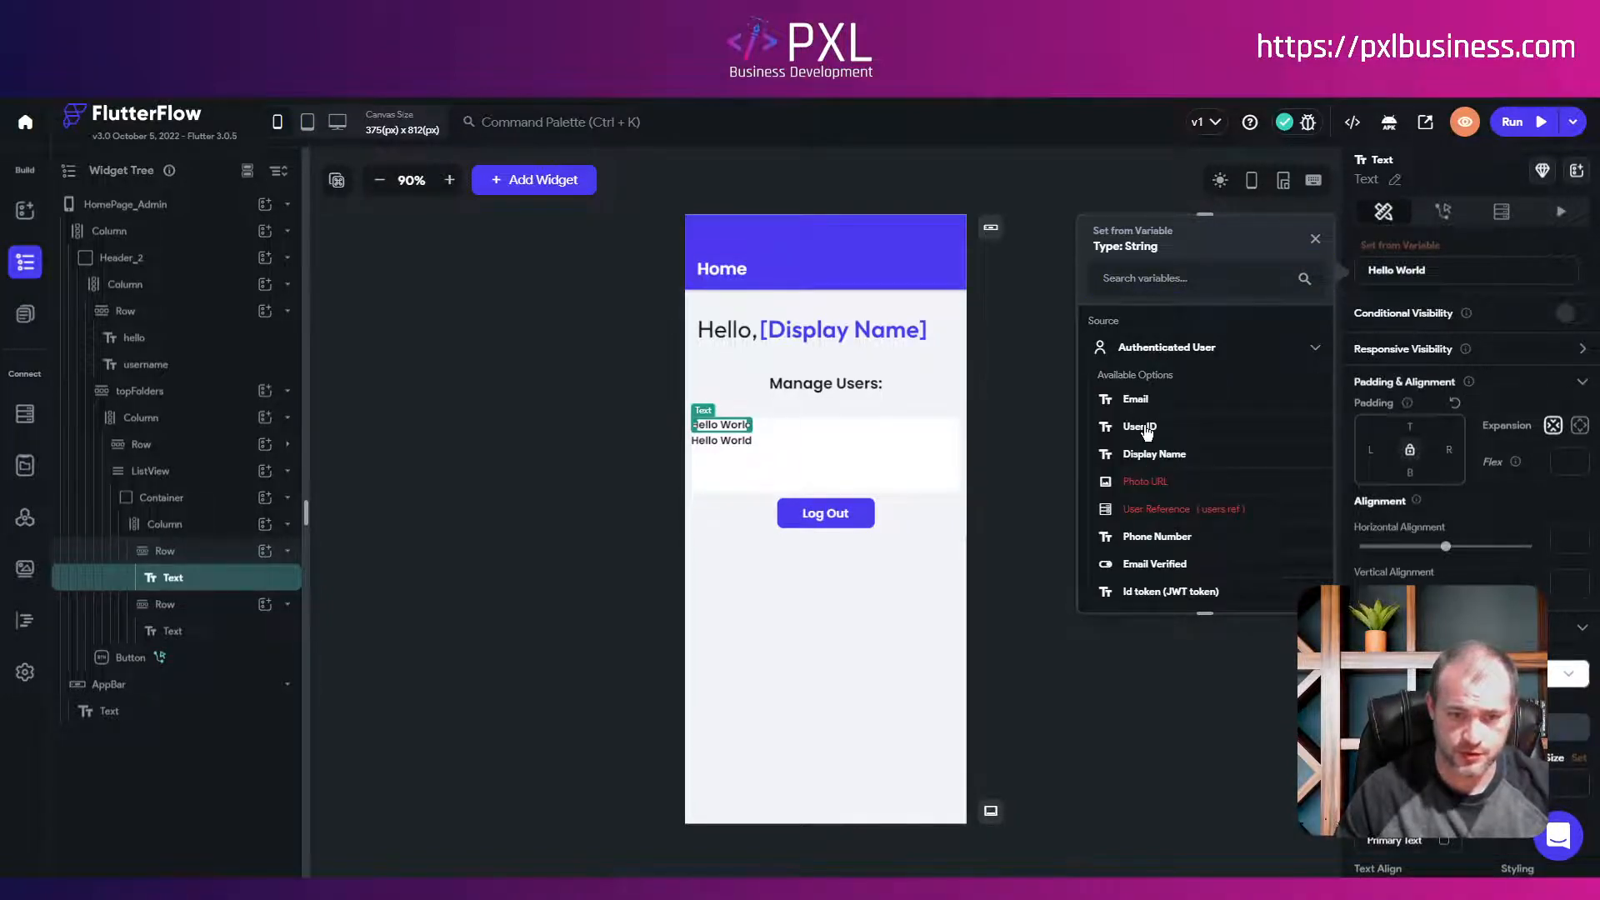
pyautogui.click(1144, 455)
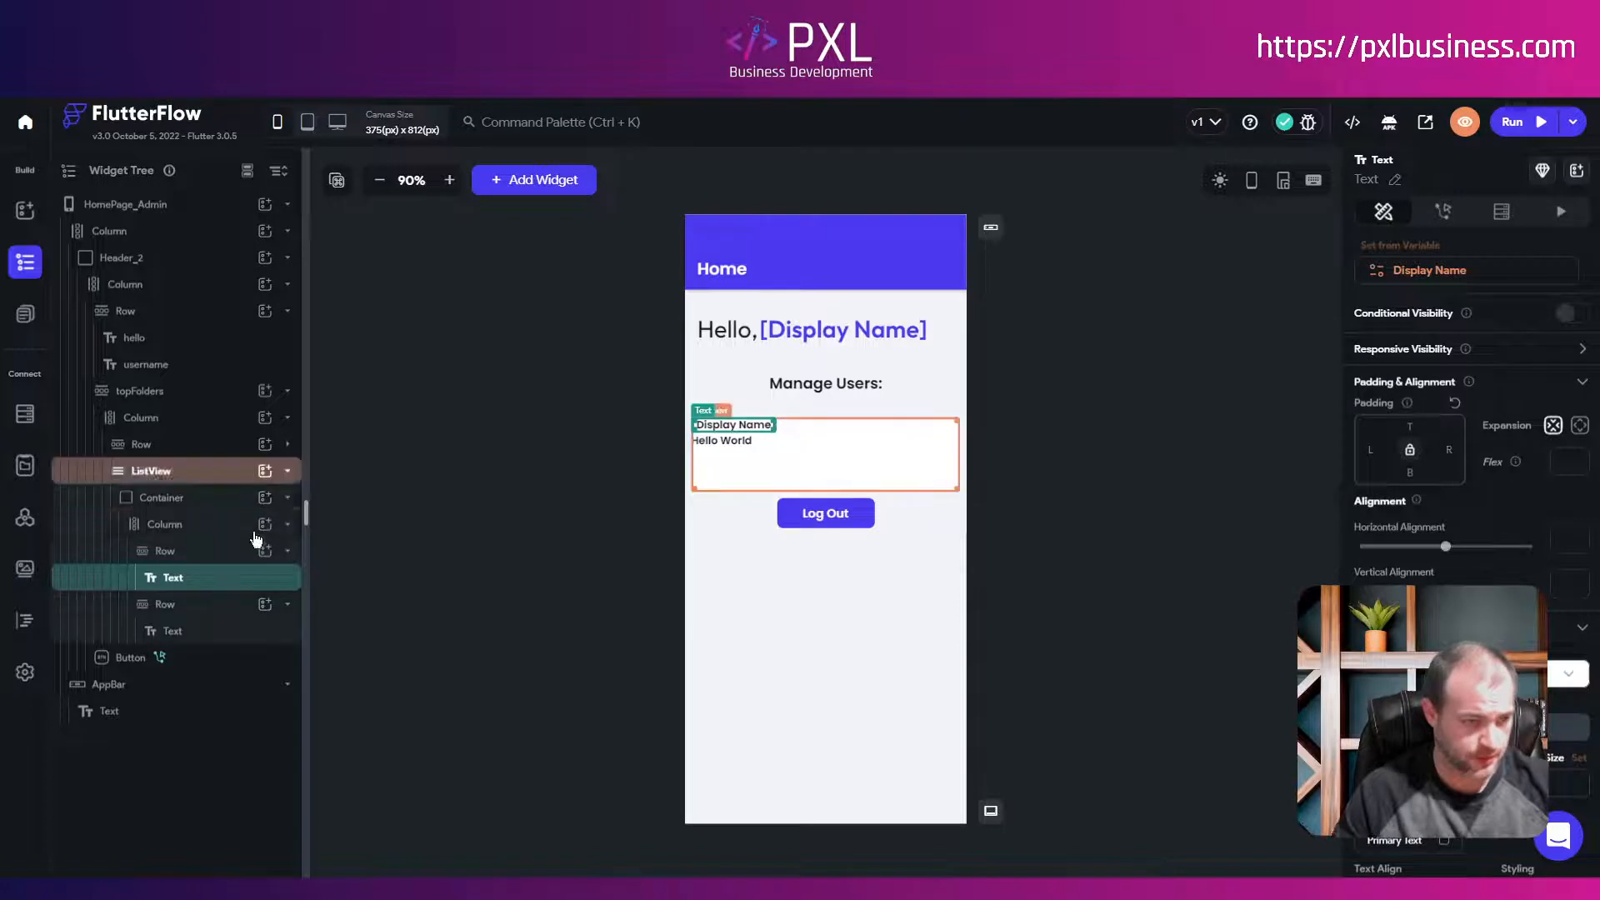
pyautogui.click(179, 631)
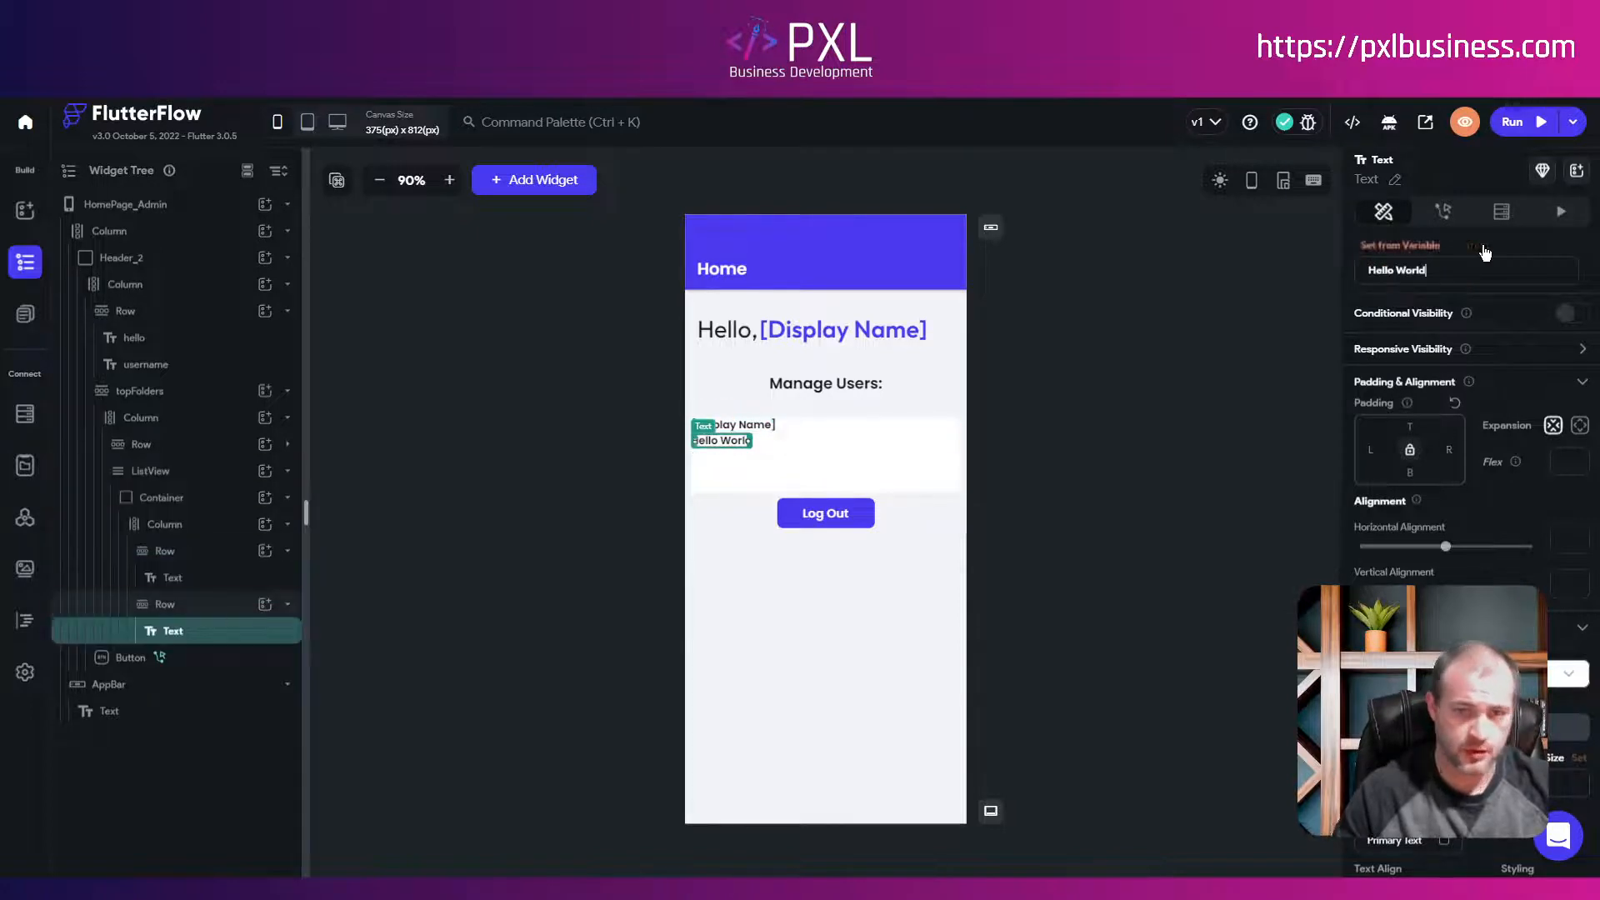
pyautogui.click(1366, 268)
pyautogui.click(1145, 346)
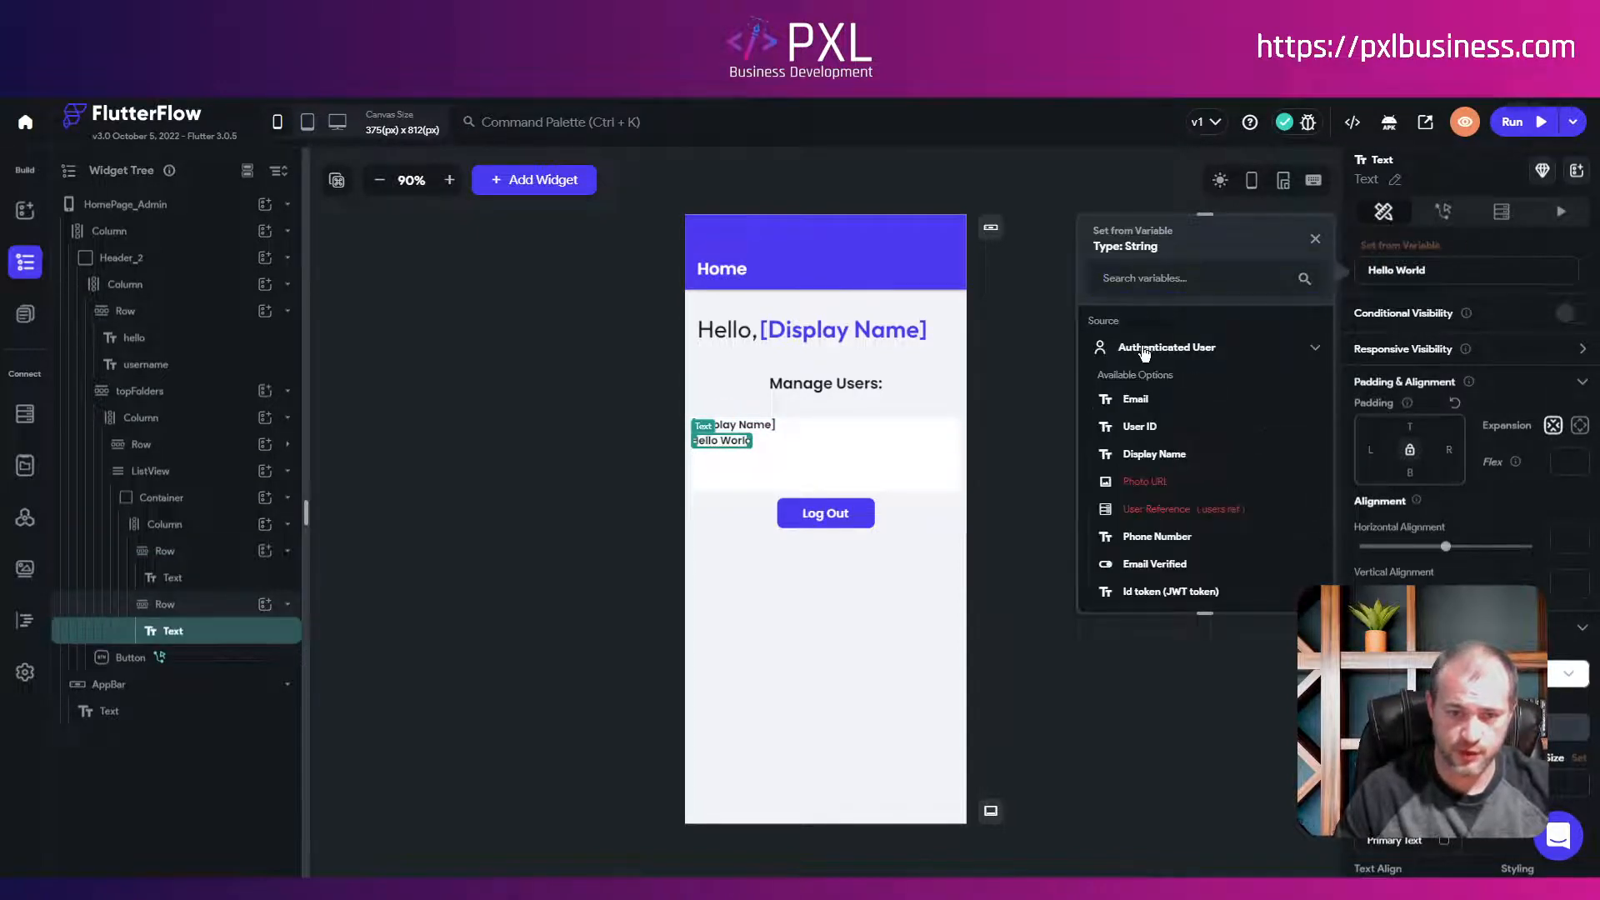
pyautogui.click(1136, 400)
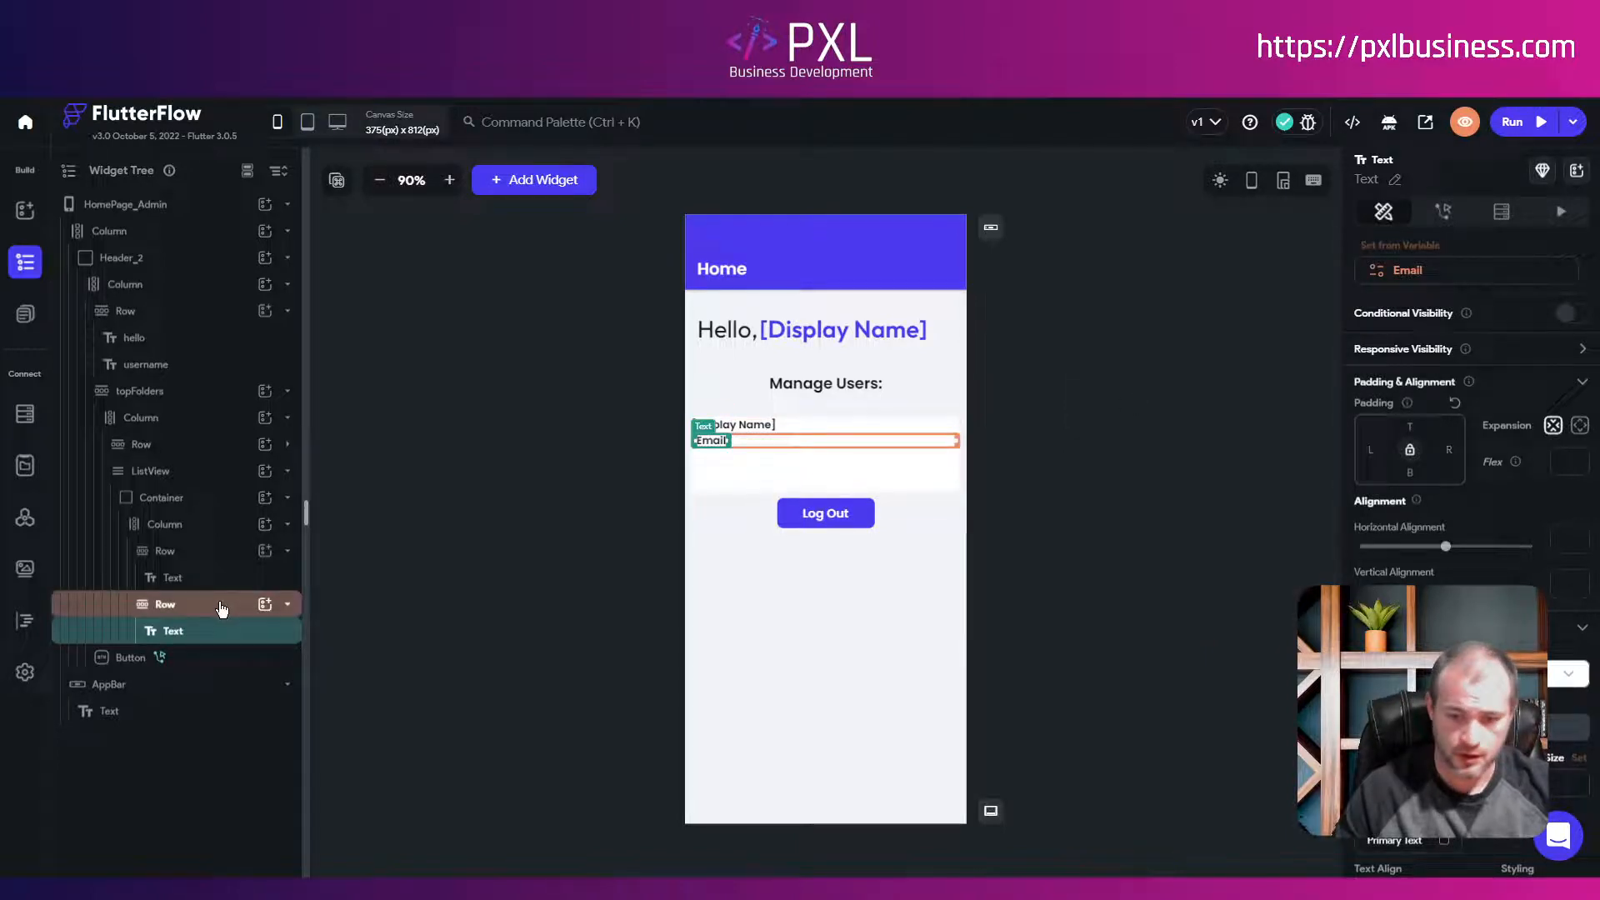
# Step: Center the Display Name row's main-axis alignment
pyautogui.click(204, 550)
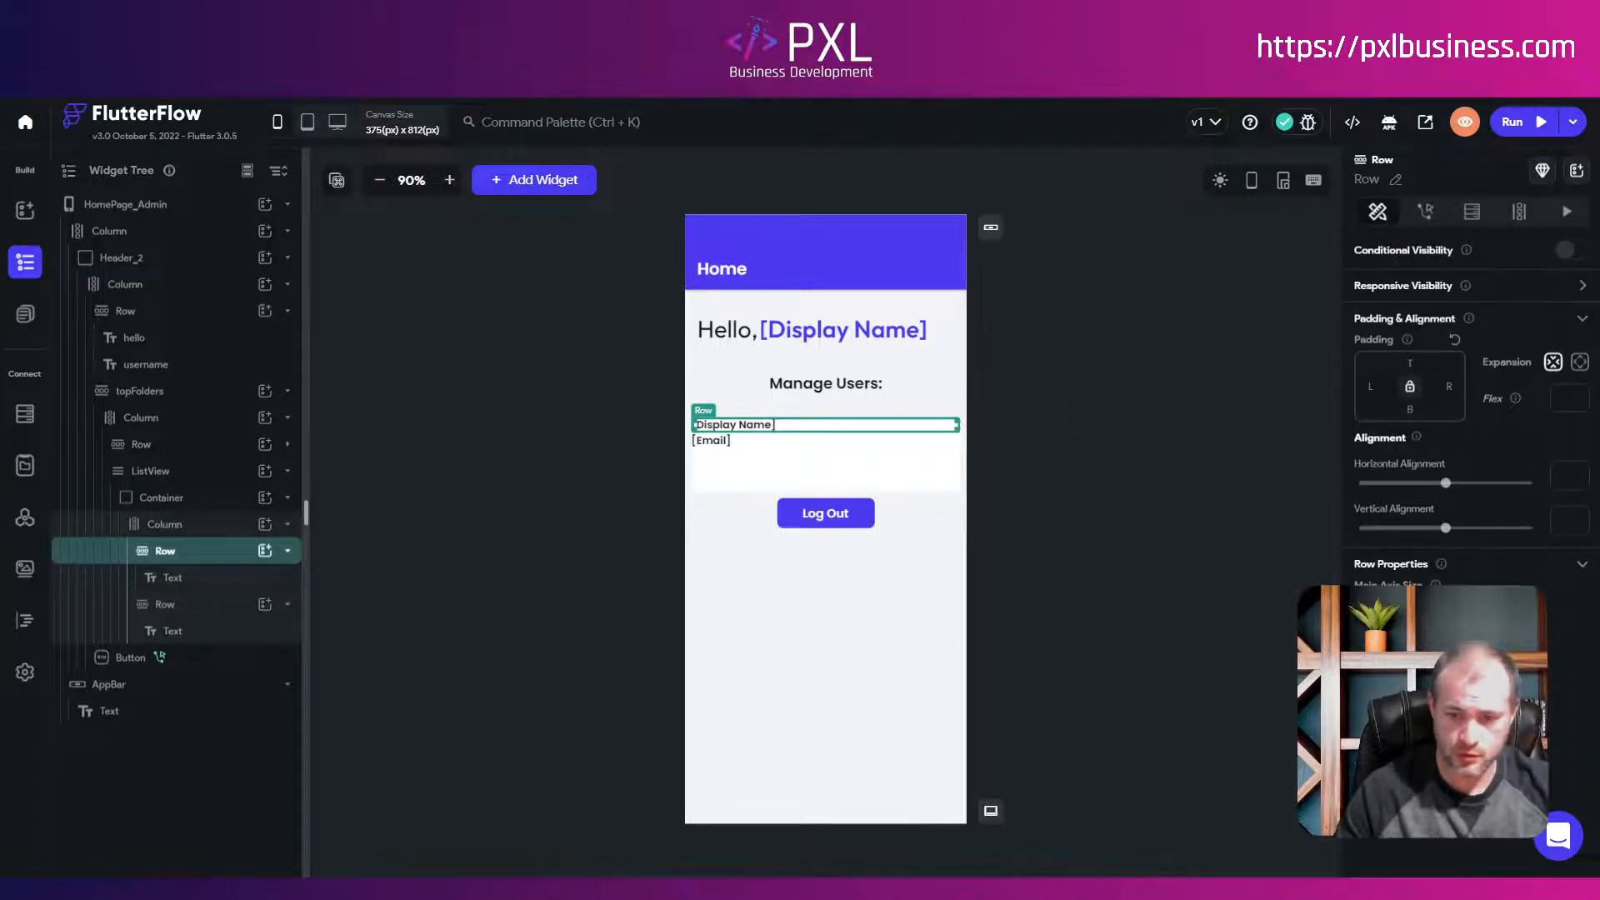
pyautogui.click(1408, 659)
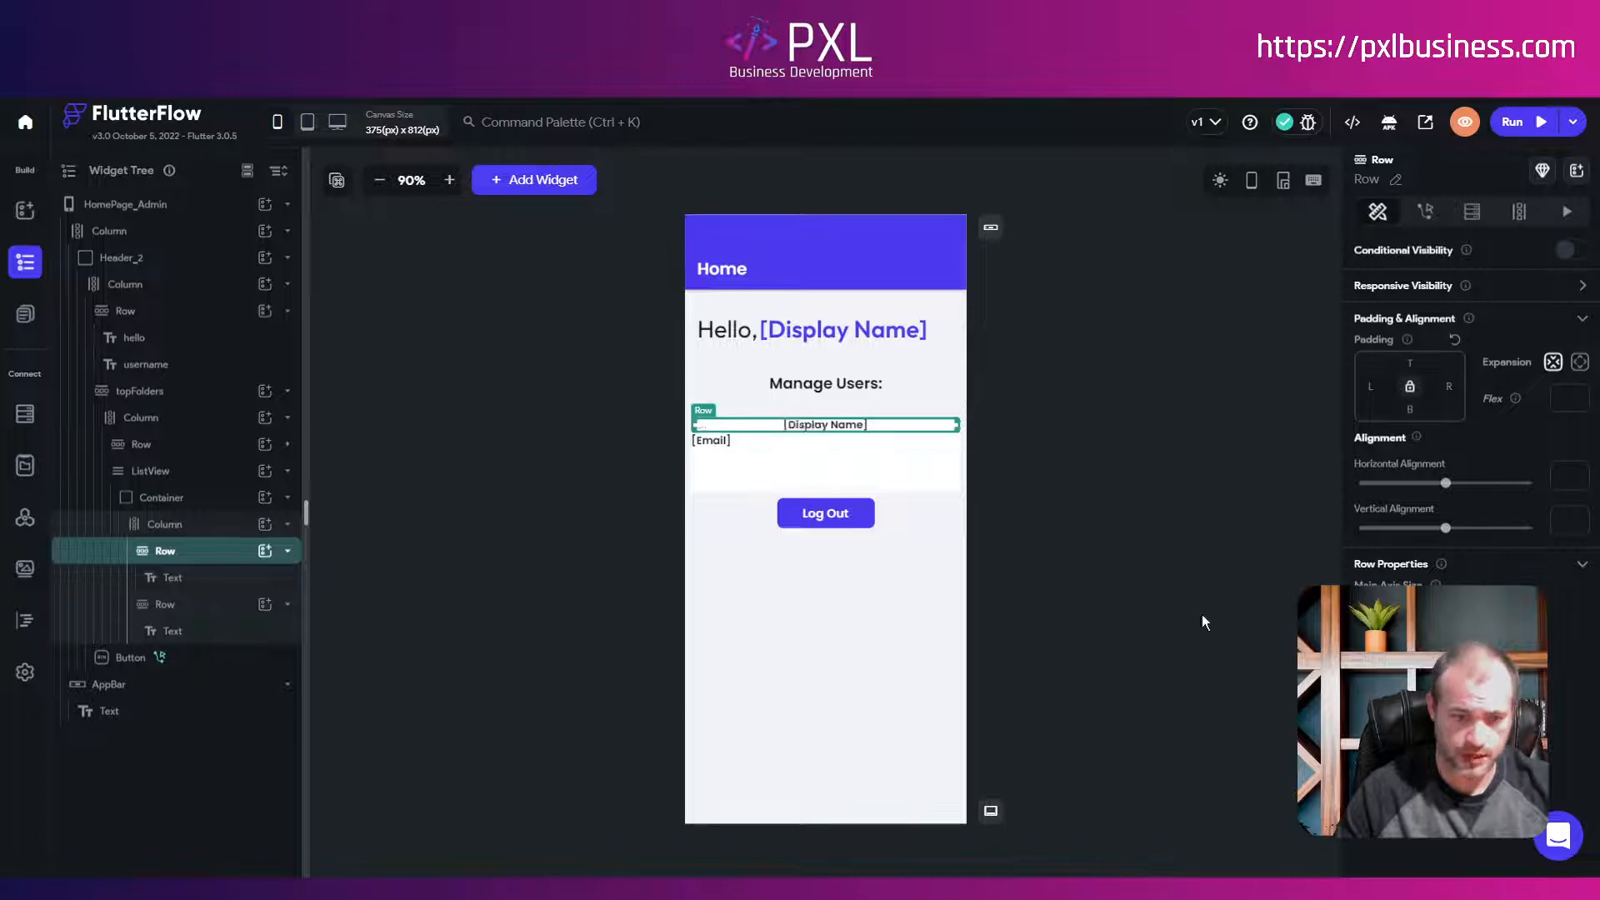
pyautogui.click(165, 607)
# Step: Center the Email row and add a third empty Row to the Column
pyautogui.click(1408, 658)
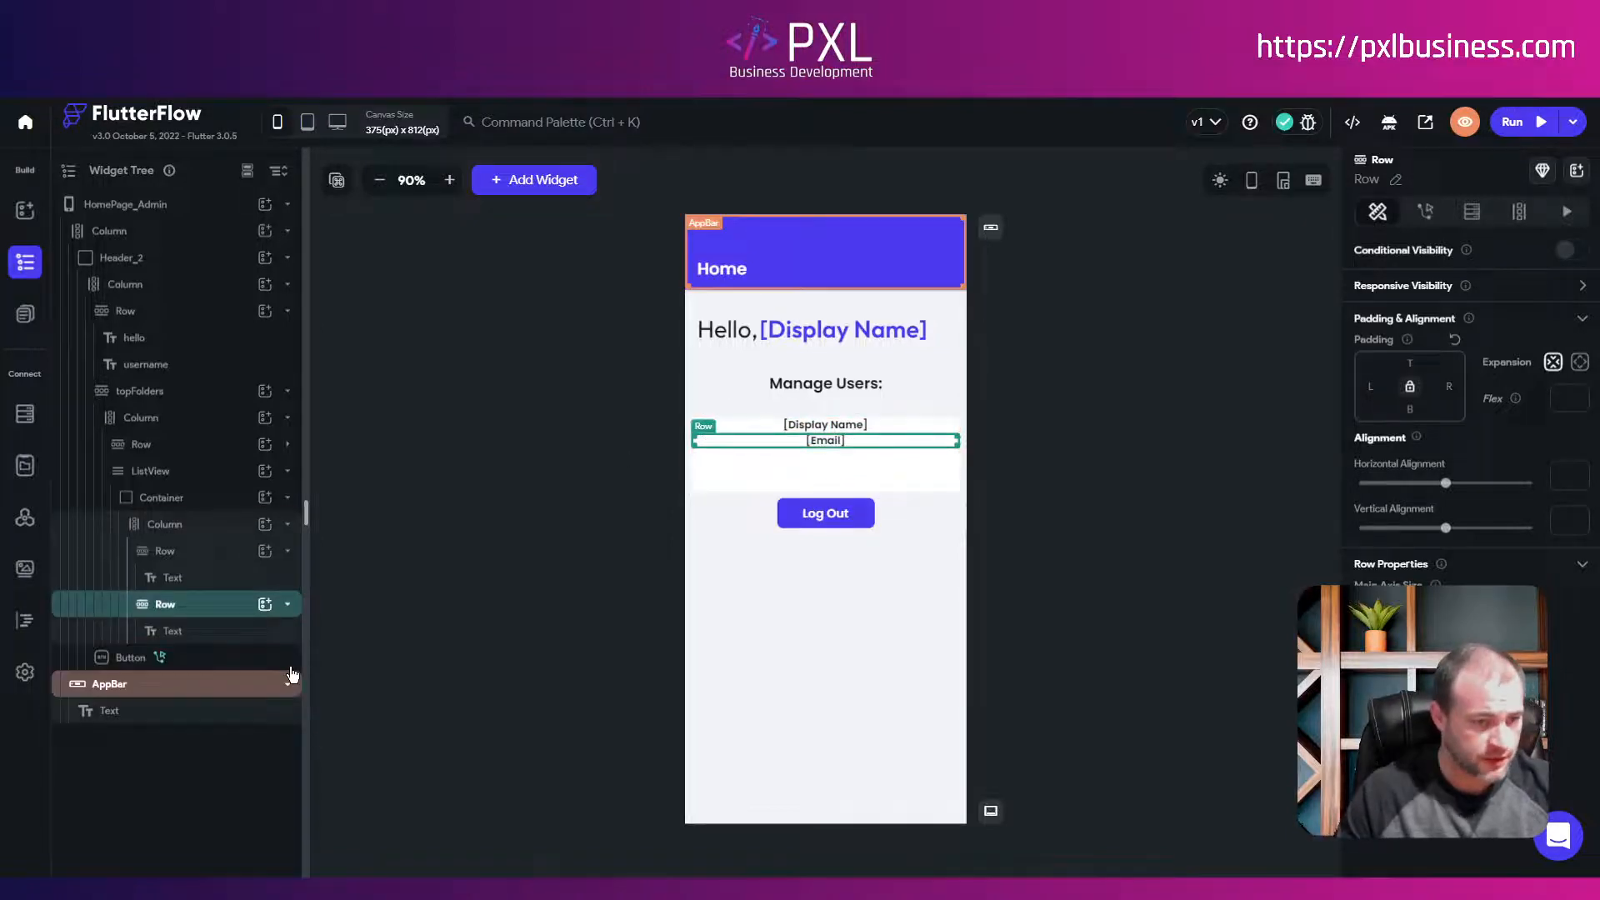
pyautogui.click(288, 608)
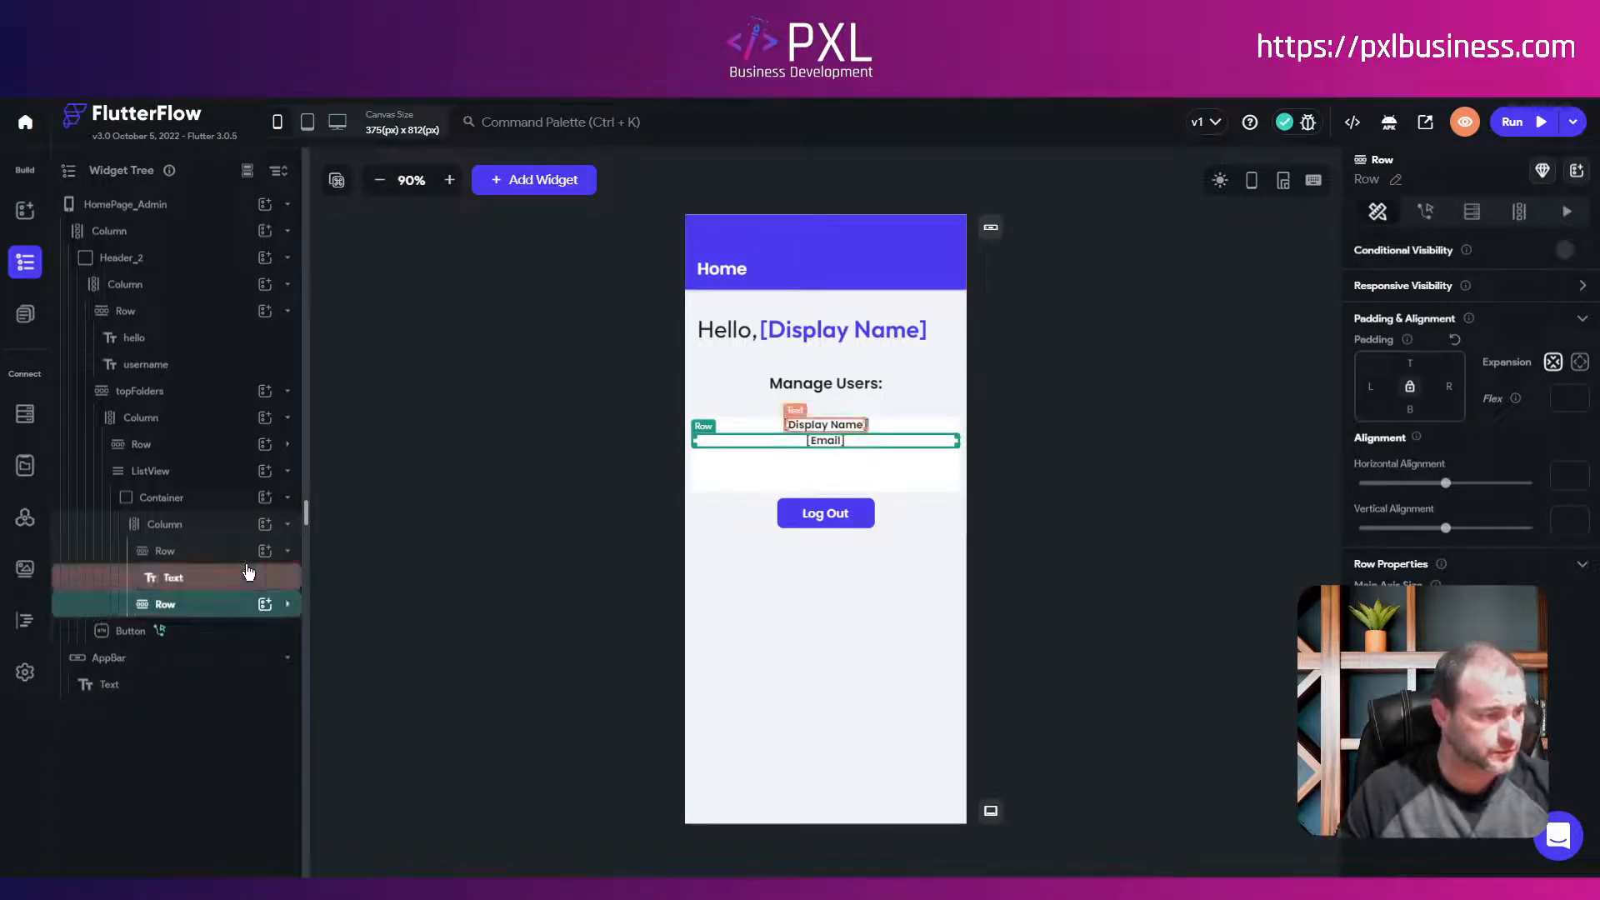
pyautogui.click(264, 527)
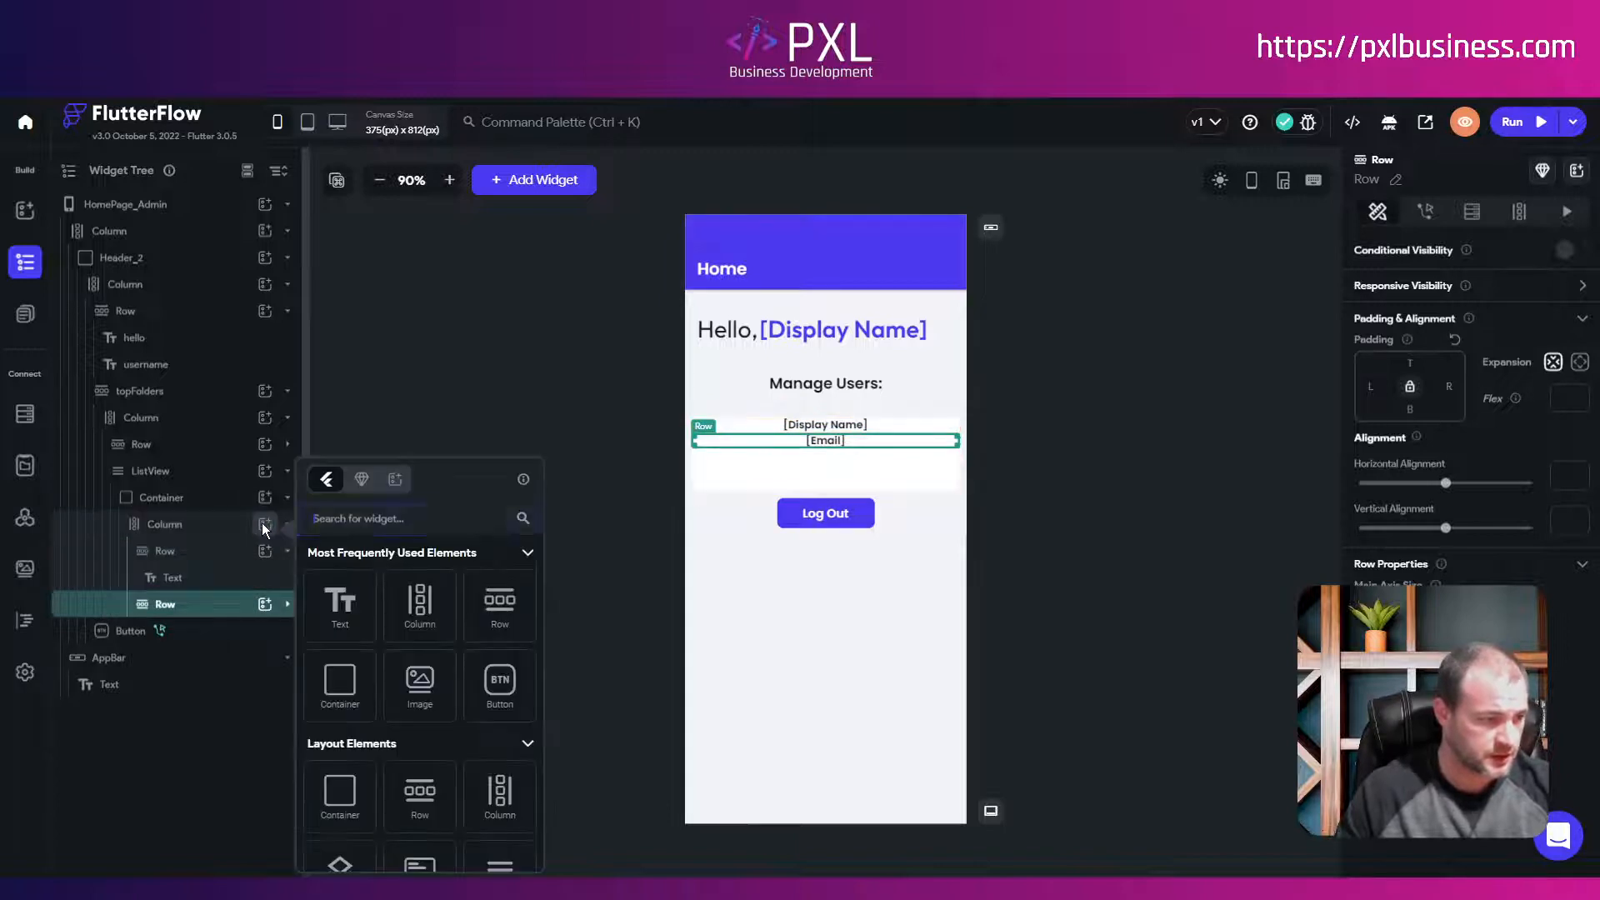
pyautogui.click(491, 616)
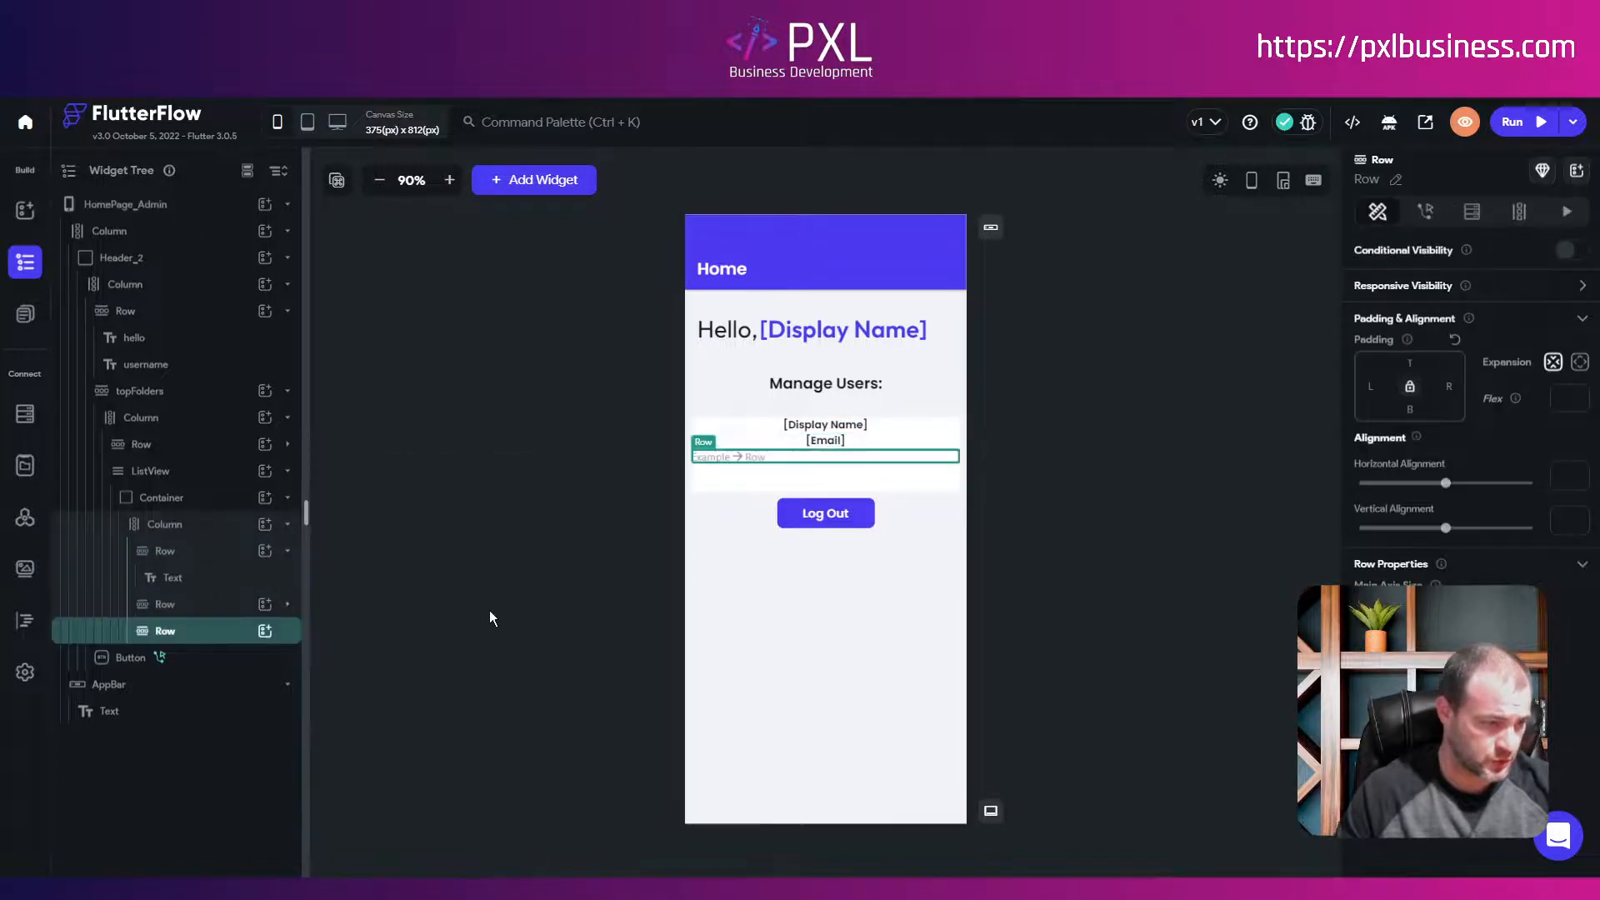
# Step: Add a Button inside the new Row, deleting an accidentally added Column
pyautogui.click(266, 632)
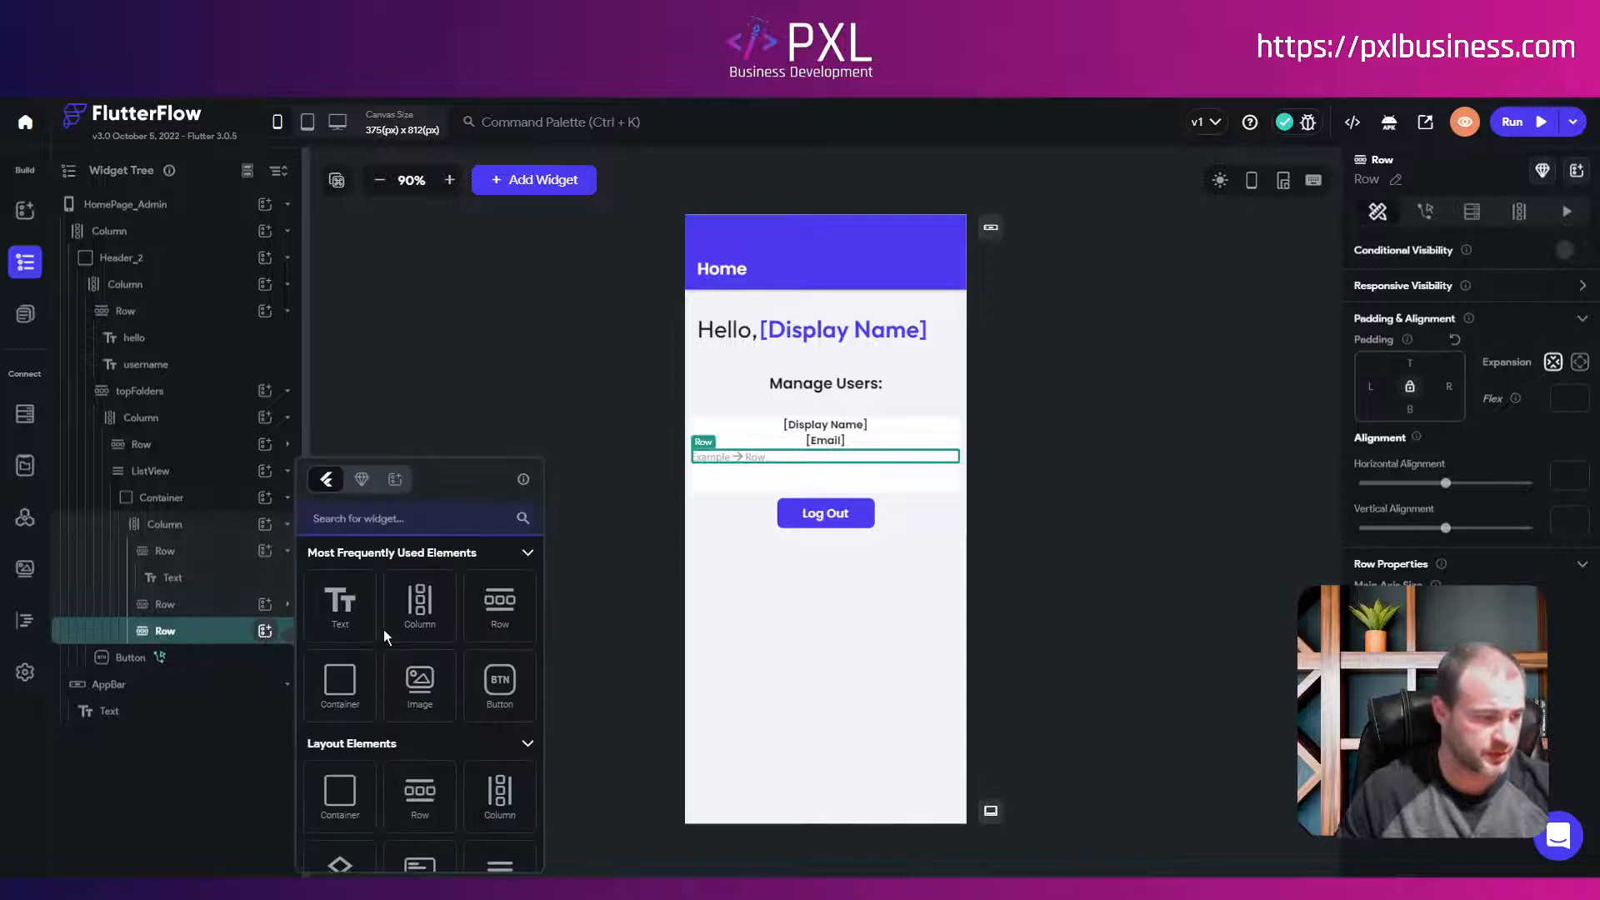
pyautogui.click(392, 526)
pyautogui.write('but')
pyautogui.click(339, 601)
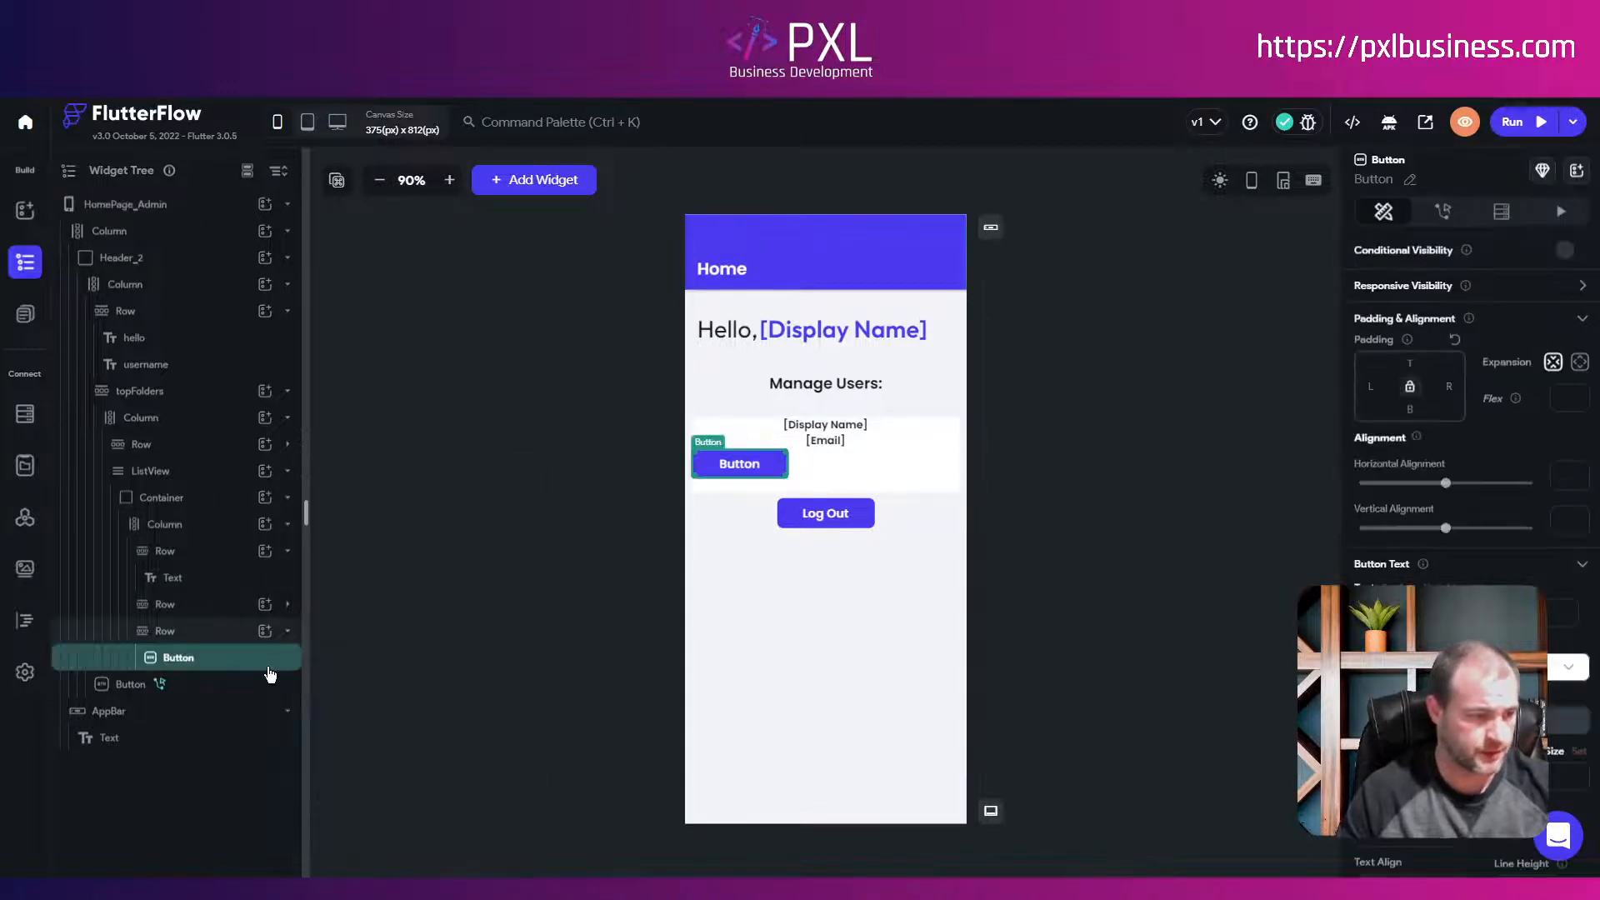
pyautogui.click(265, 631)
pyautogui.click(431, 605)
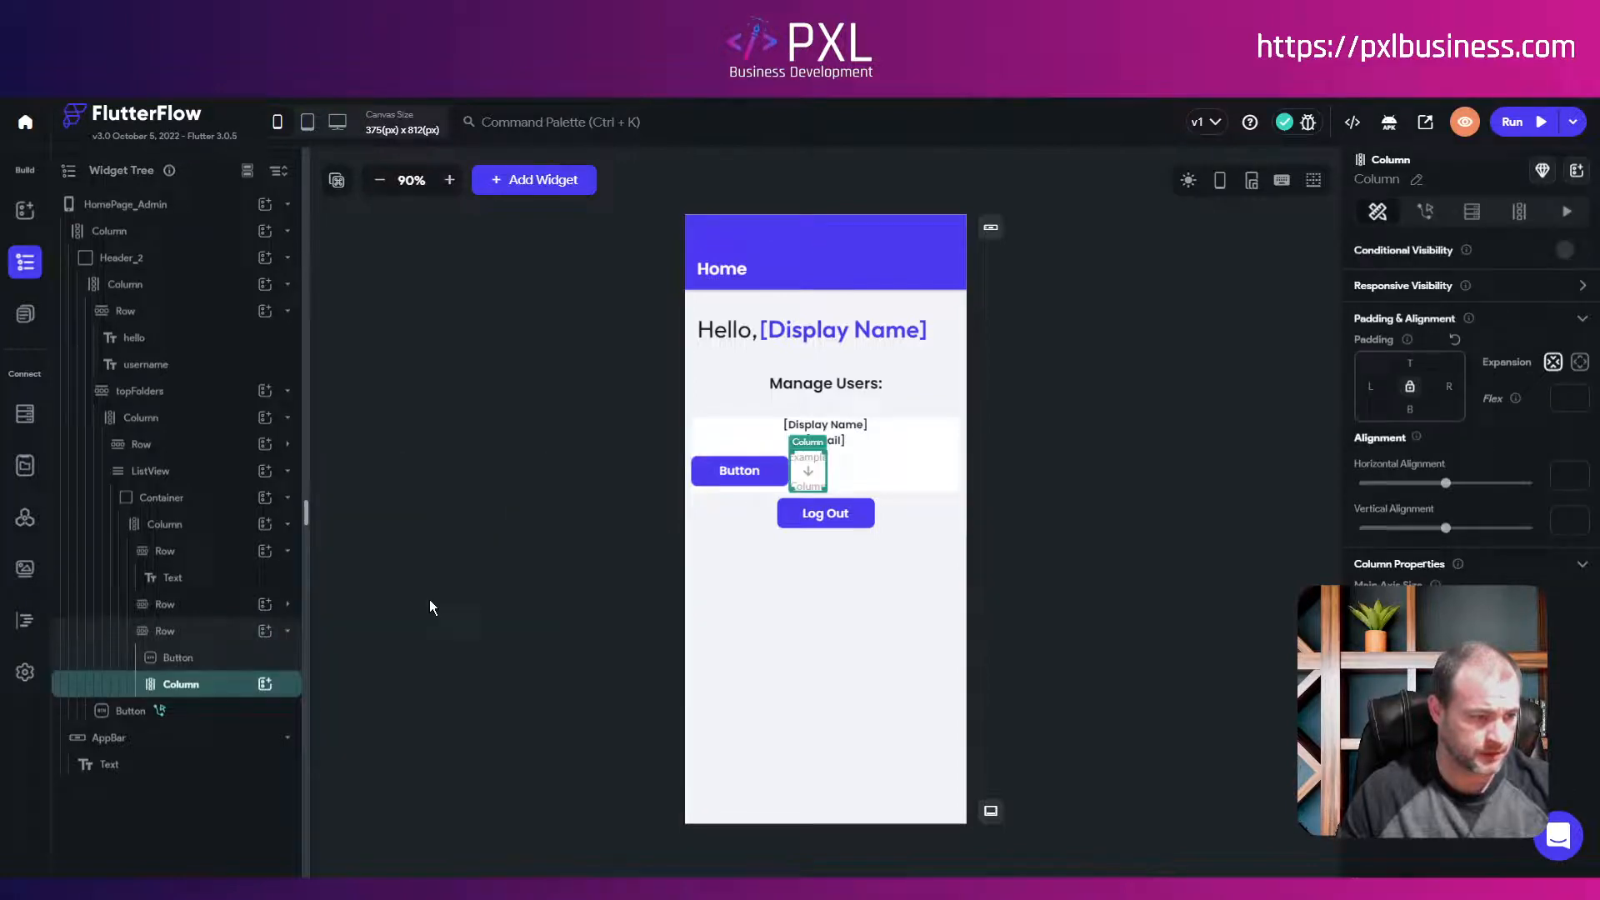
pyautogui.press('Delete')
pyautogui.click(265, 631)
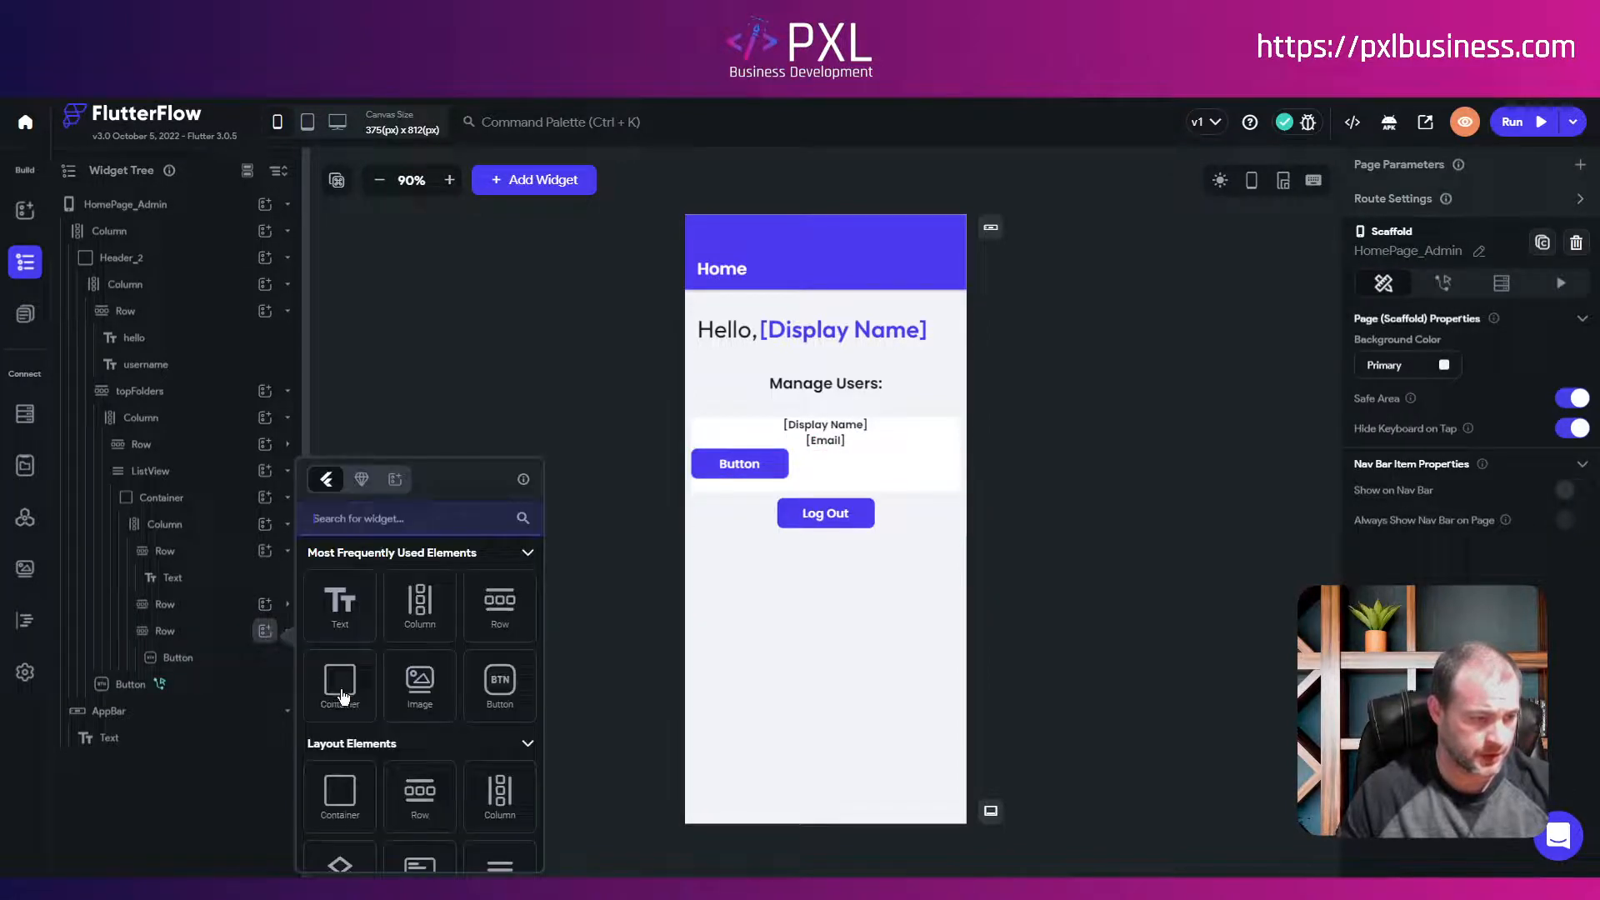
pyautogui.write('b')
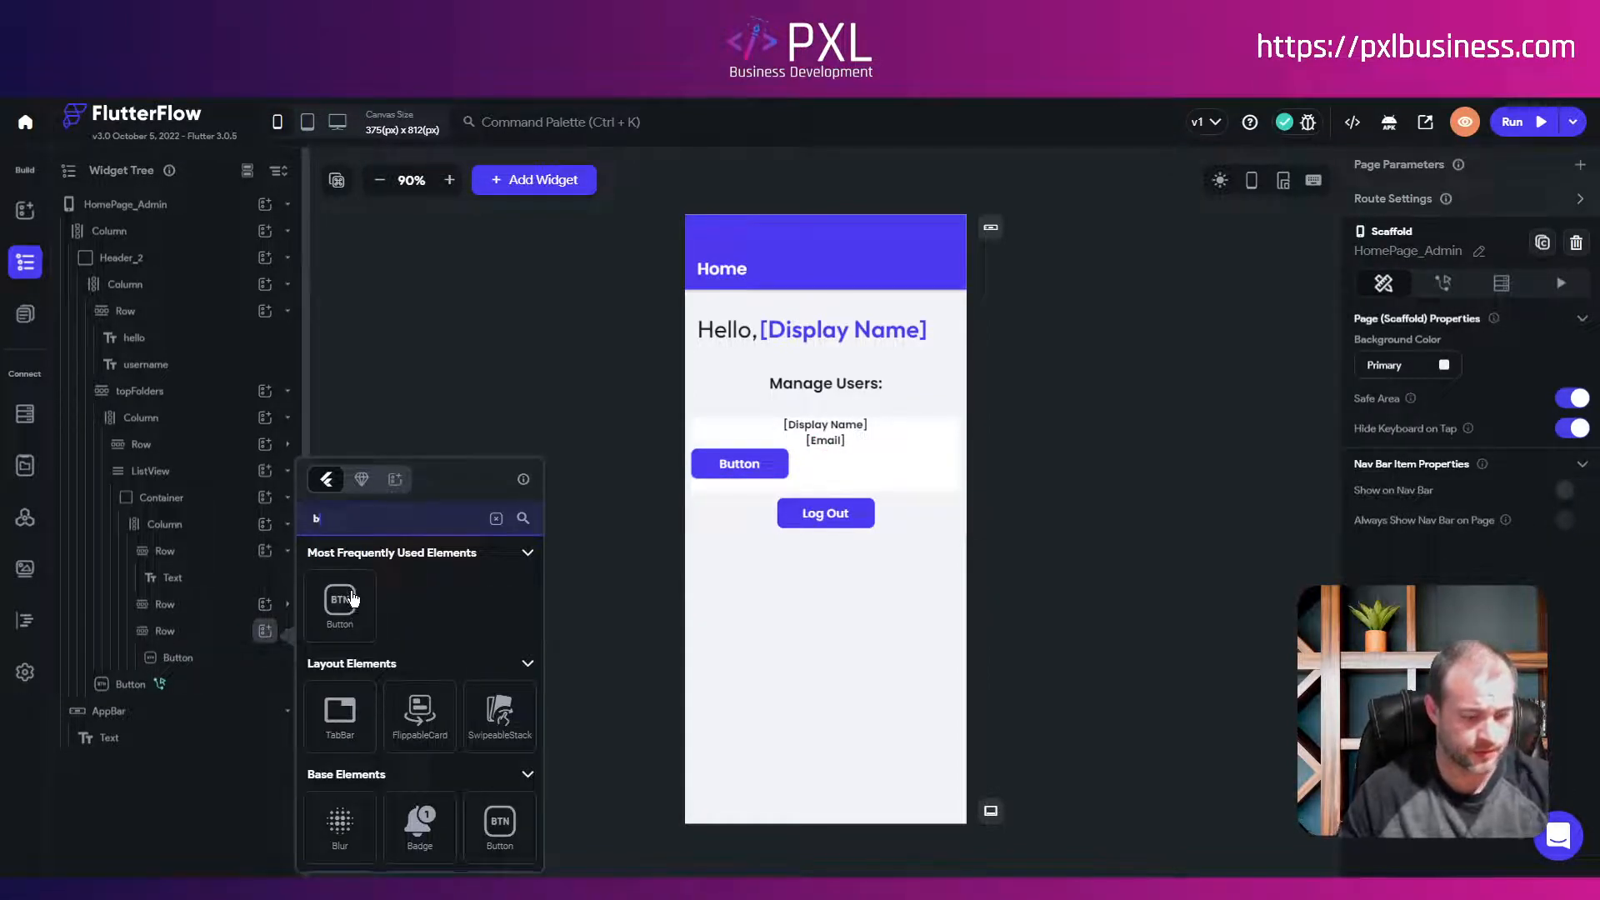
pyautogui.write('yut')
# Step: Add a second Button and label the two buttons 'Approve' and 'Reject'
pyautogui.click(341, 602)
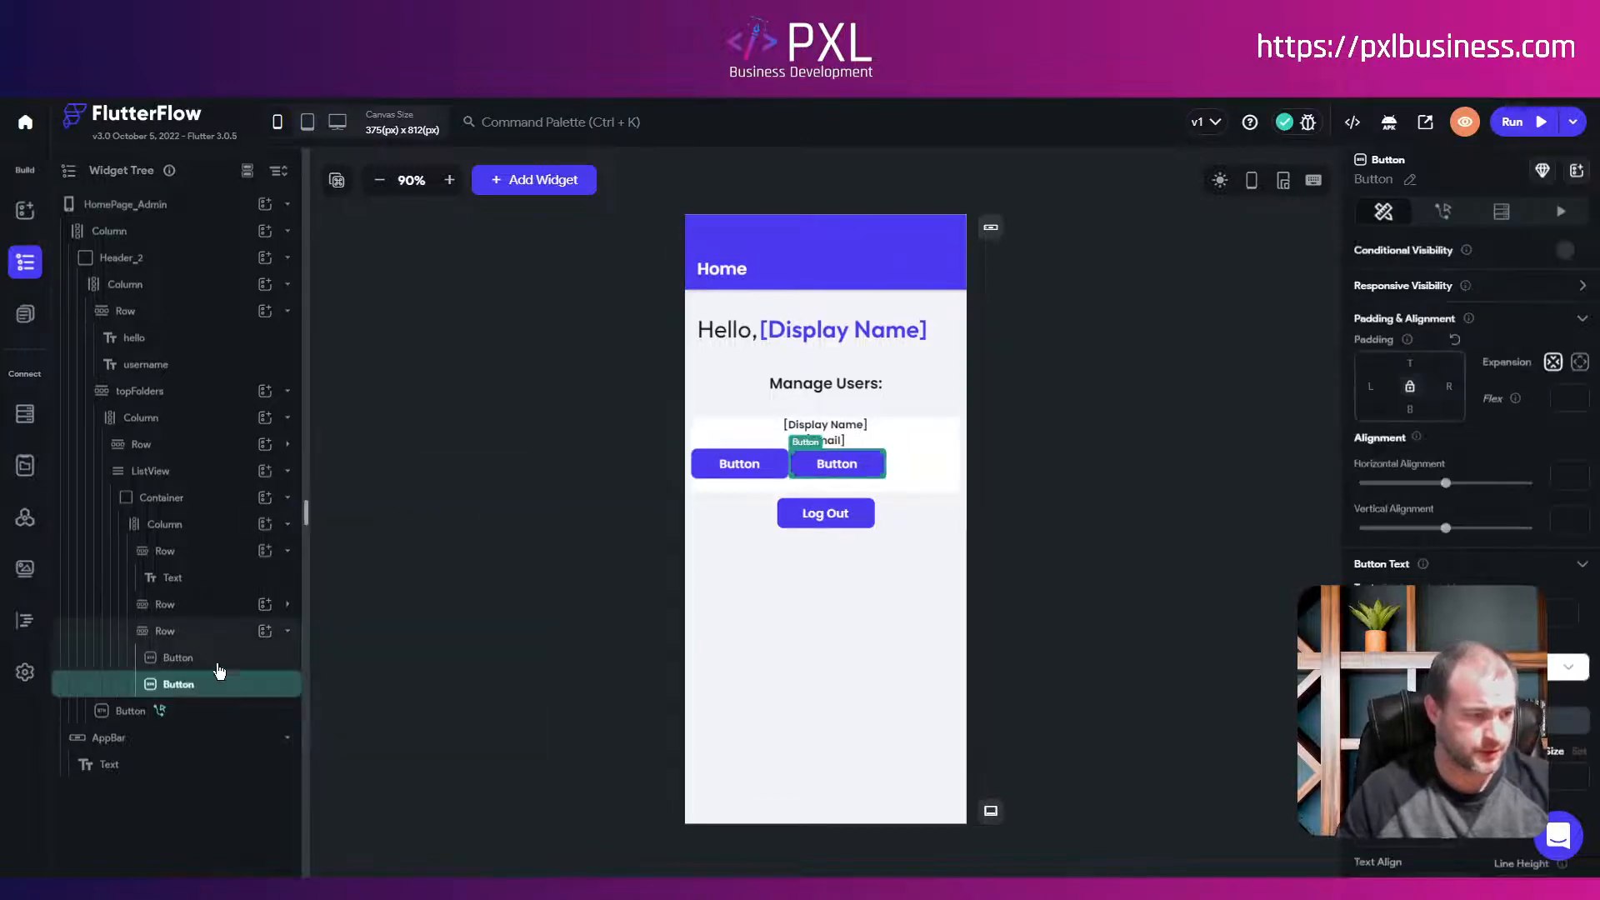
pyautogui.click(206, 662)
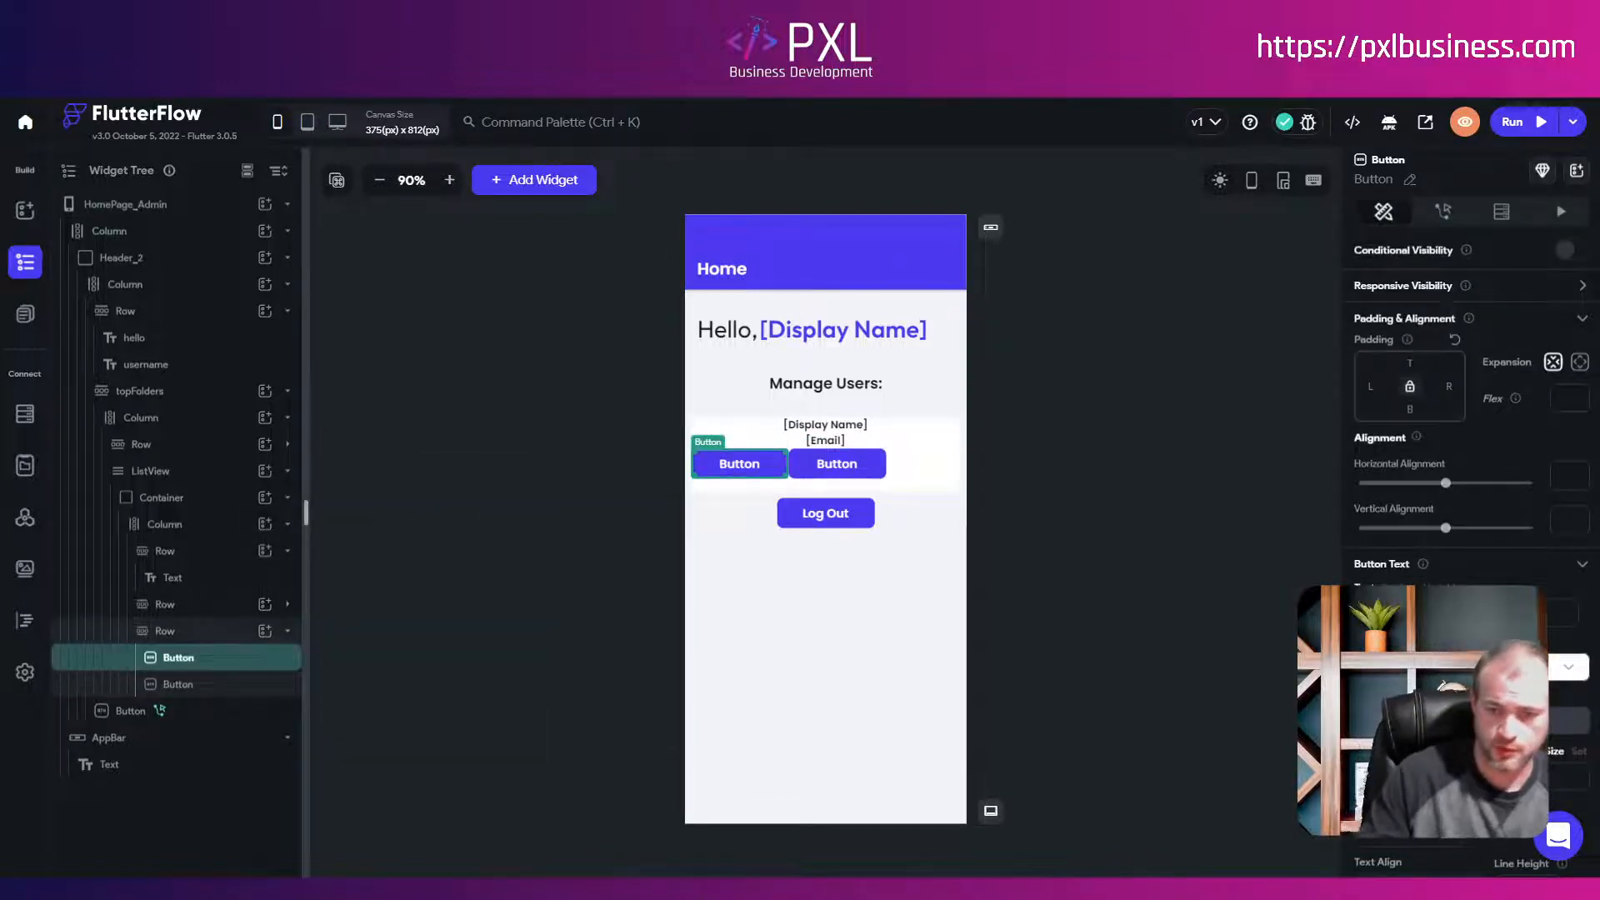
pyautogui.write('Approve')
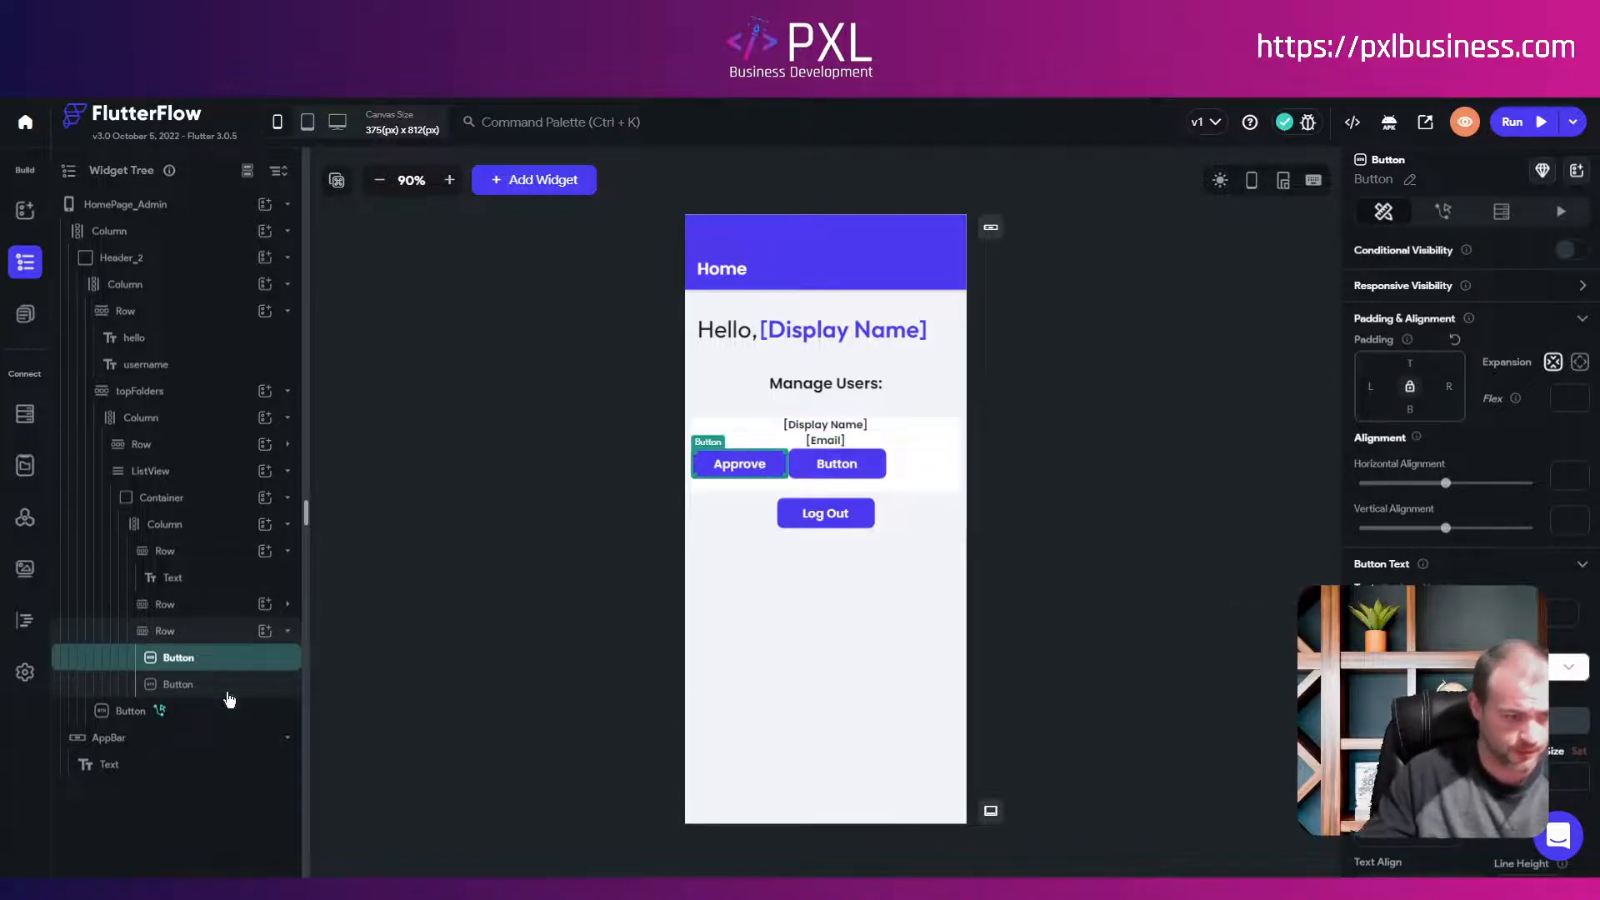
pyautogui.click(178, 684)
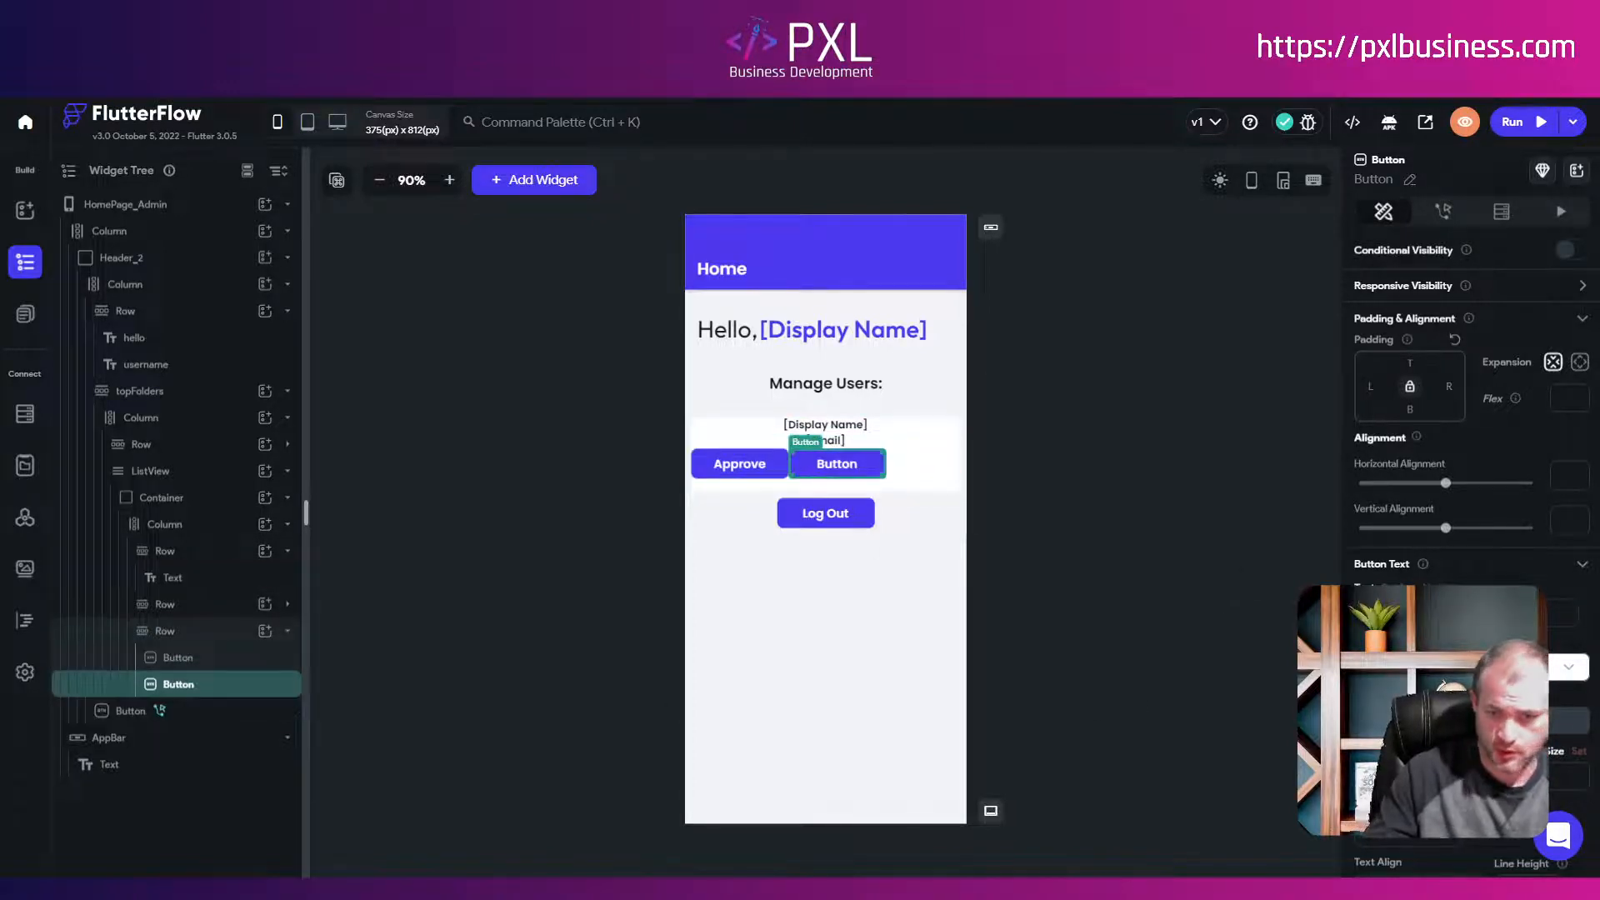
pyautogui.write('Reject')
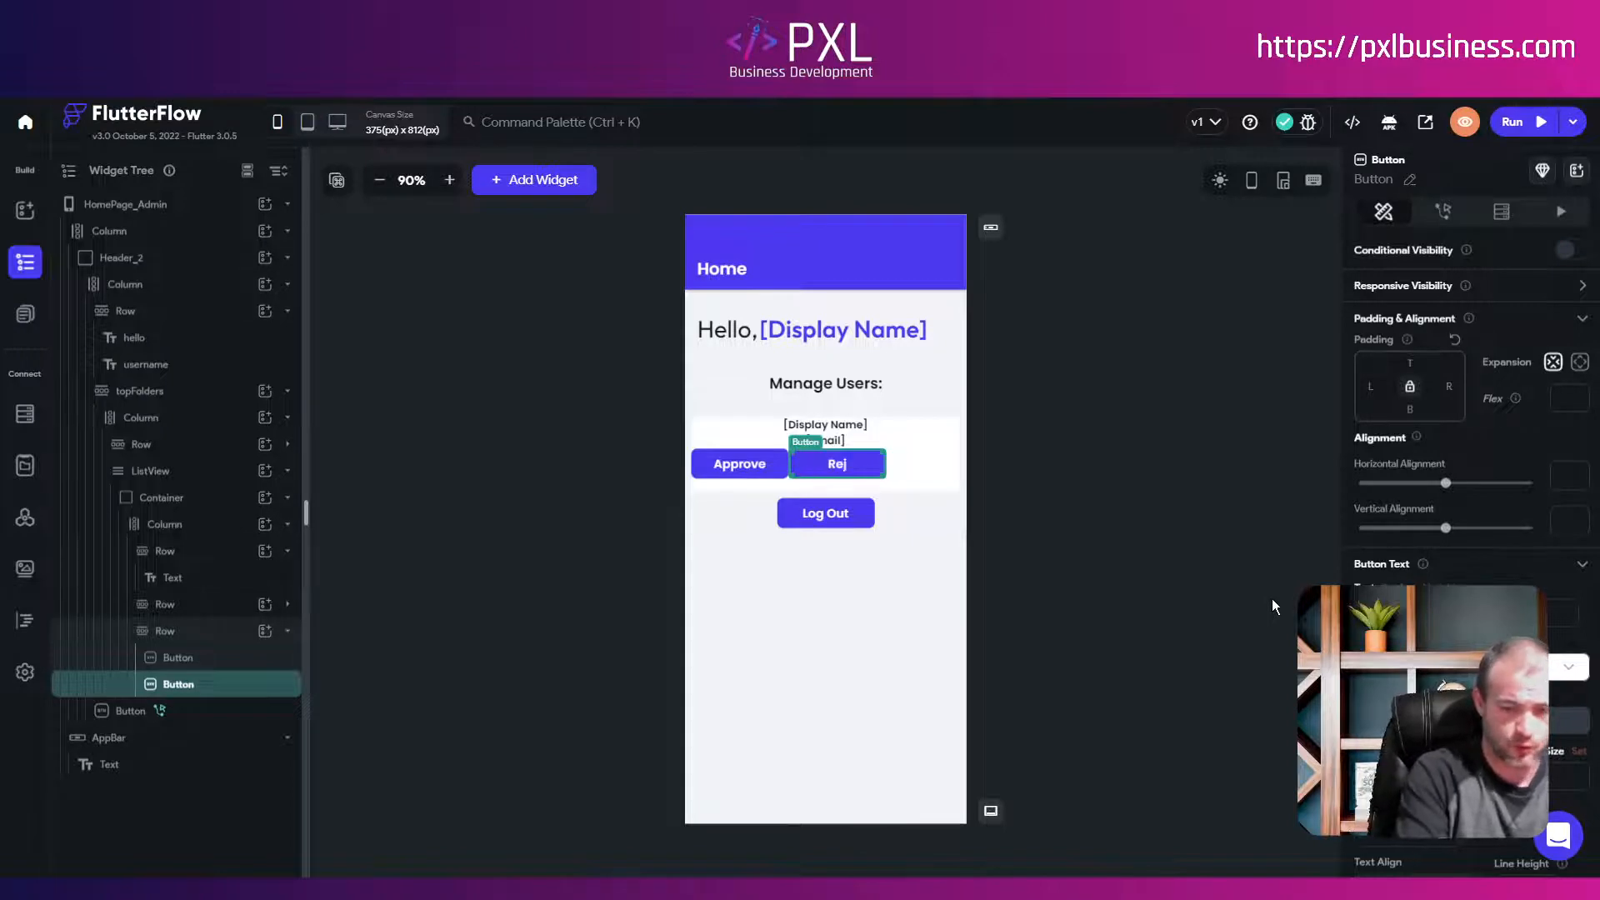
pyautogui.click(175, 659)
pyautogui.scroll(-5, 1471, 416)
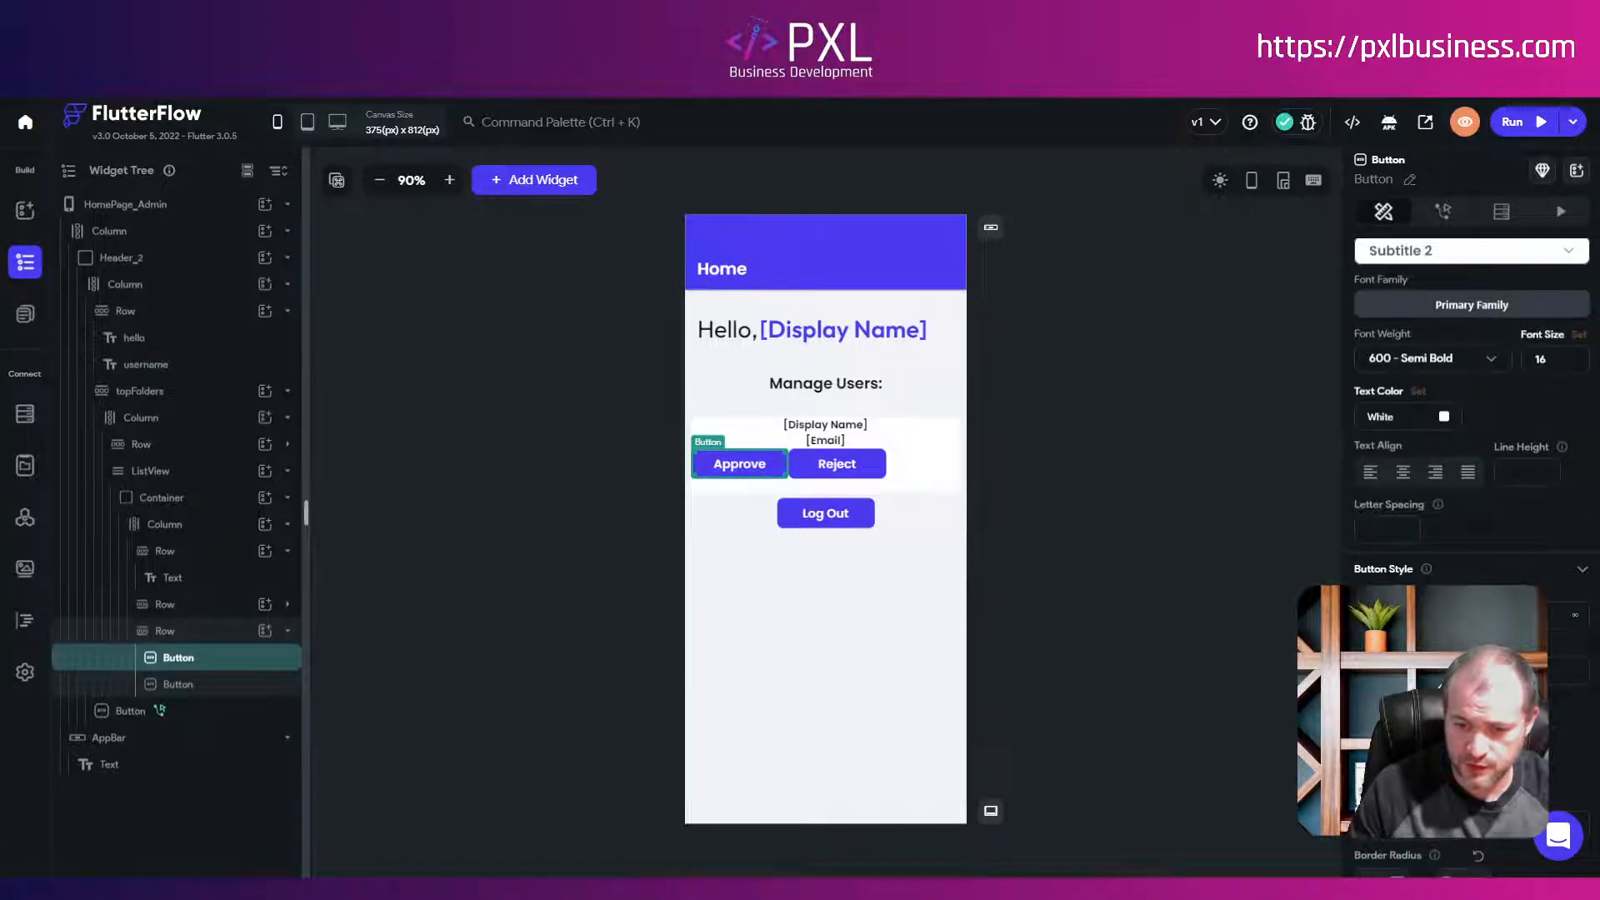
# Step: Give the Approve button a green fill and a thumb_up icon
pyautogui.click(1408, 670)
pyautogui.click(968, 623)
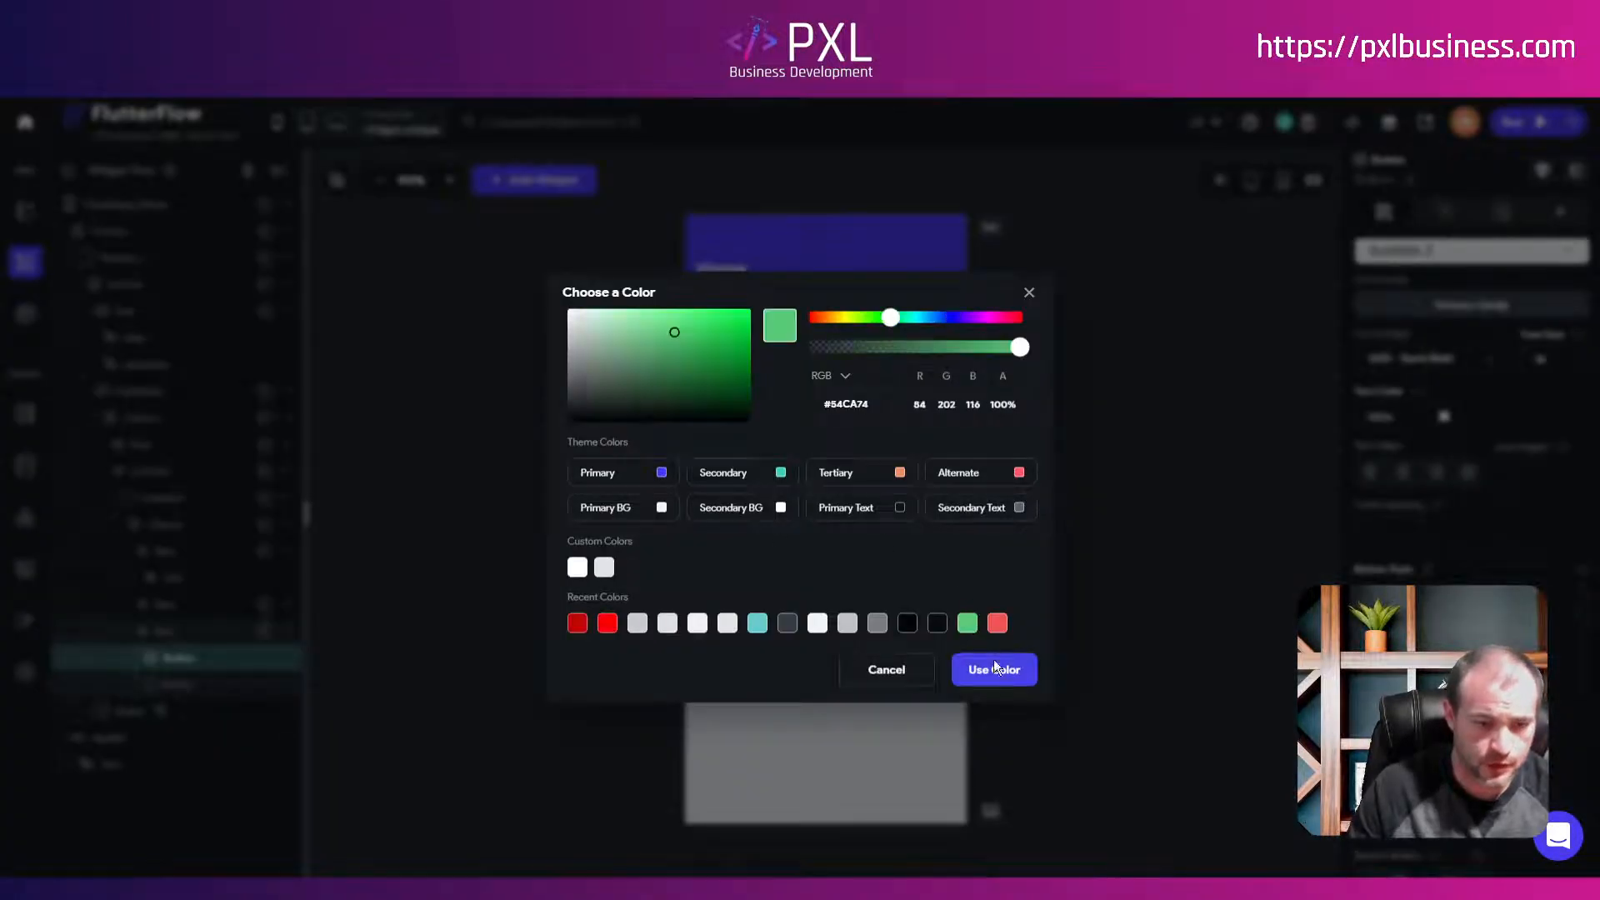
pyautogui.click(994, 669)
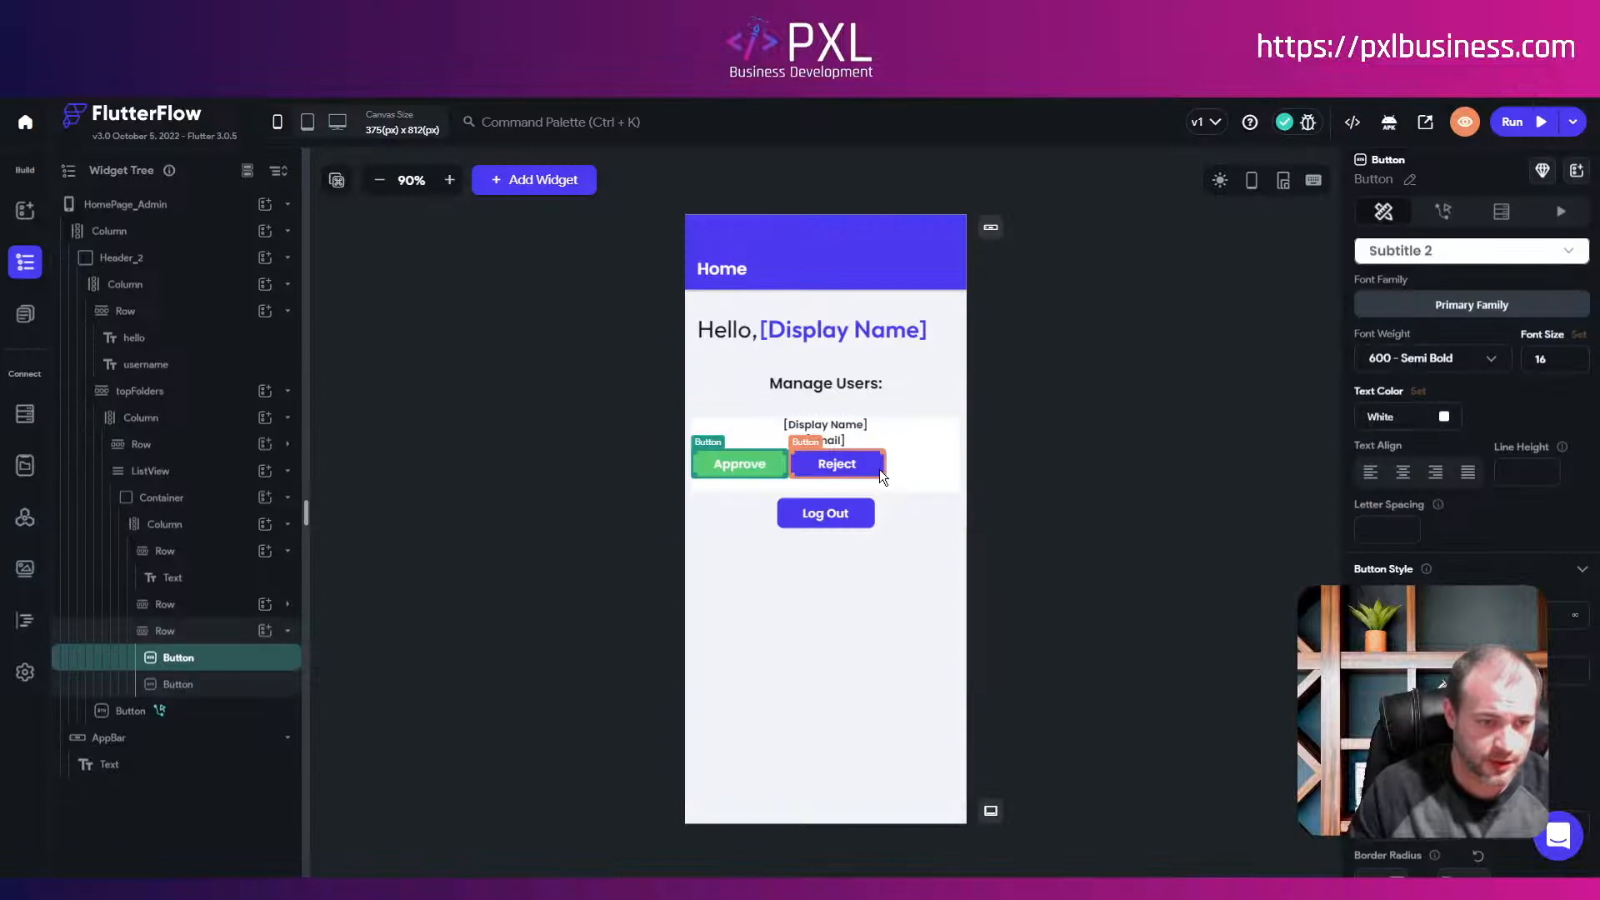
pyautogui.scroll(-3, 1471, 417)
pyautogui.scroll(-2, 1470, 416)
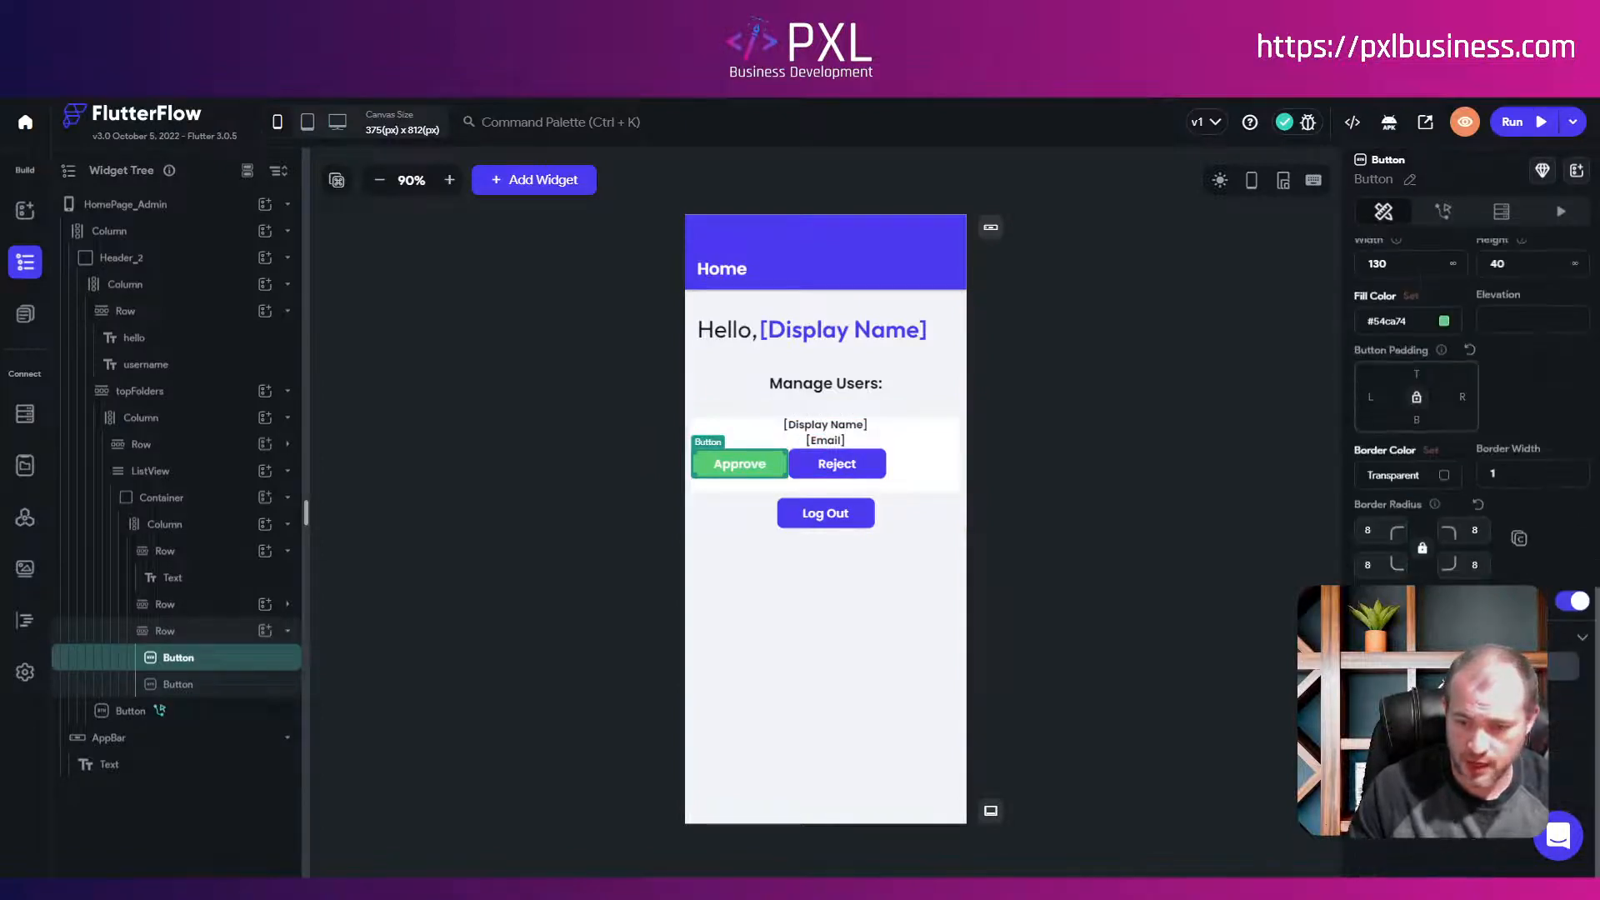
pyautogui.click(1470, 665)
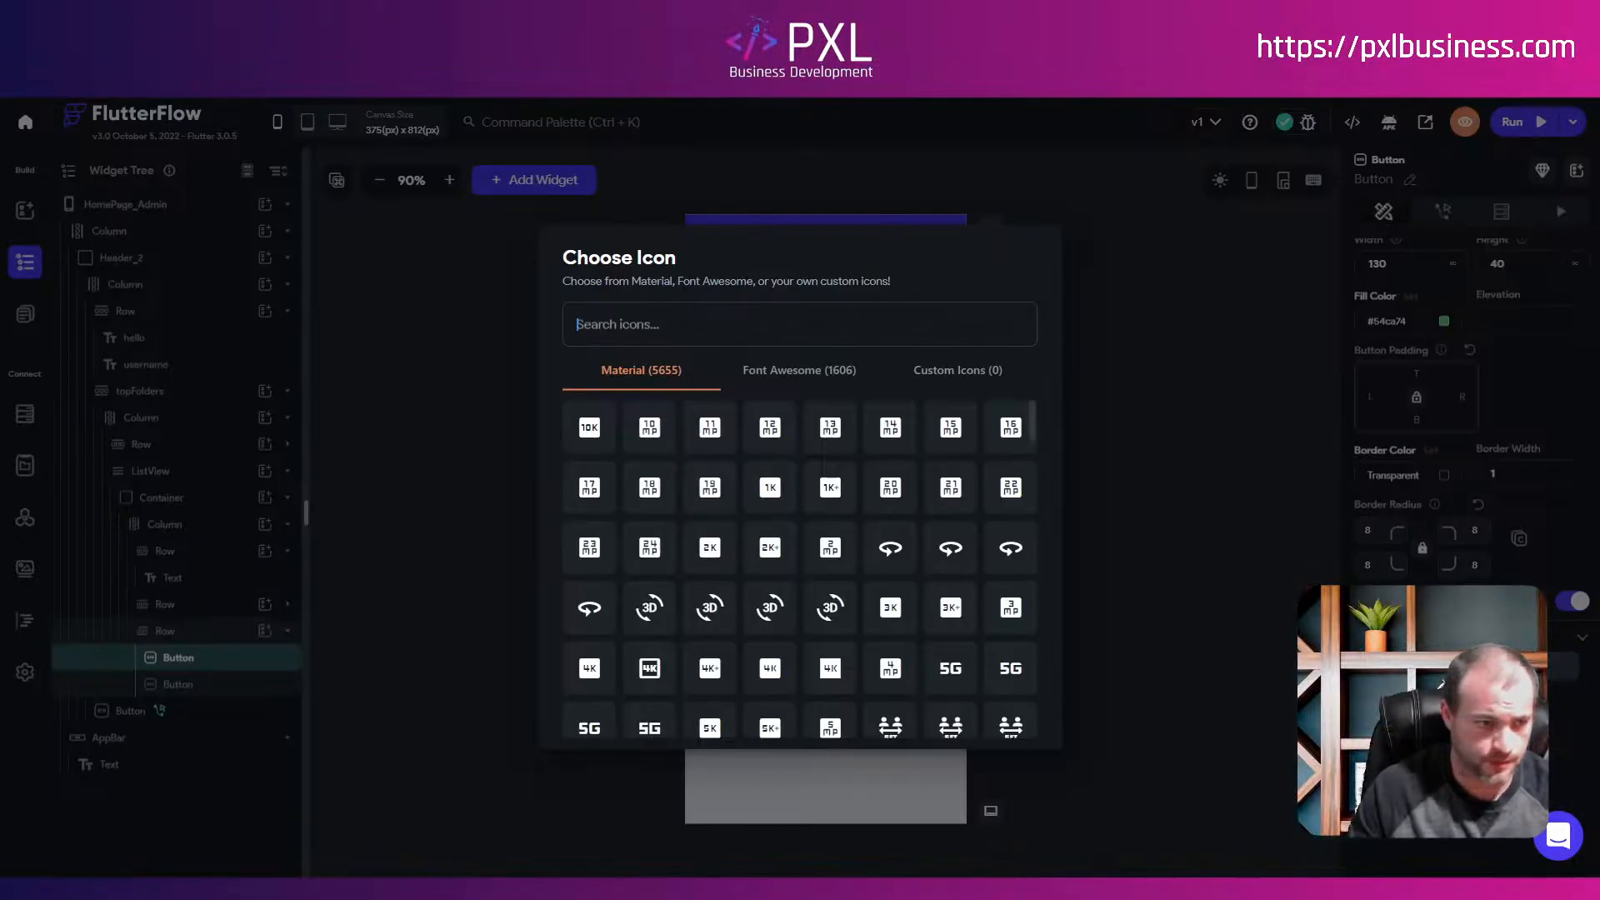
pyautogui.write('thumb')
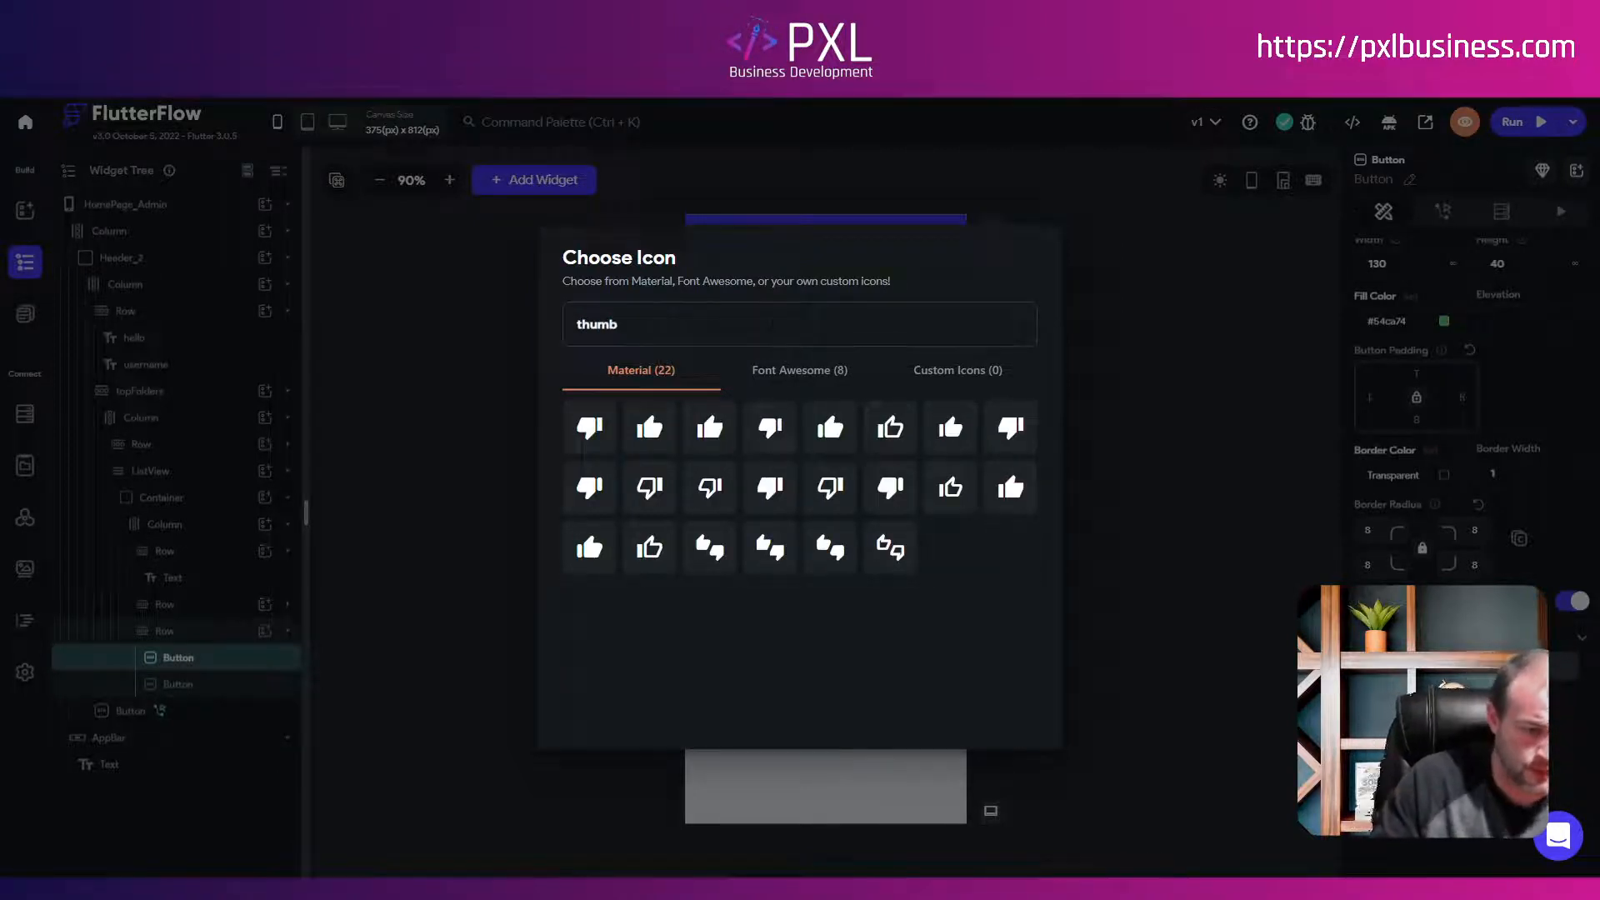
pyautogui.hotkey('ctrl', 'a')
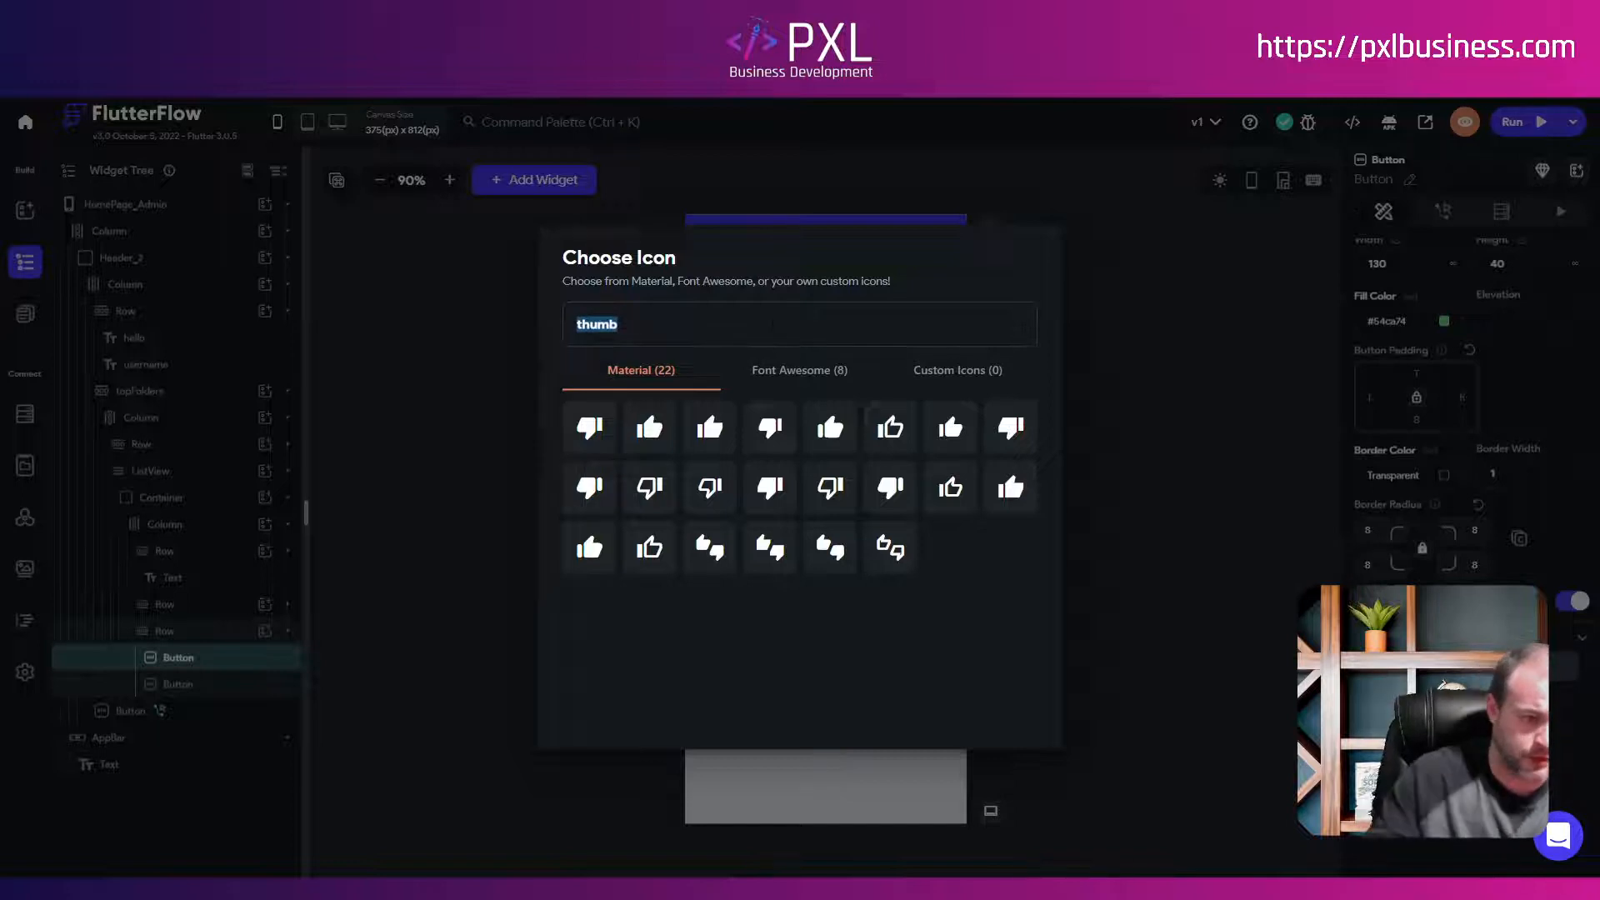
pyautogui.click(654, 433)
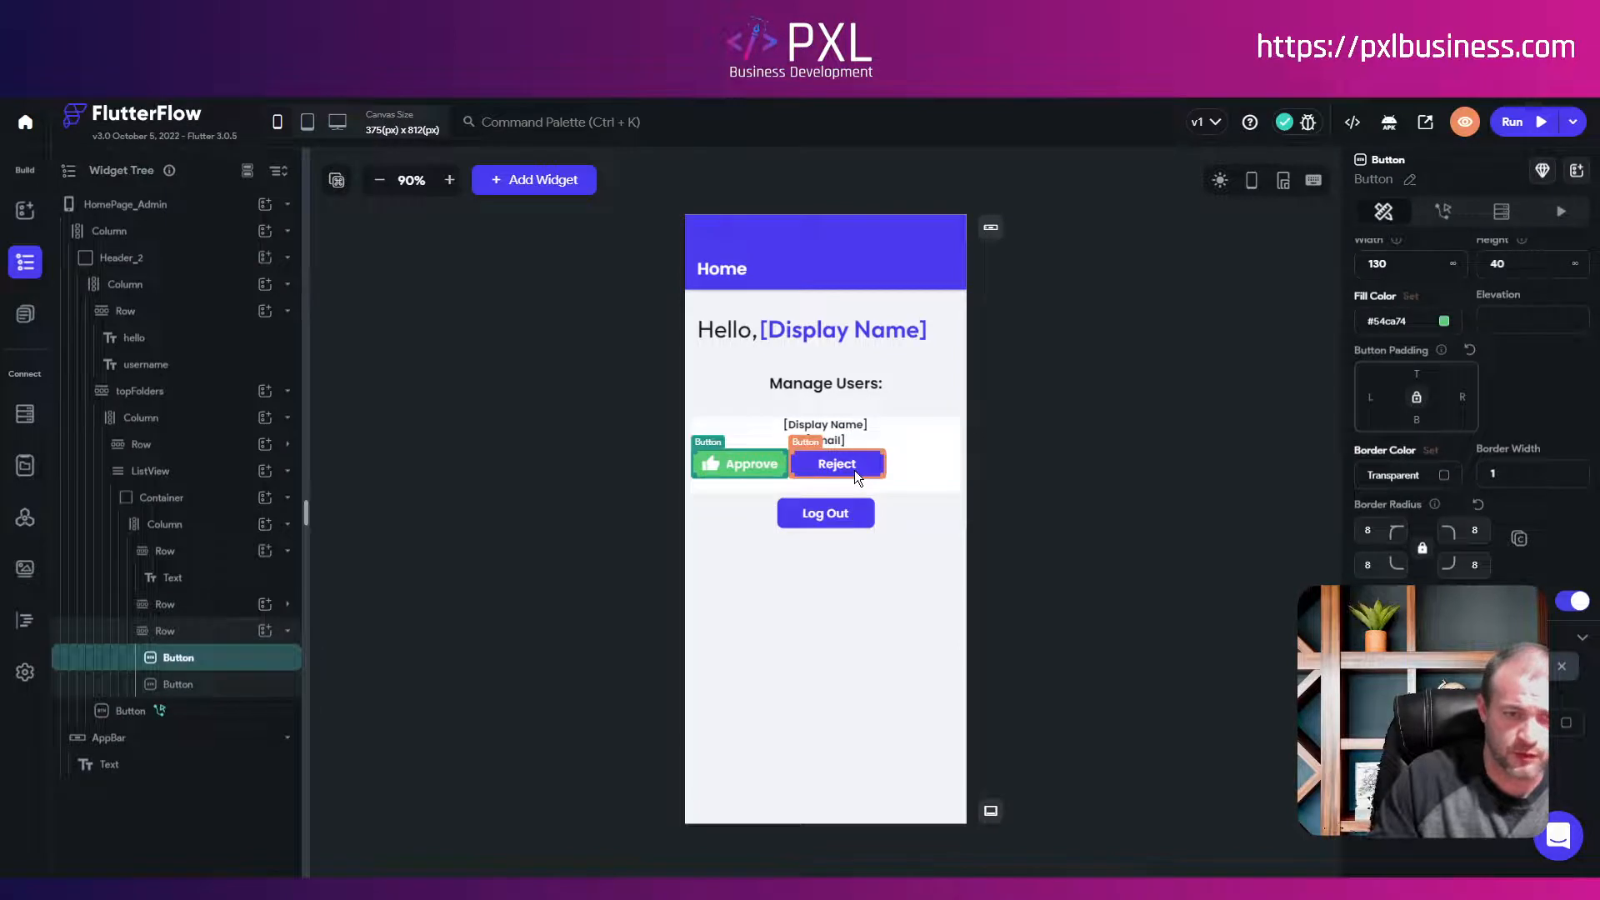
# Step: Make Reject red with a close icon and center both buttons in their Row
pyautogui.click(853, 470)
pyautogui.click(1415, 824)
pyautogui.click(996, 625)
pyautogui.click(998, 665)
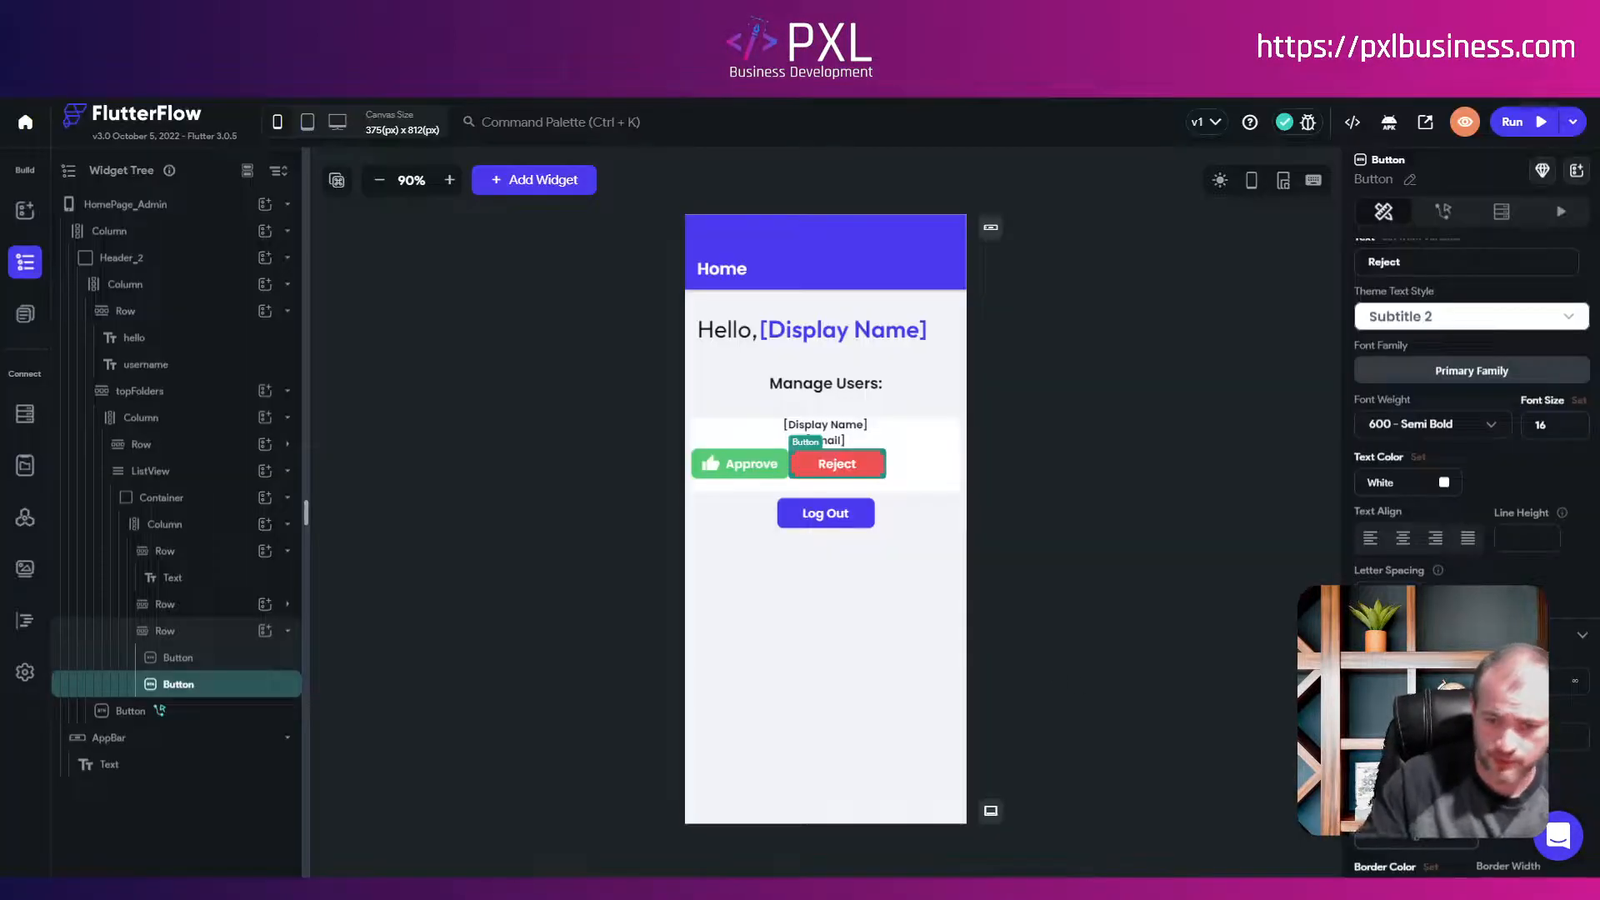
pyautogui.scroll(-5, 1470, 417)
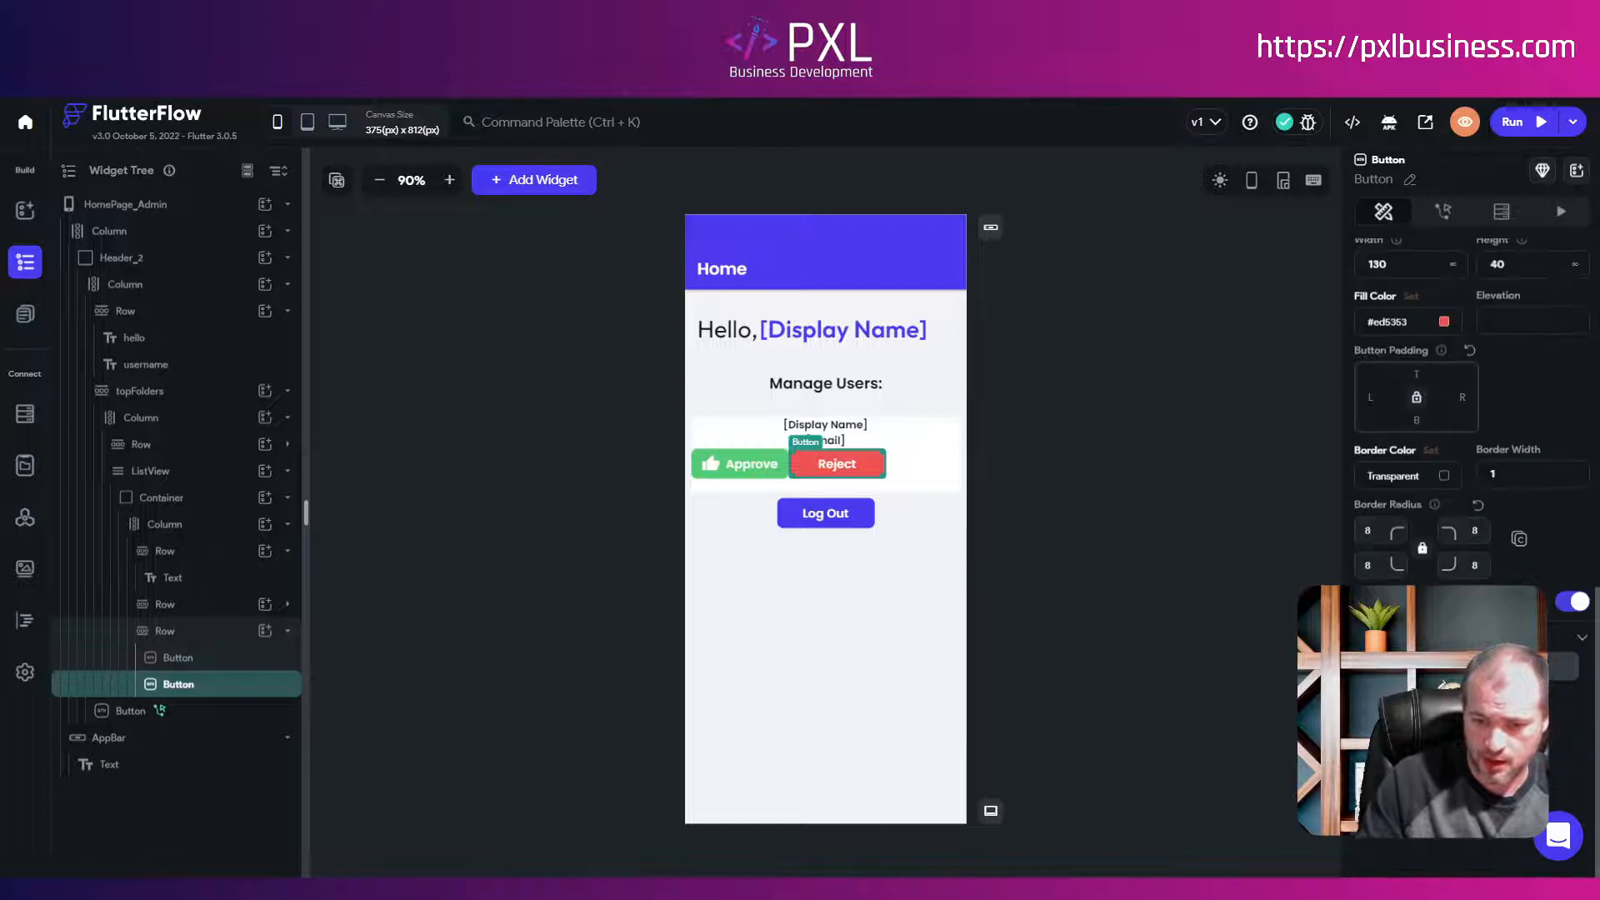
pyautogui.click(1466, 666)
pyautogui.click(659, 324)
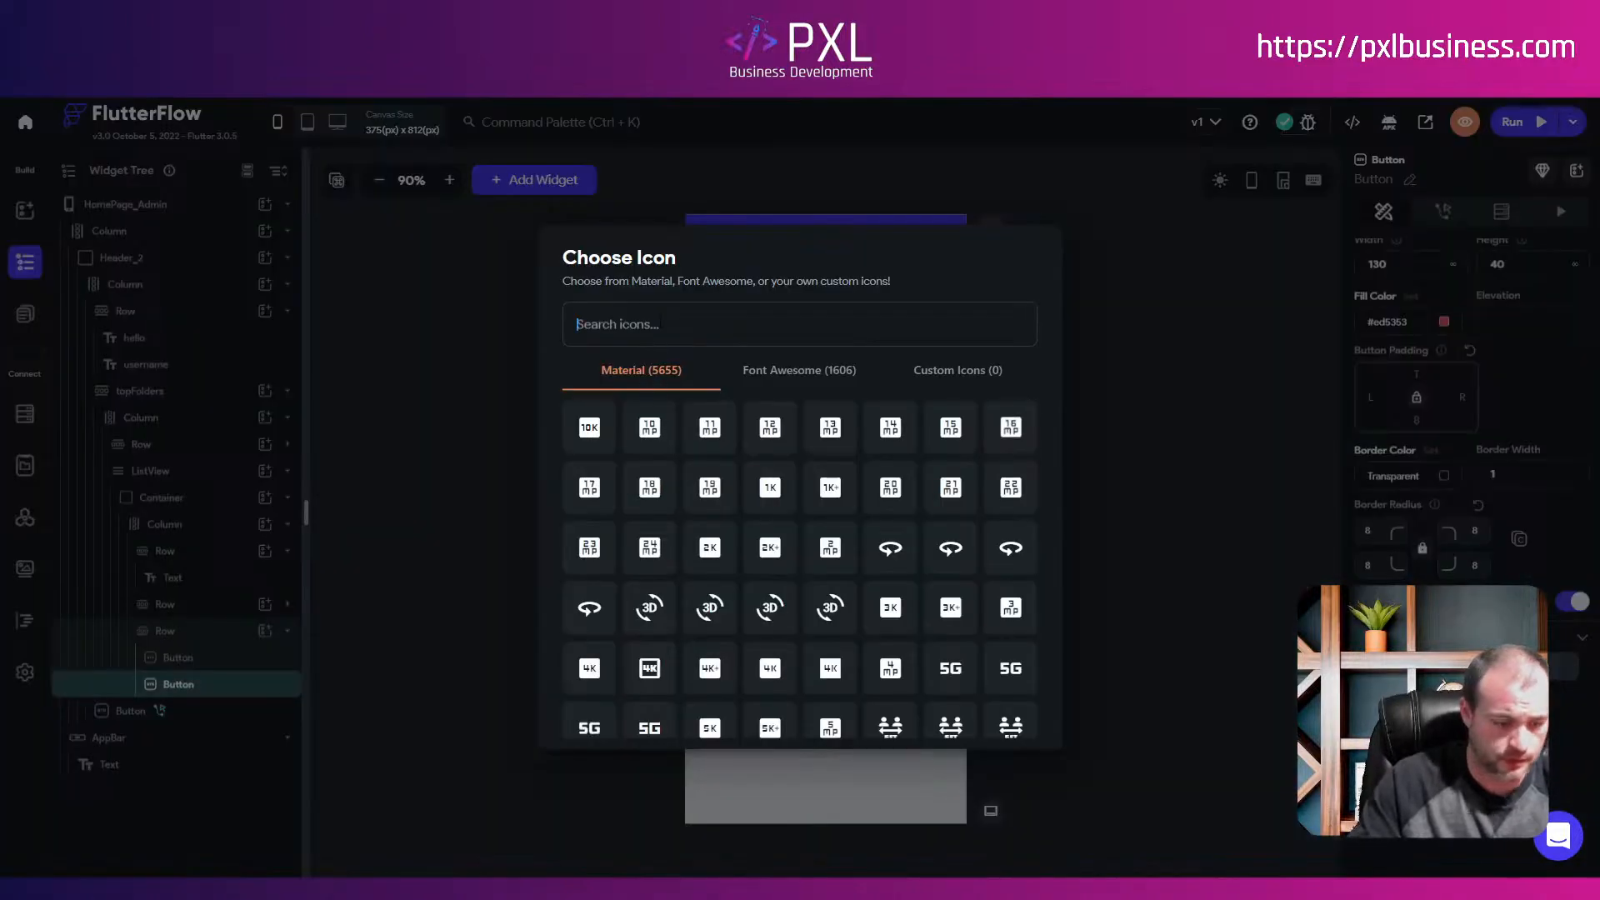
pyautogui.write('close')
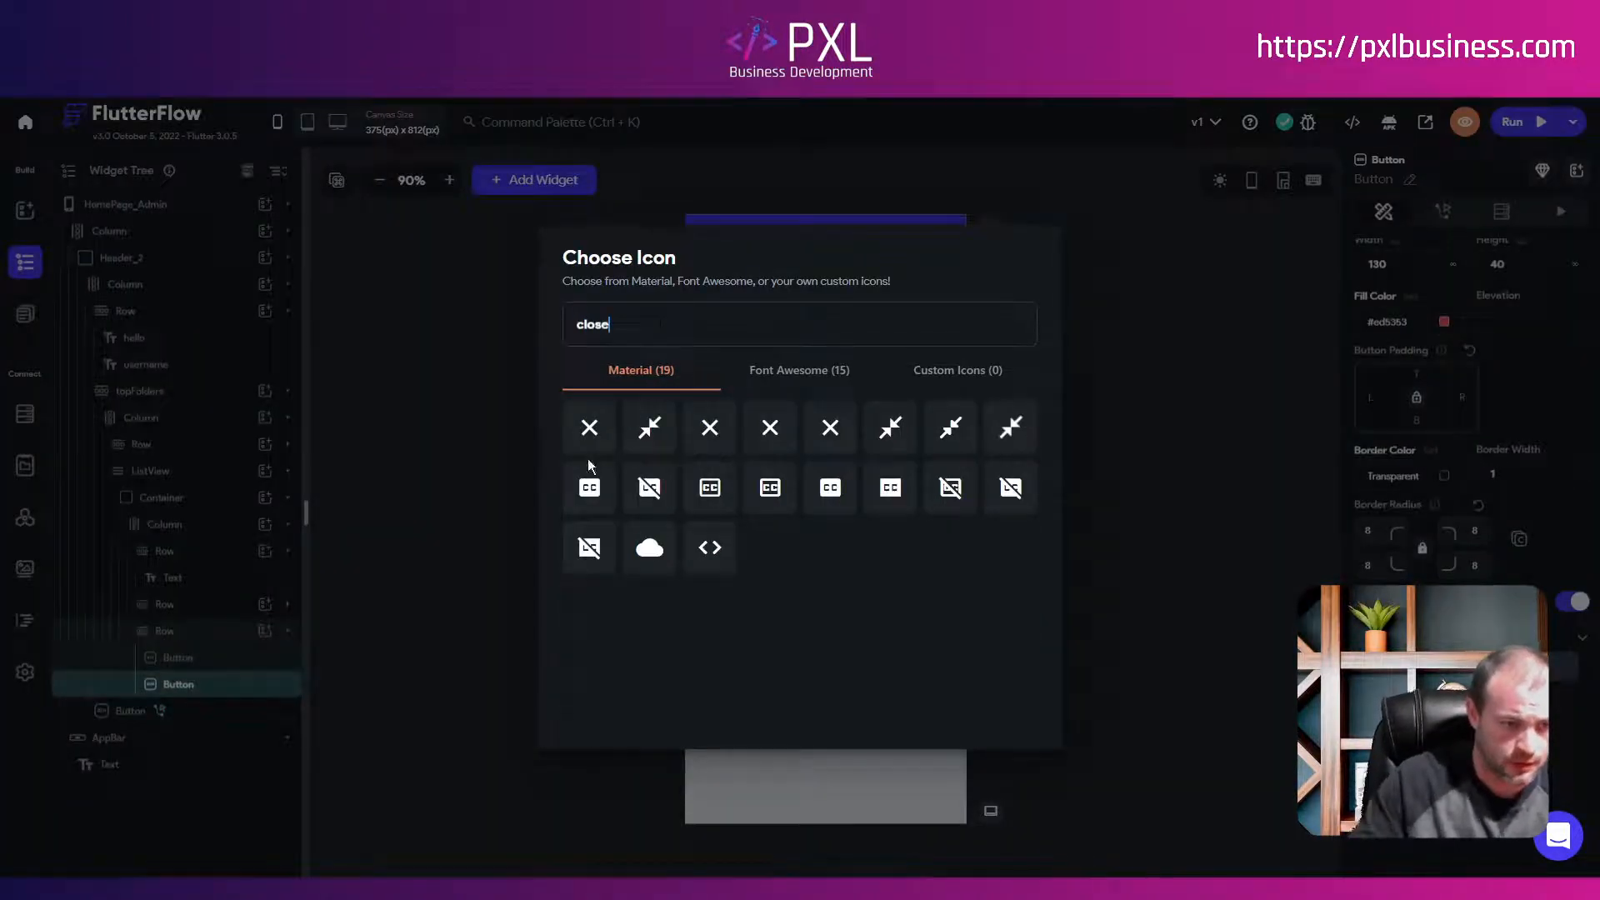
pyautogui.click(589, 430)
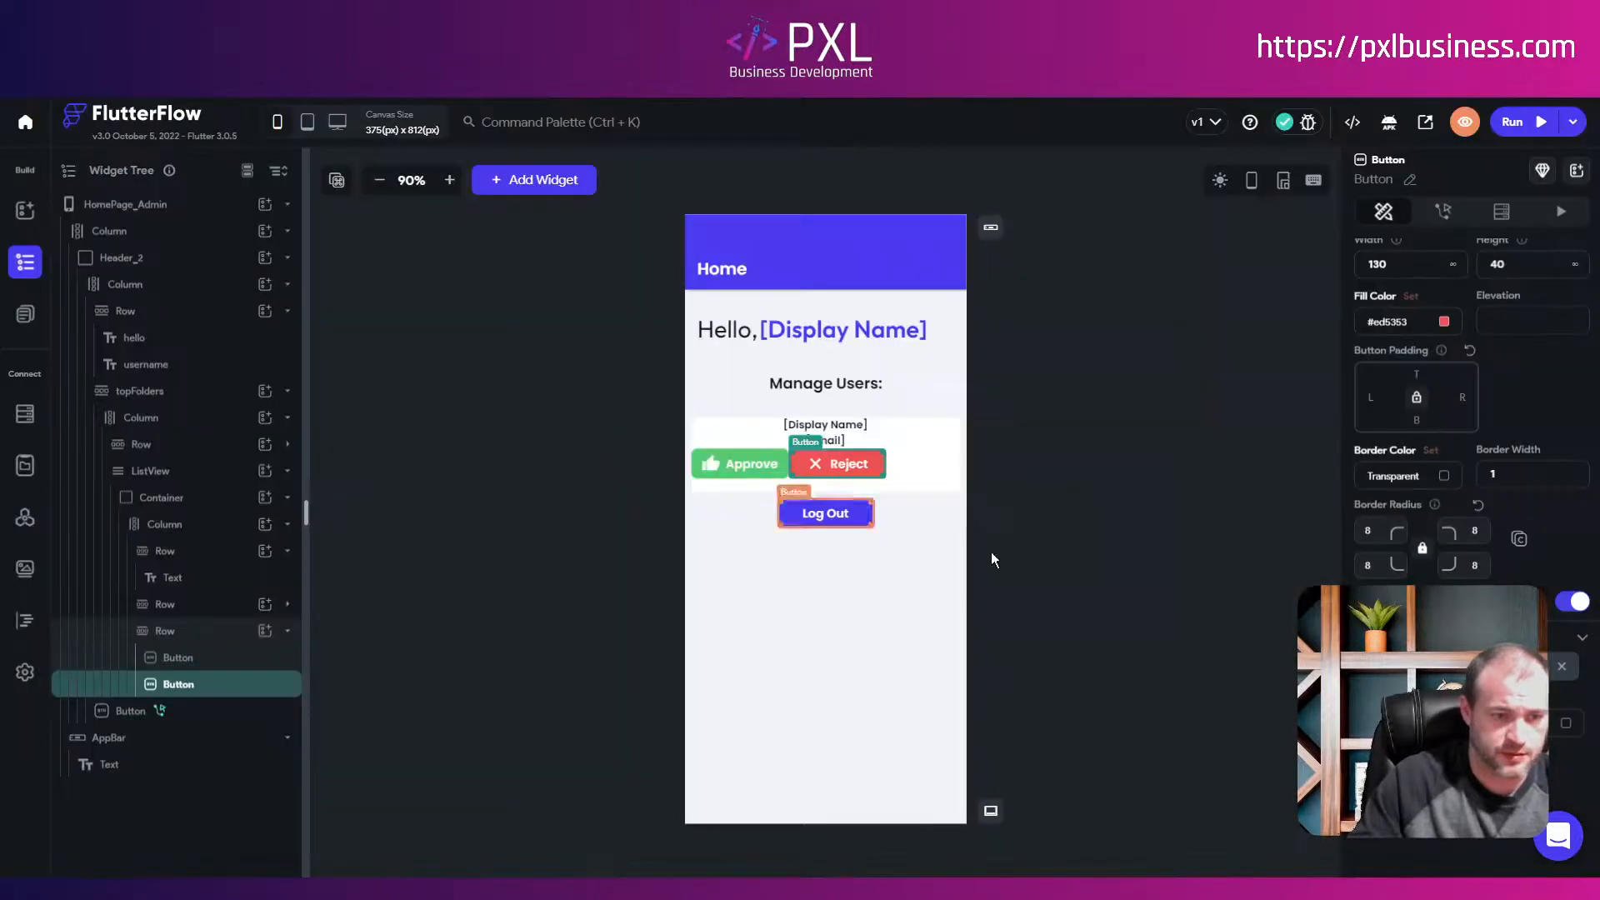
pyautogui.click(166, 632)
pyautogui.click(1408, 659)
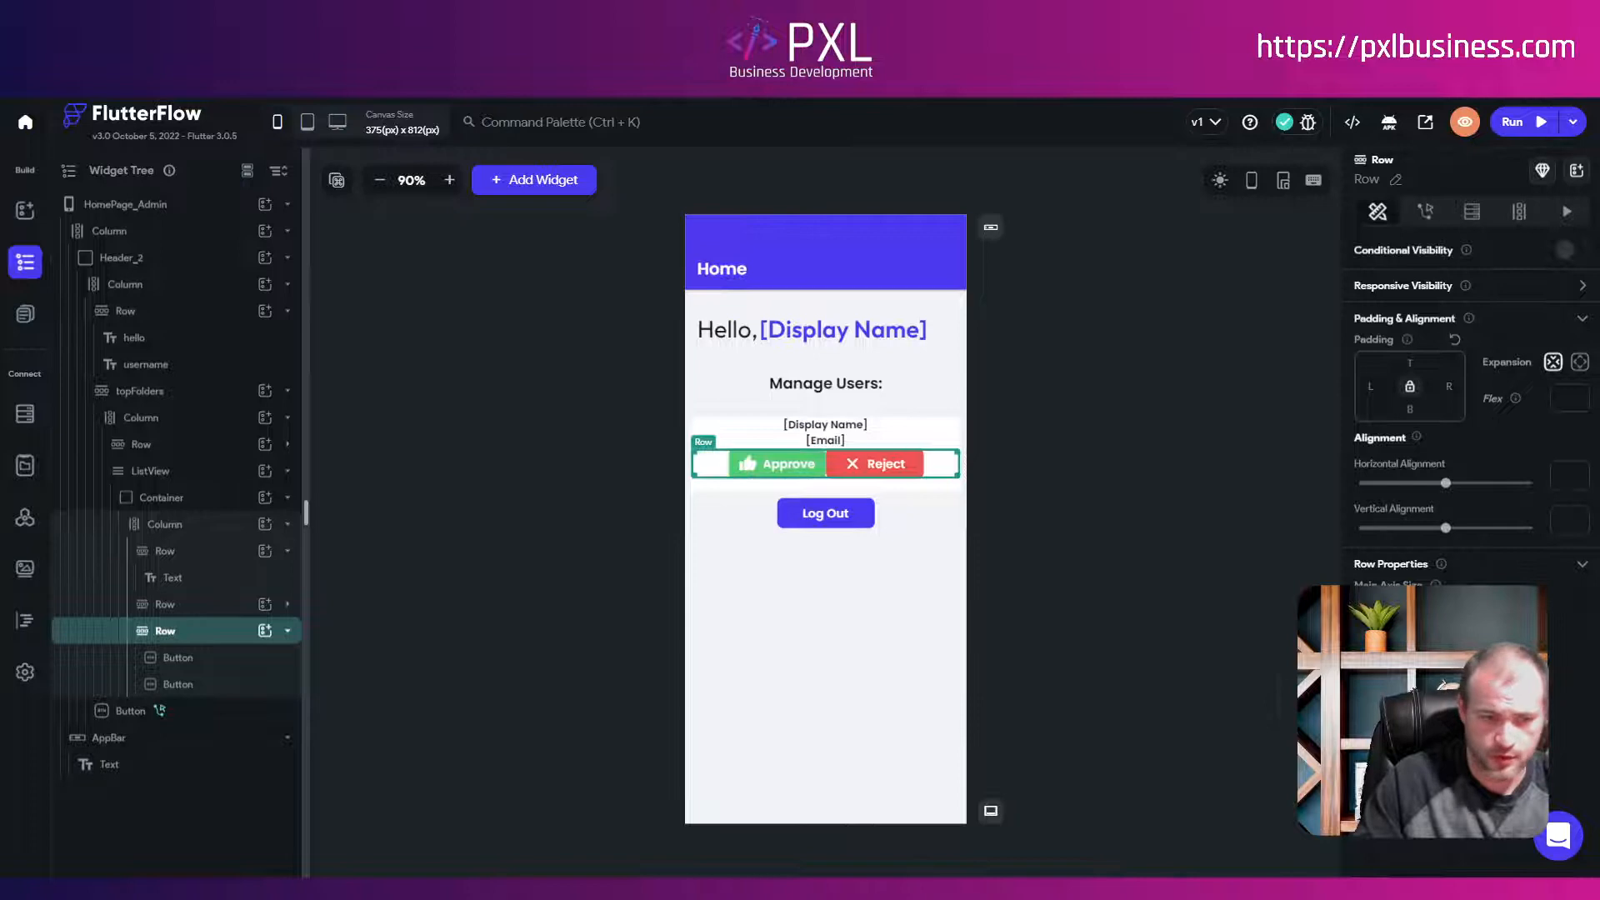
# Step: Select the user card's Container under the ListView in the Widget Tree
pyautogui.click(214, 661)
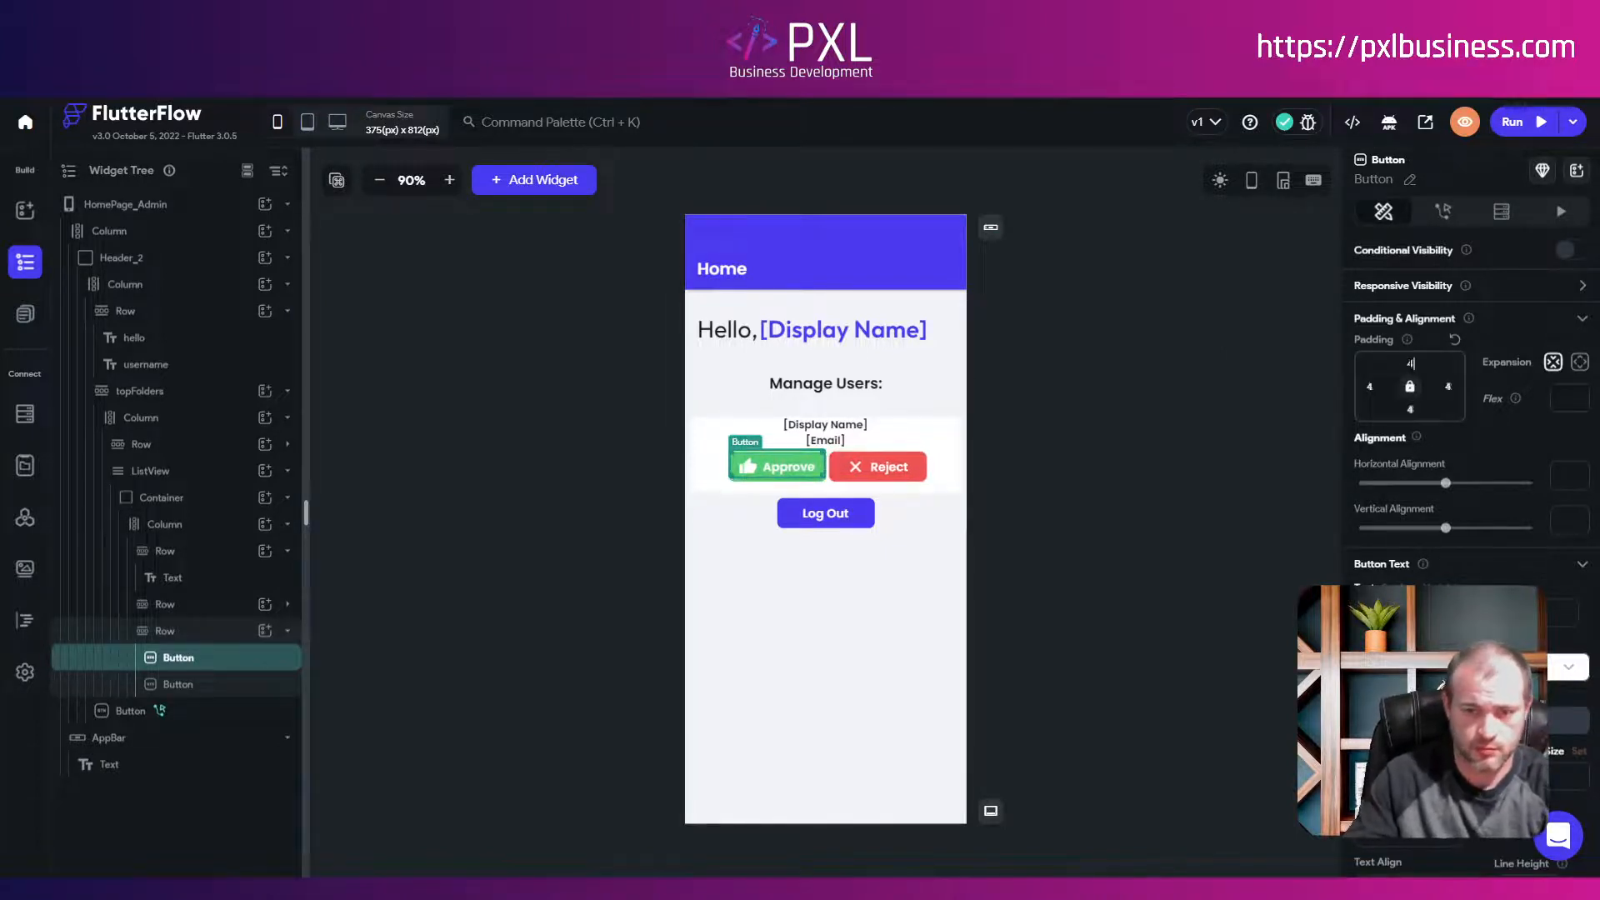
pyautogui.click(189, 688)
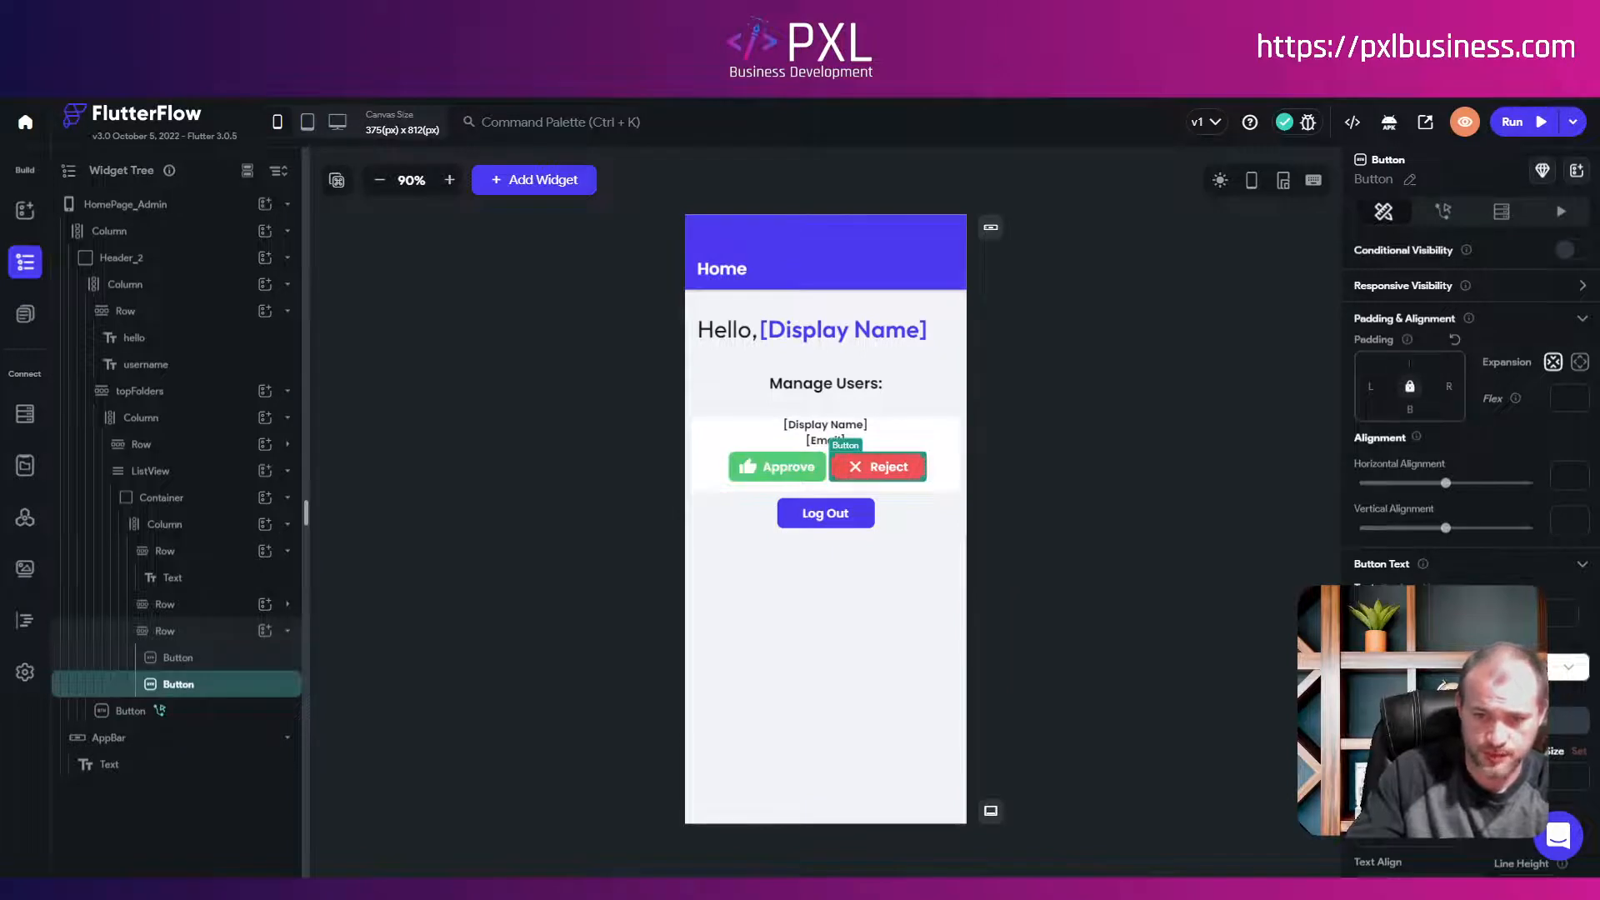
pyautogui.click(1068, 473)
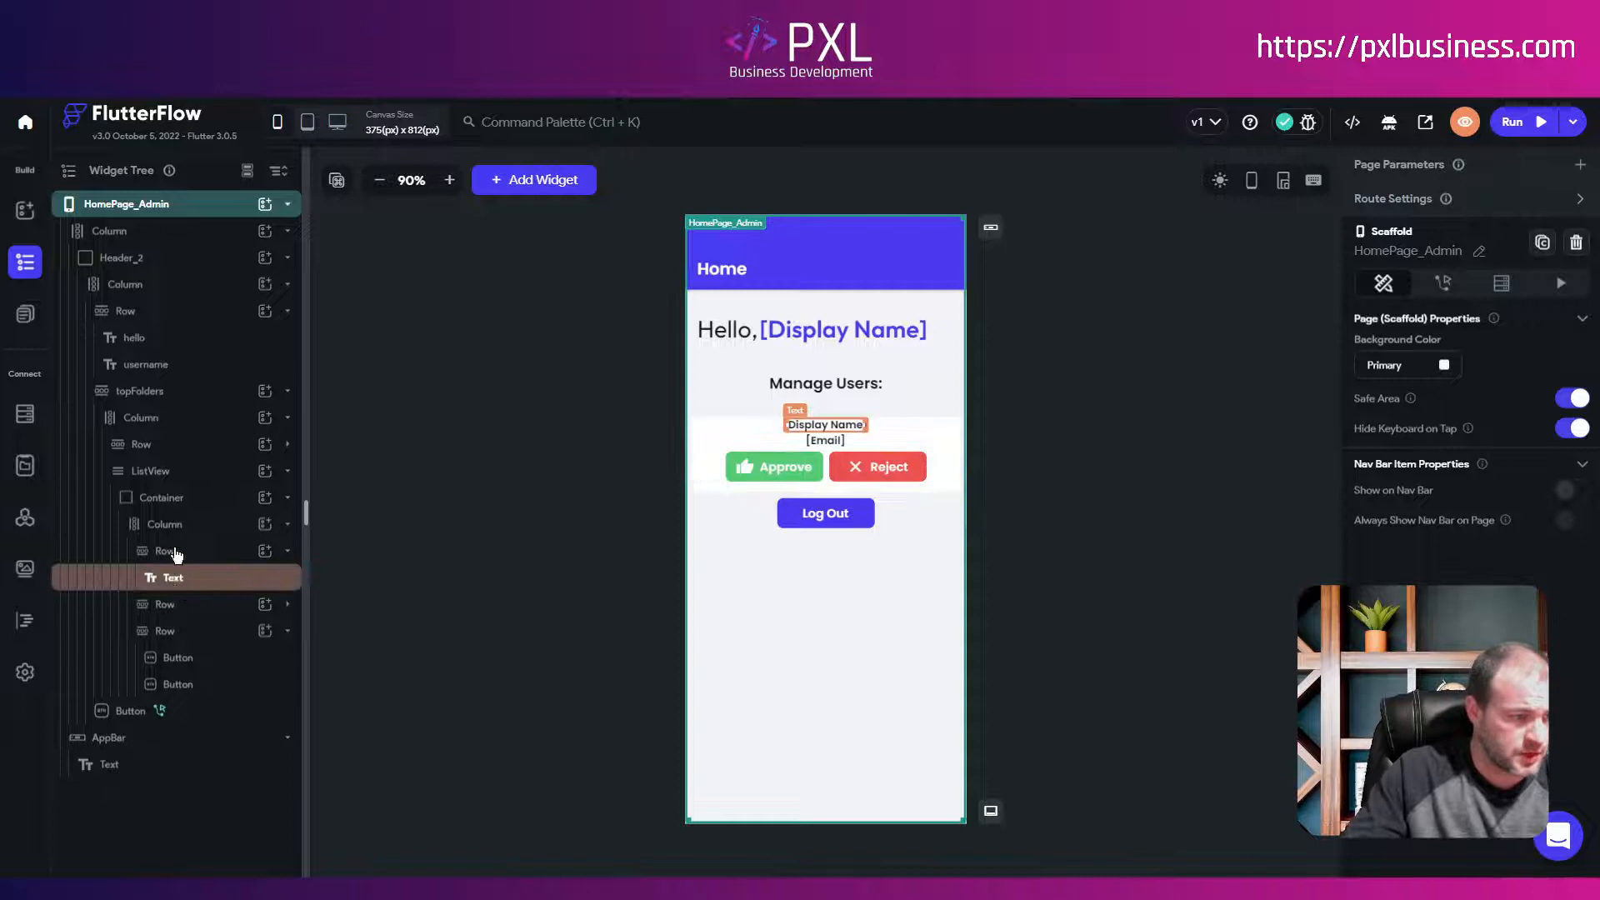
pyautogui.click(174, 507)
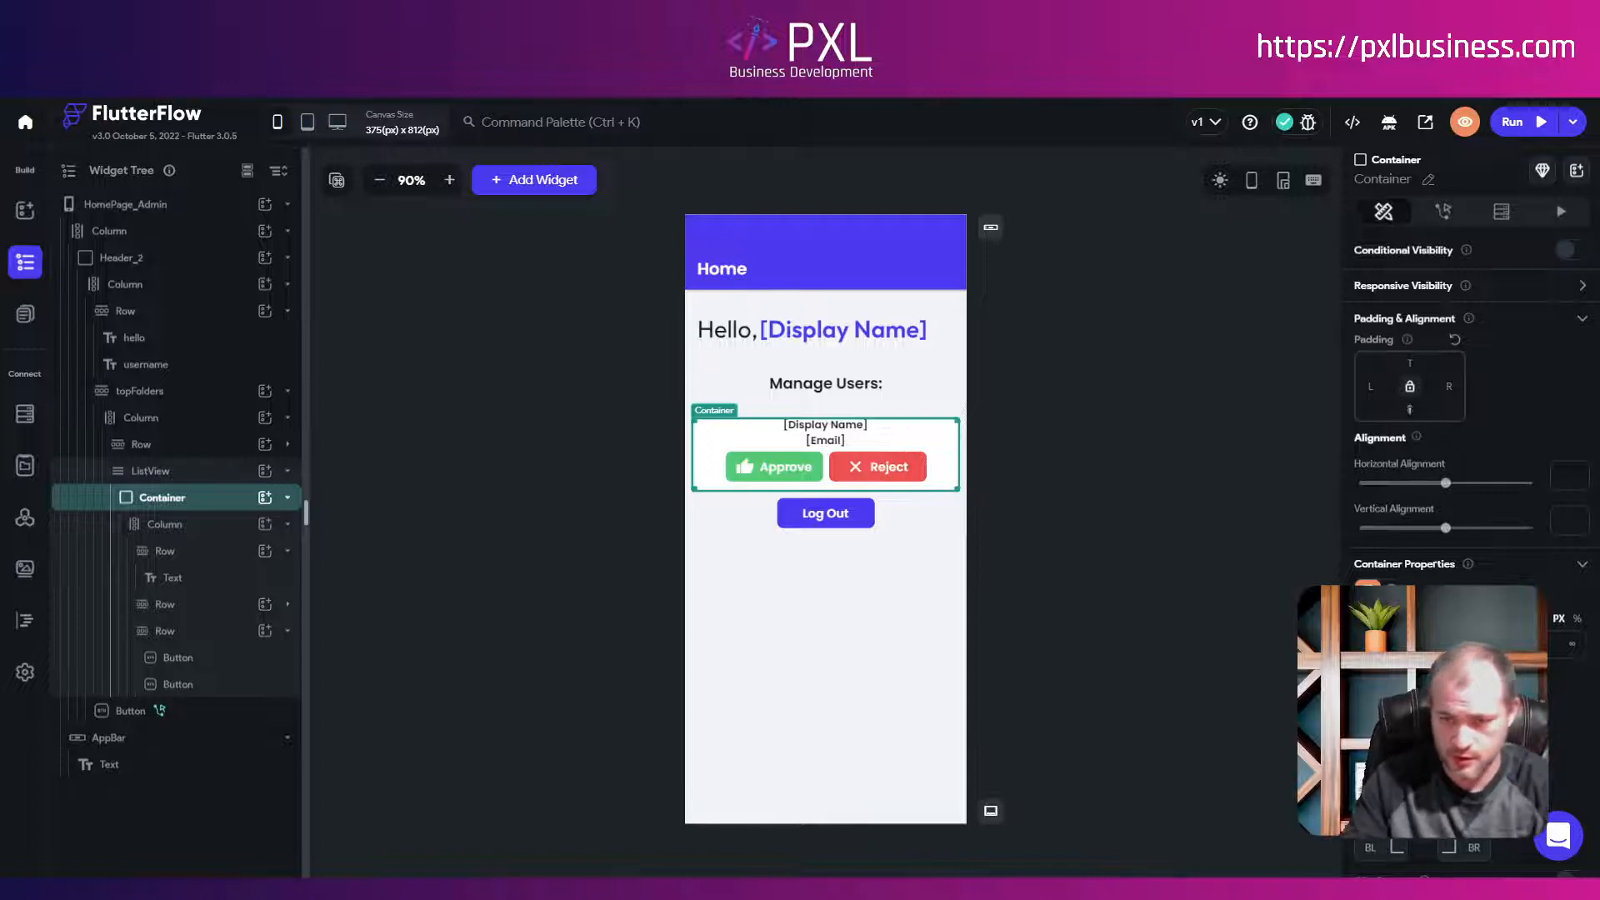
# Step: Set the user card's bottom padding to 6 and apply the Small Shadow preset
pyautogui.write('6')
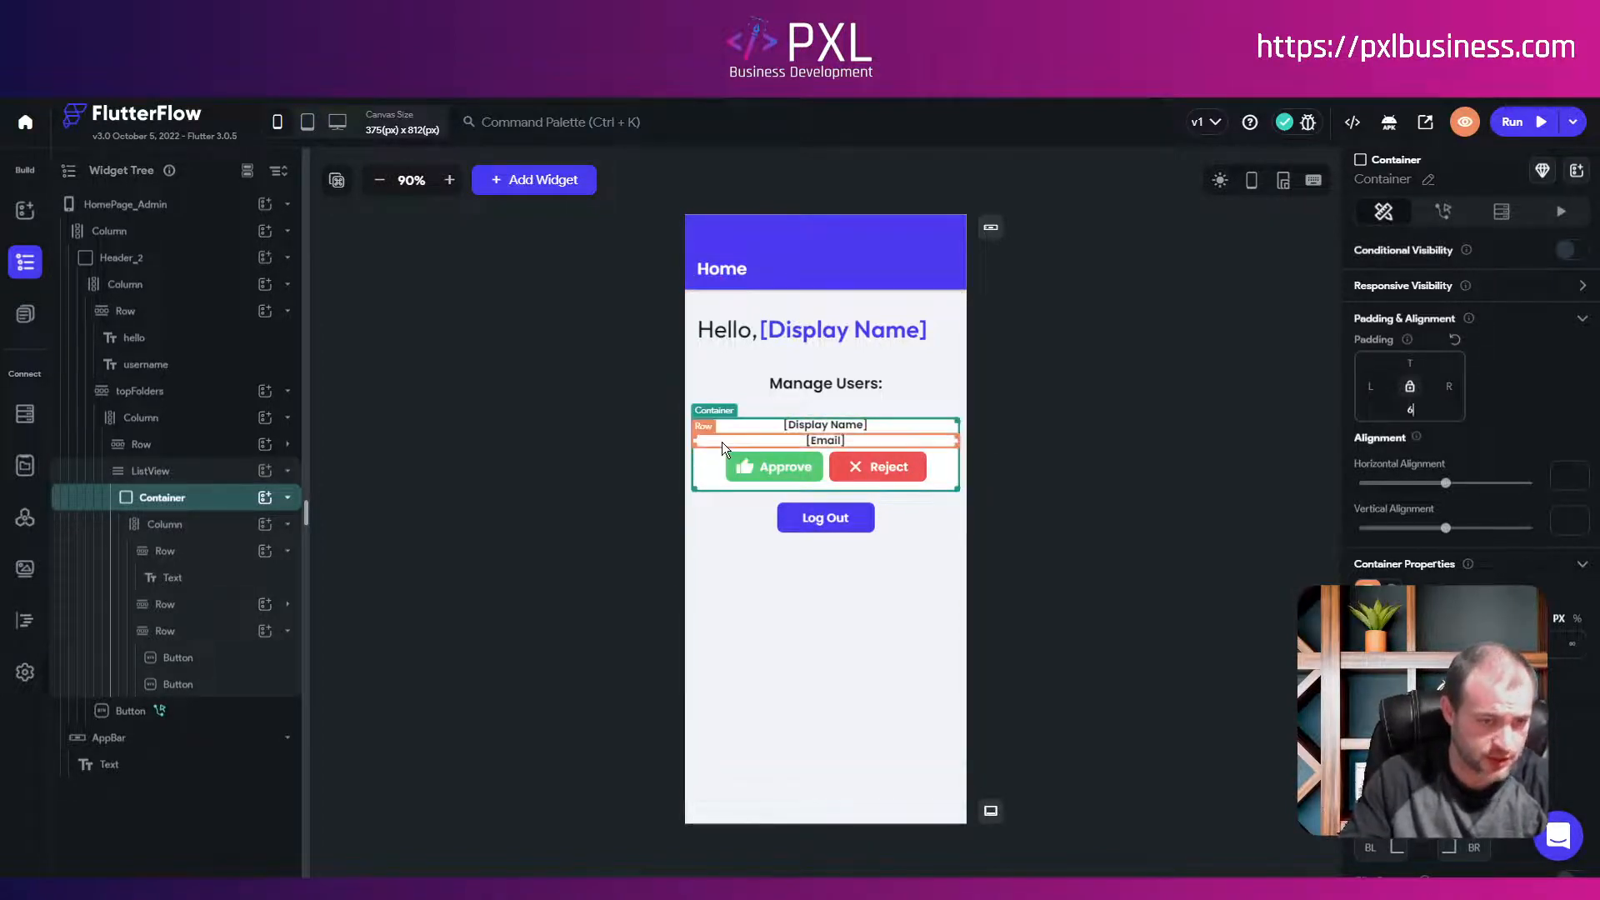
pyautogui.scroll(-4, 1466, 500)
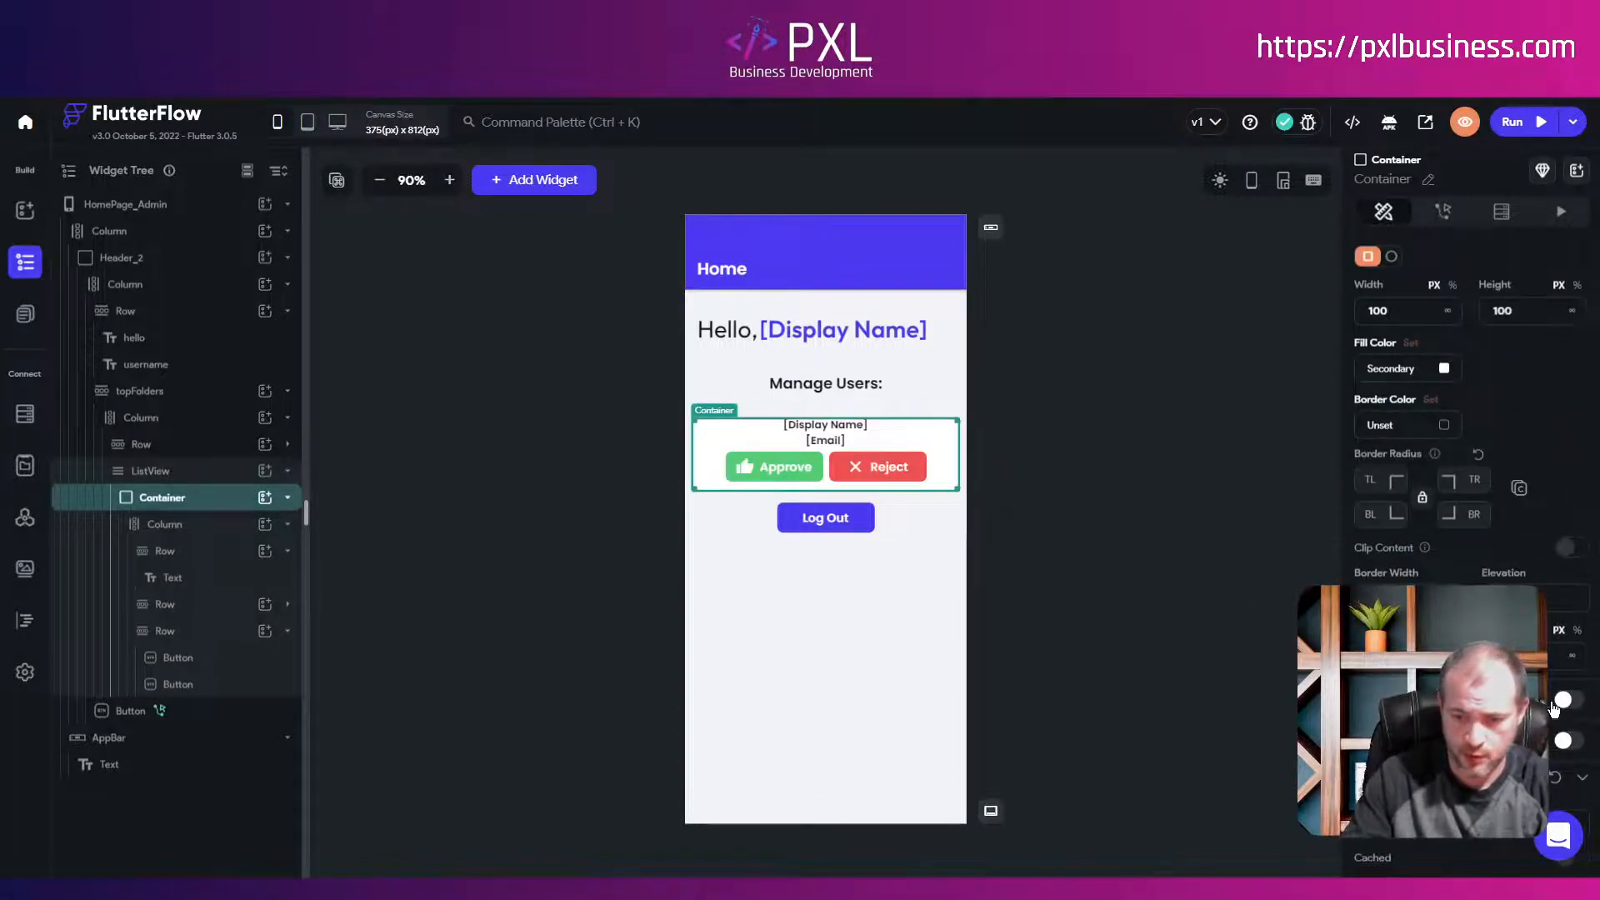
pyautogui.click(1564, 702)
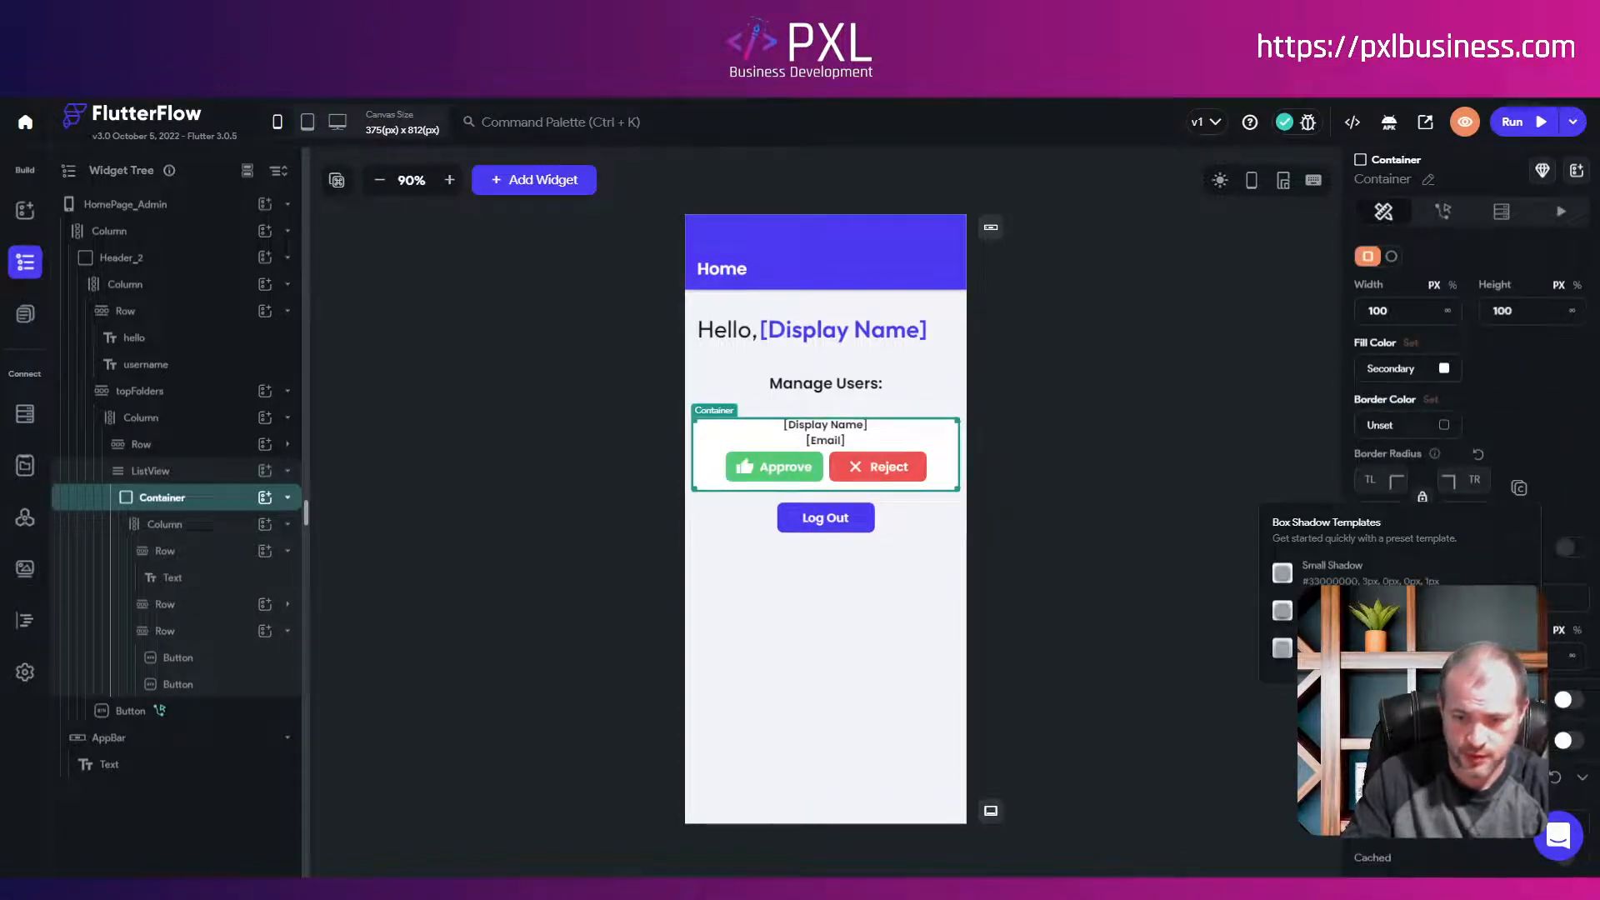
pyautogui.click(1324, 564)
pyautogui.click(1086, 575)
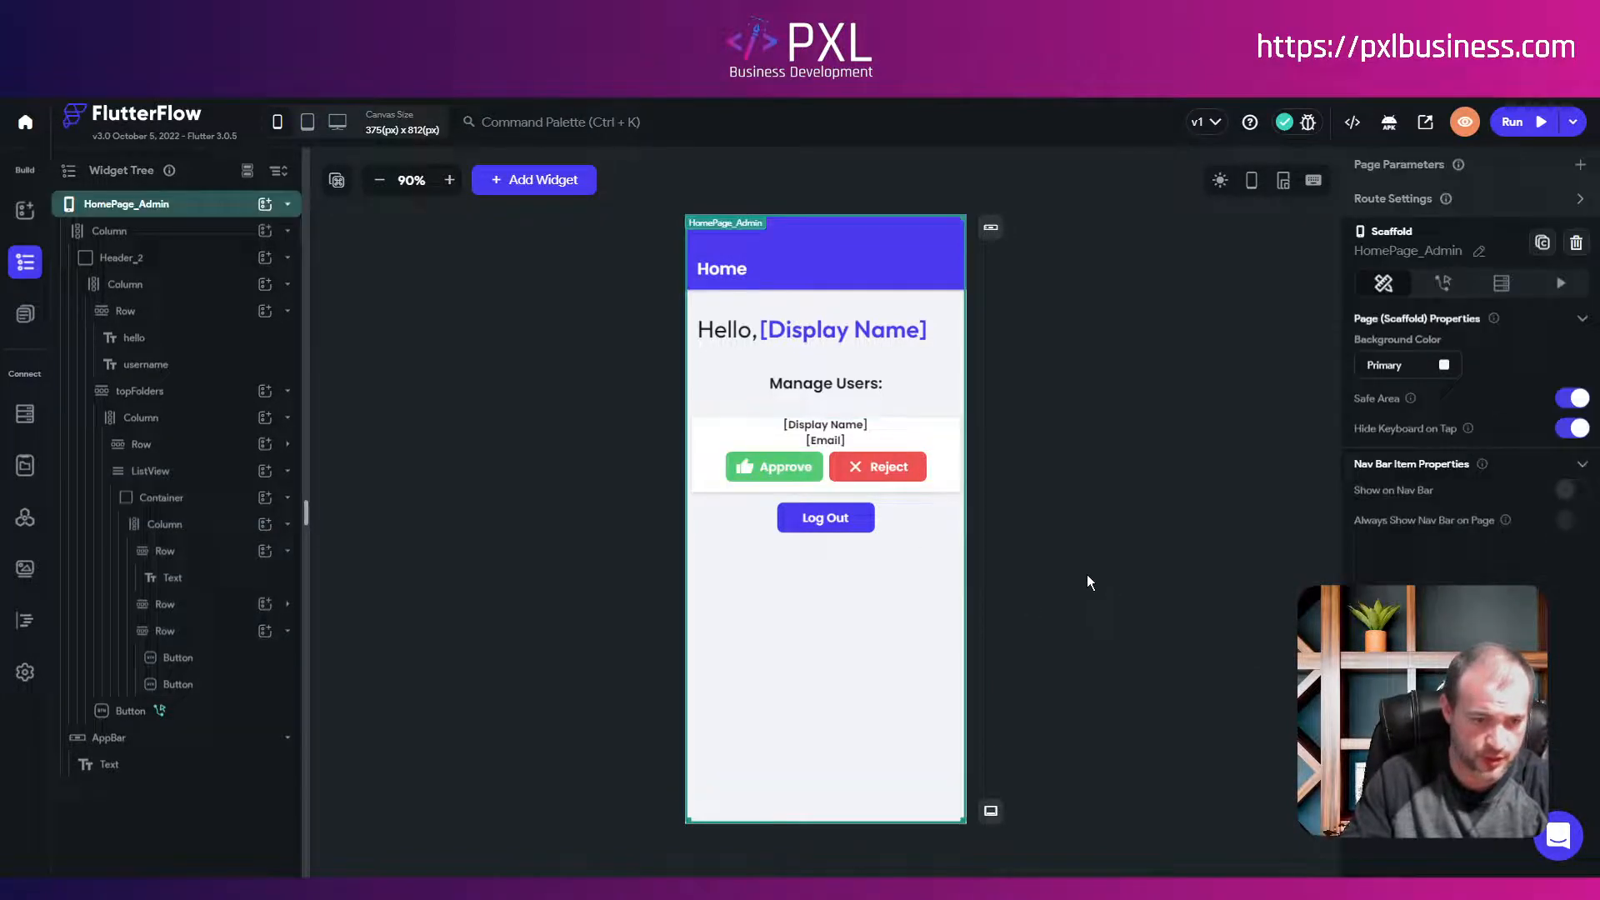
# Step: Round the card's corners with a border radius of 47
pyautogui.click(171, 498)
pyautogui.scroll(-3, 1466, 416)
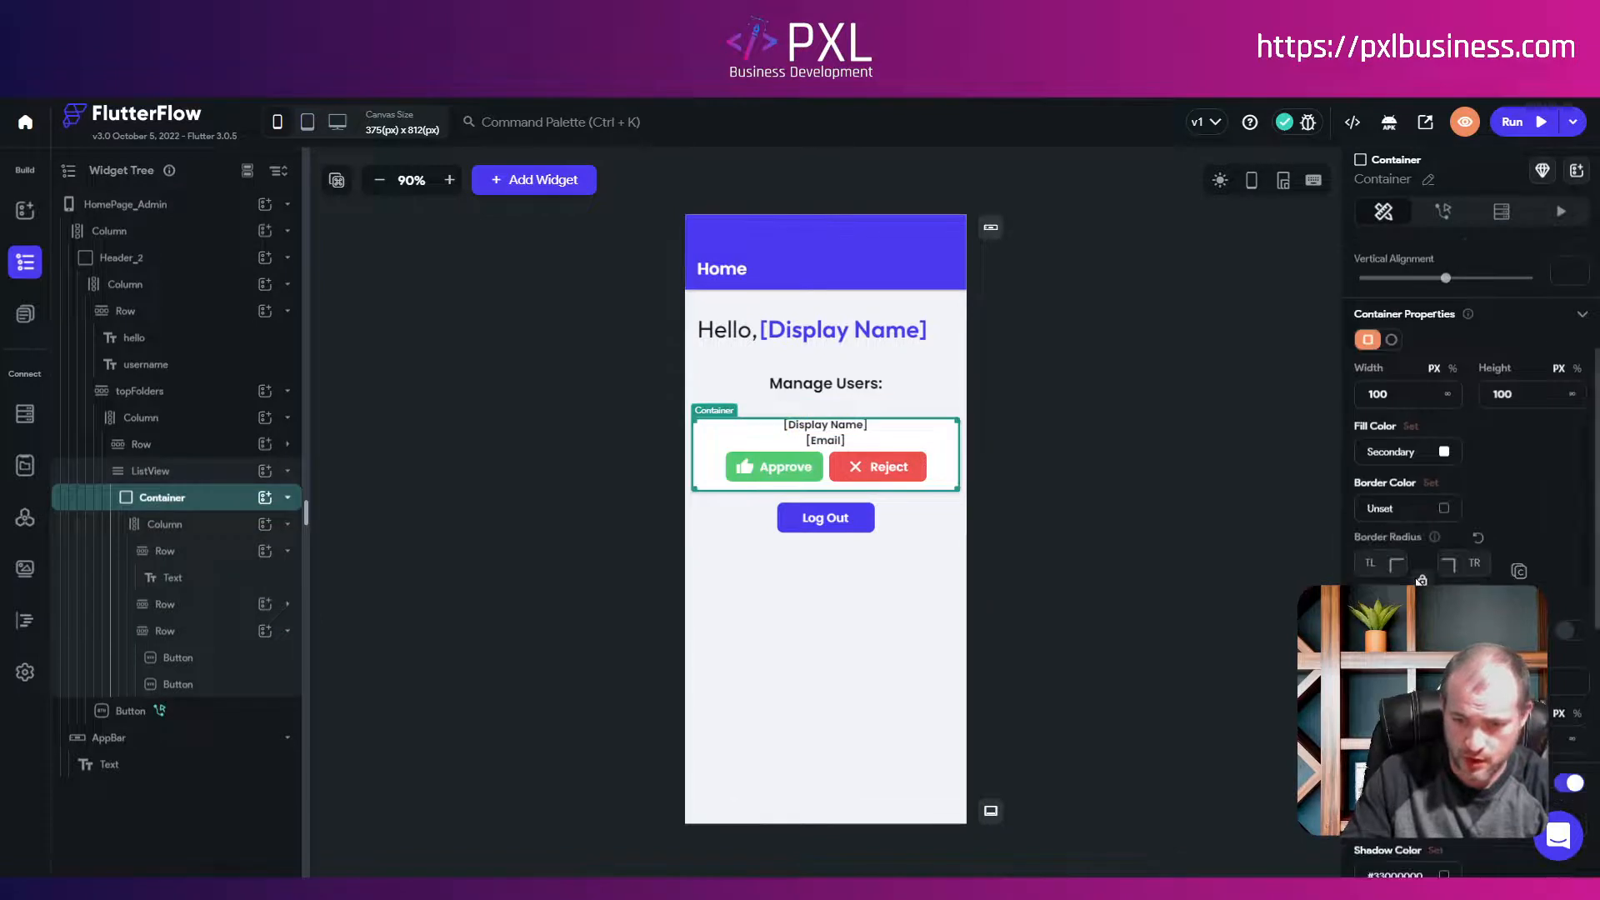
pyautogui.click(1371, 563)
pyautogui.write('47')
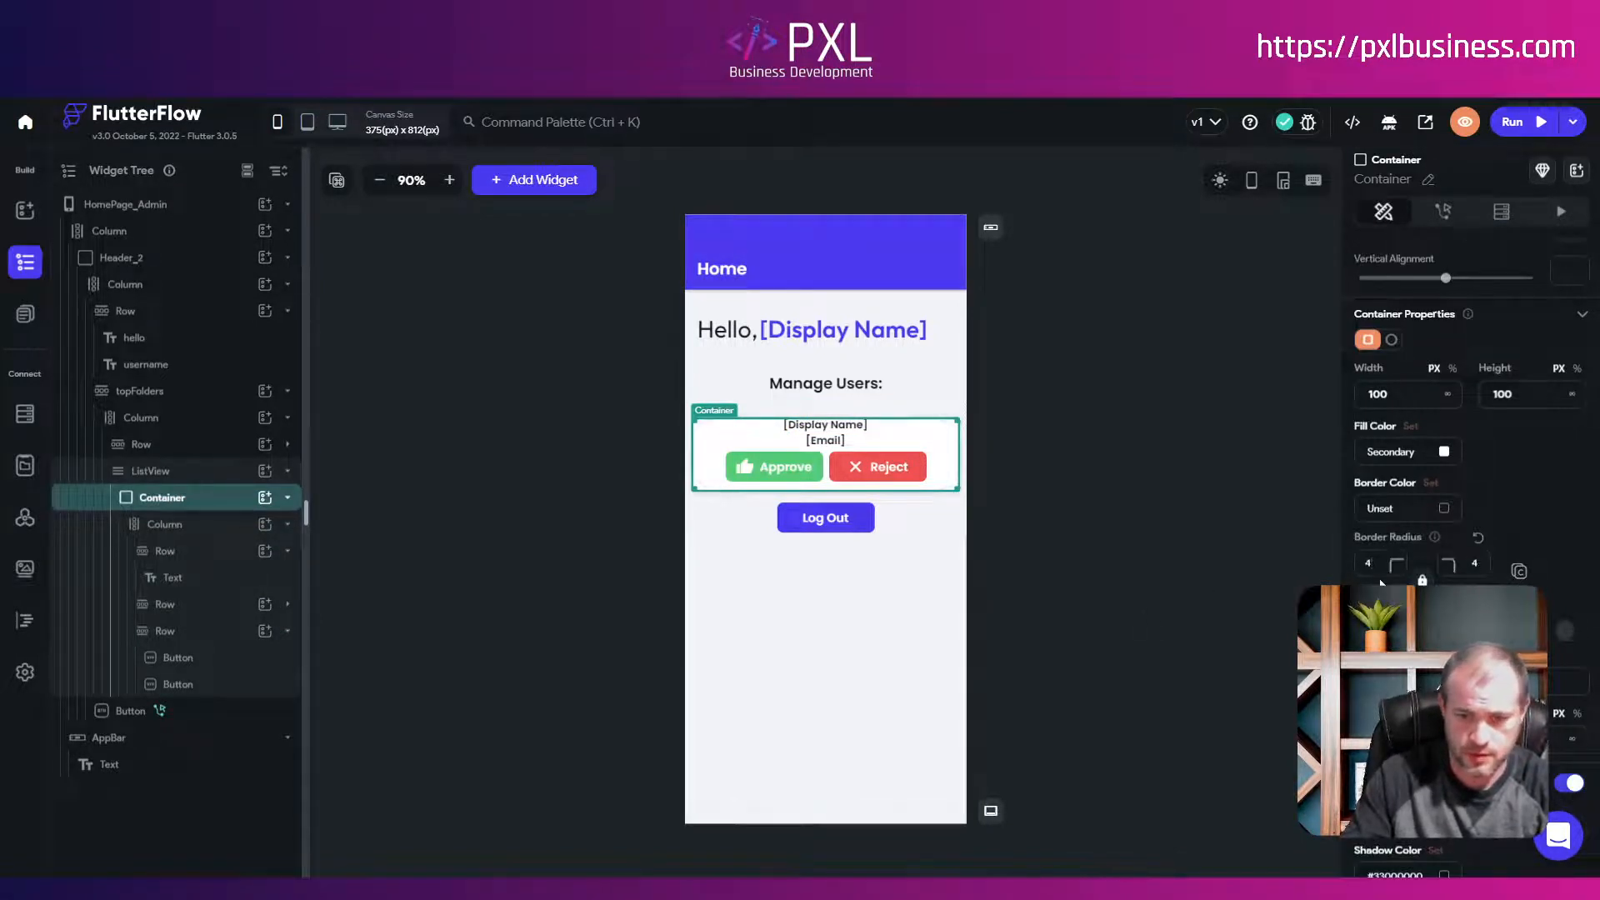
pyautogui.click(1191, 568)
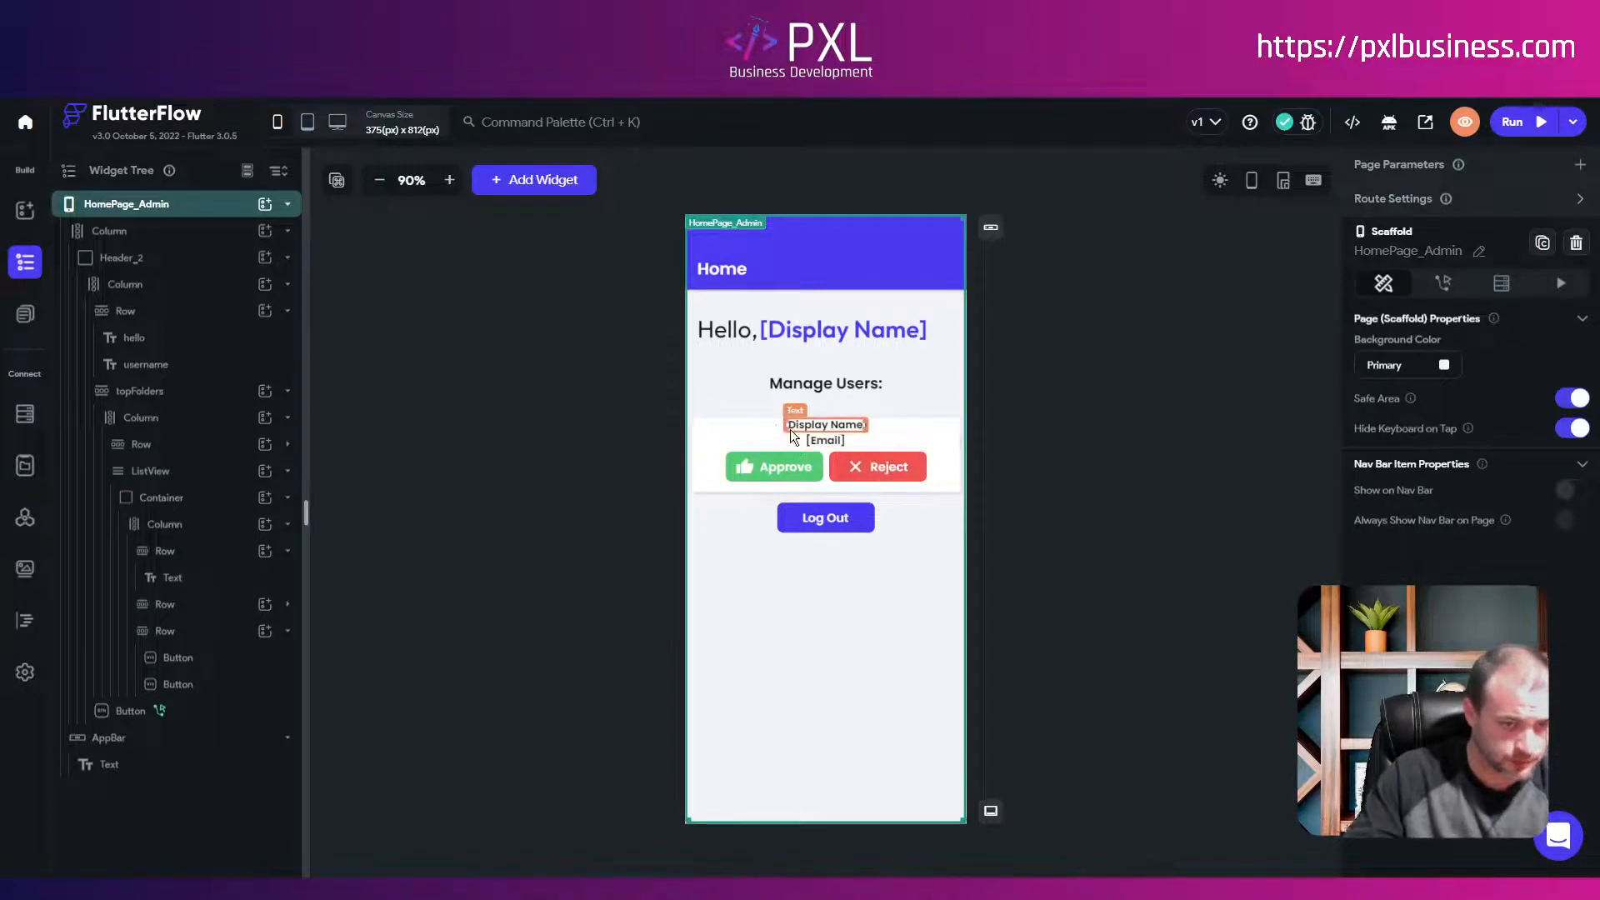
# Step: Give the display name row a top padding of 6
pyautogui.click(174, 555)
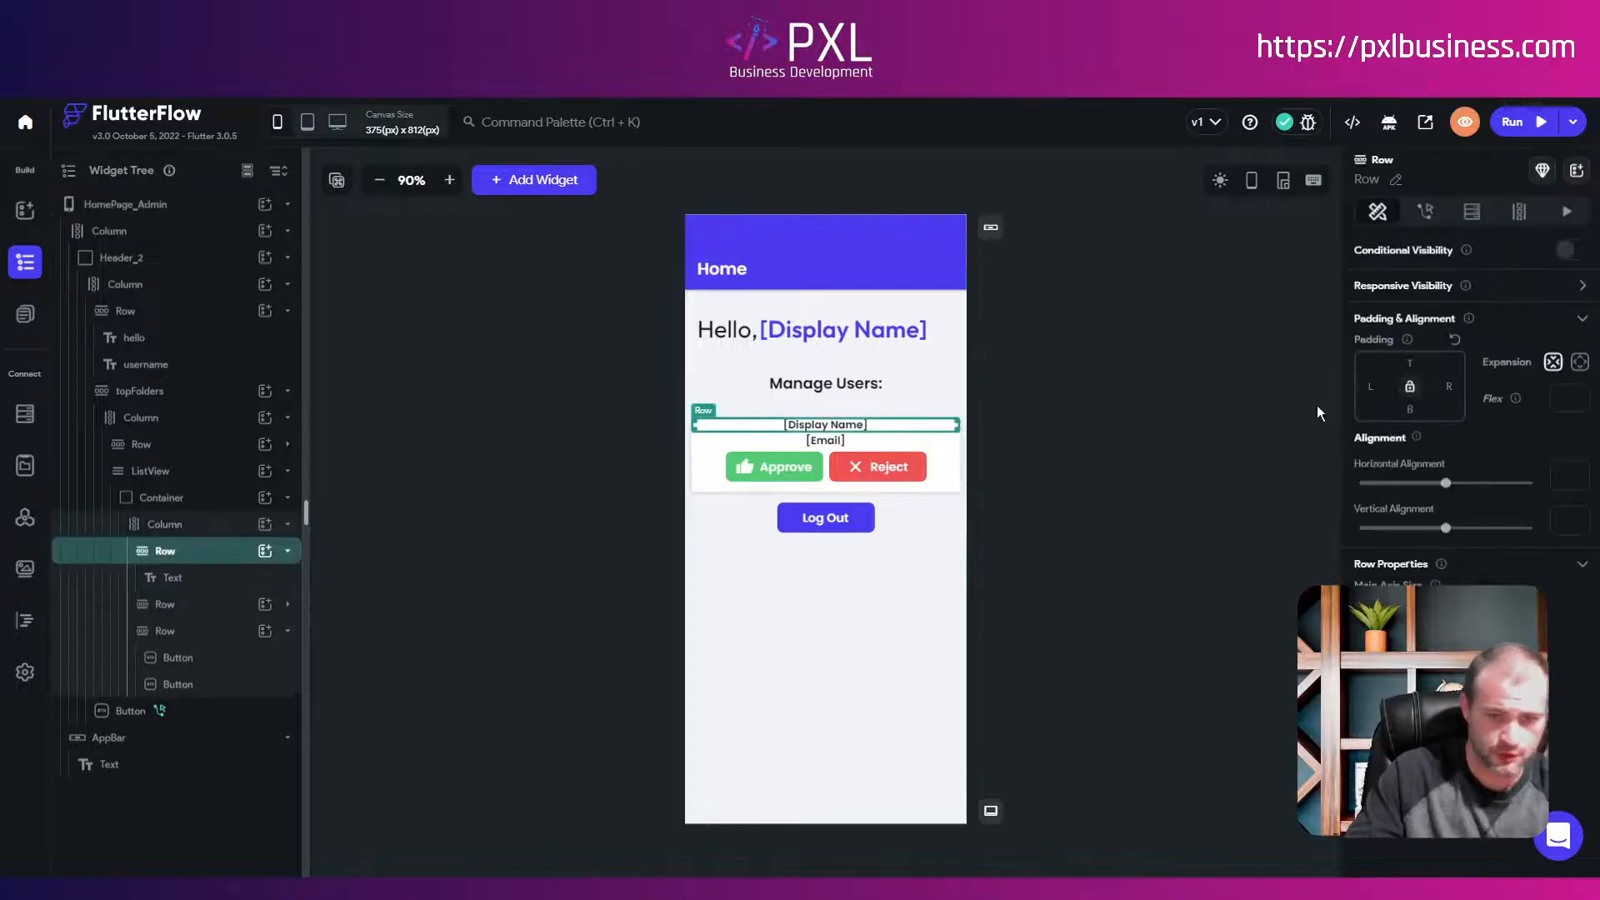
pyautogui.write('6')
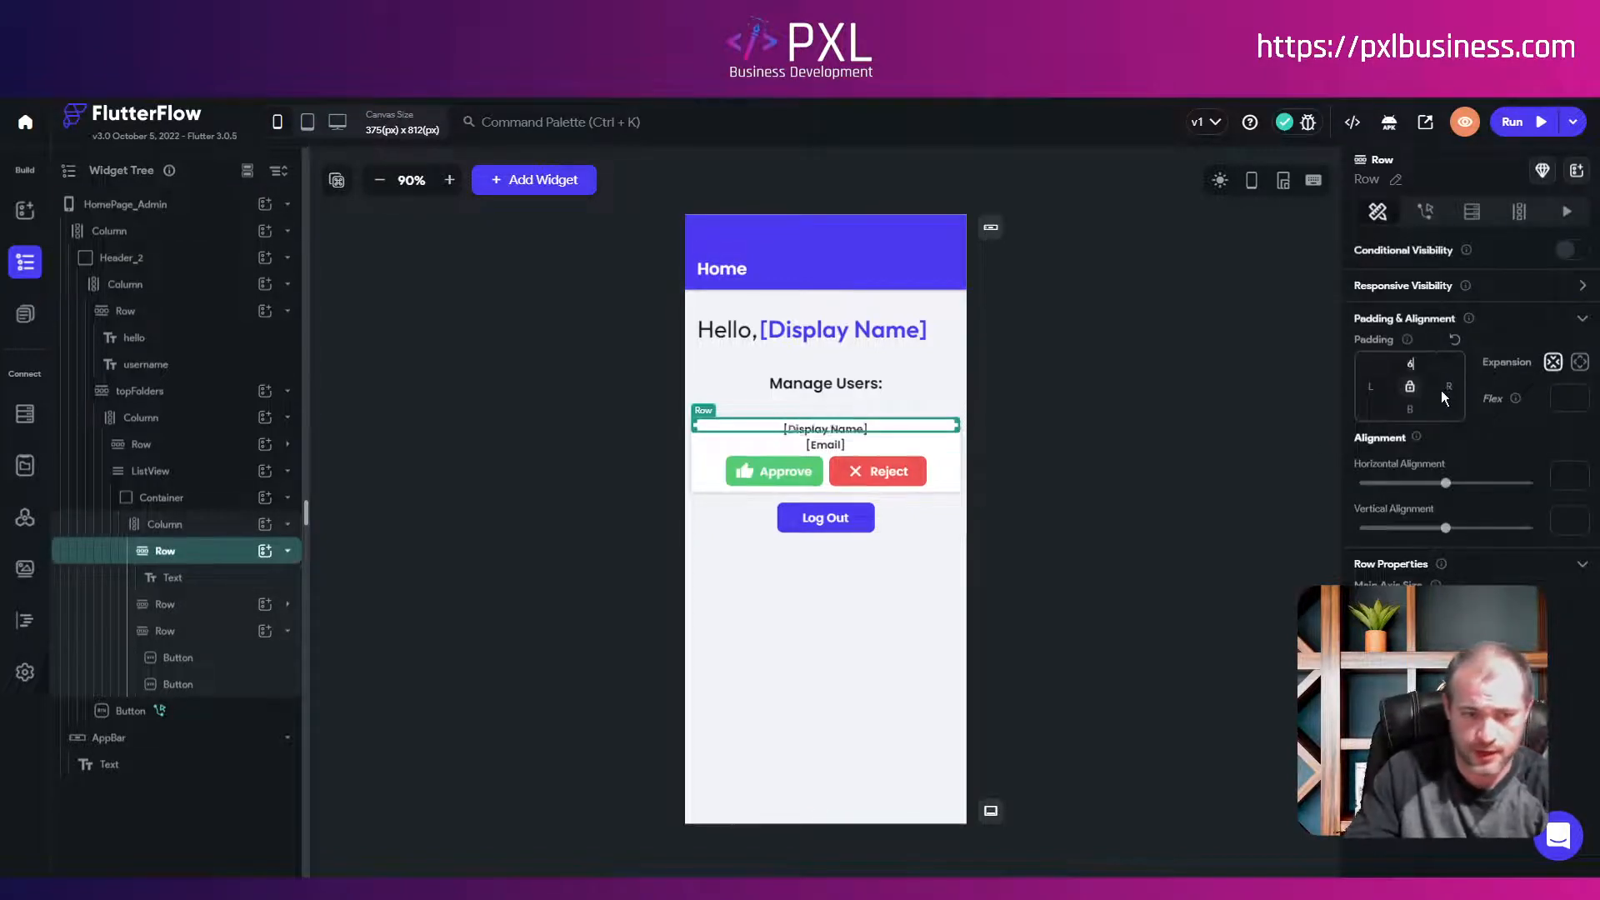
pyautogui.click(1106, 471)
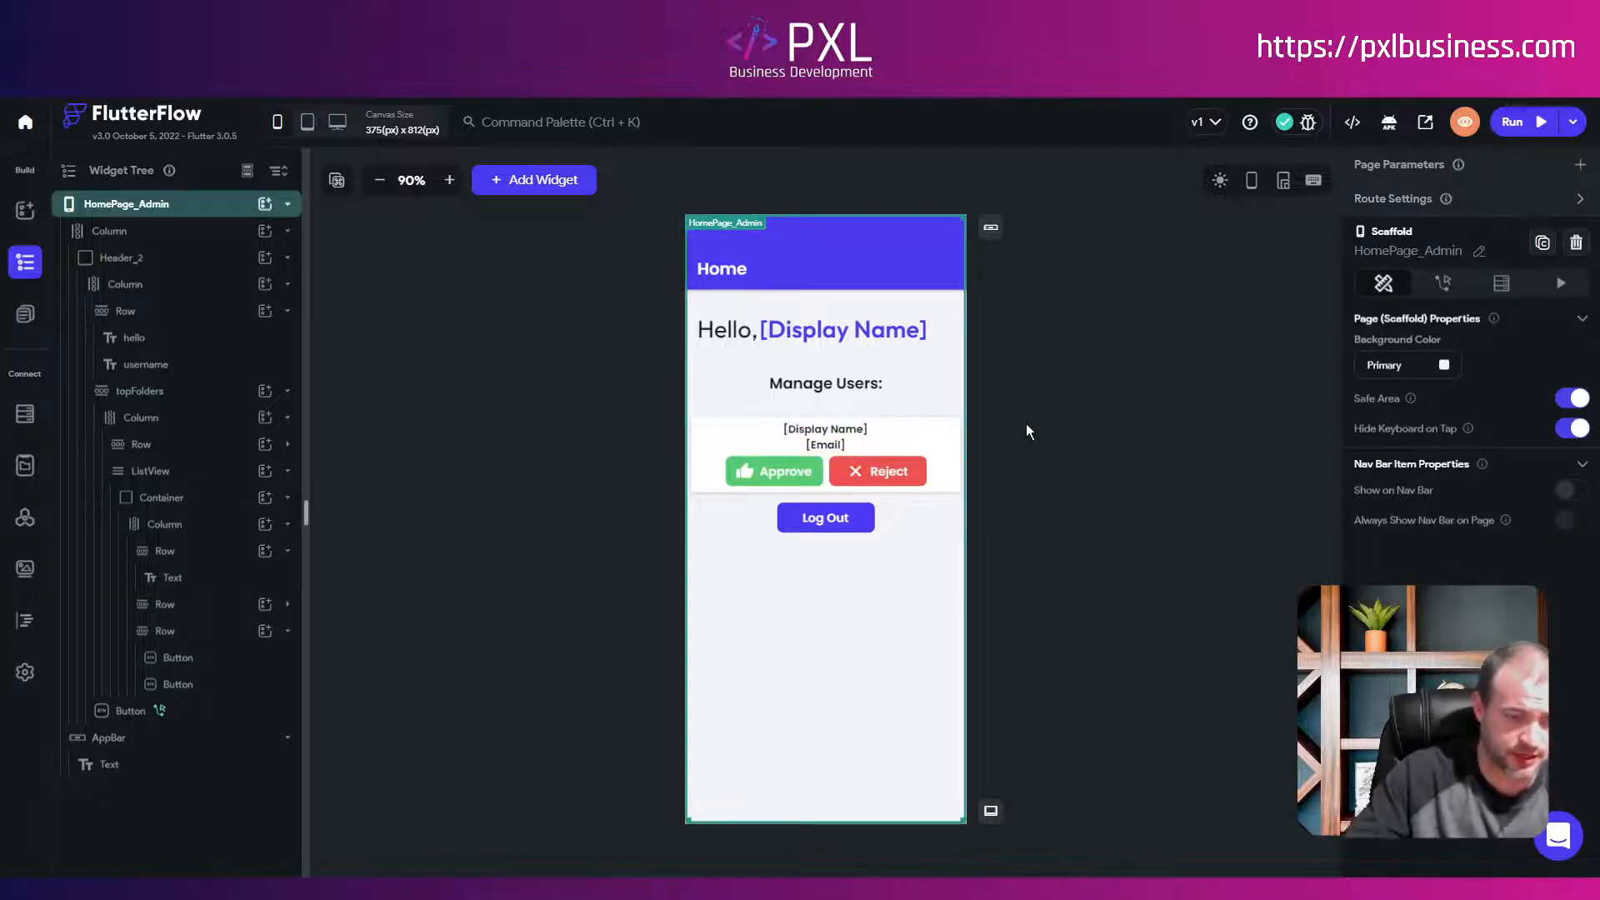
# Step: Reduce the Manage Users heading text's padding, then select the users ListView
pyautogui.click(883, 406)
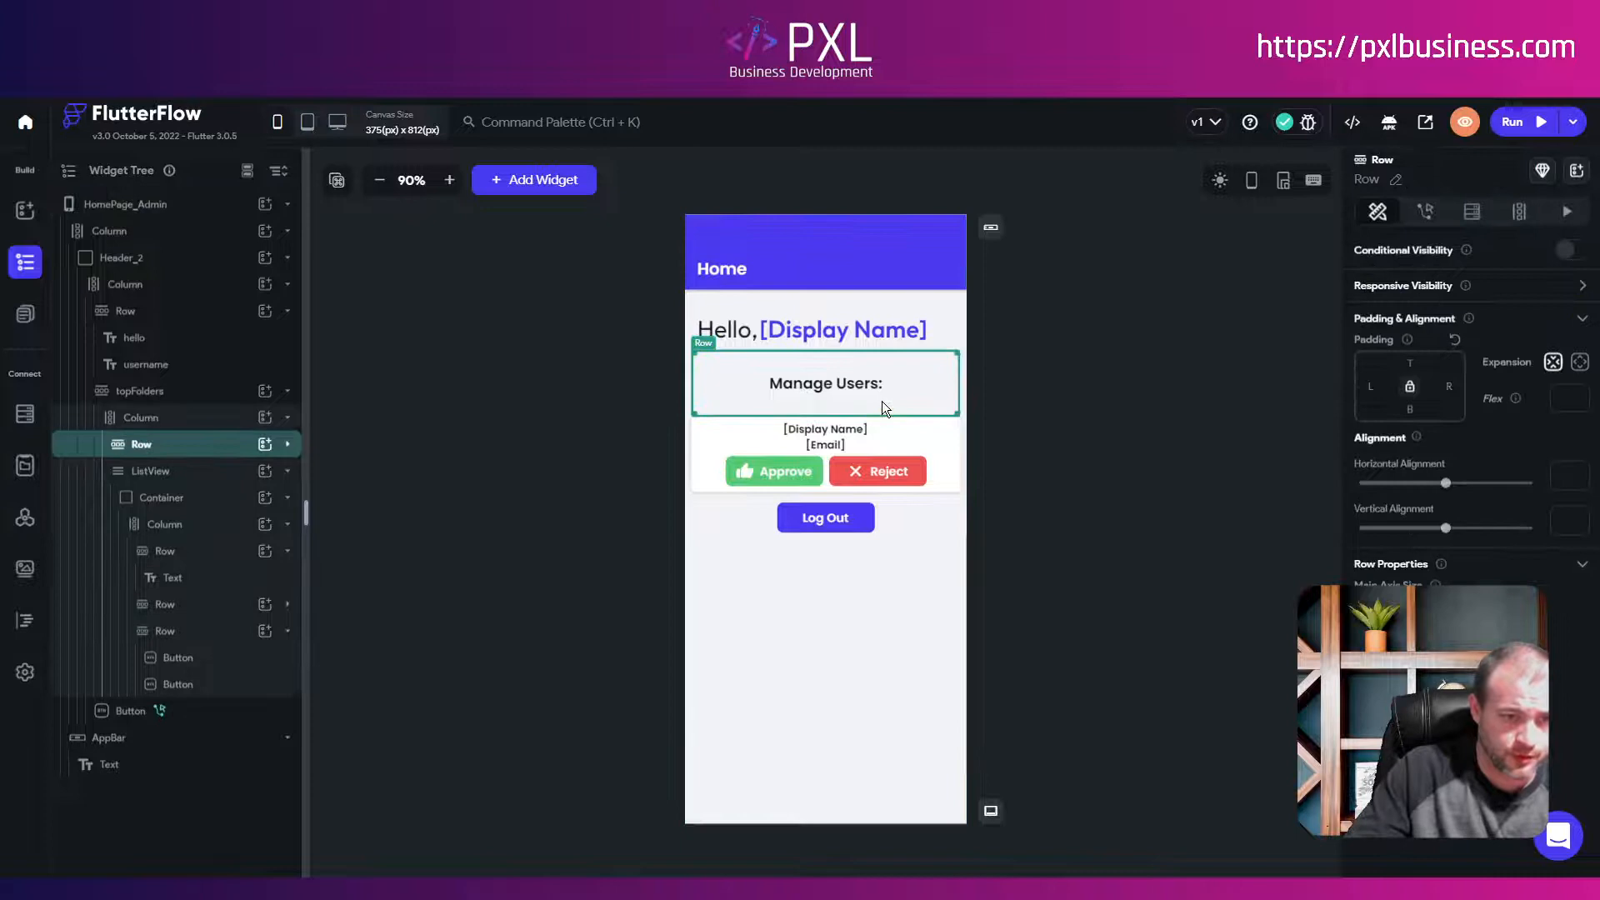
pyautogui.click(287, 445)
pyautogui.click(179, 472)
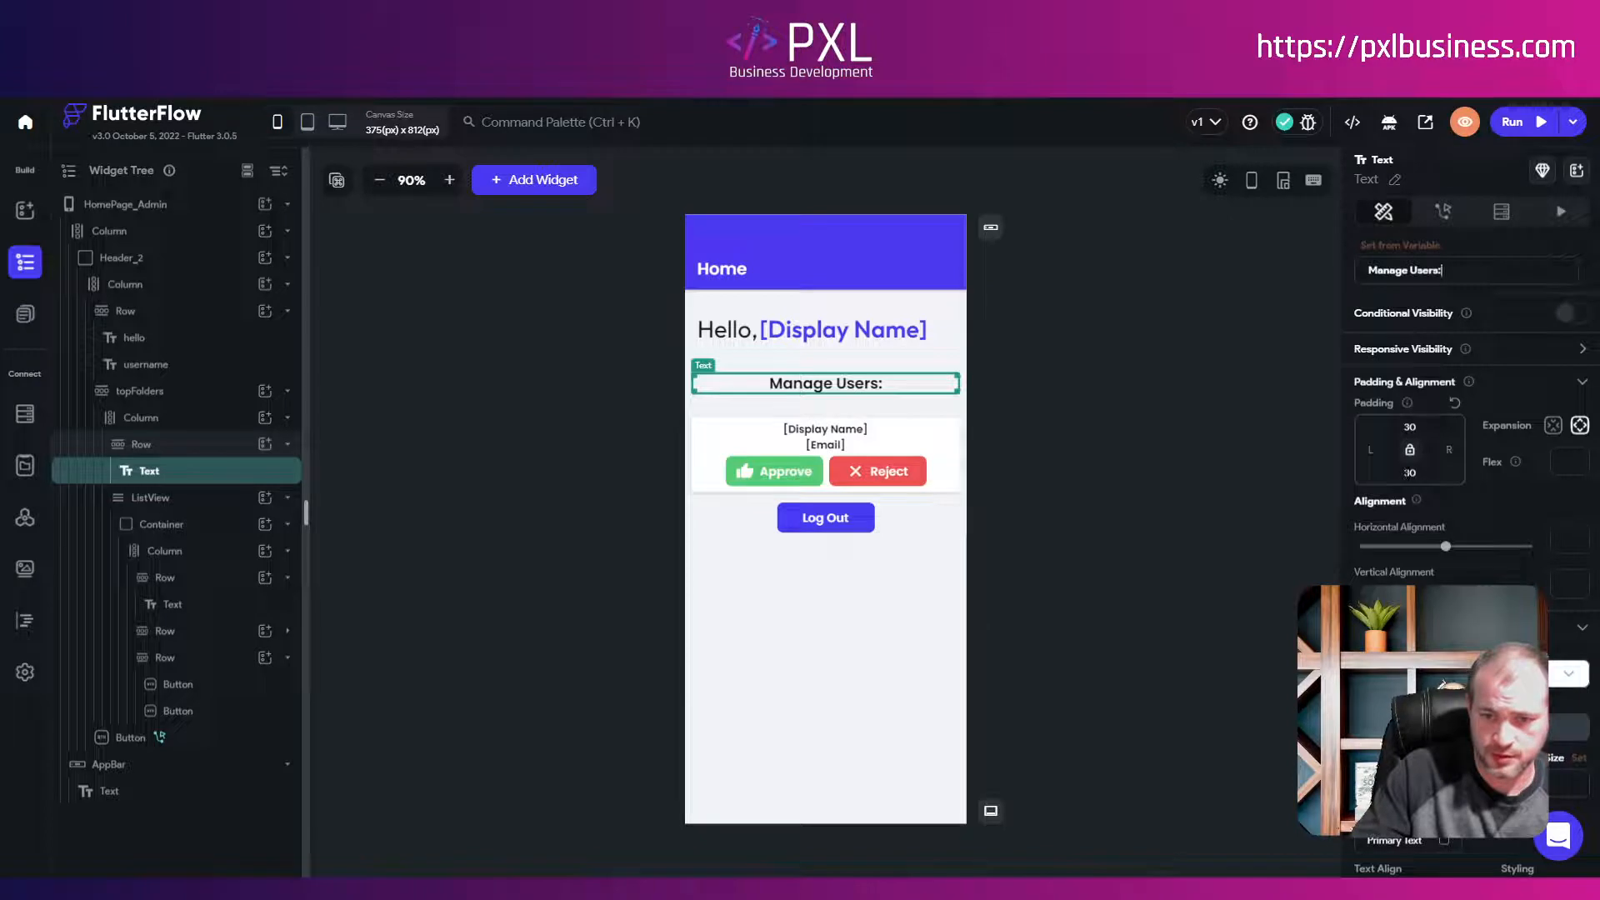
pyautogui.click(1153, 452)
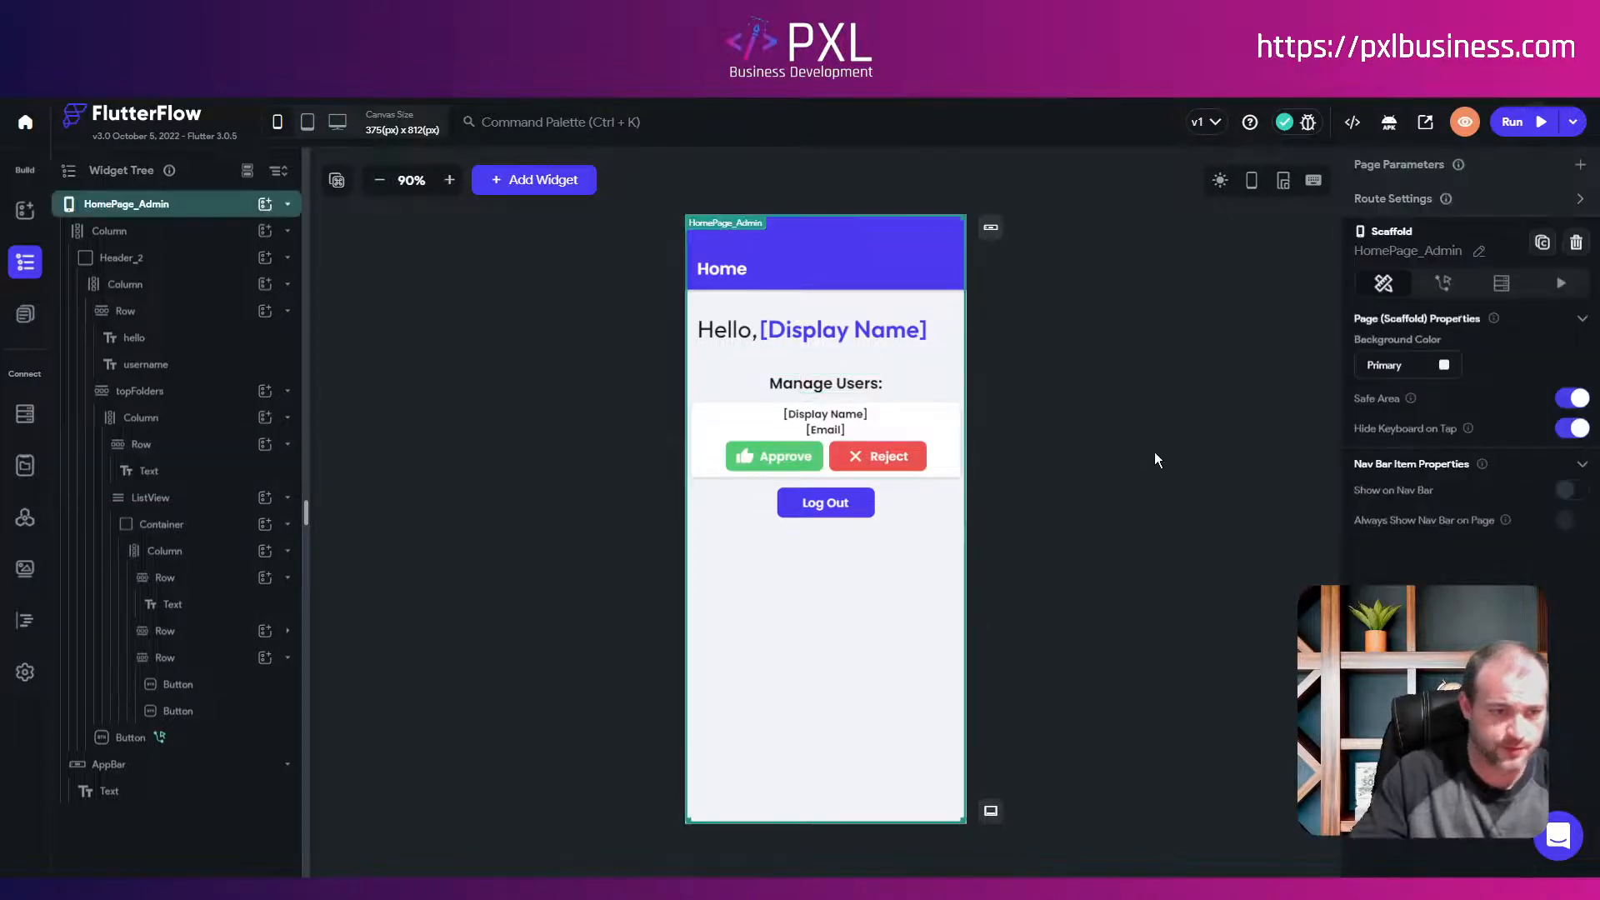
pyautogui.click(184, 500)
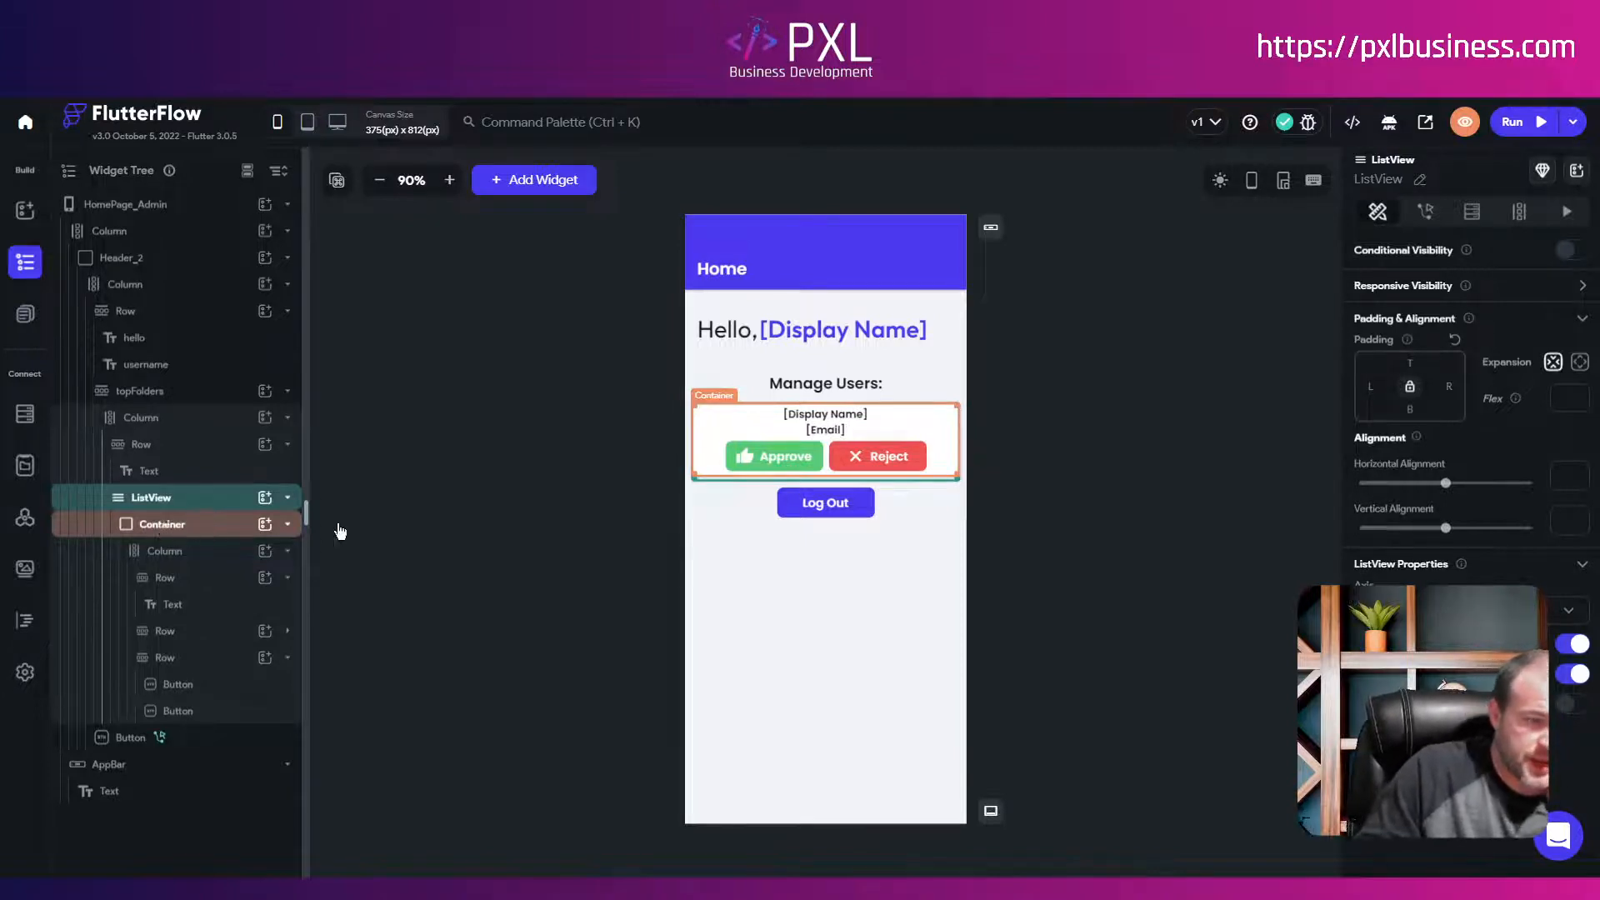
pyautogui.click(287, 524)
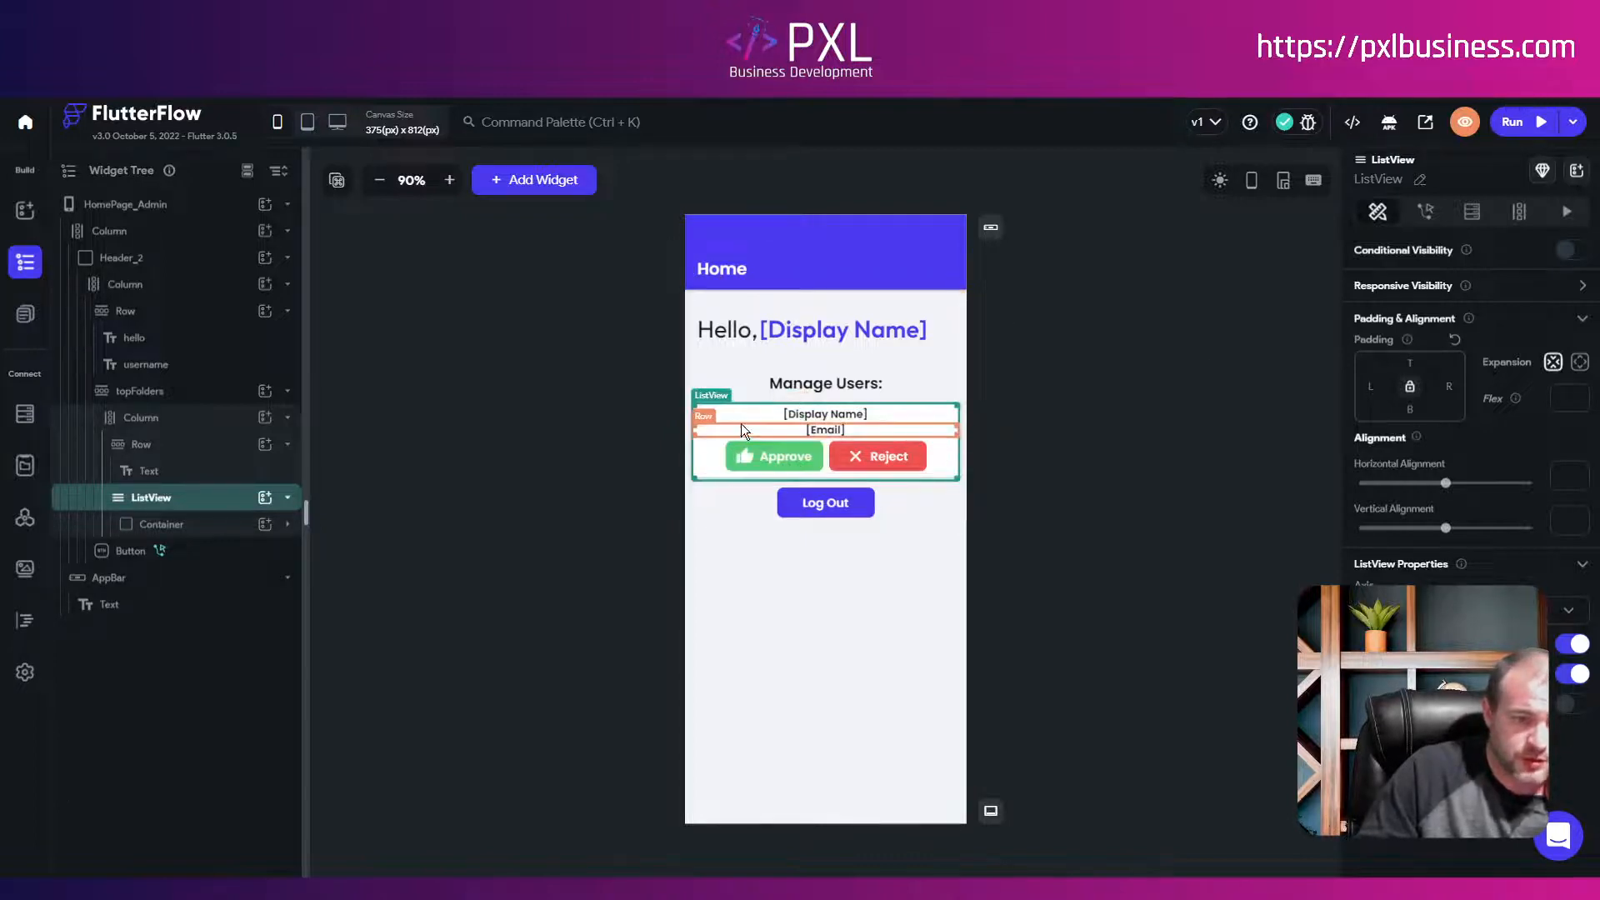
# Step: Set the ListView's backend query to Query Collection on users
pyautogui.click(1473, 215)
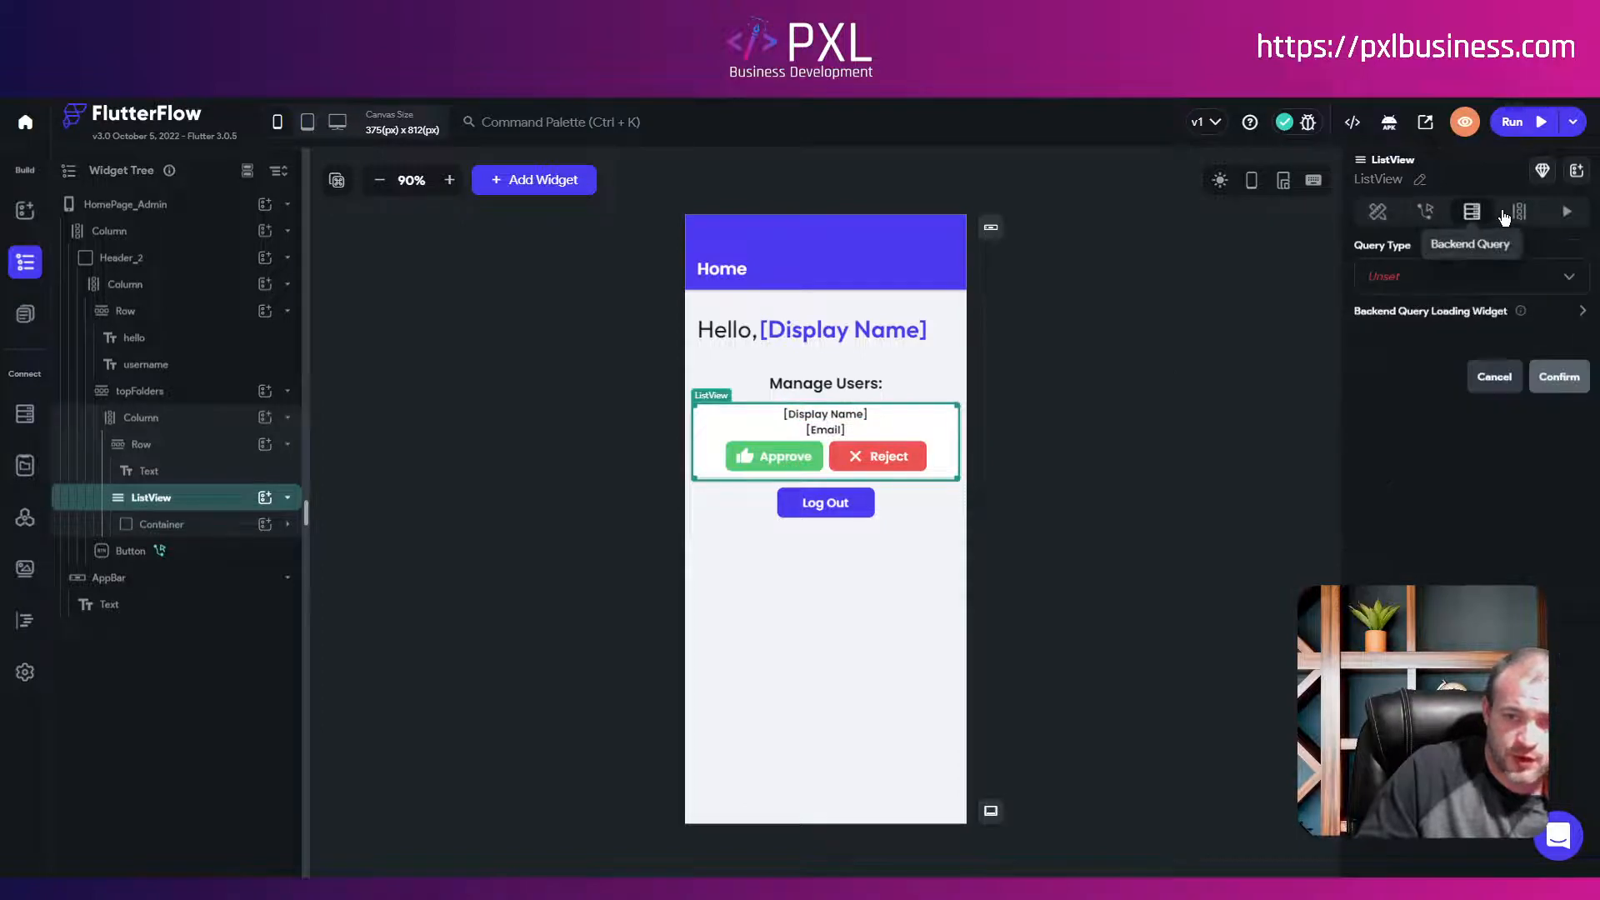
pyautogui.click(1514, 213)
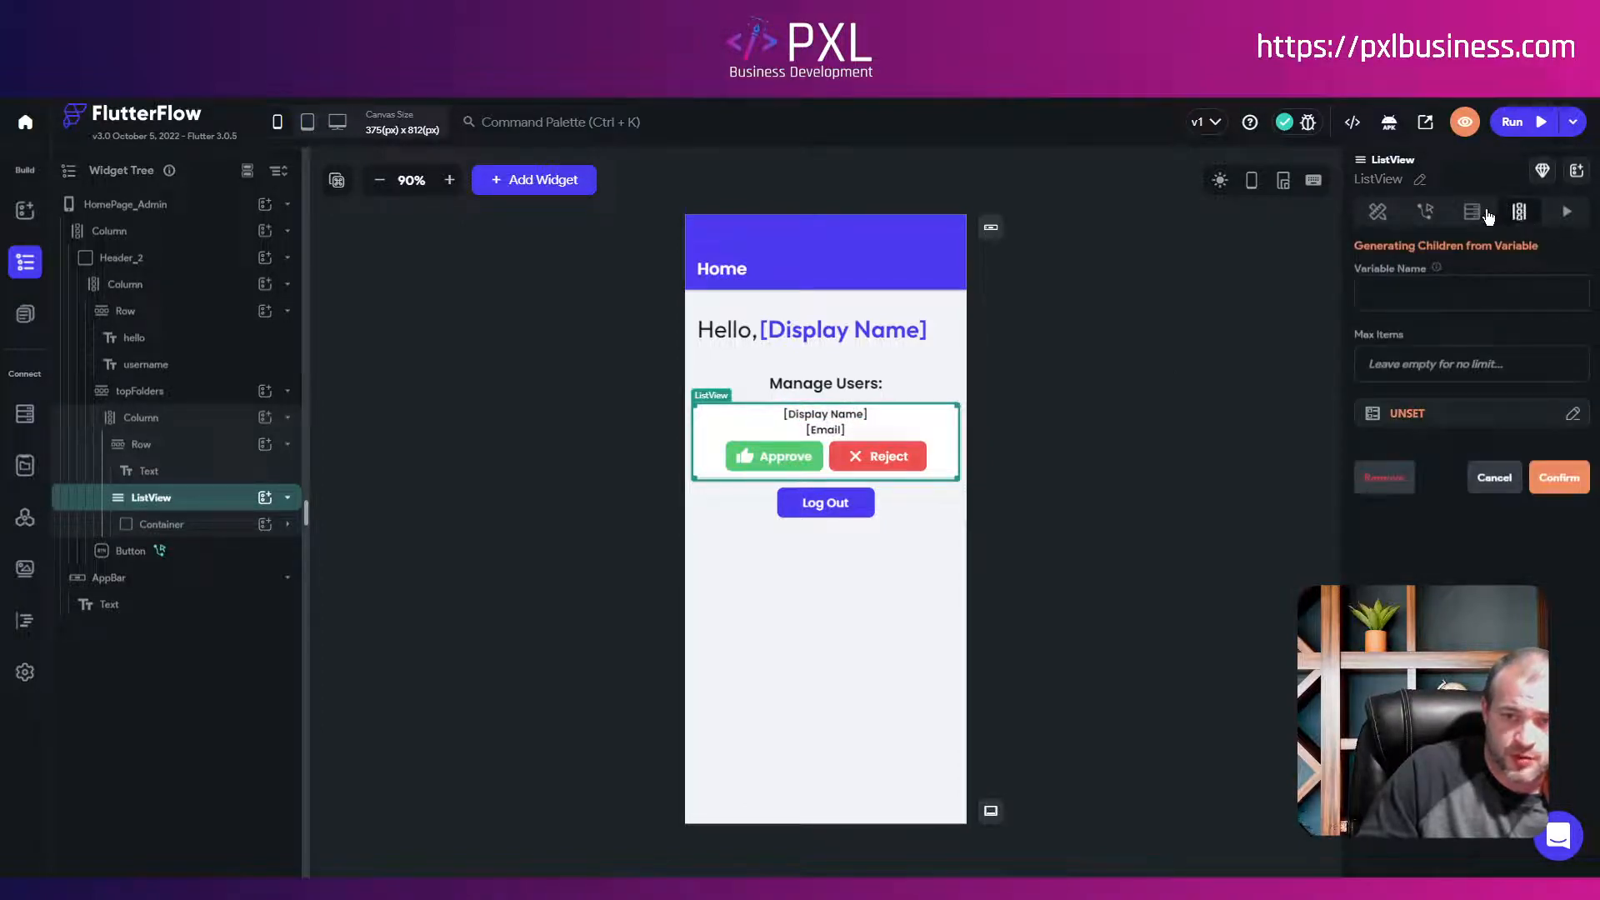
pyautogui.click(1406, 417)
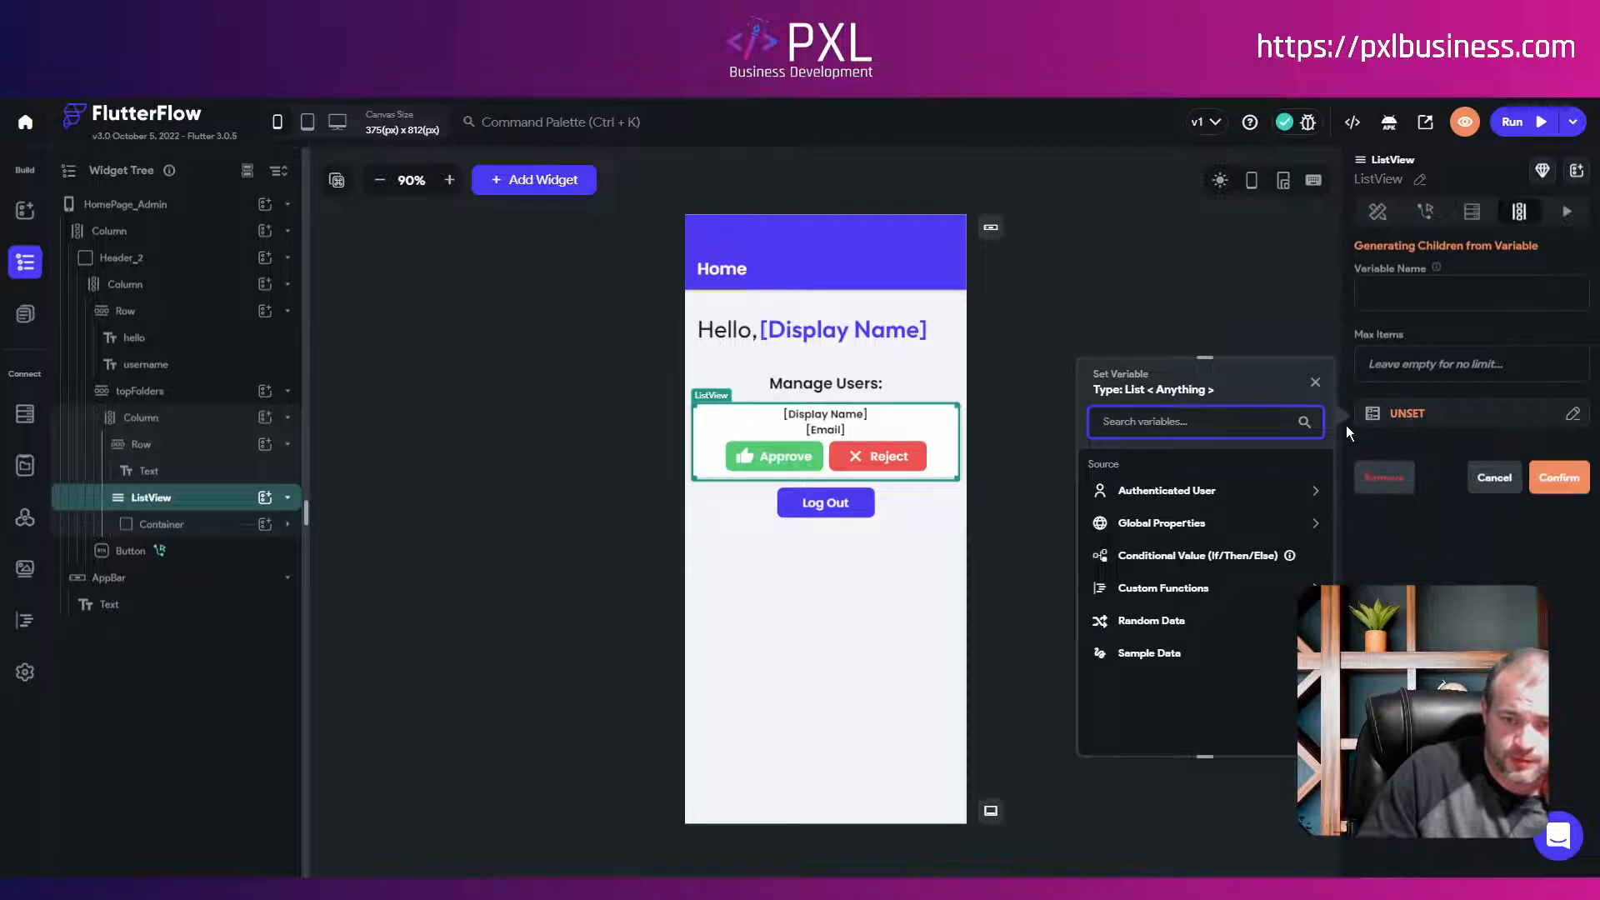
pyautogui.click(1471, 214)
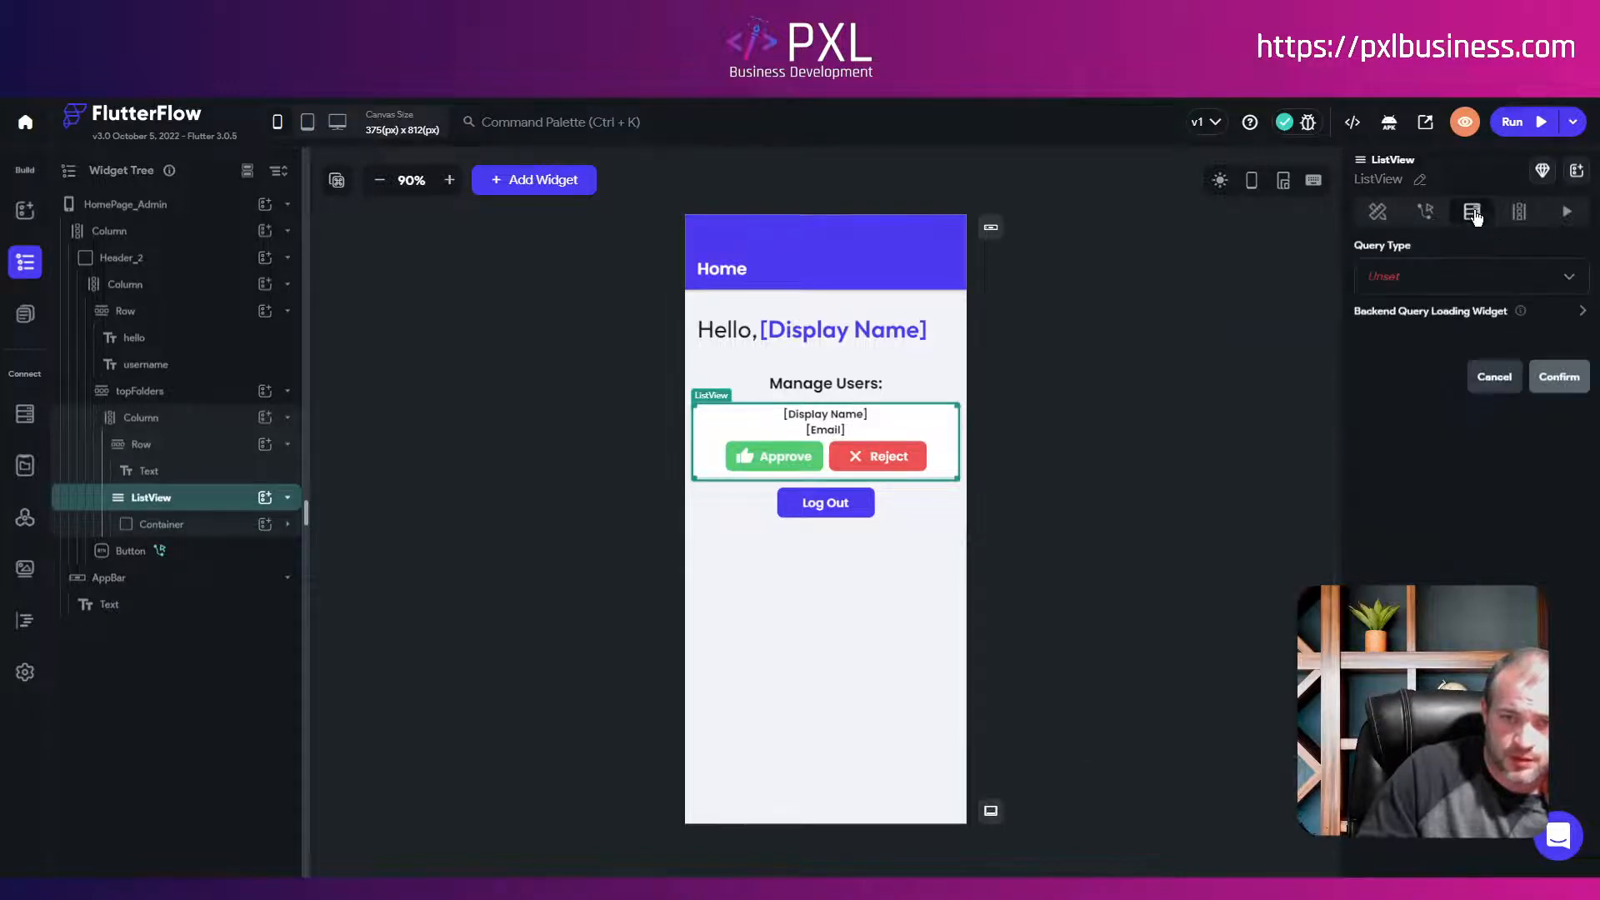
pyautogui.click(1396, 280)
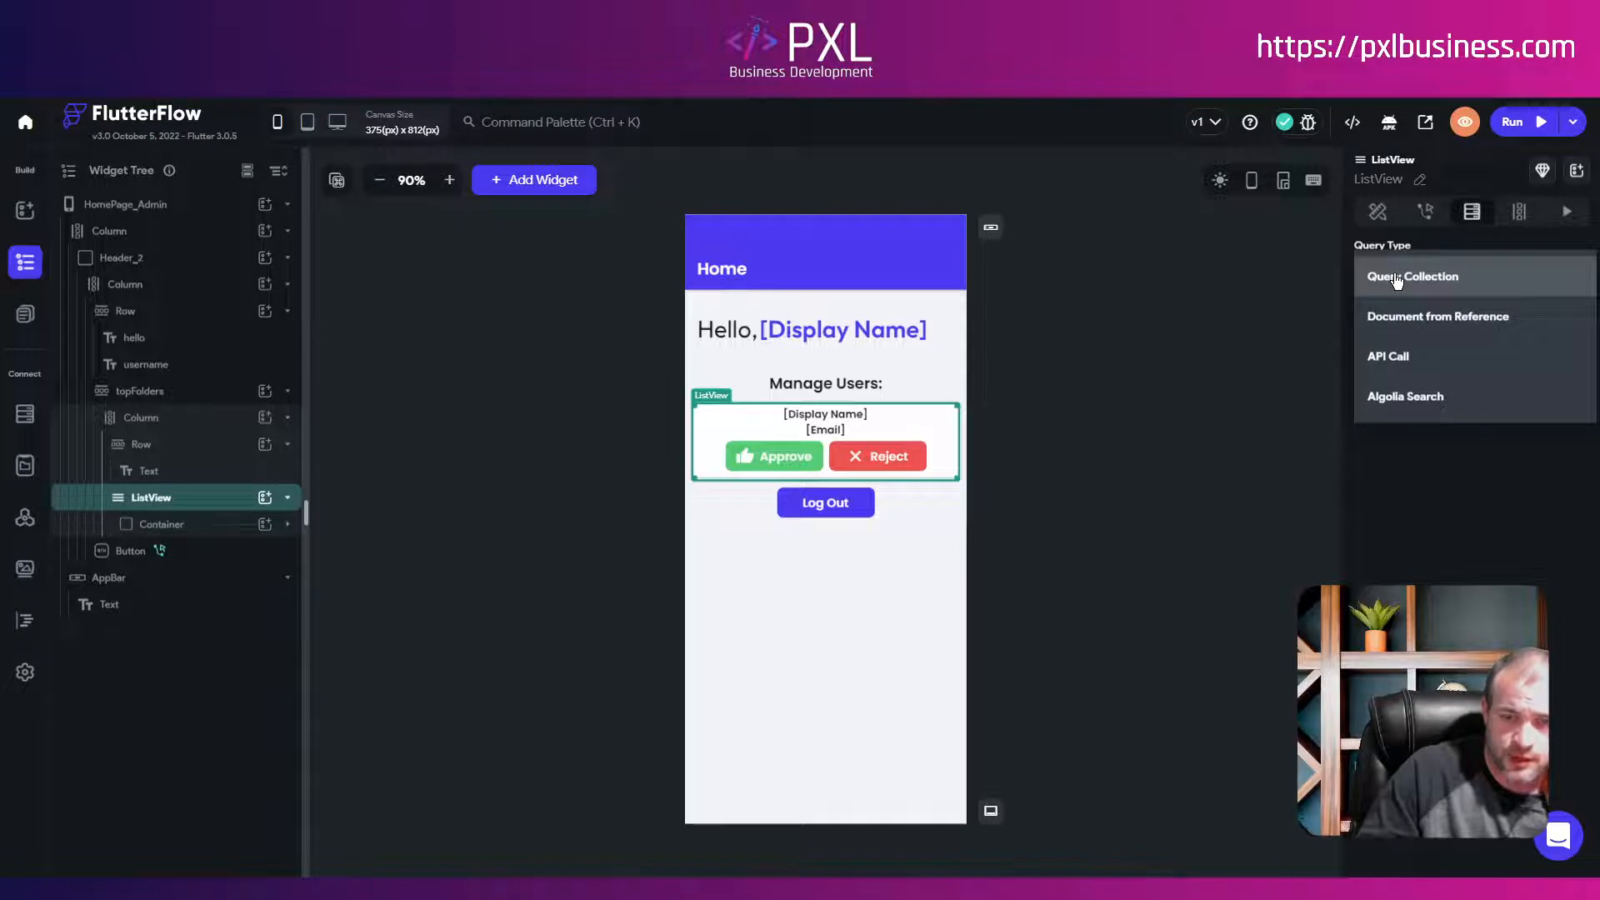
pyautogui.click(1399, 278)
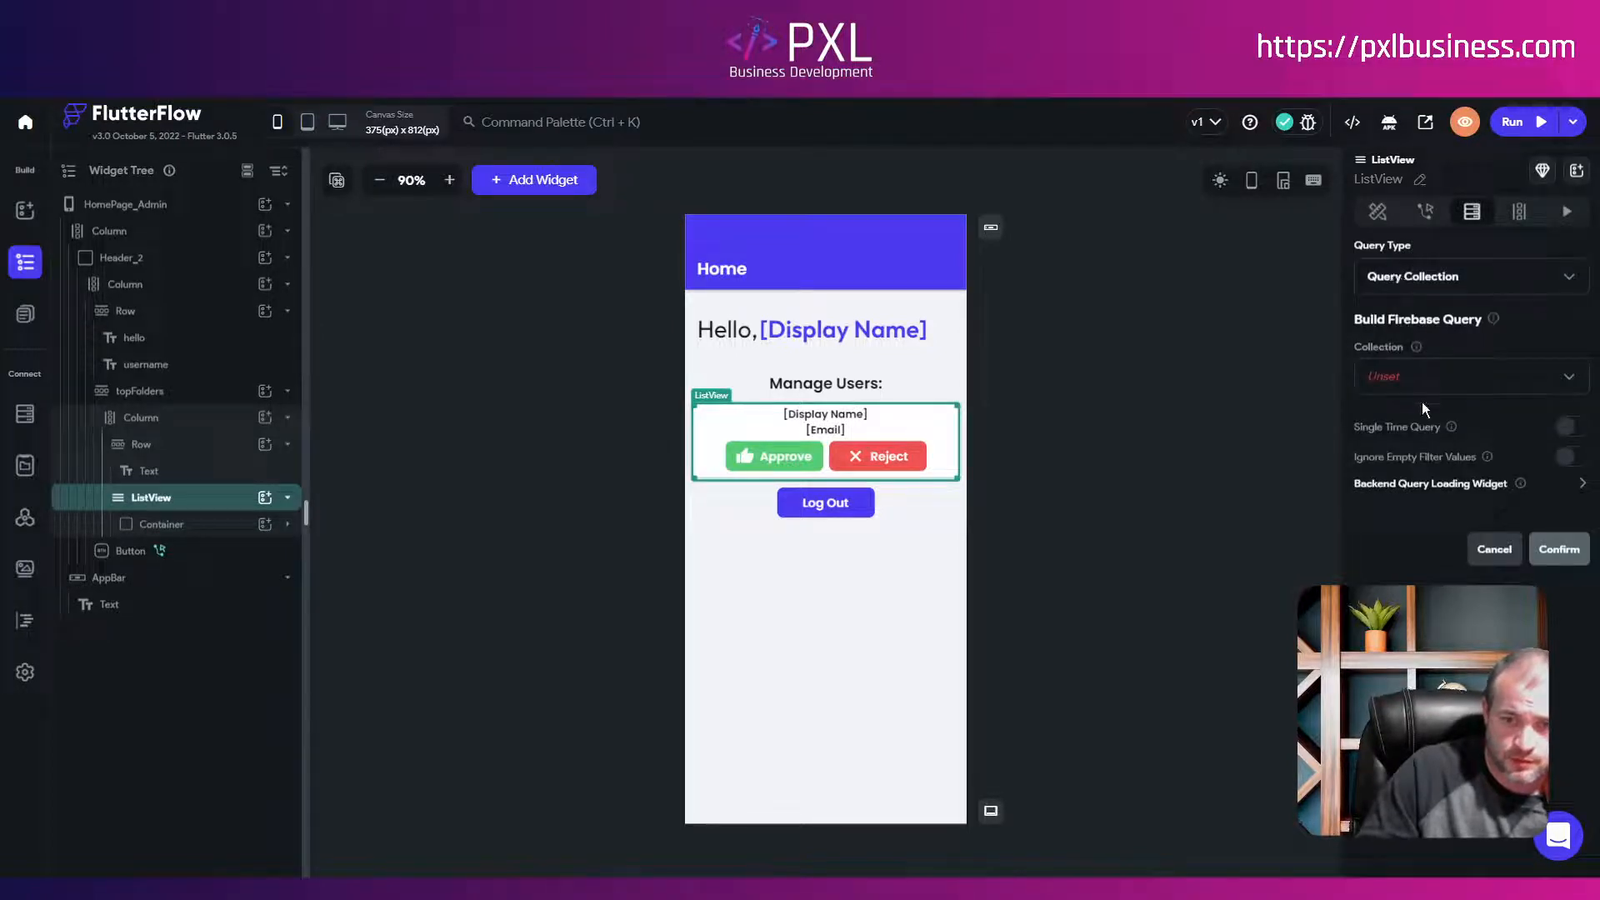
pyautogui.click(1382, 379)
pyautogui.click(1385, 381)
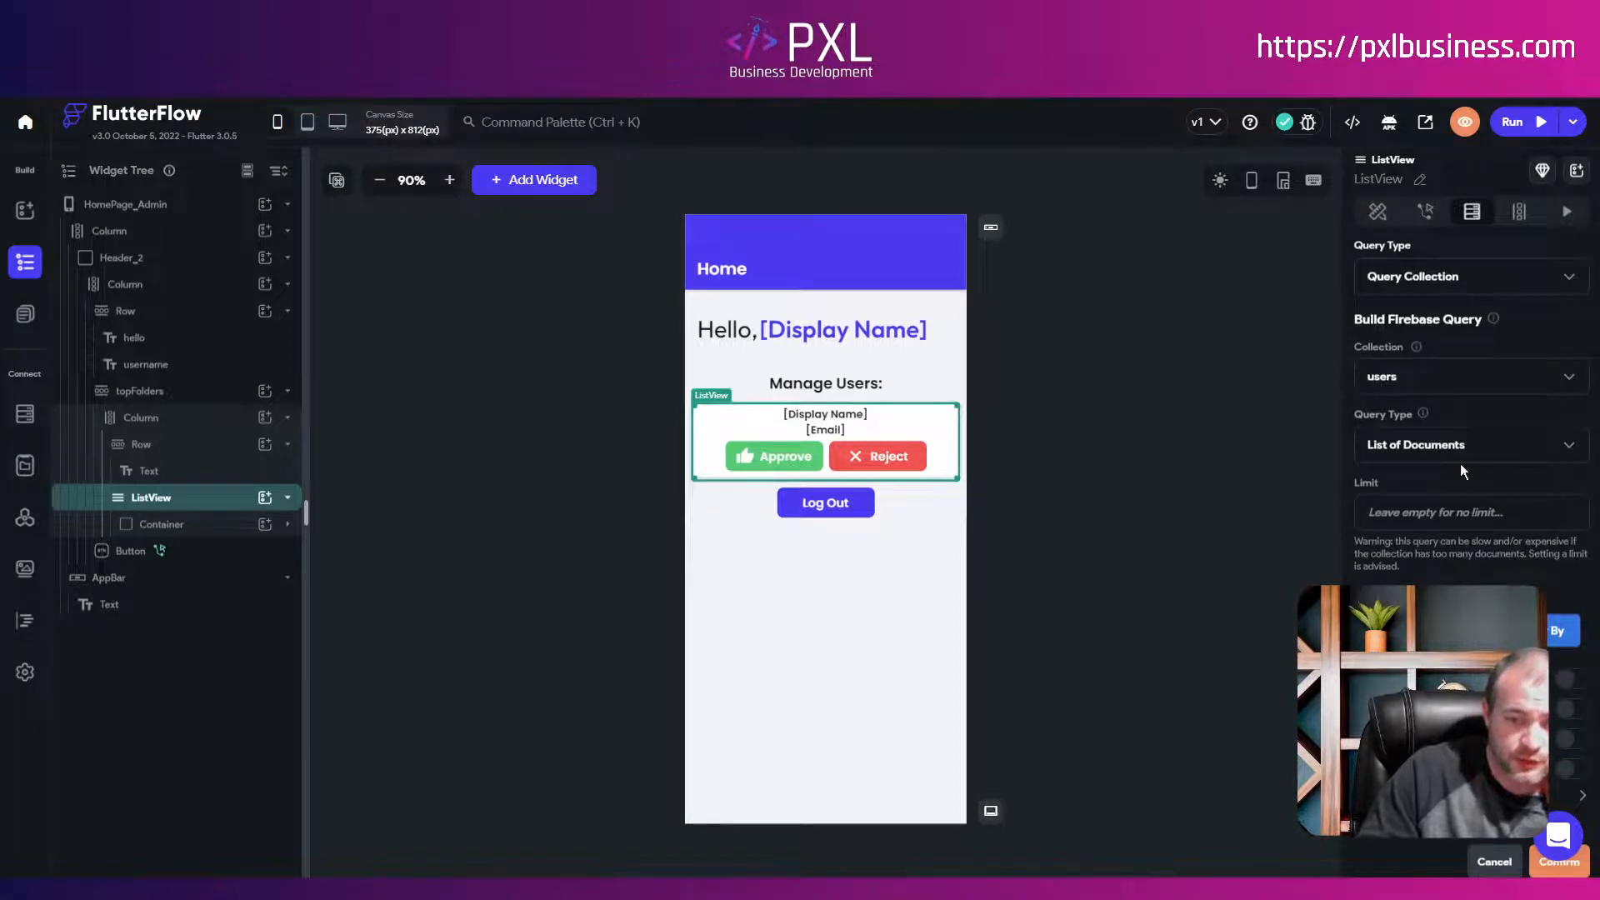
# Step: Add a filter requiring member_status Equal To 'pending'
pyautogui.scroll(-1, 1464, 461)
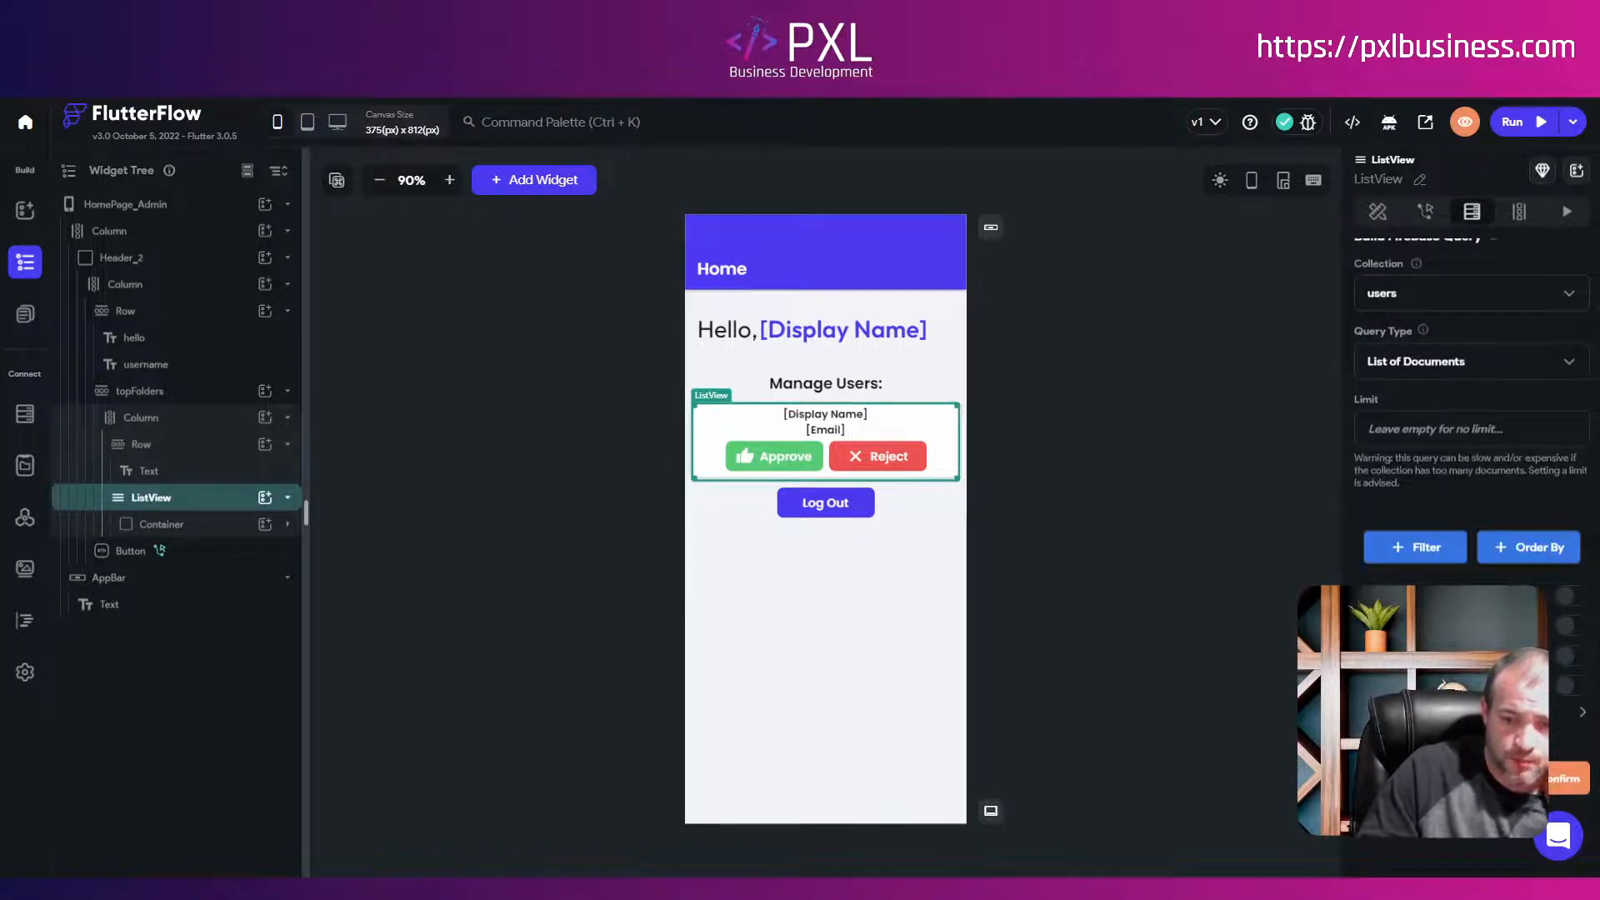
pyautogui.click(1415, 547)
pyautogui.click(1454, 625)
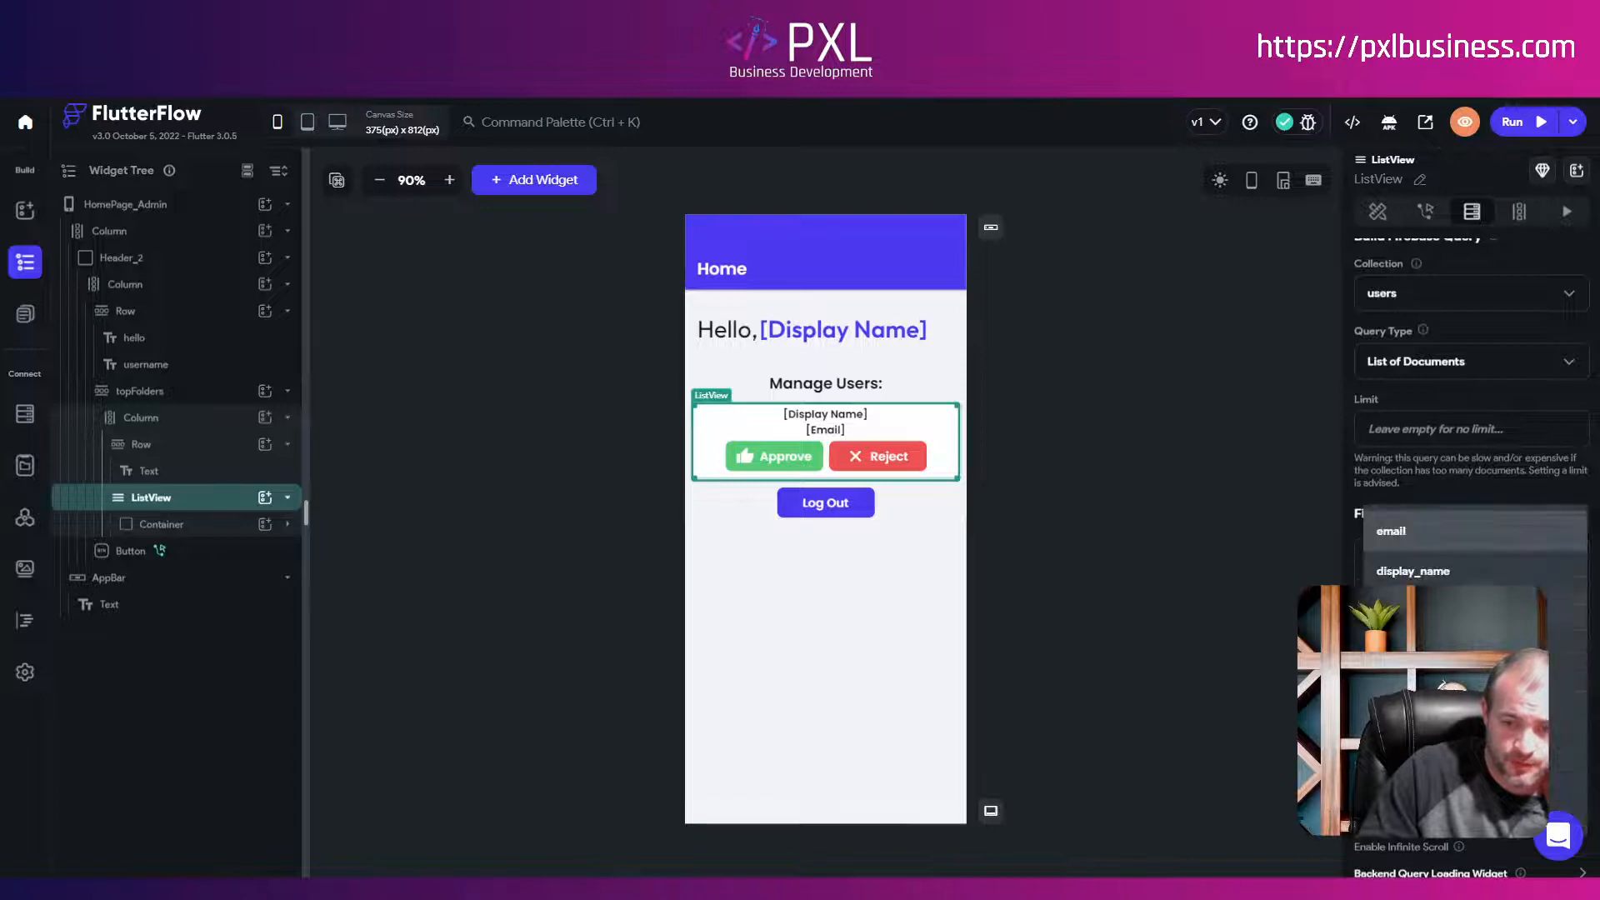
pyautogui.click(1441, 750)
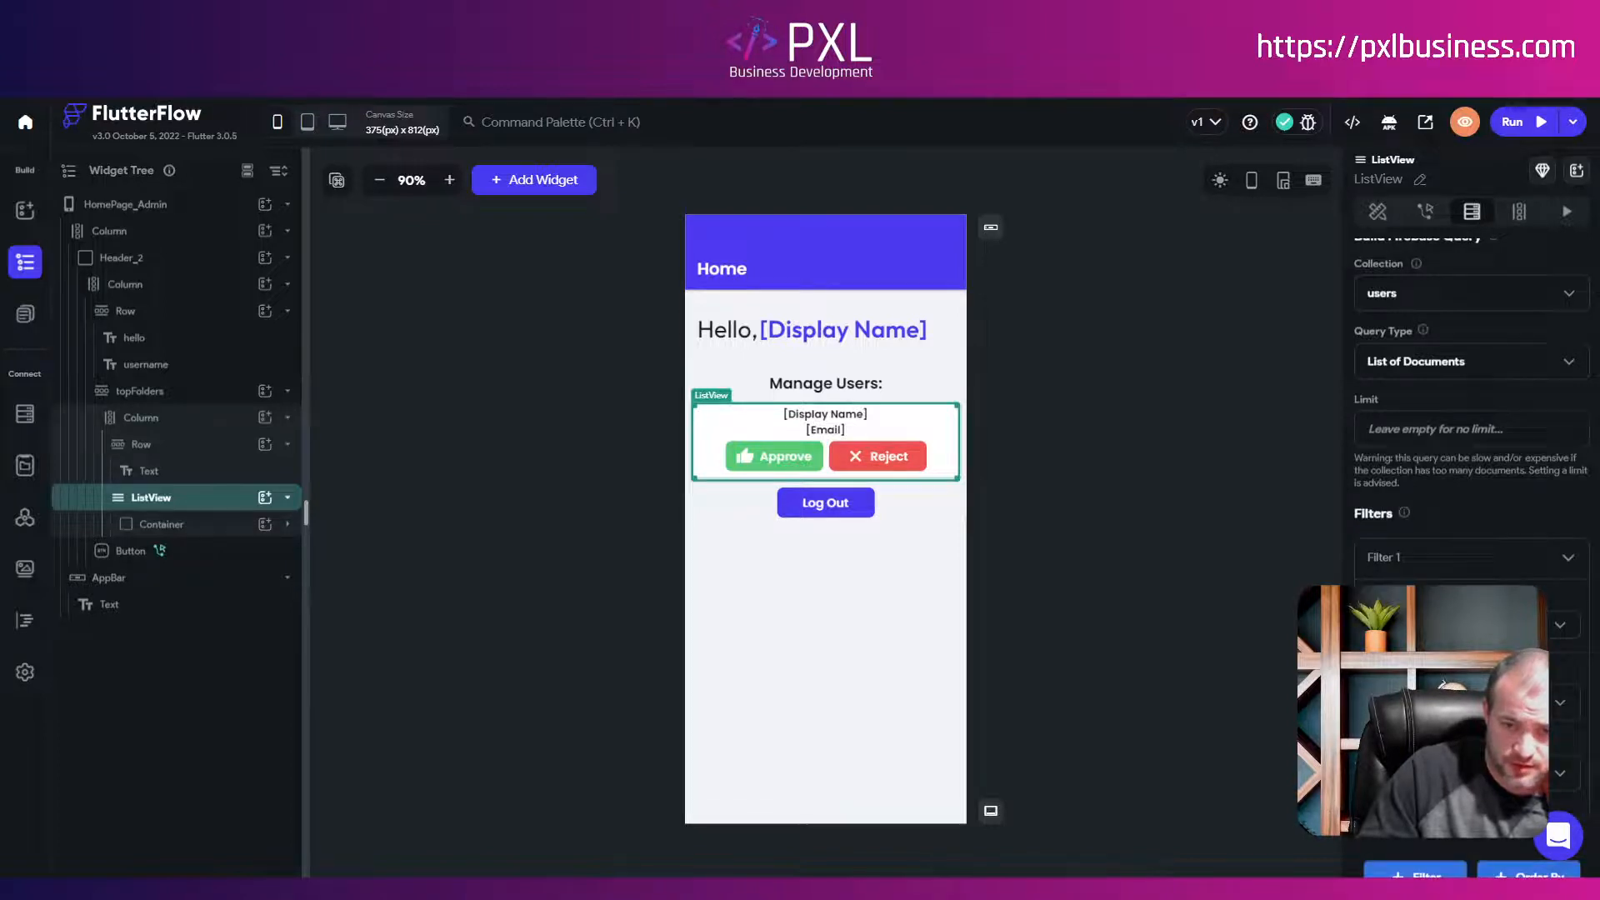
pyautogui.scroll(-2, 1407, 540)
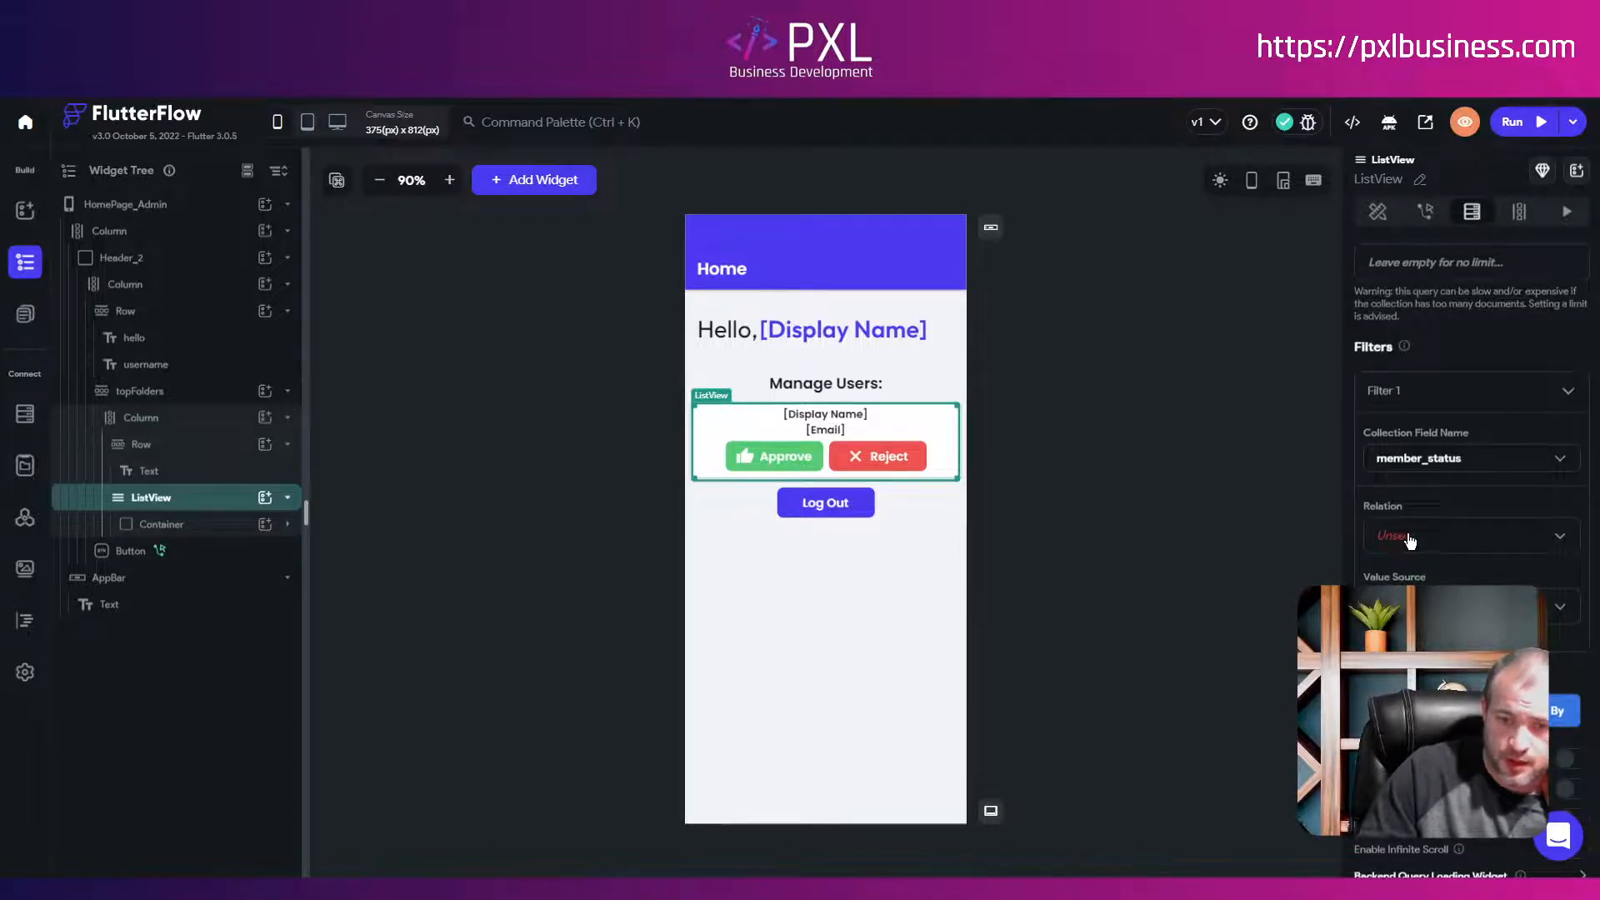
pyautogui.click(1406, 537)
pyautogui.click(1410, 537)
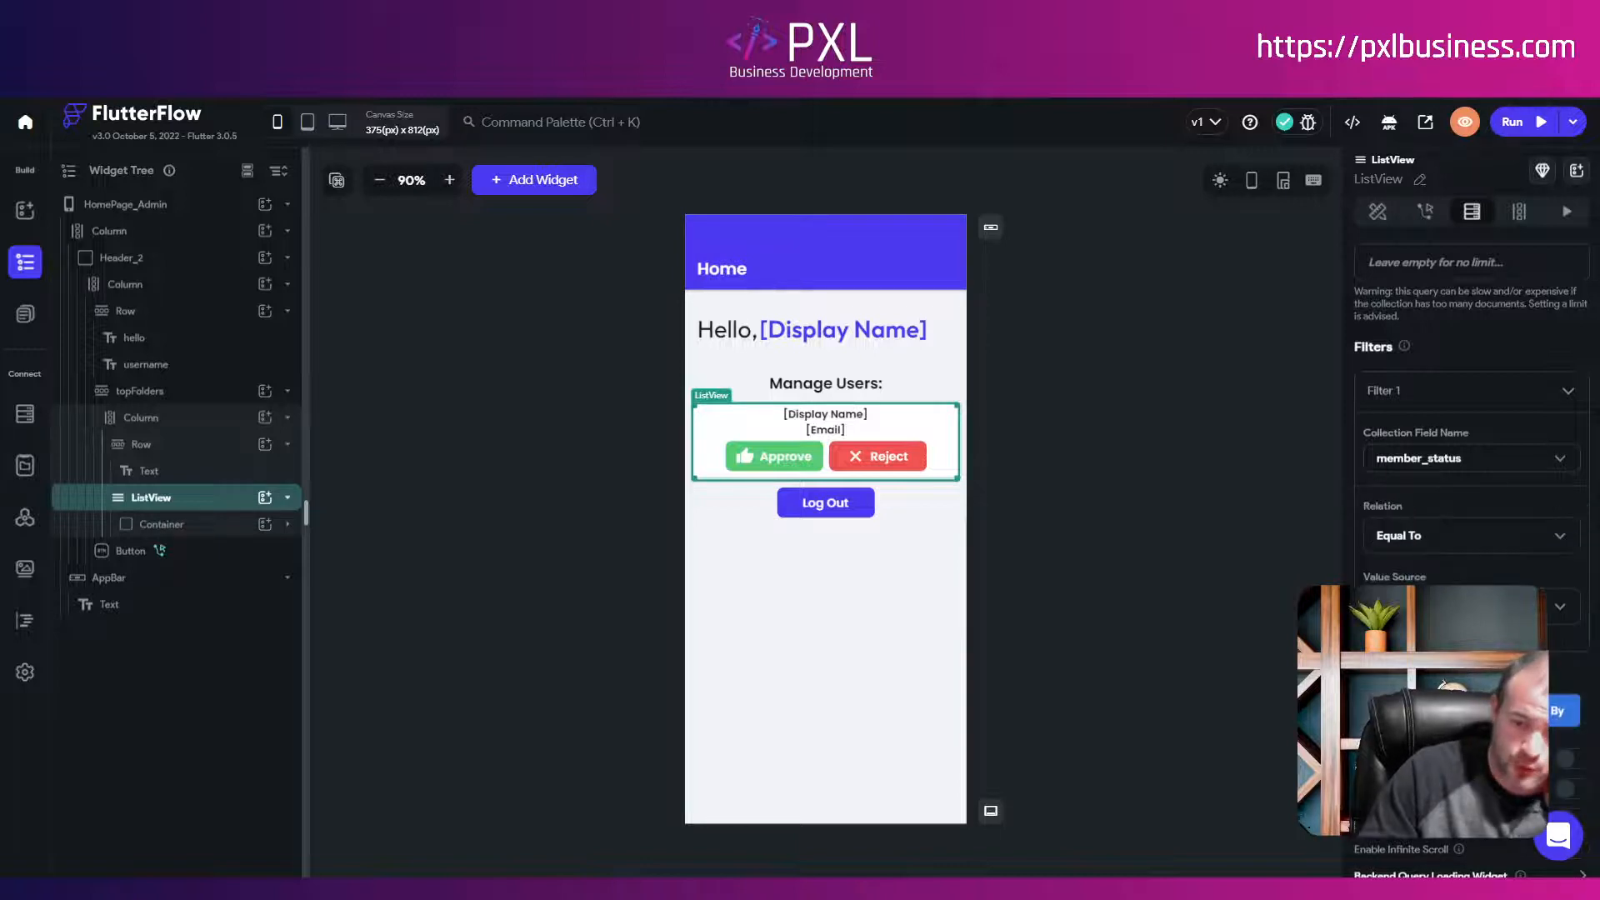
pyautogui.click(1416, 607)
pyautogui.click(1417, 607)
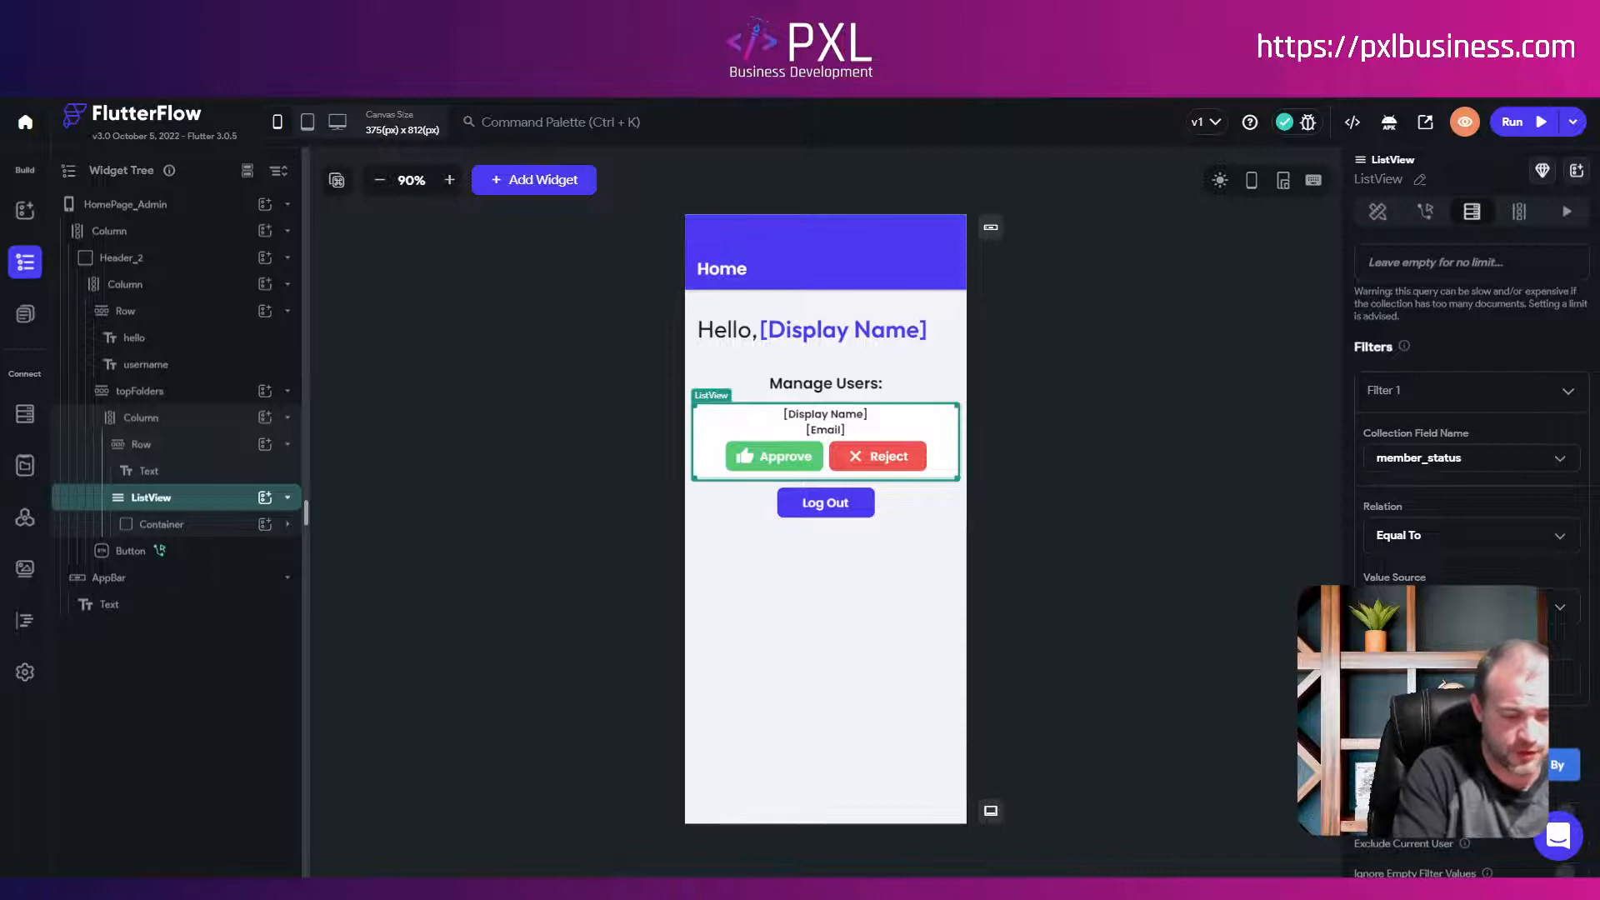
pyautogui.scroll(-3, 1471, 500)
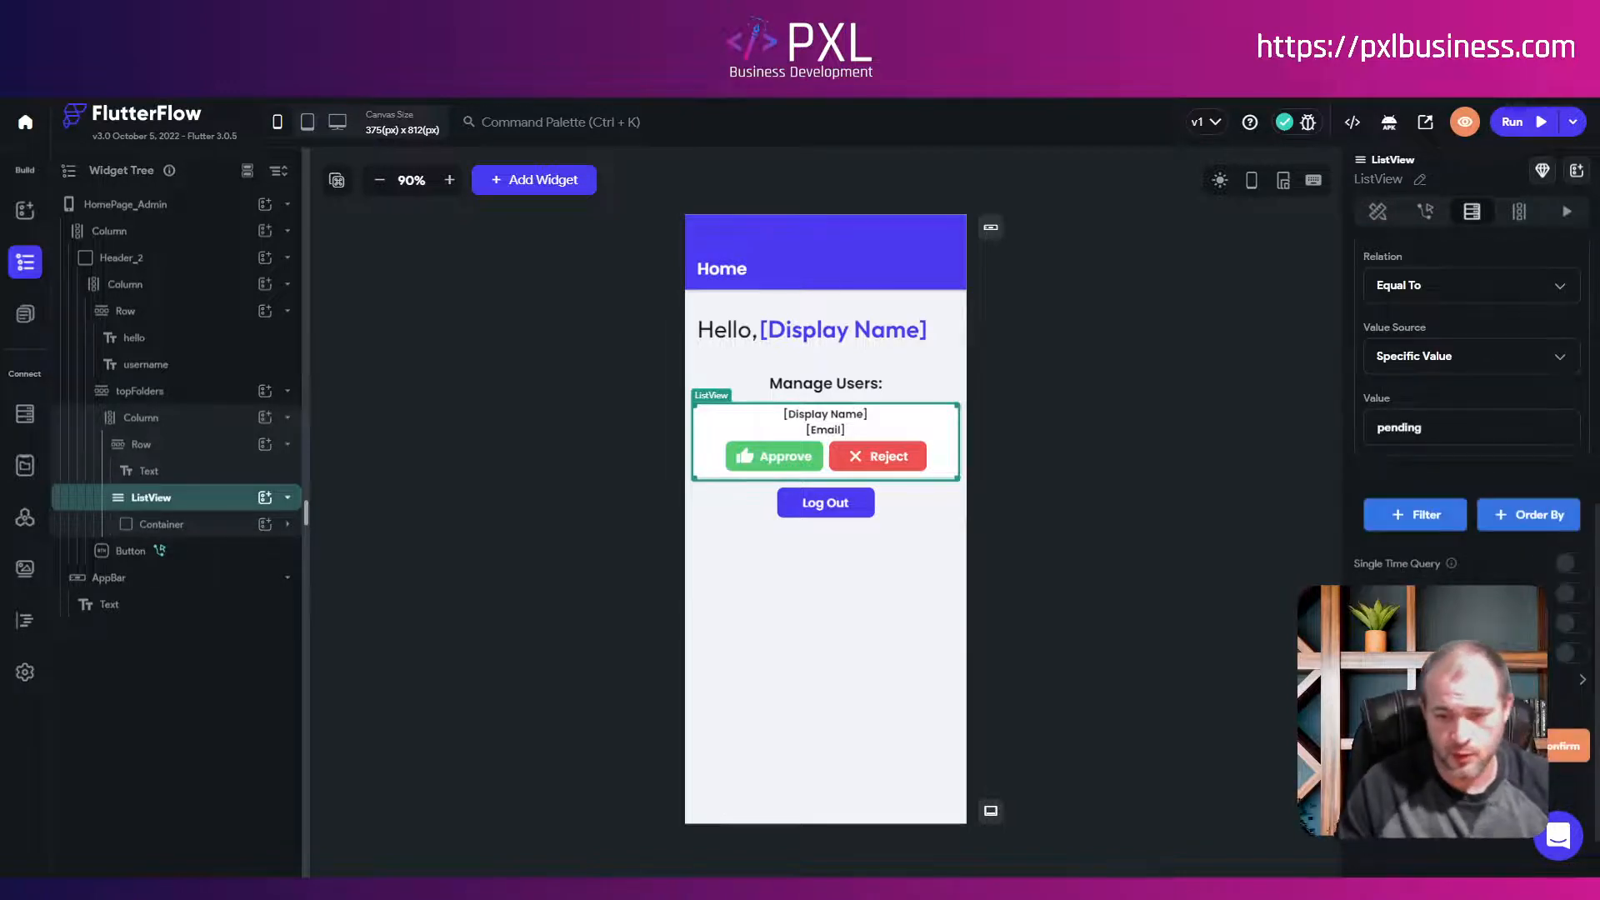
pyautogui.scroll(6, 1471, 500)
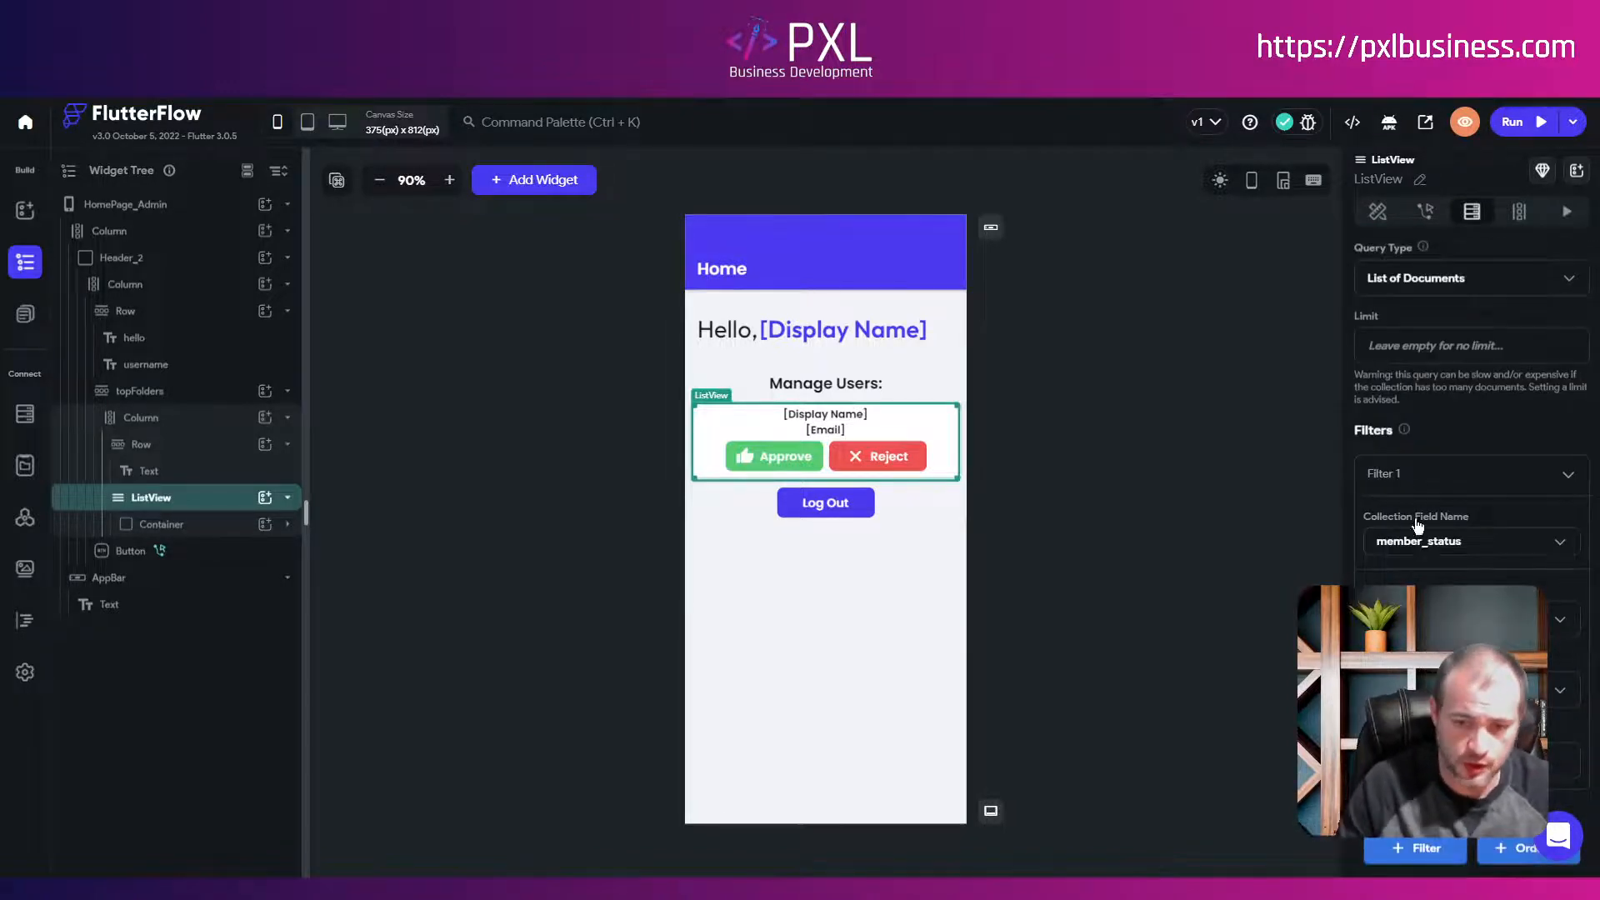
pyautogui.scroll(2, 1421, 488)
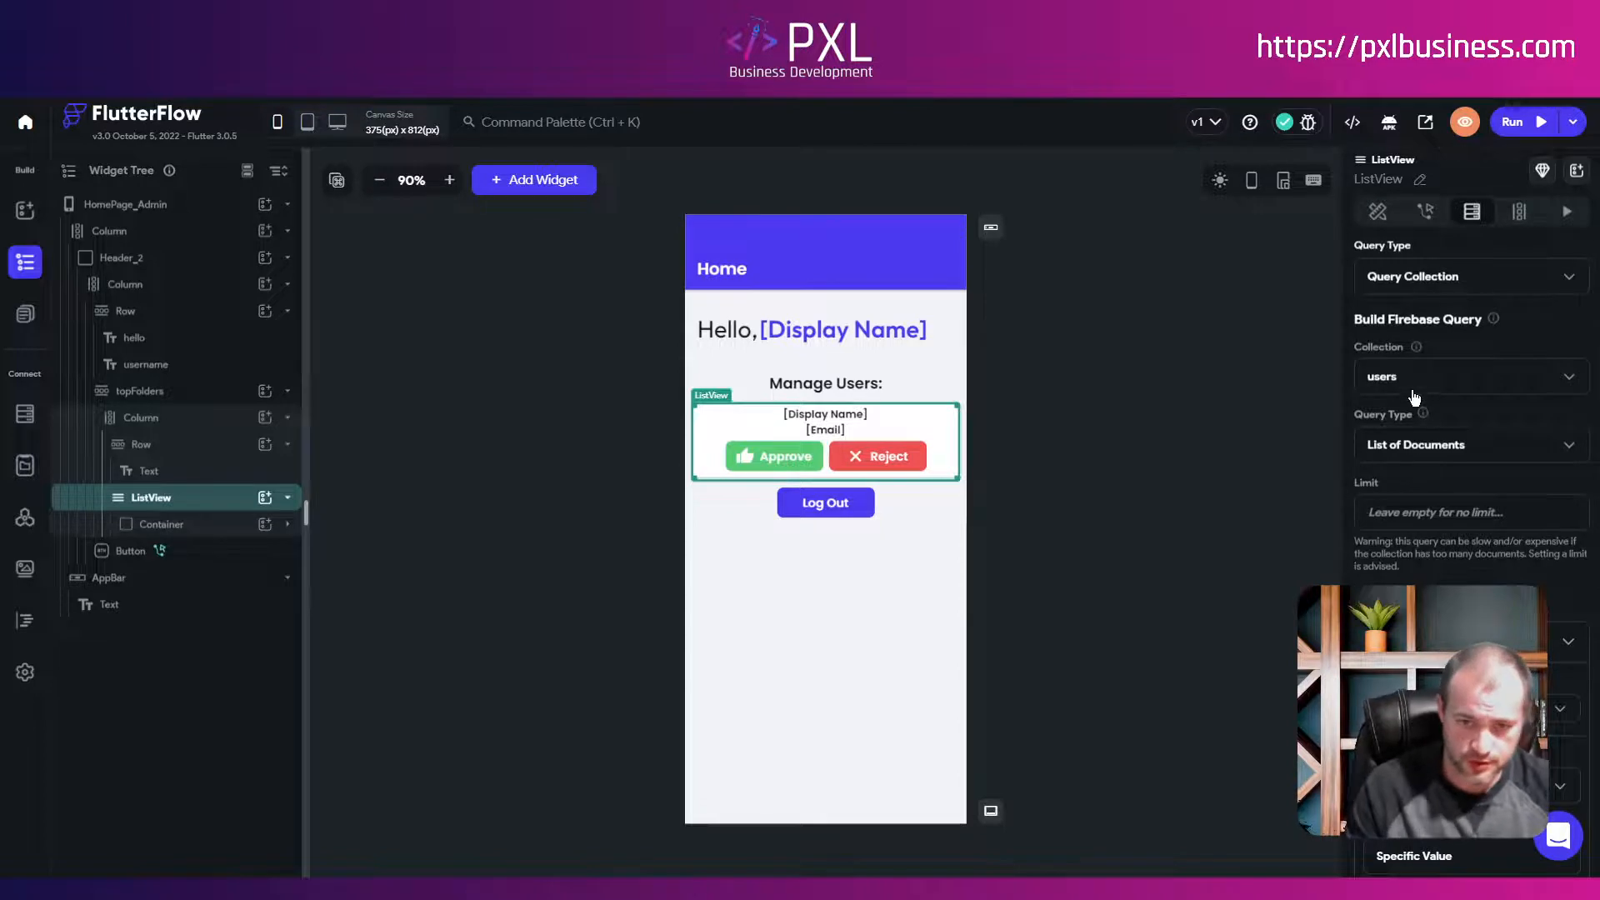
pyautogui.scroll(-4, 1415, 430)
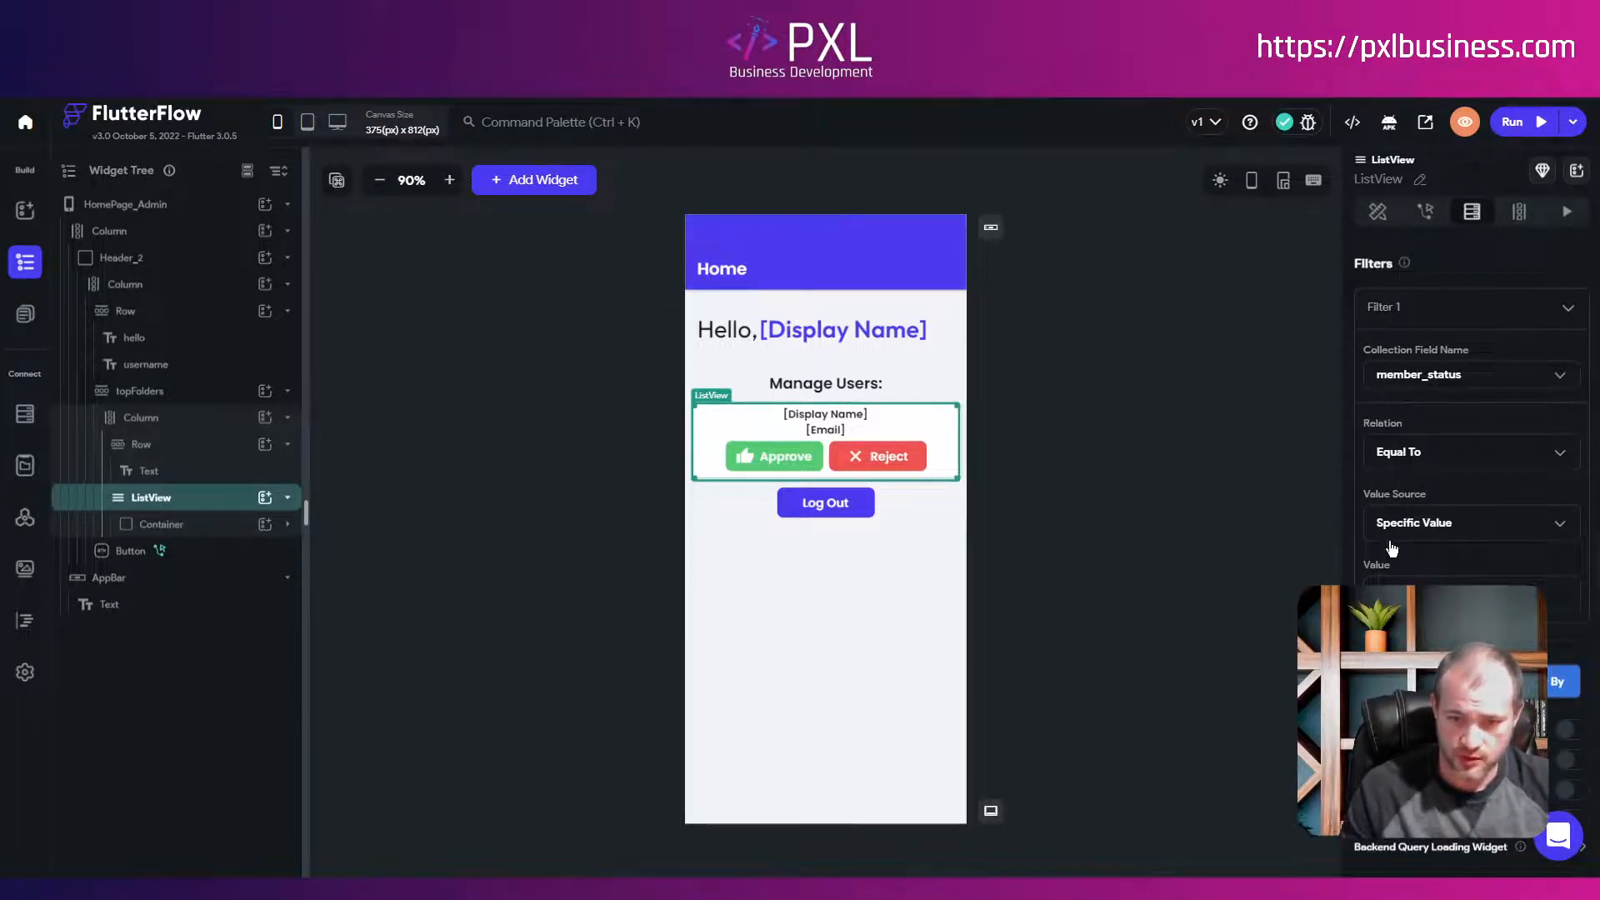
pyautogui.scroll(-3, 1444, 583)
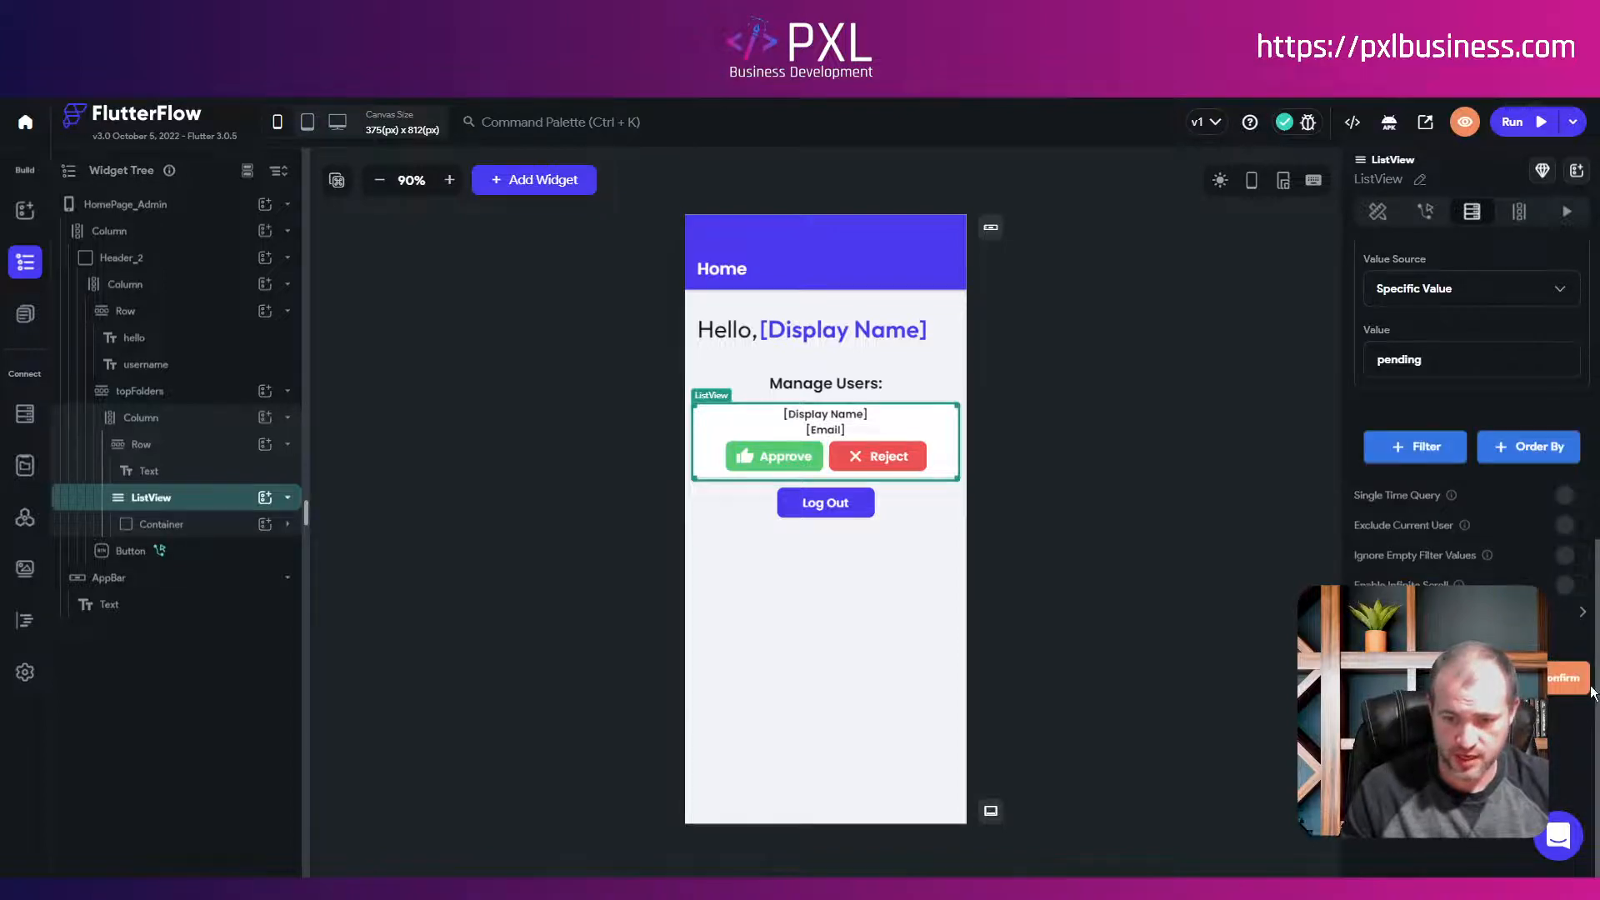
# Step: Confirm the users query to generate the list's cards, then preview the HomePage_Admin canvas
pyautogui.click(1555, 685)
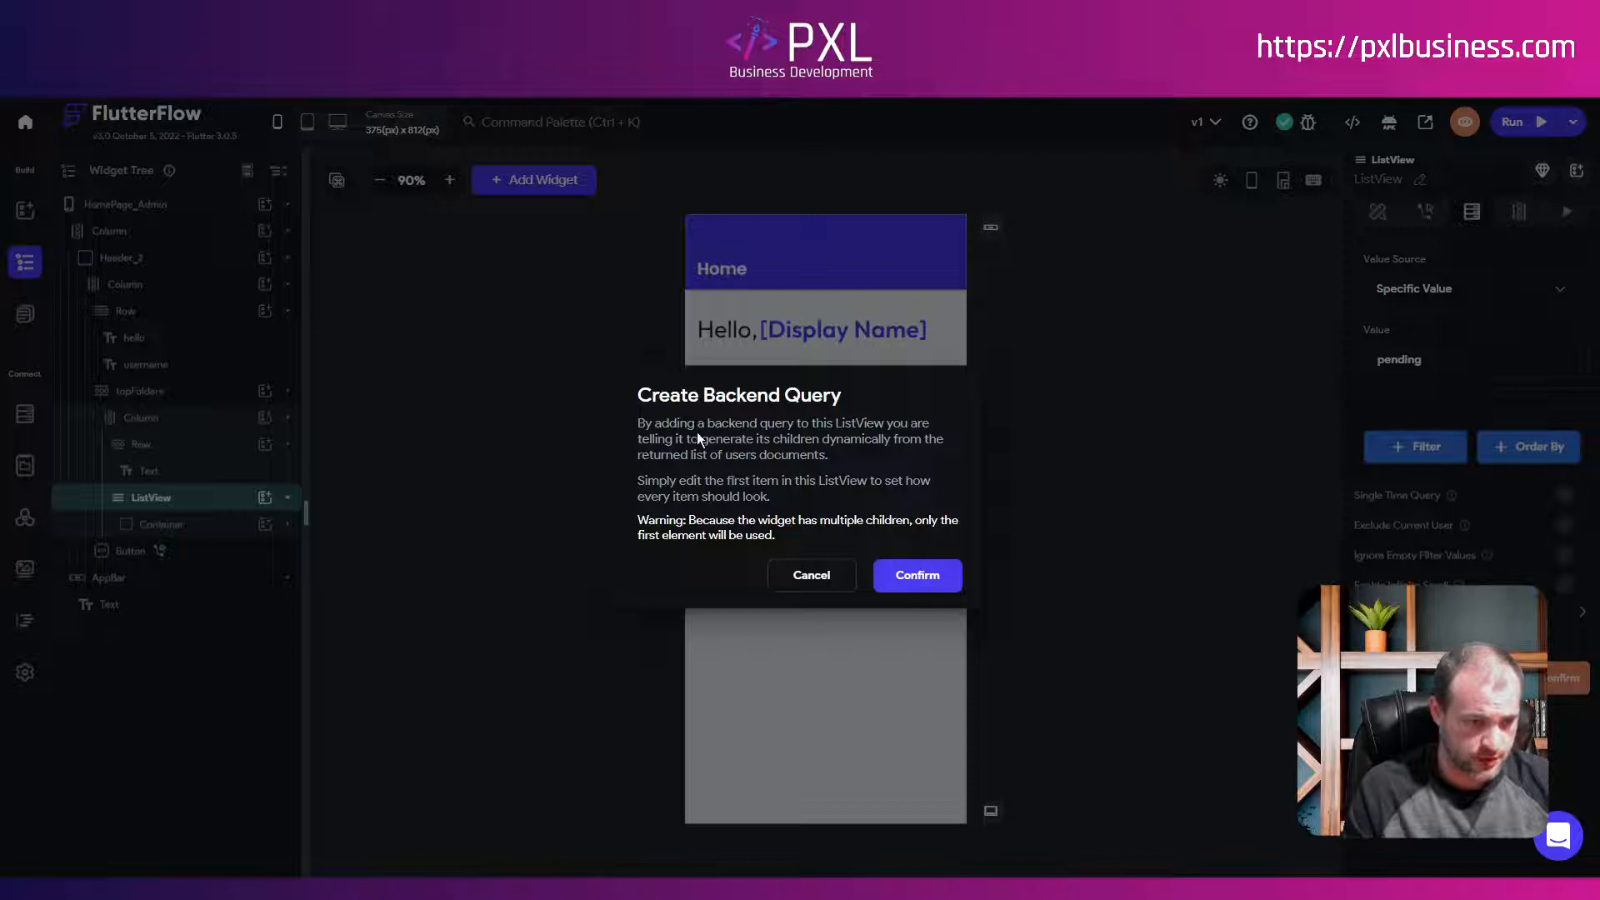
pyautogui.click(917, 576)
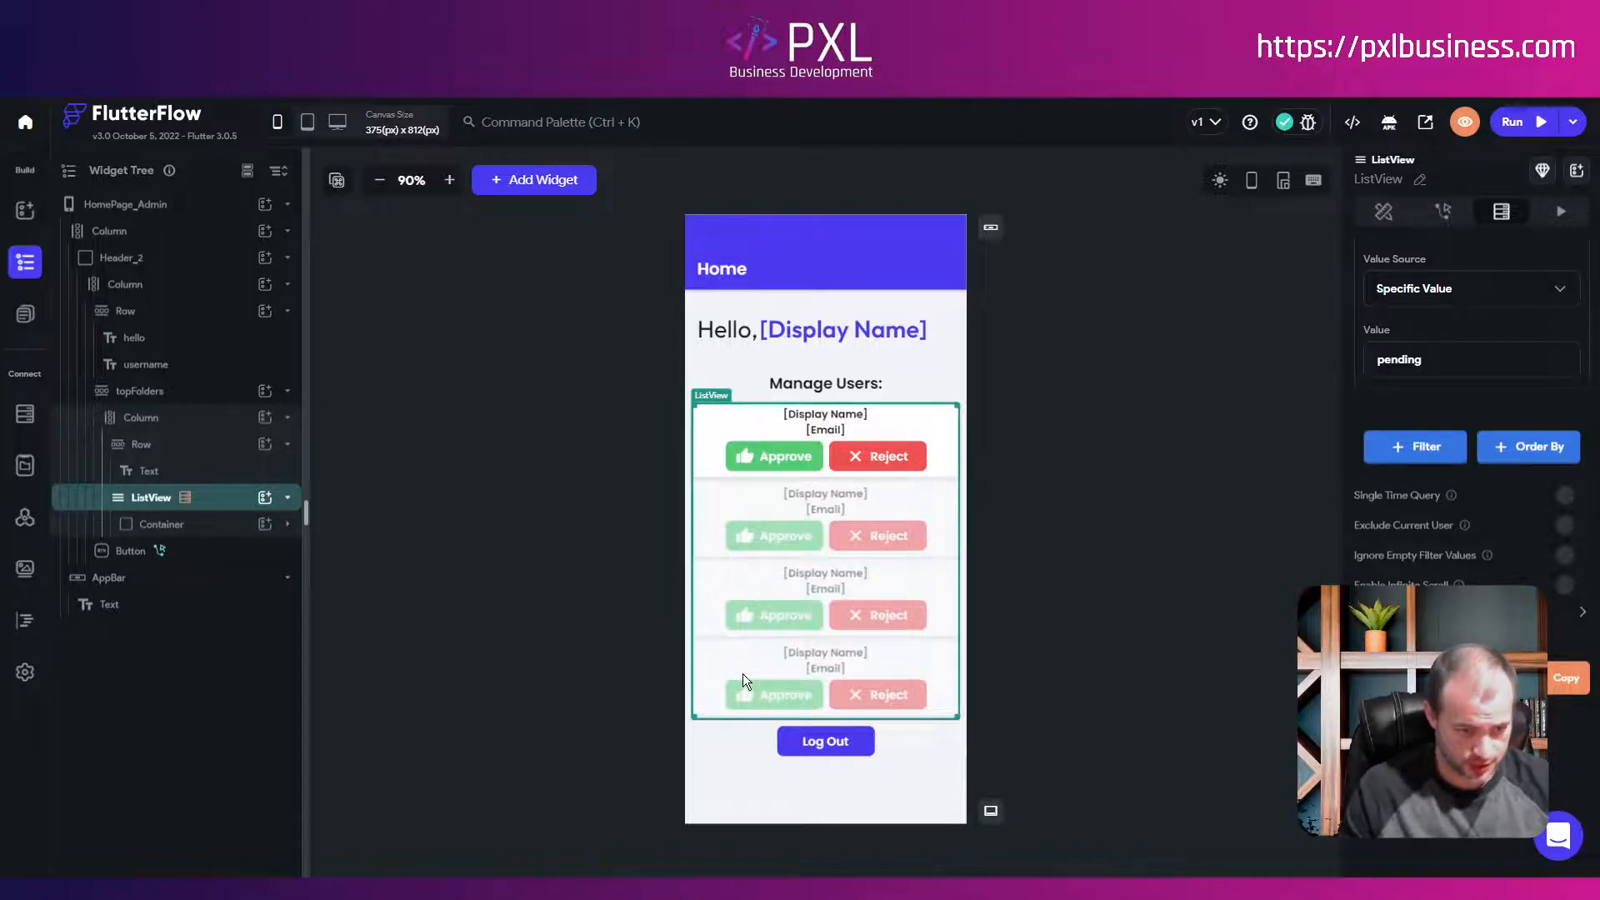
pyautogui.click(1018, 448)
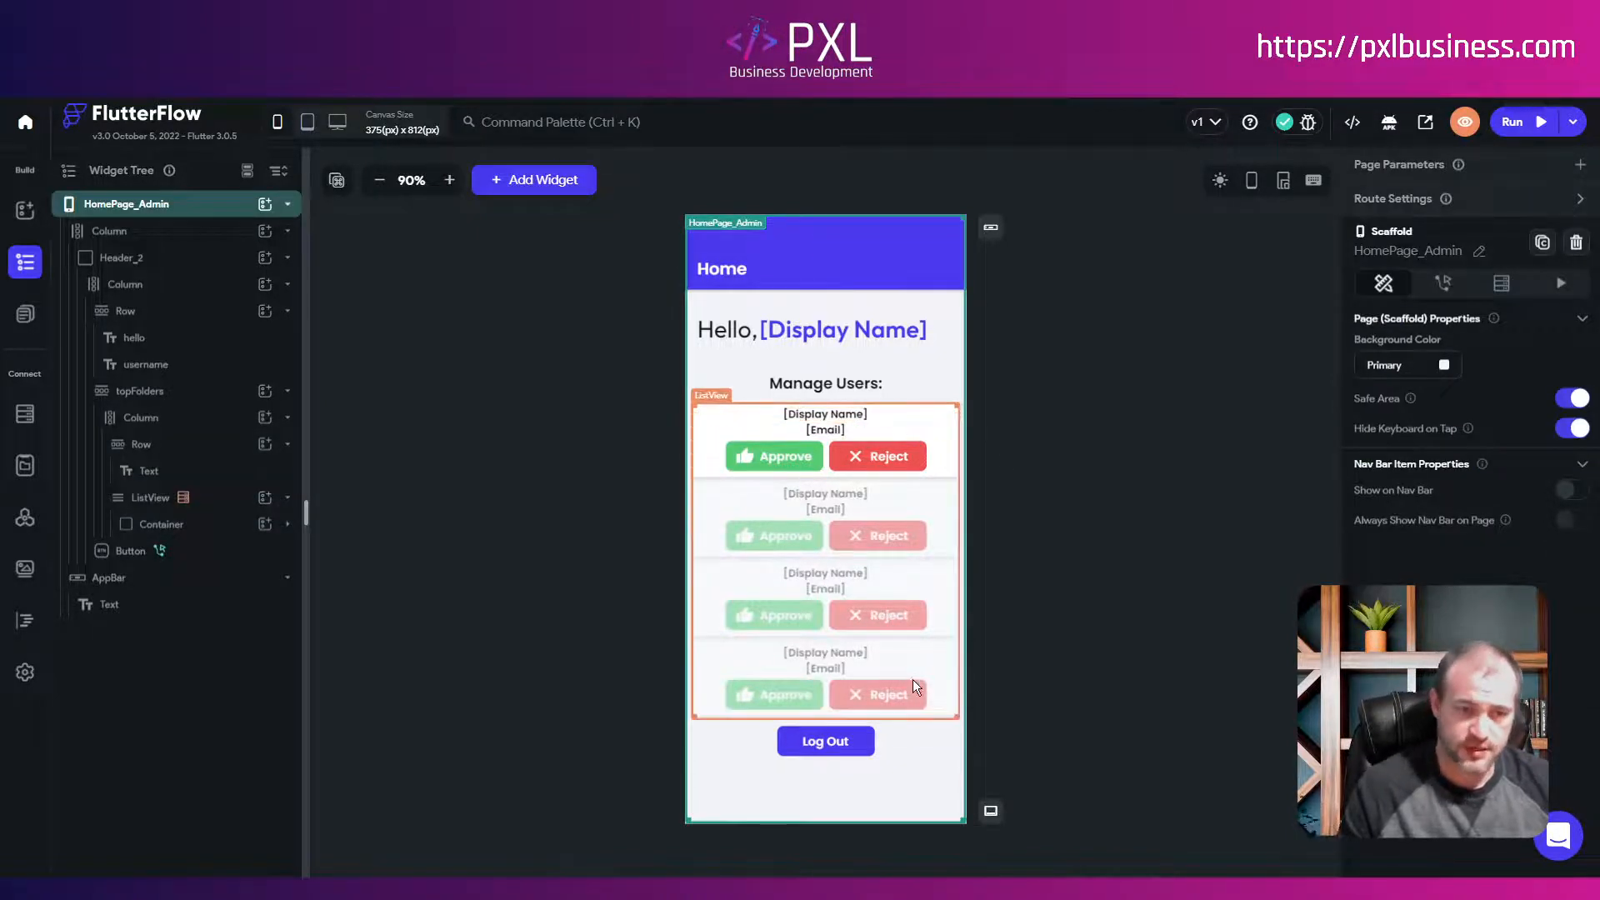
pyautogui.click(1096, 698)
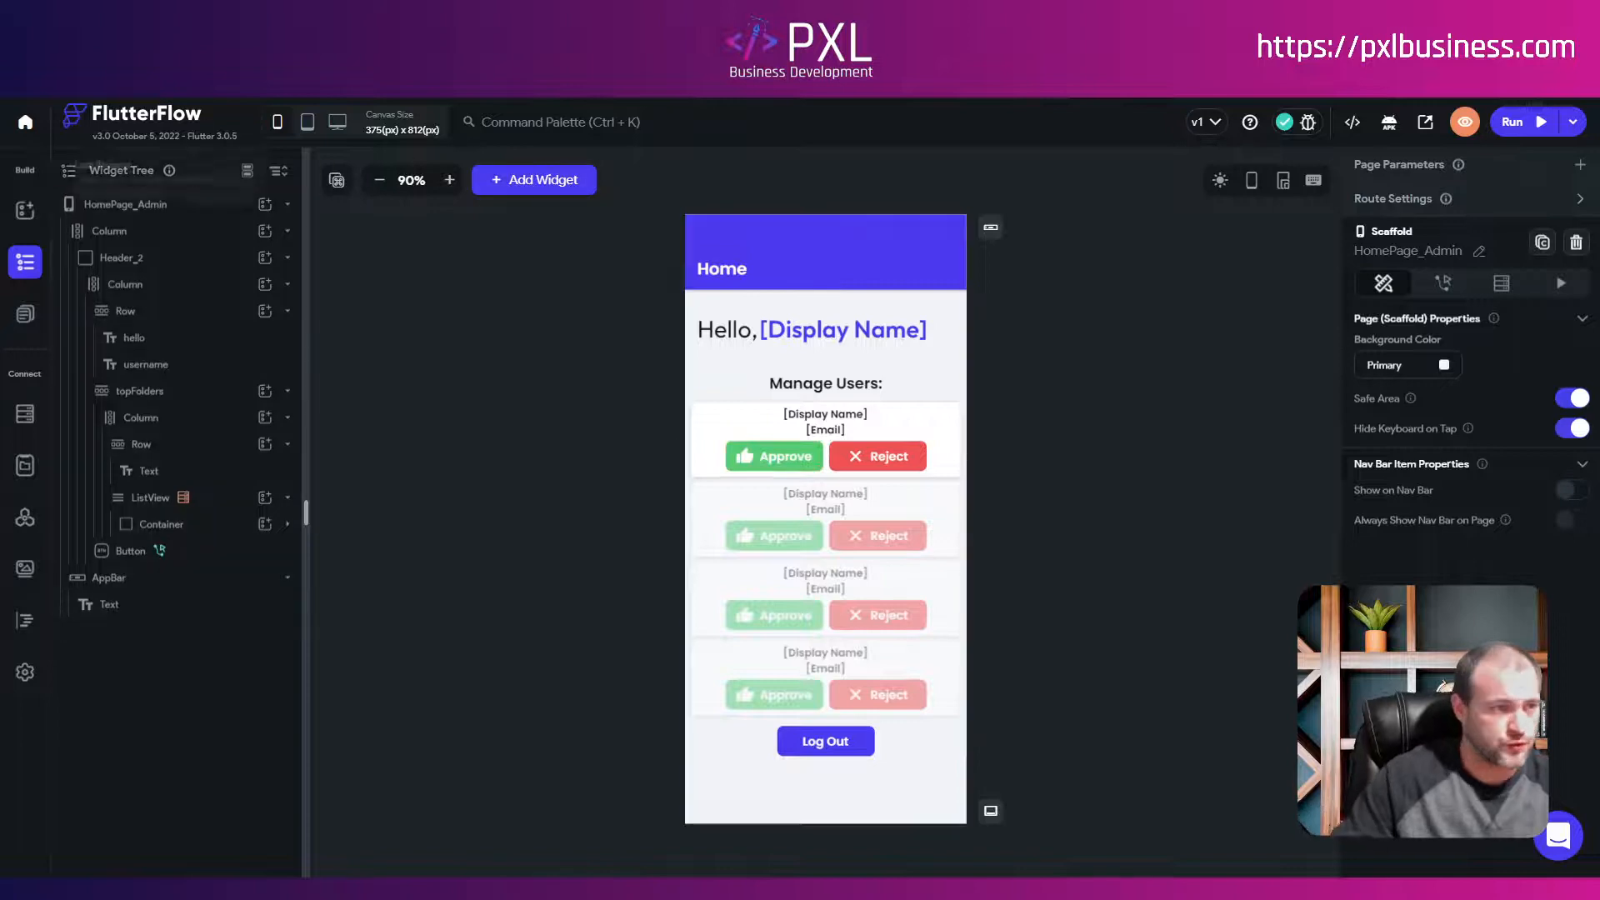
# Step: Add an On Tap Update Document action to Approve, targeting the listed user's reference
pyautogui.click(773, 458)
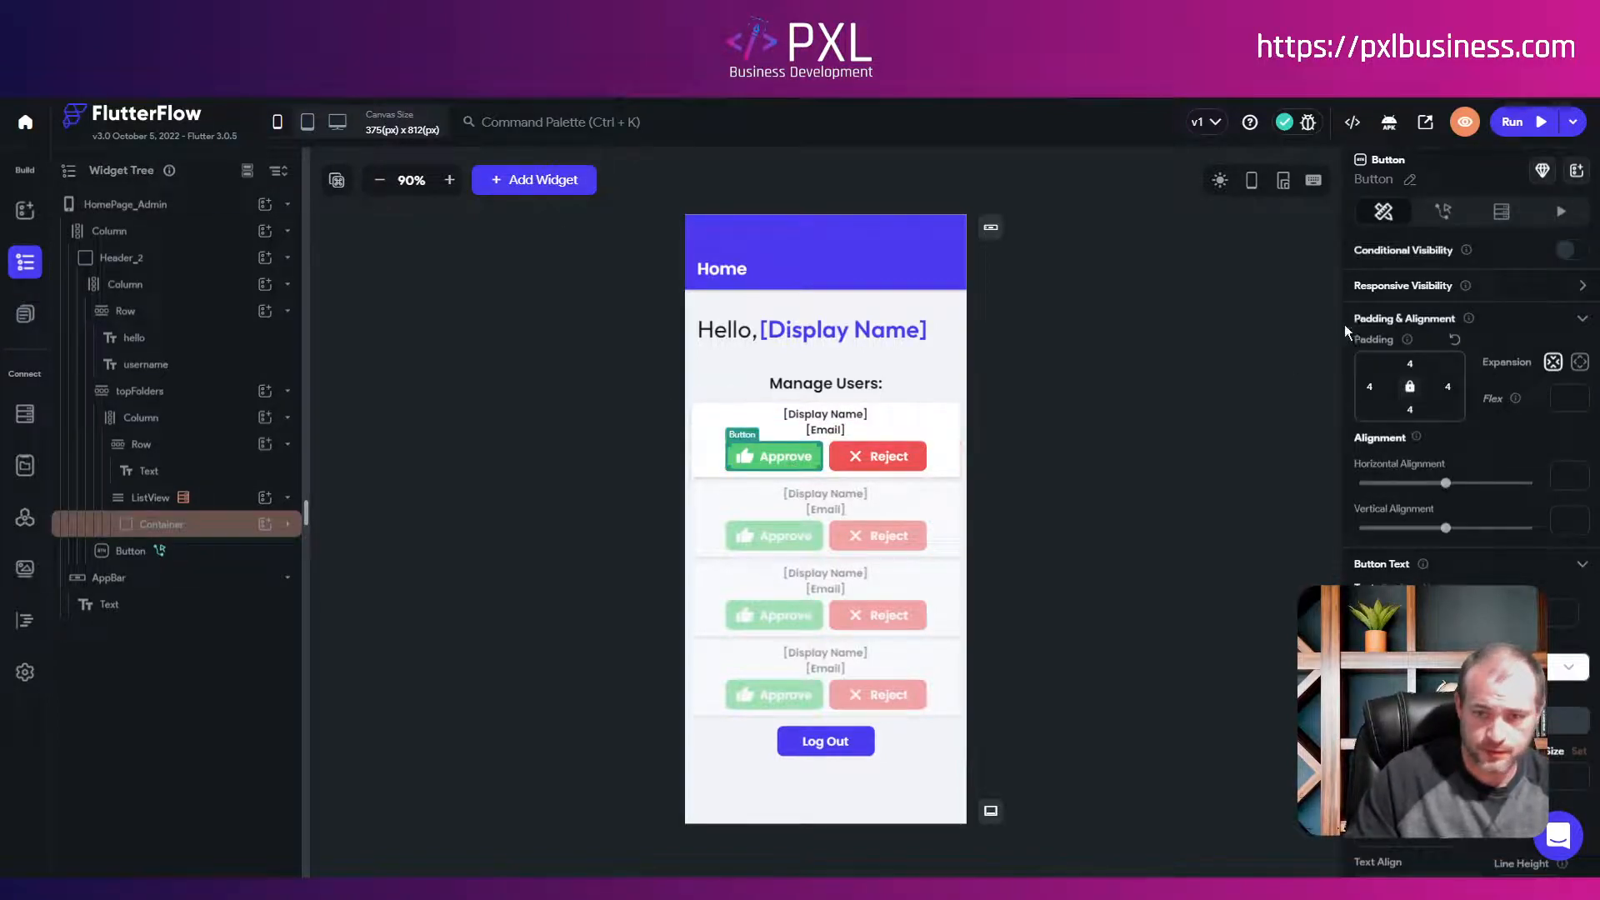
pyautogui.click(1442, 217)
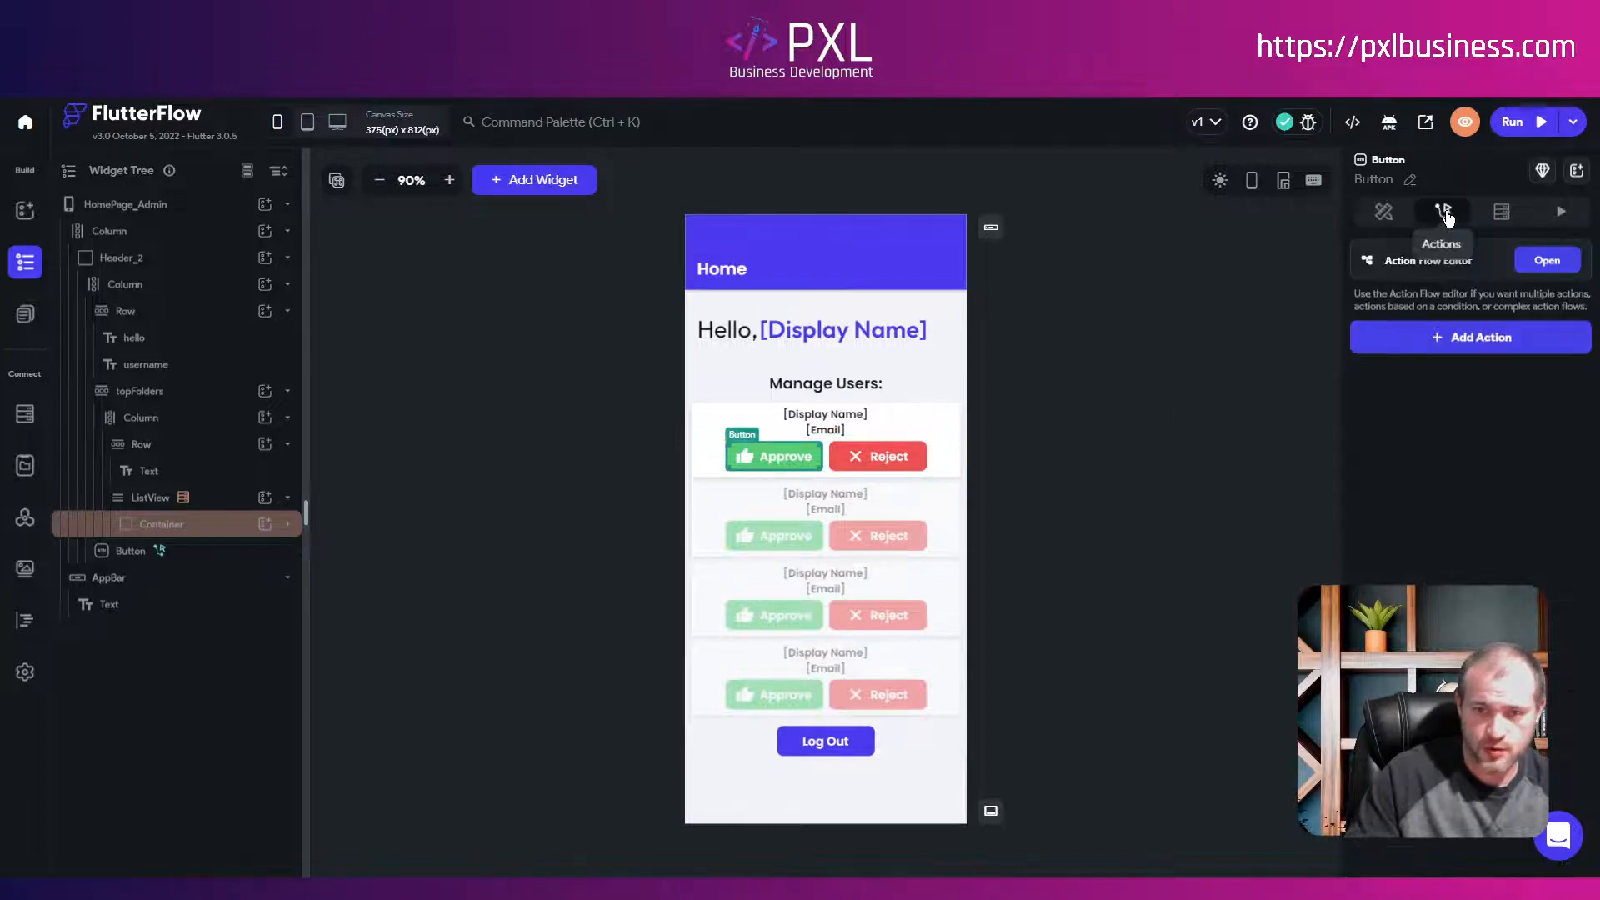
pyautogui.click(1476, 342)
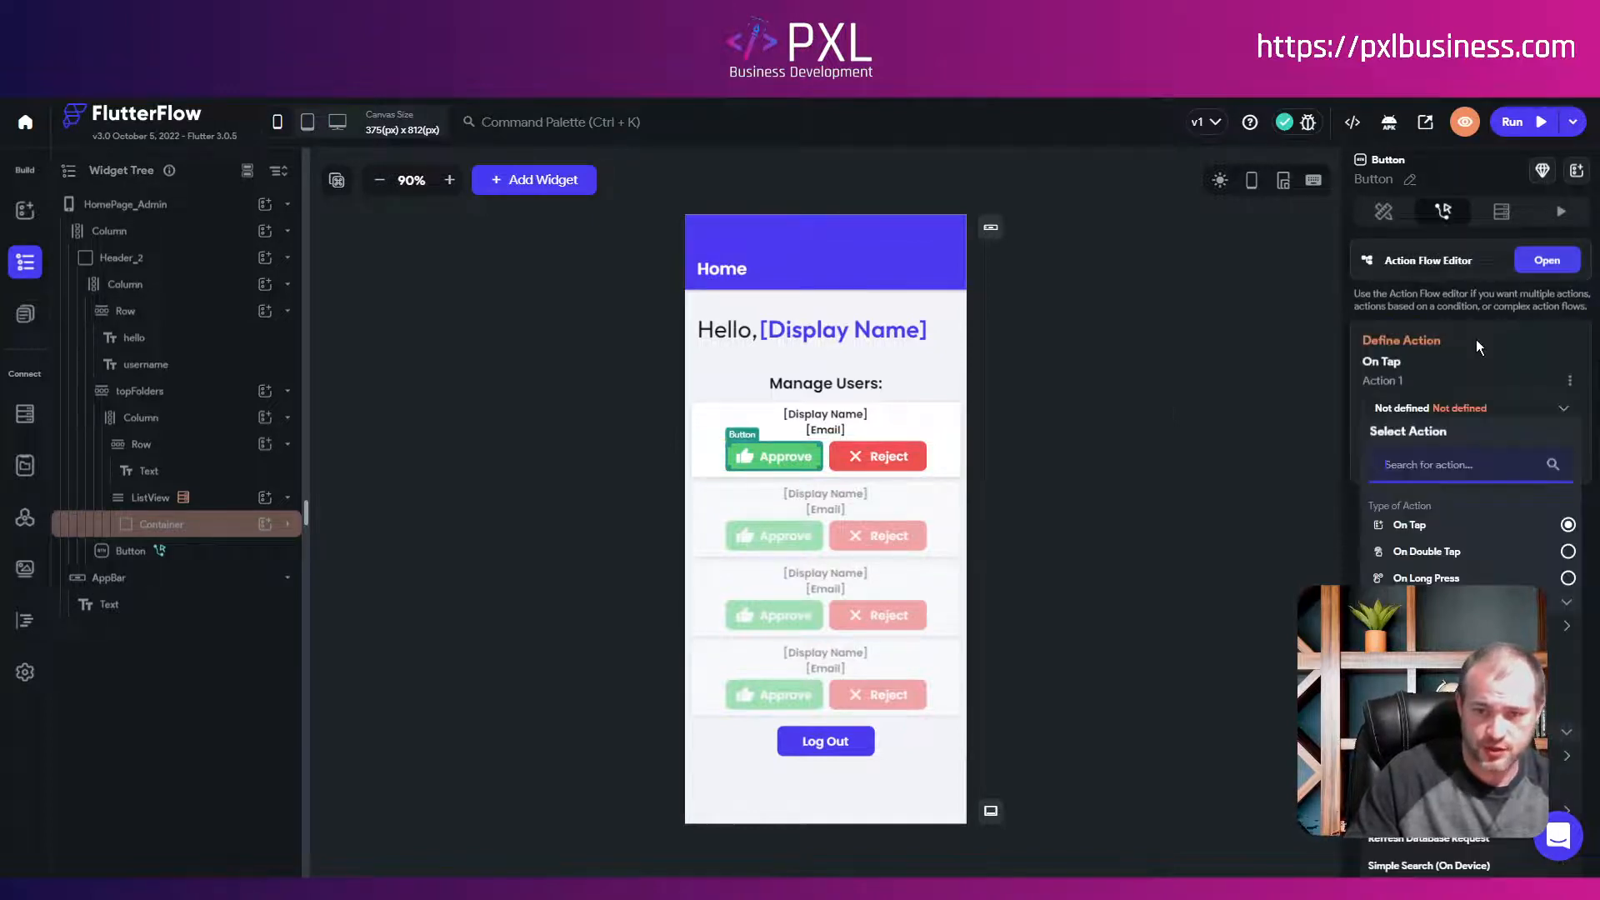
pyautogui.scroll(-2, 1458, 440)
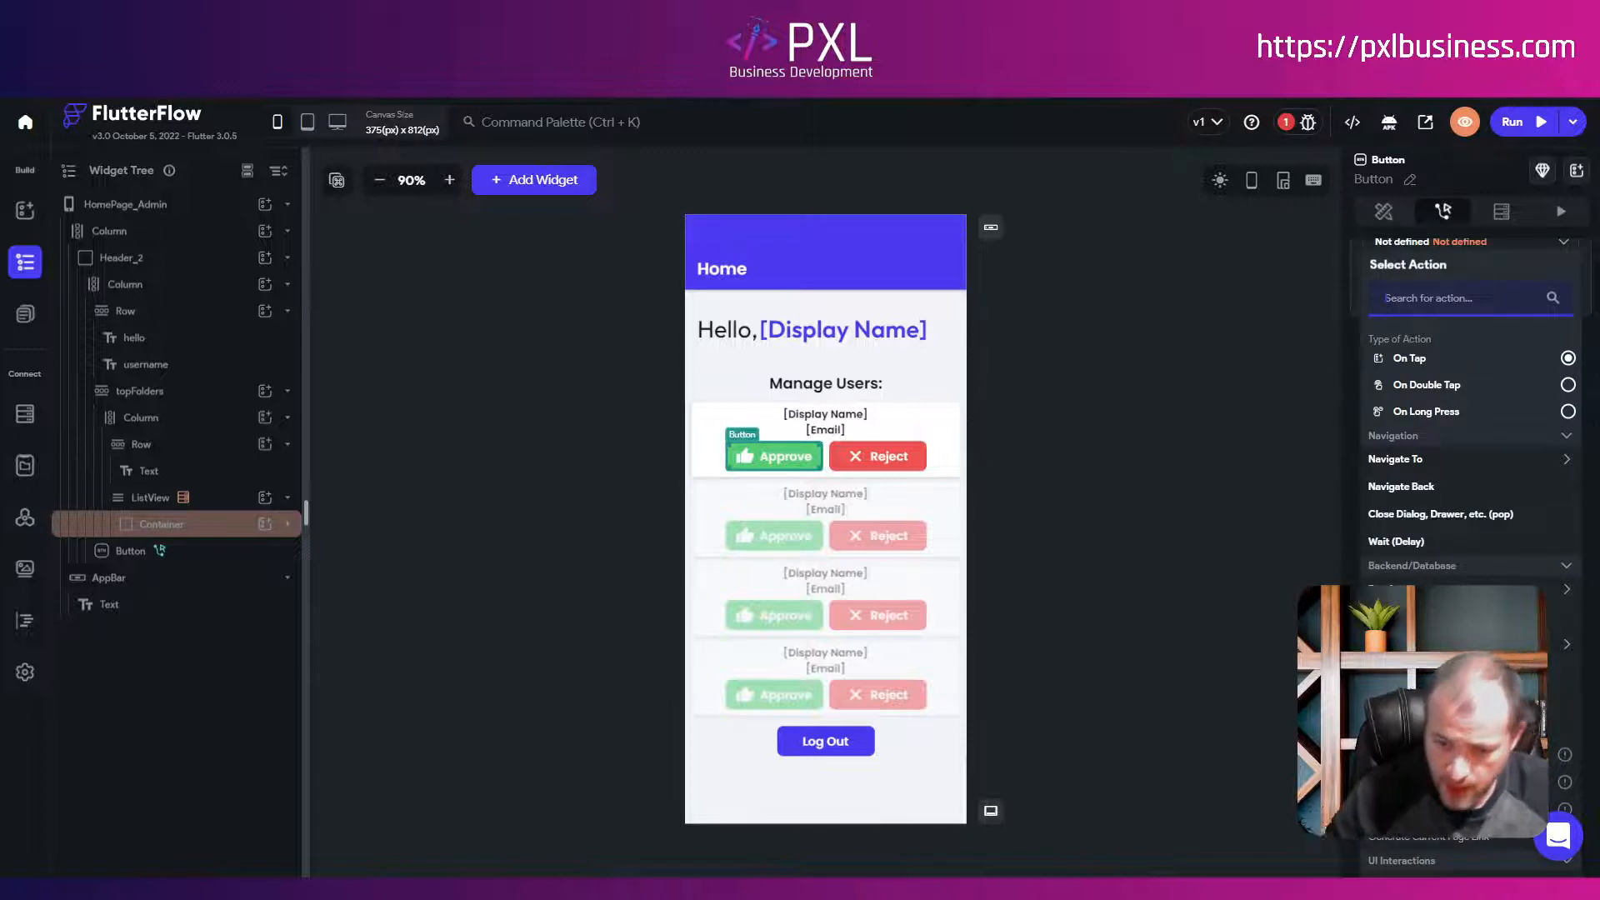
pyautogui.click(1417, 590)
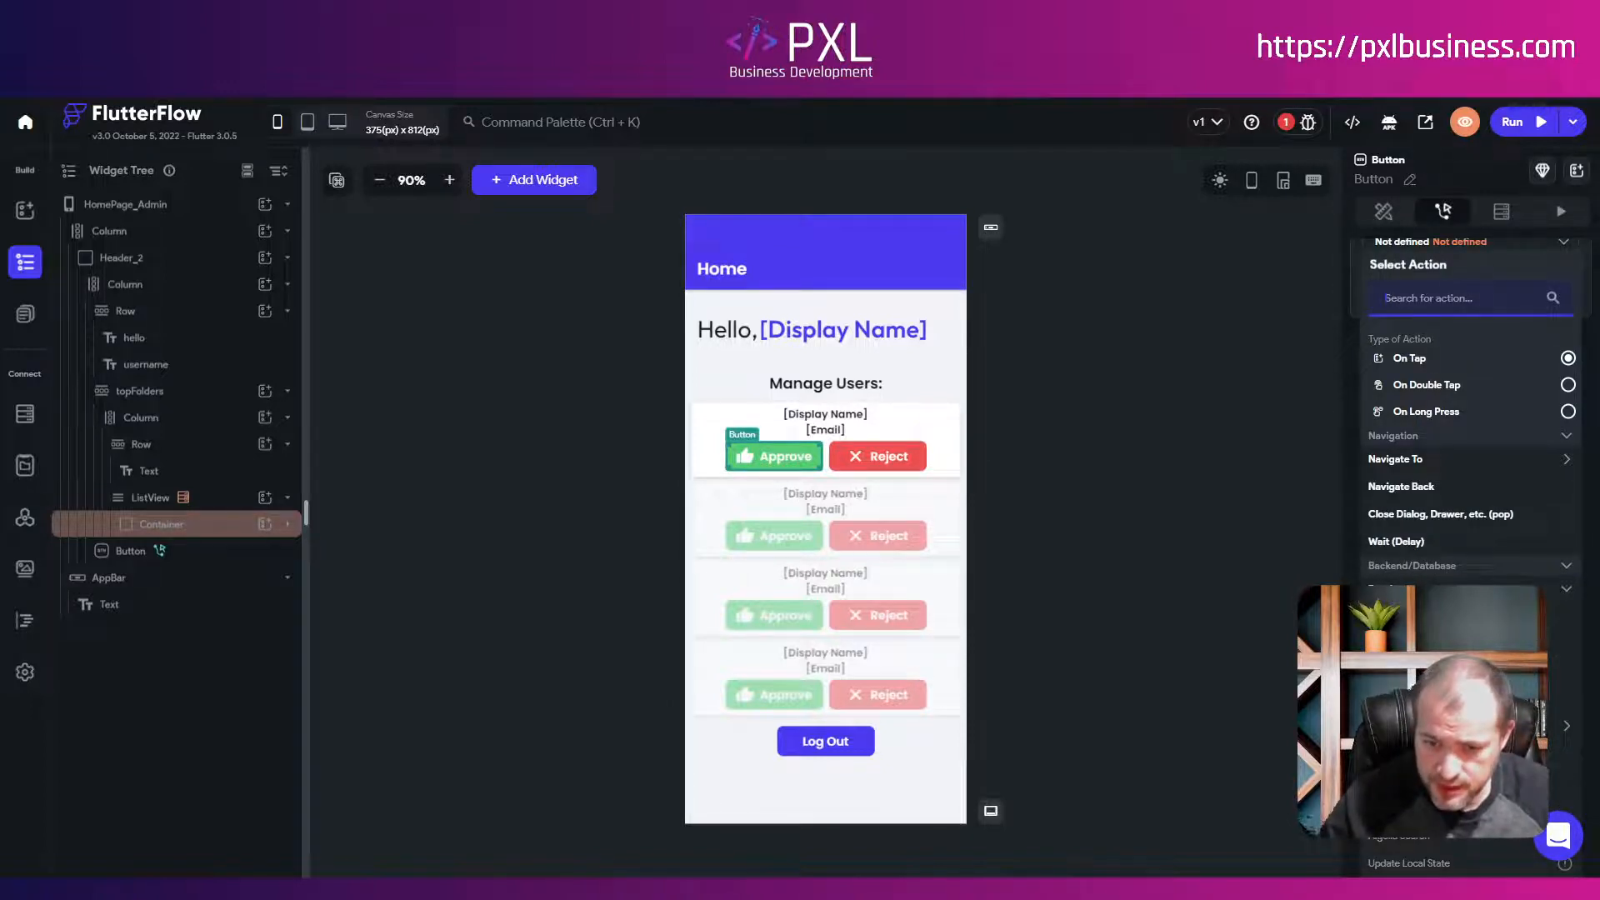
pyautogui.click(1410, 640)
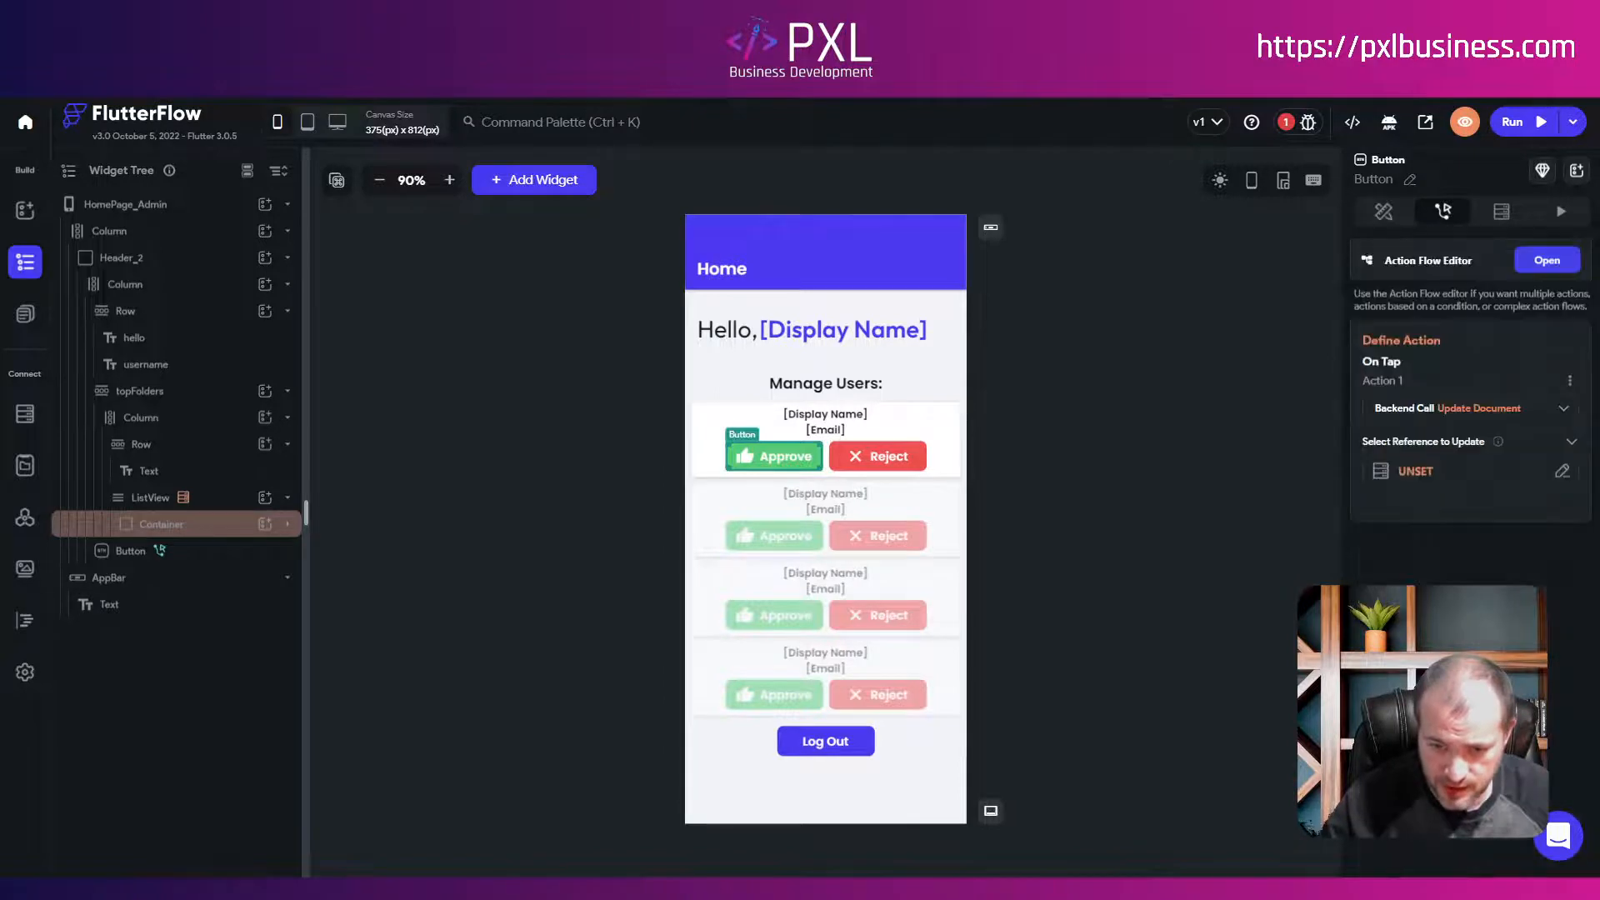
pyautogui.click(1415, 473)
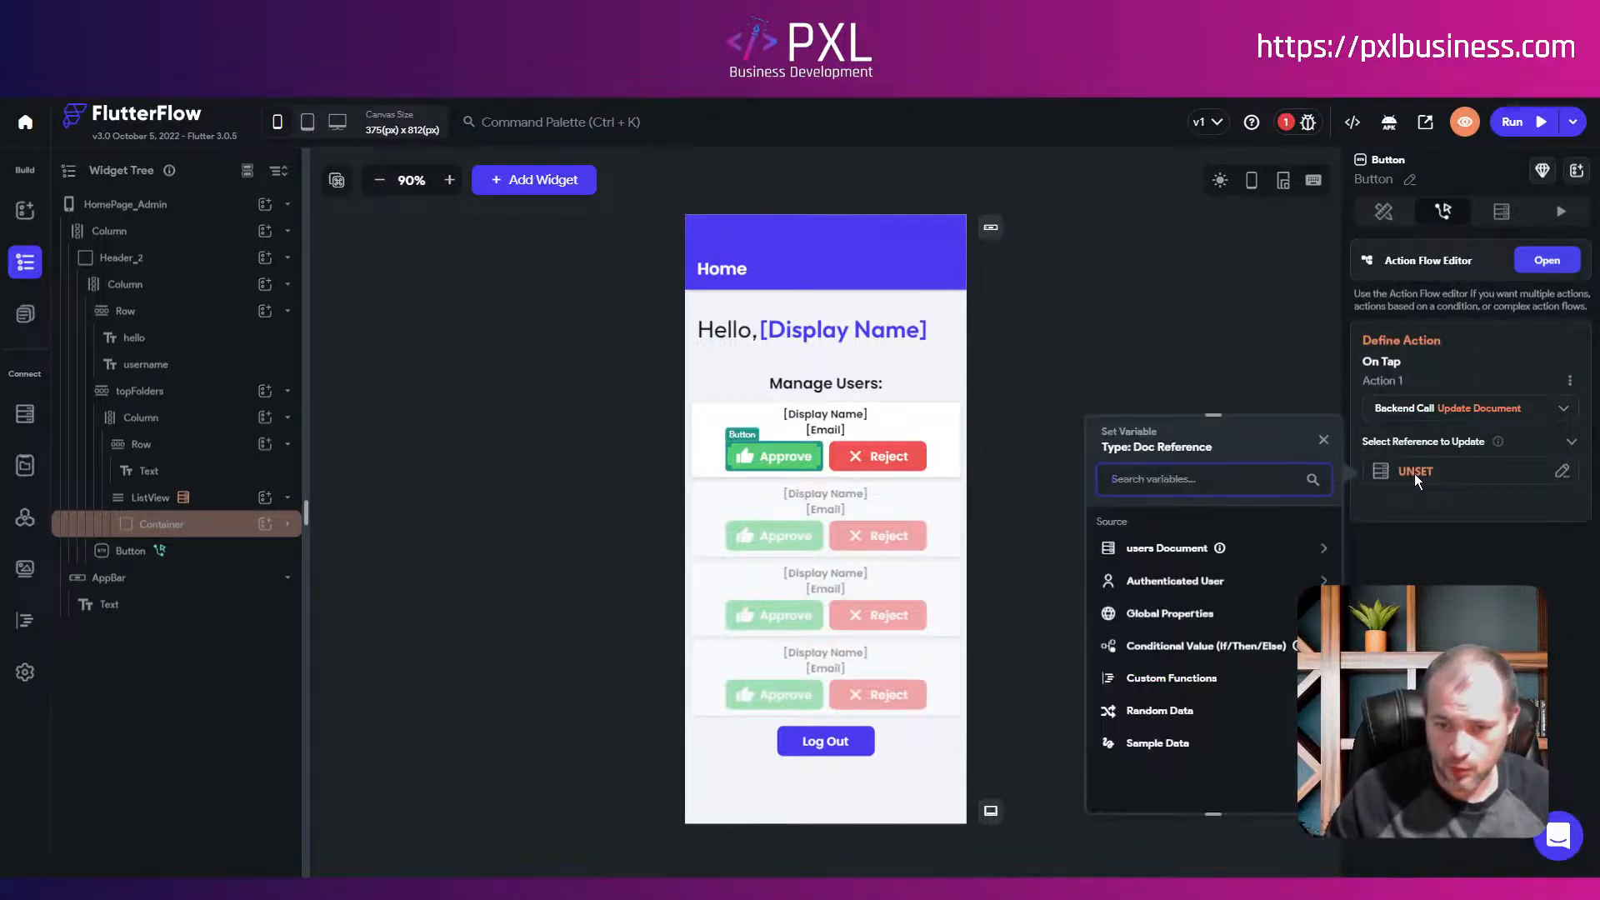
pyautogui.click(1171, 556)
pyautogui.scroll(-3, 1198, 618)
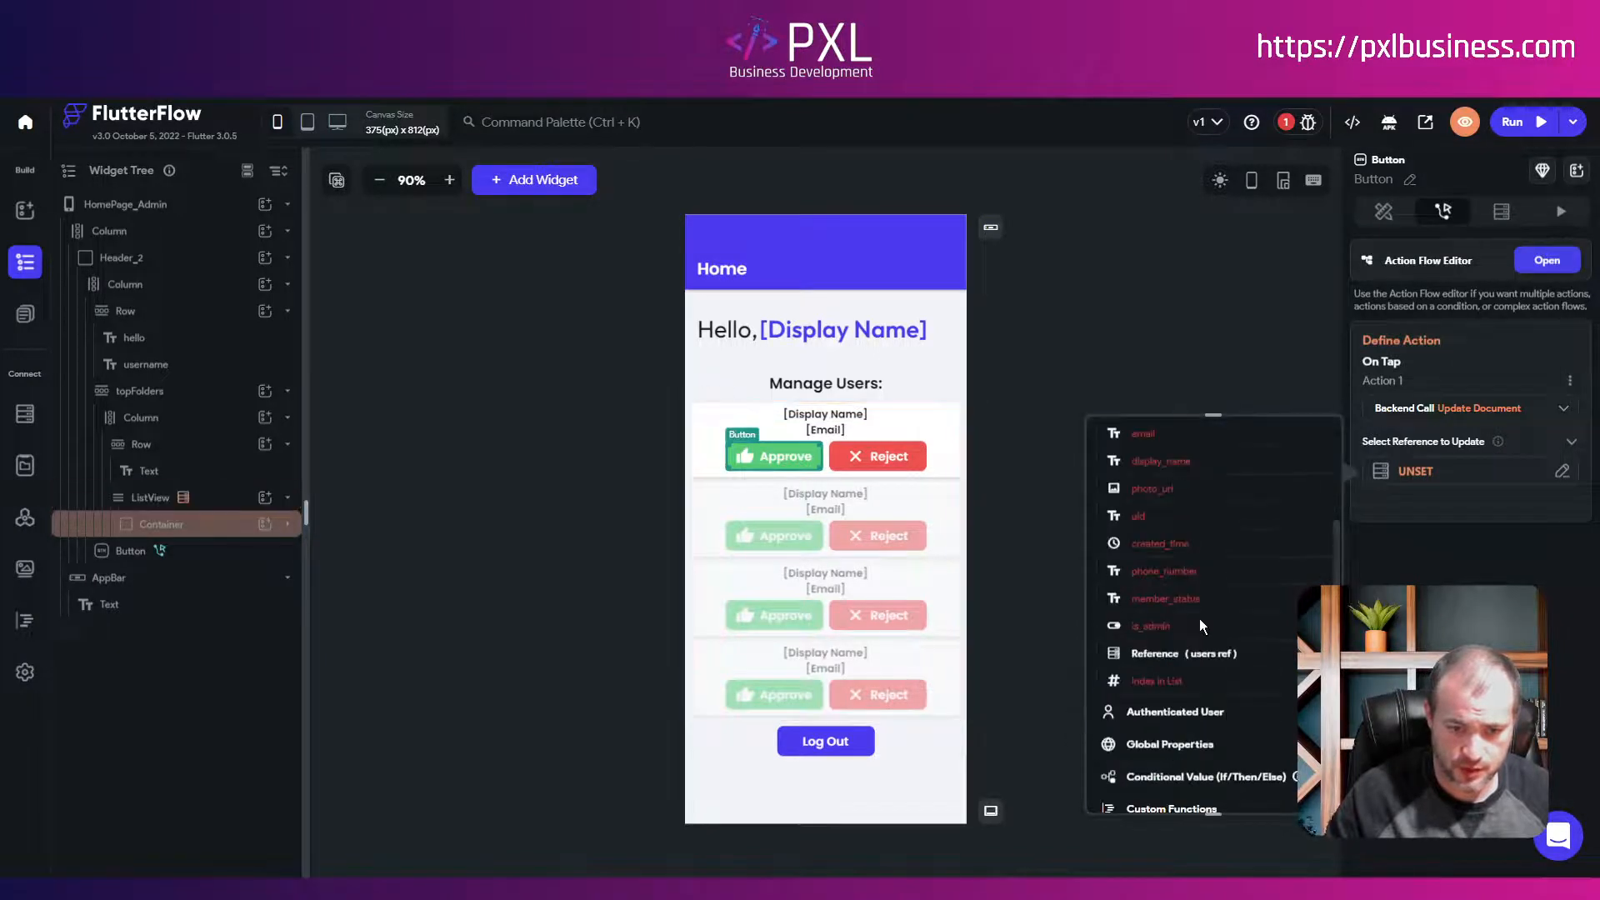
pyautogui.click(1152, 658)
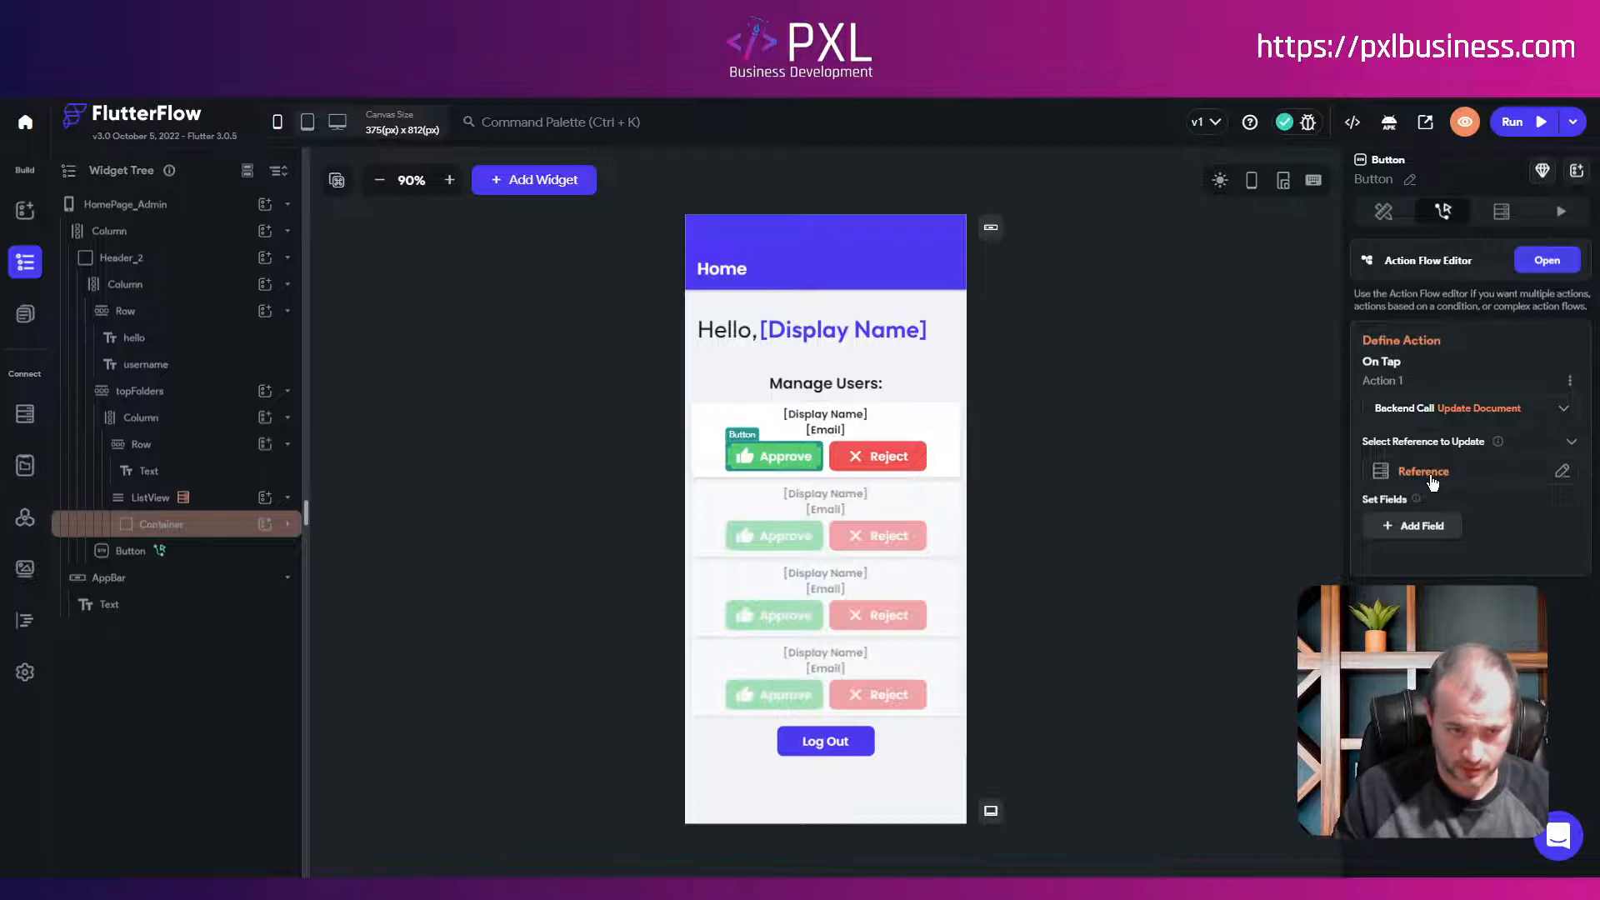
# Step: Add member_status as the field the Approve update sets
pyautogui.click(1428, 532)
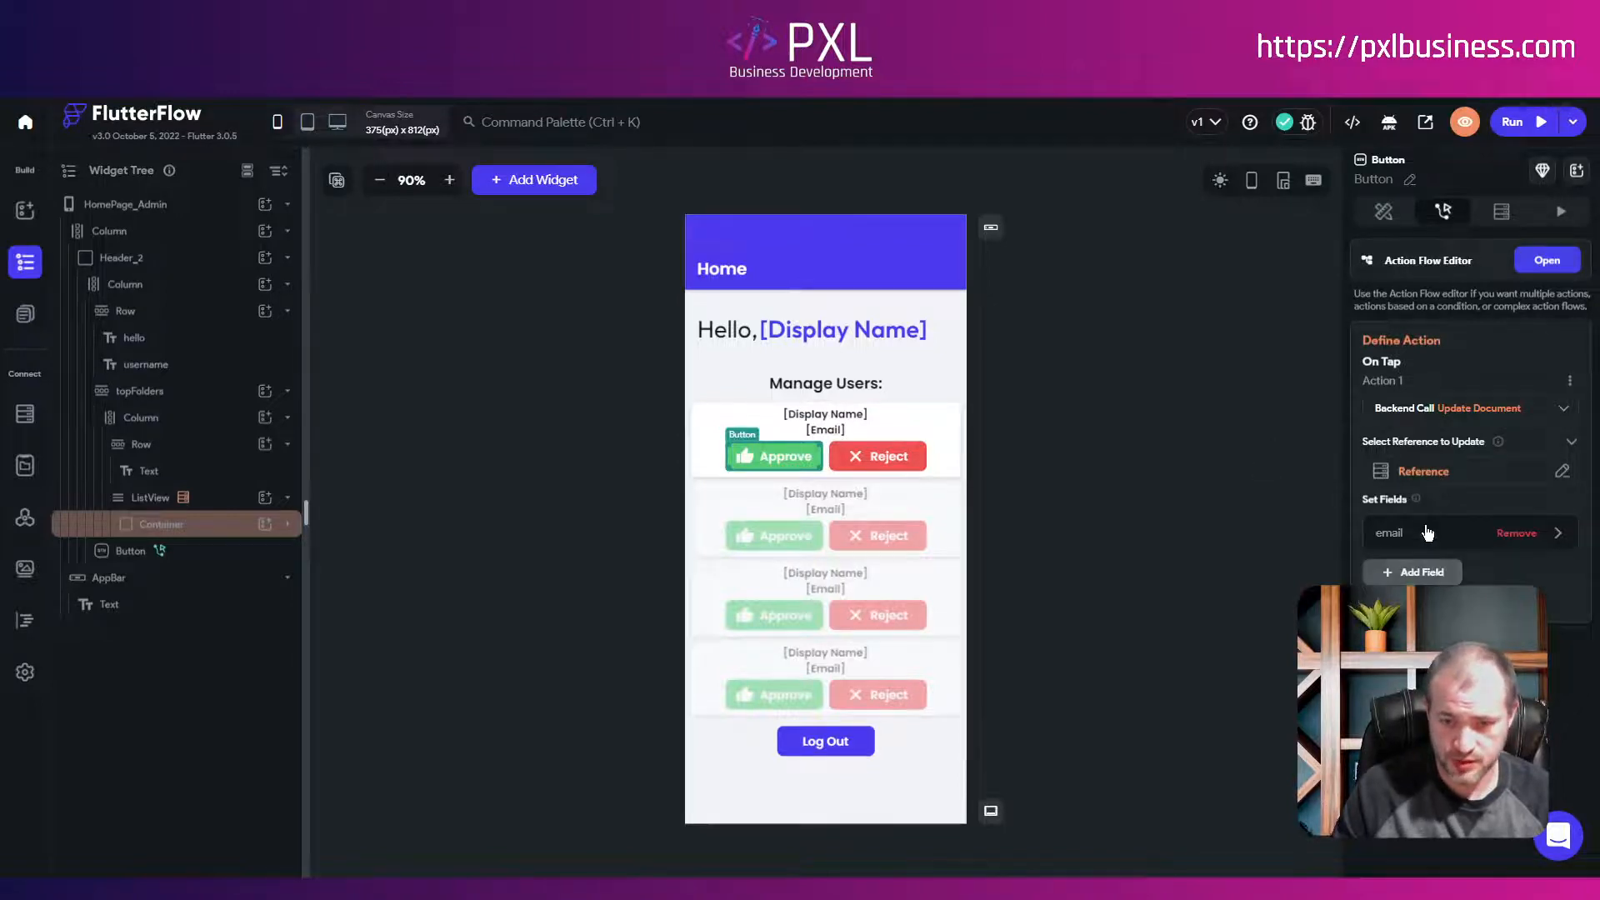
pyautogui.click(1400, 539)
pyautogui.click(1401, 539)
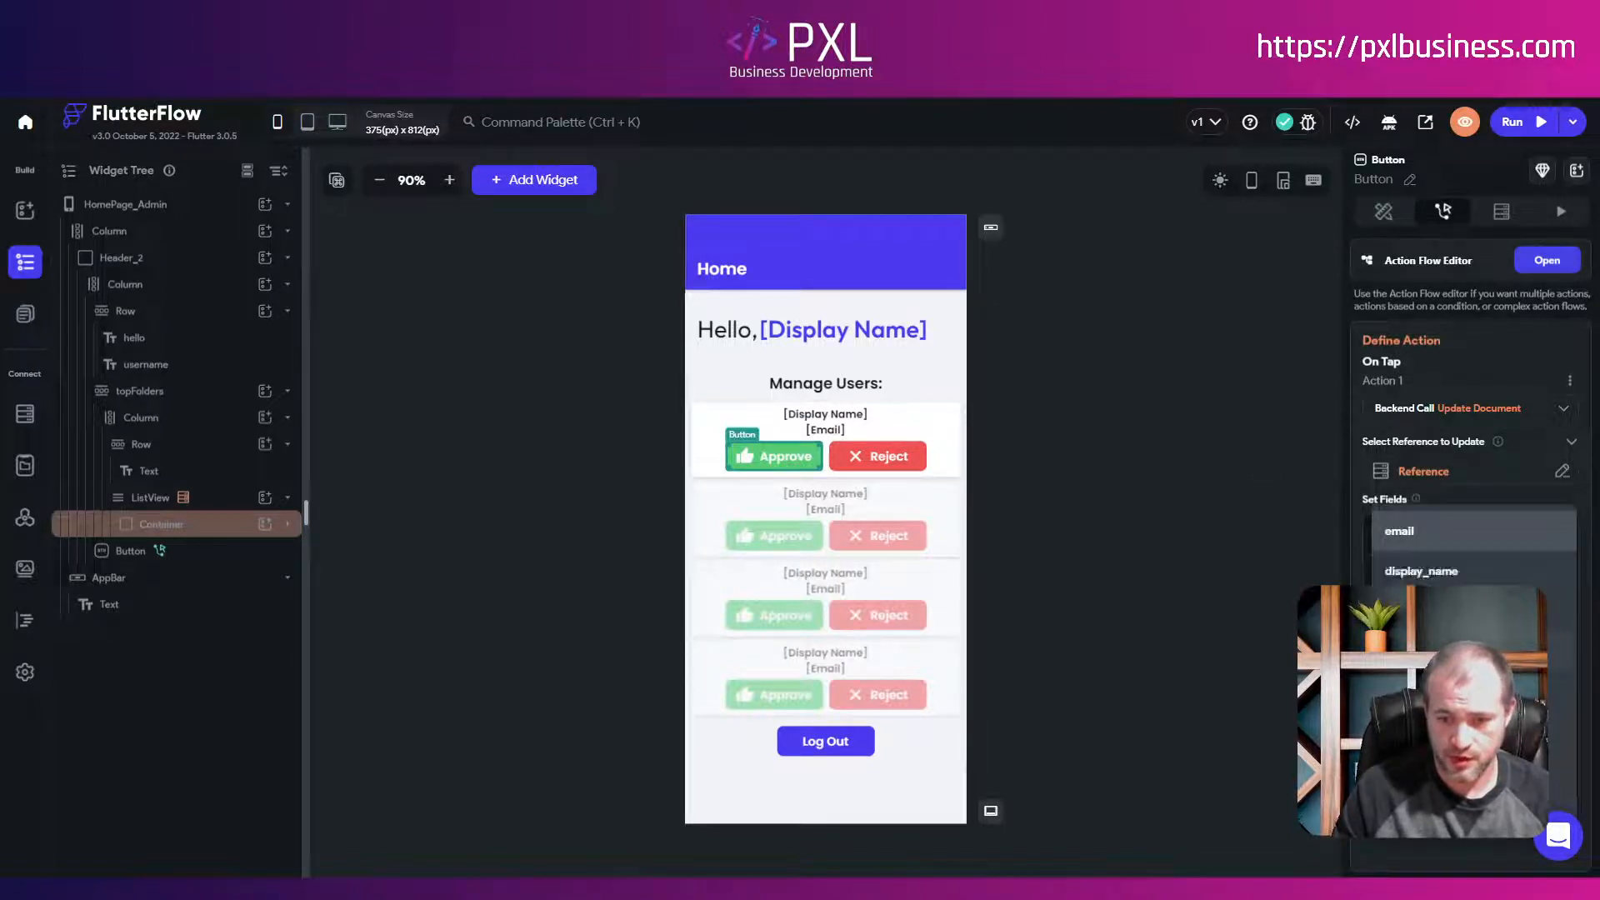
pyautogui.click(1416, 771)
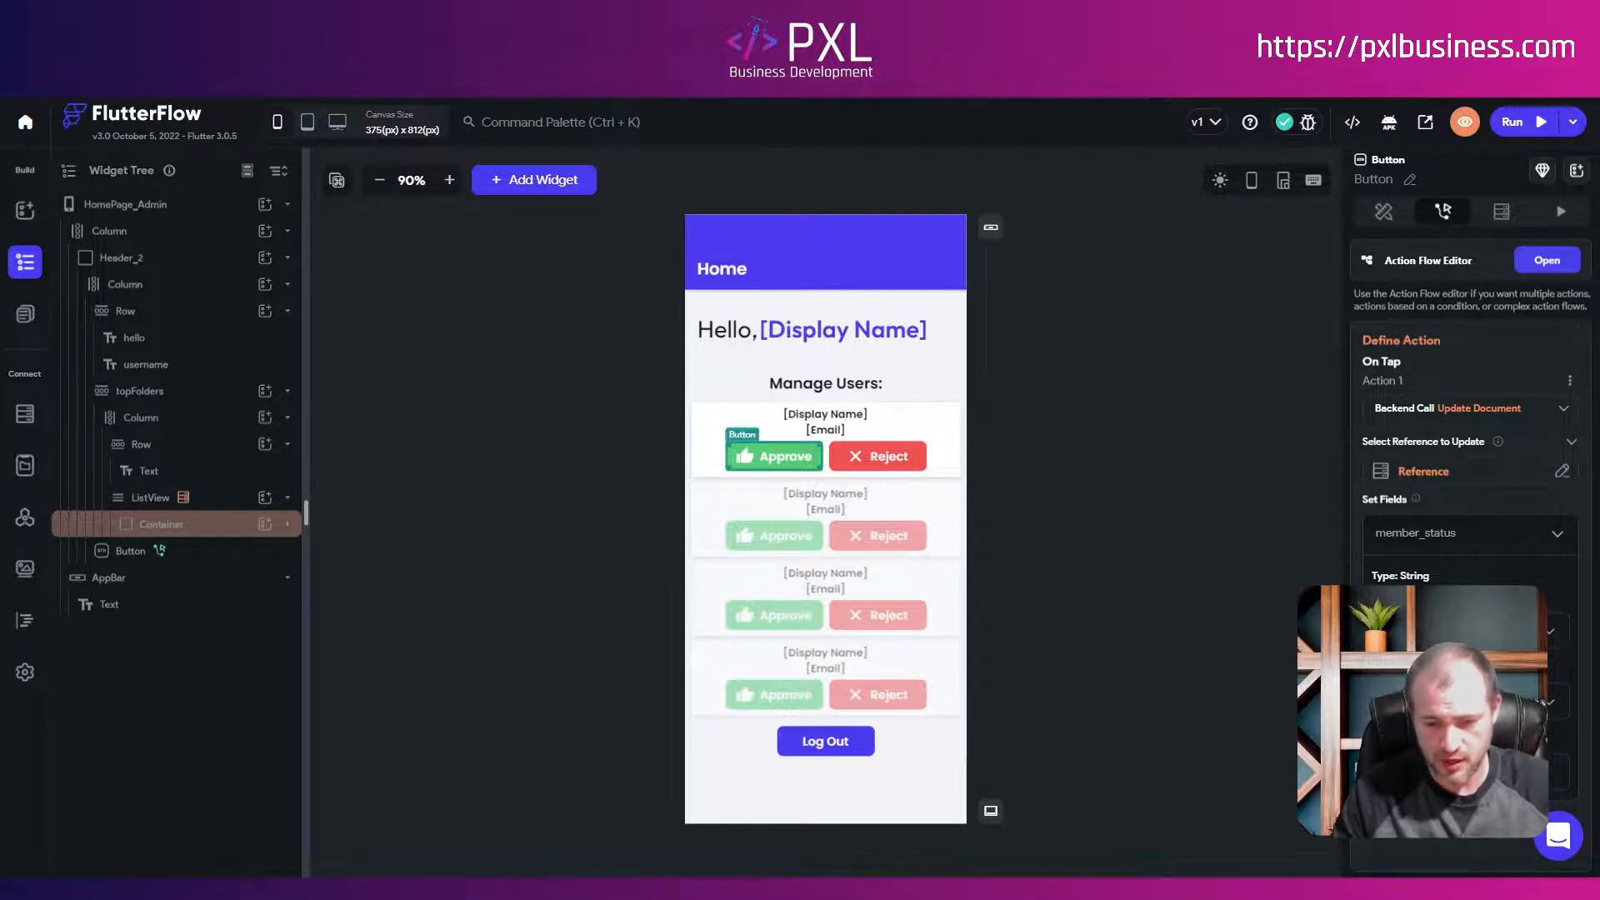
pyautogui.scroll(-1, 1470, 500)
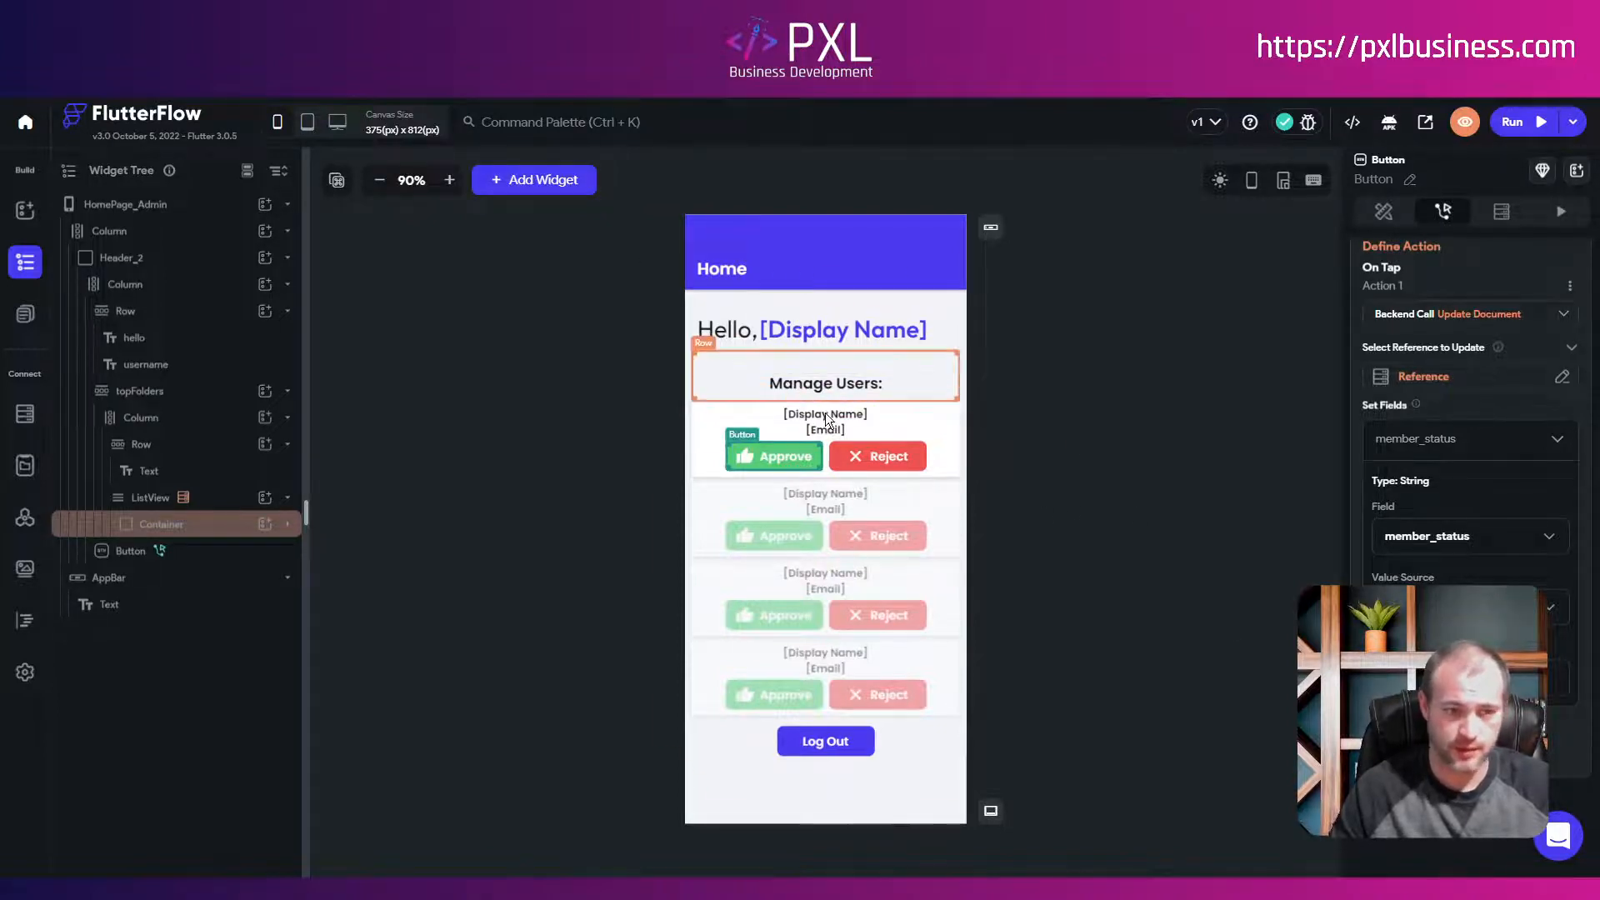
# Step: Give Reject an Update Document action targeting the listed user's document reference
pyautogui.click(897, 457)
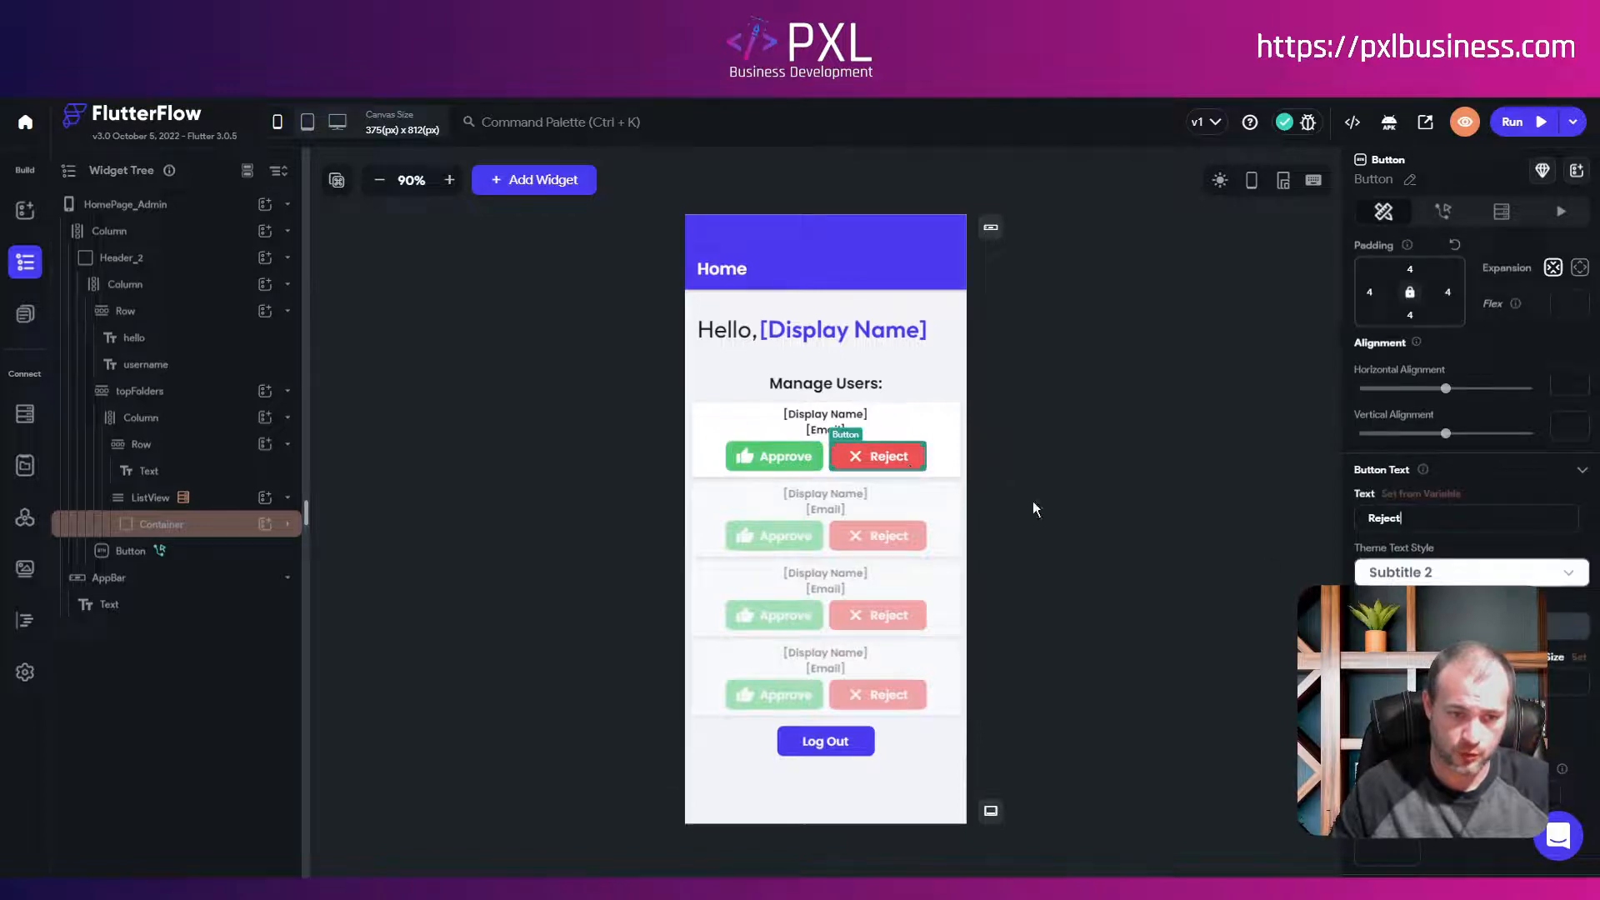
pyautogui.click(1446, 212)
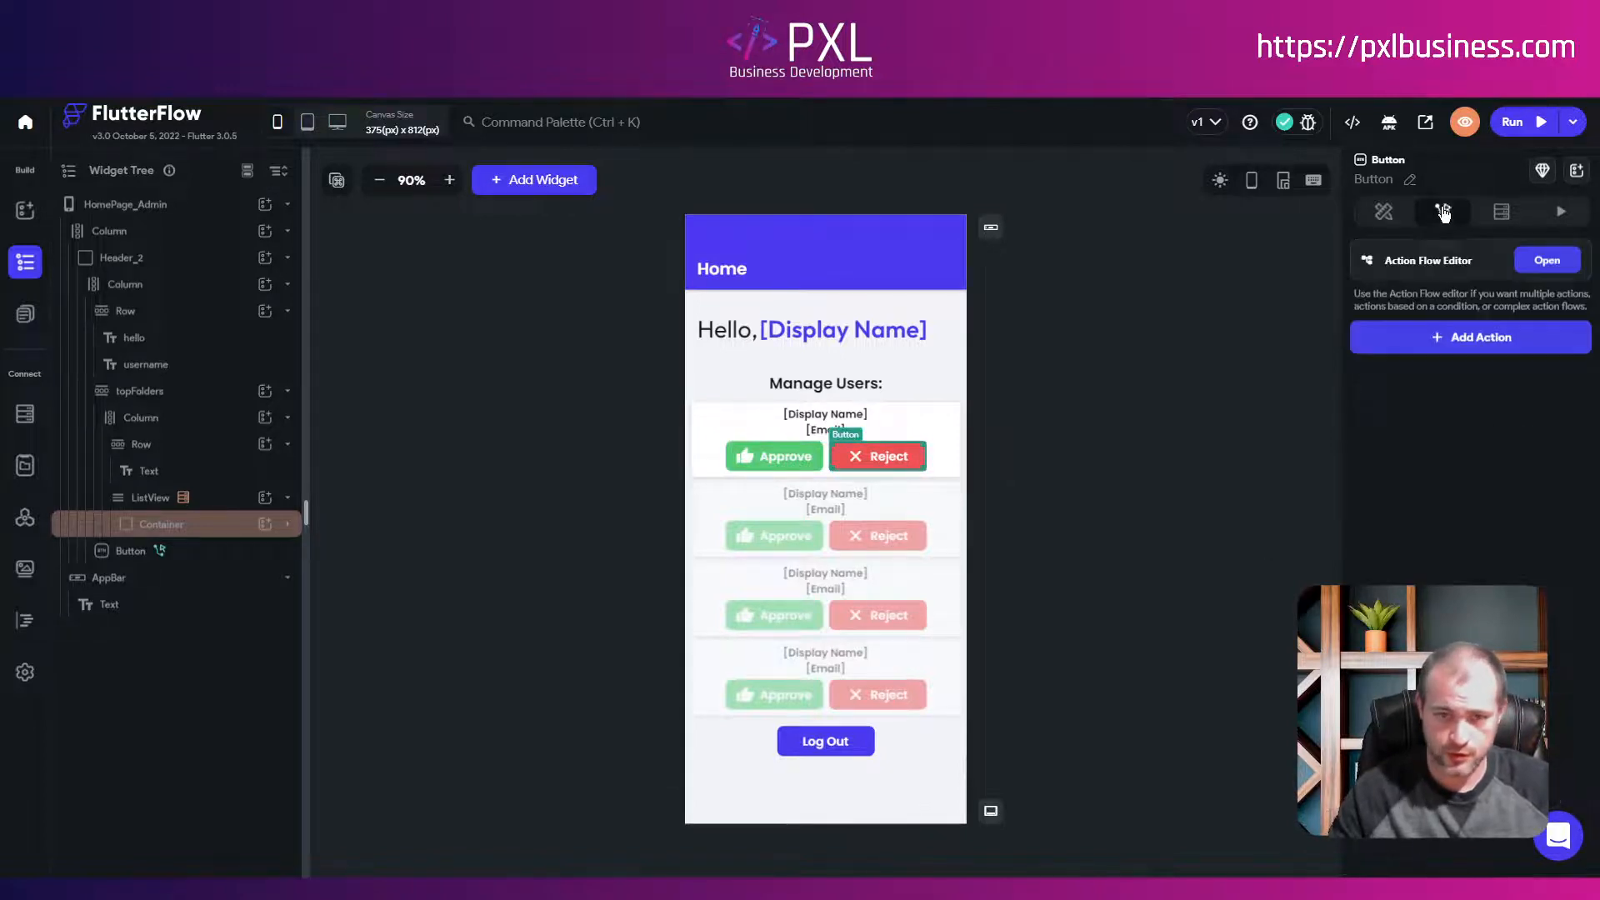
pyautogui.click(1466, 337)
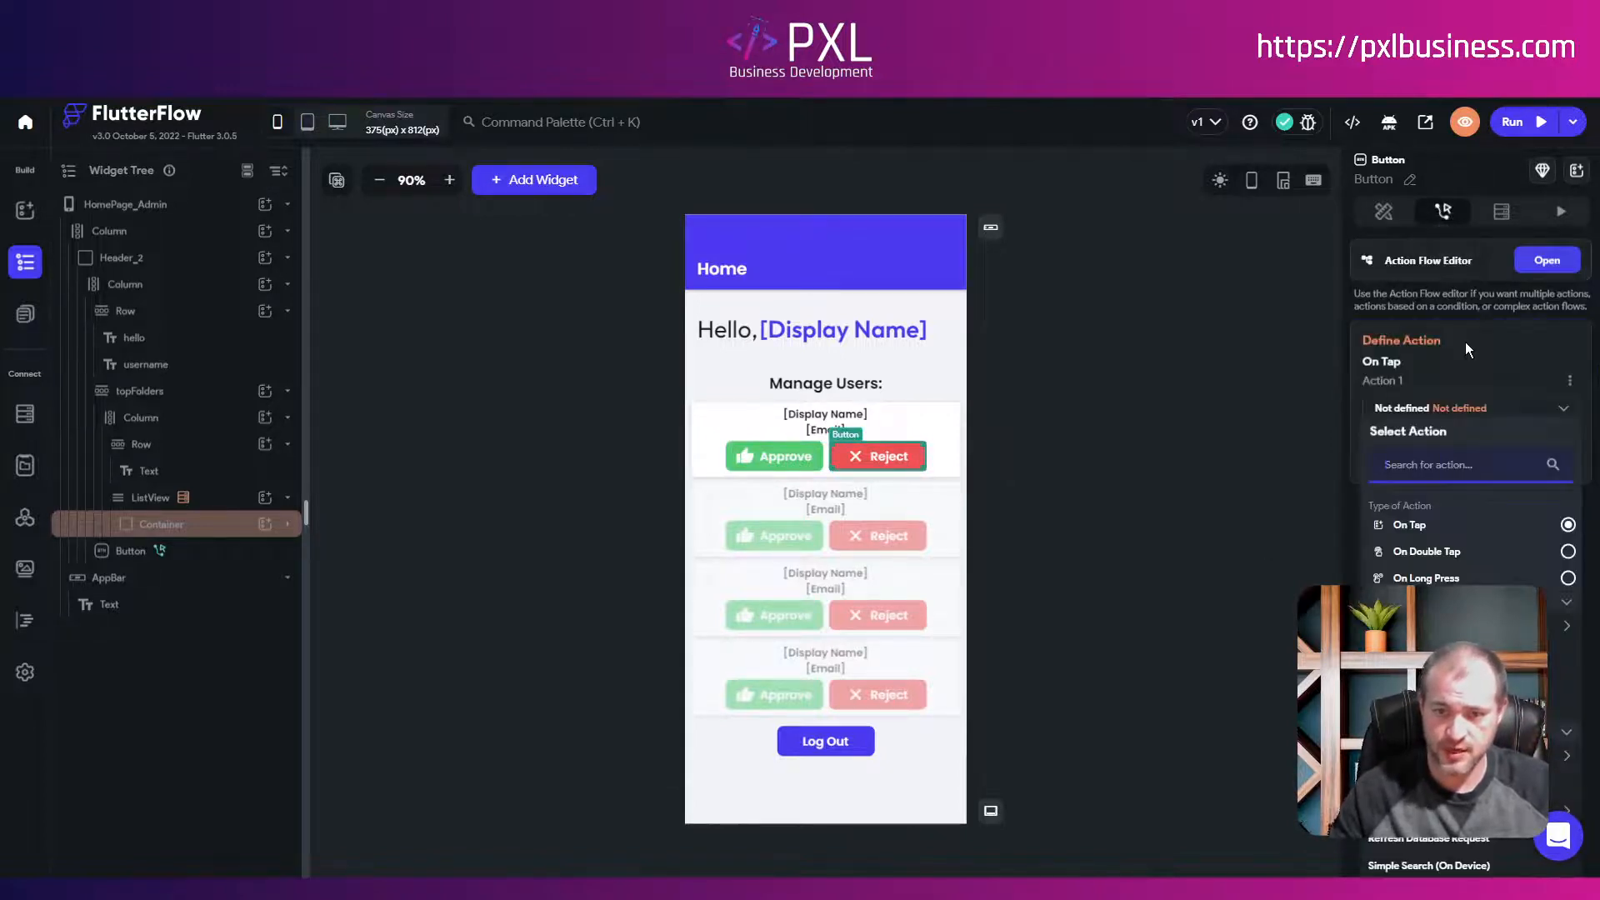
pyautogui.scroll(-2, 1470, 417)
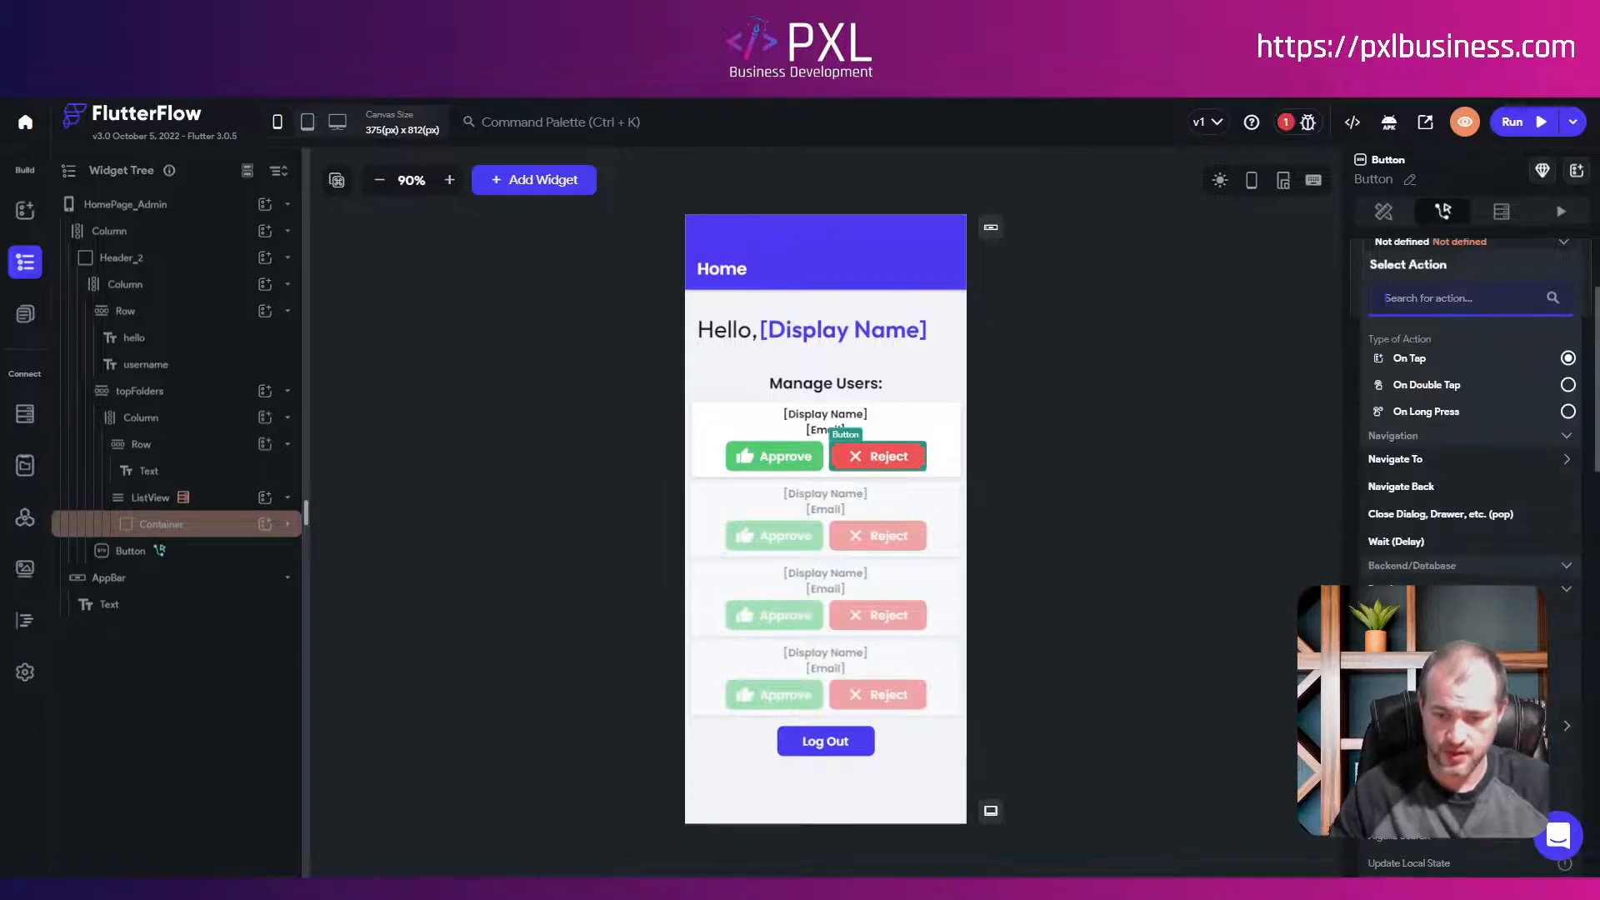
pyautogui.click(1408, 639)
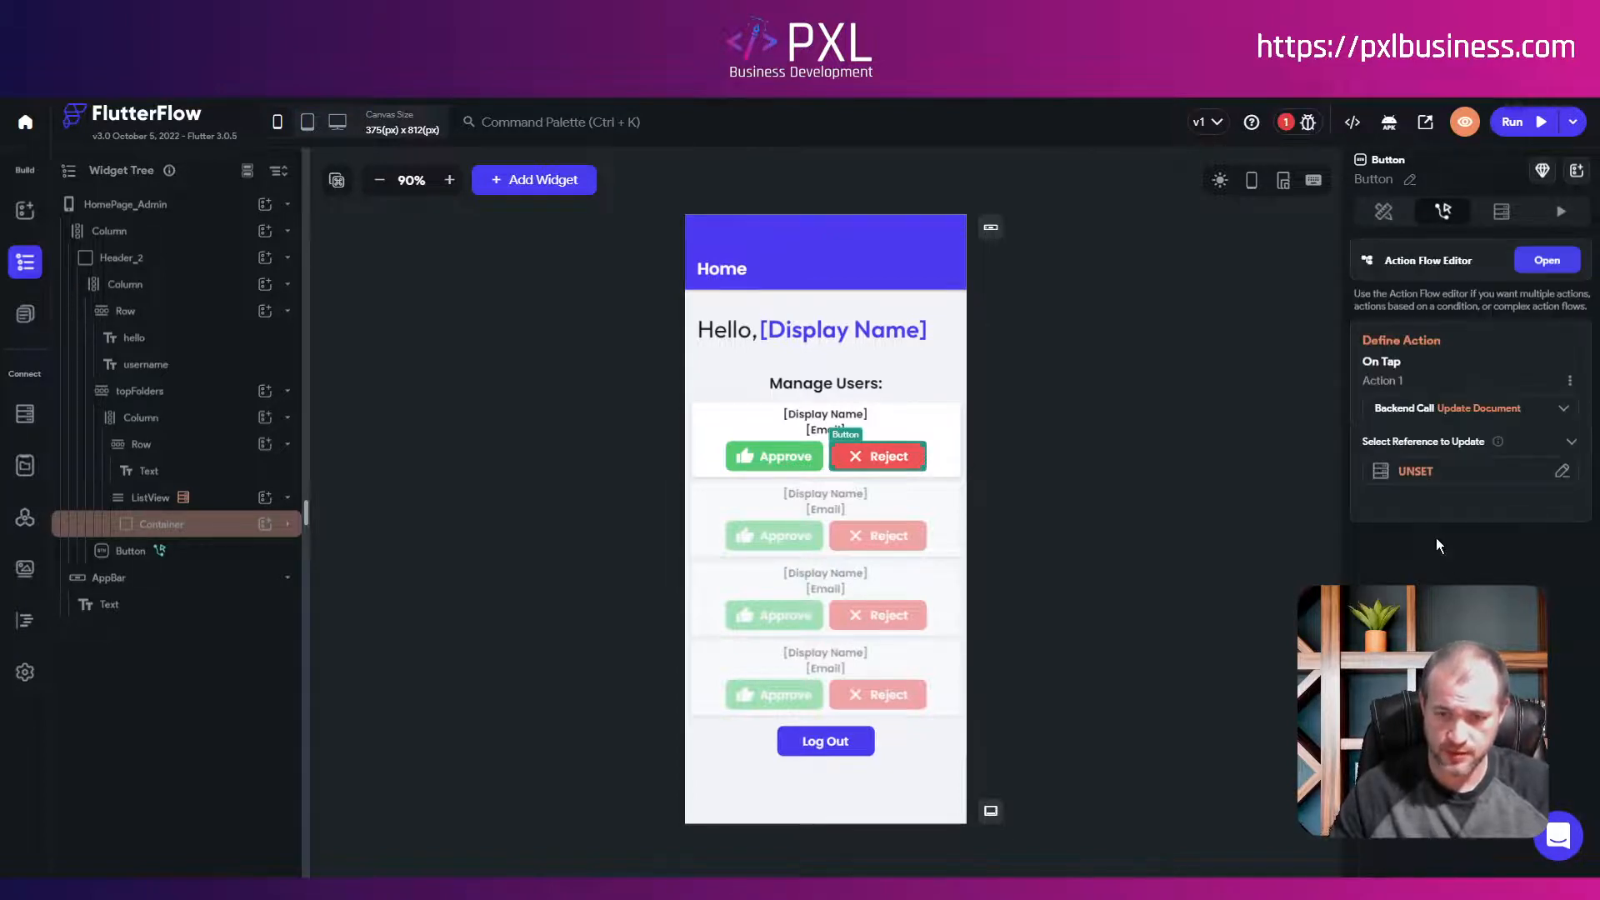
pyautogui.click(1411, 469)
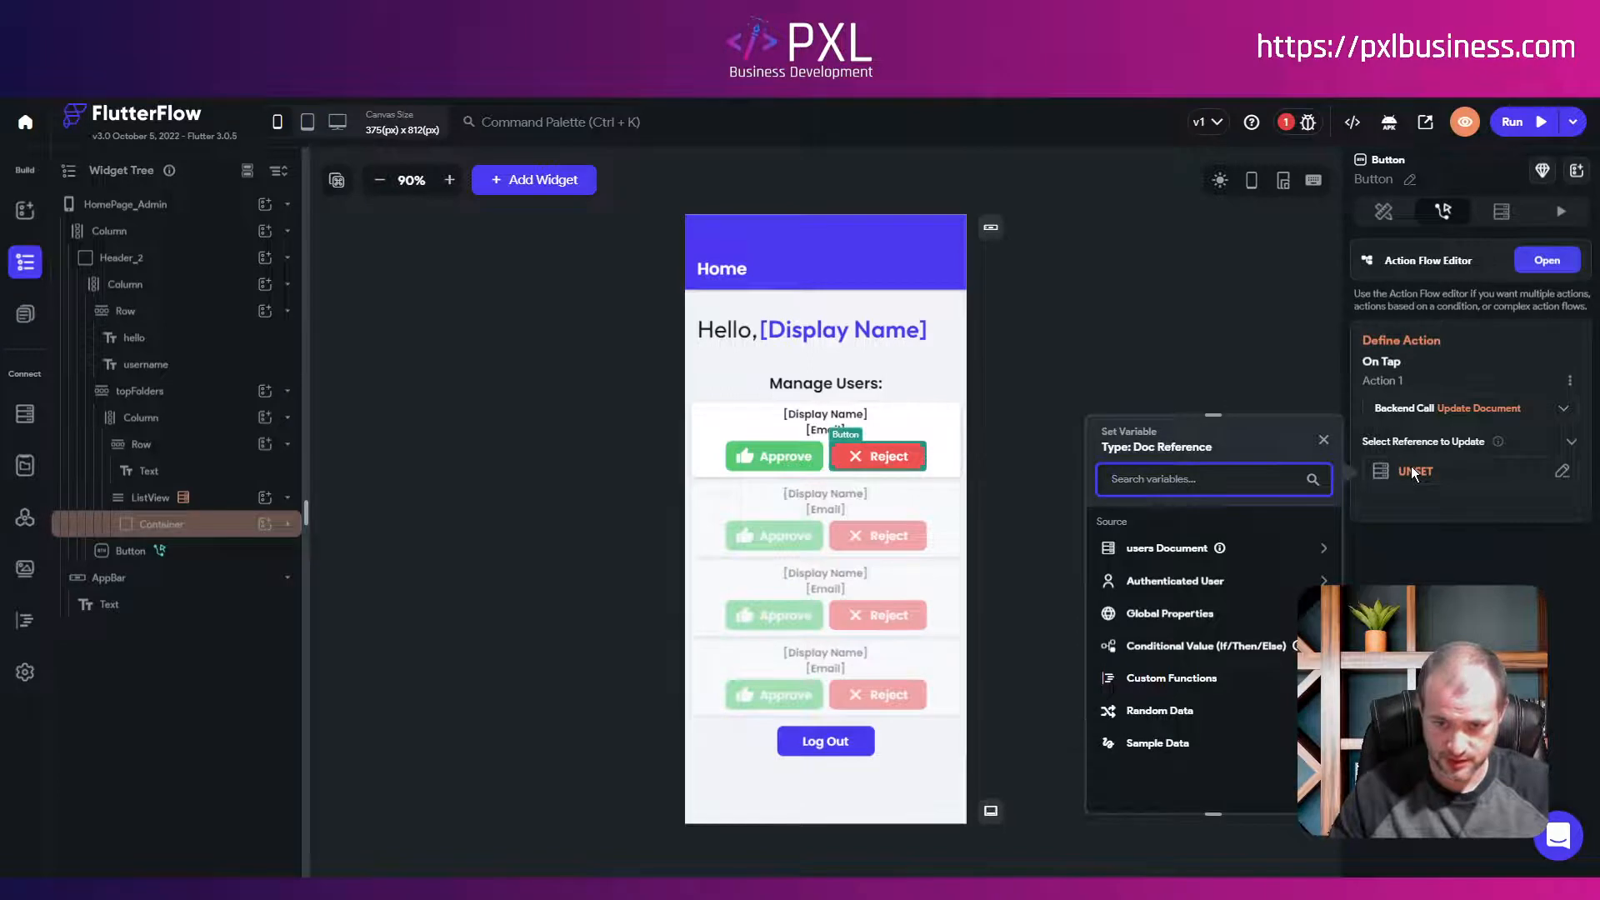
pyautogui.click(1145, 550)
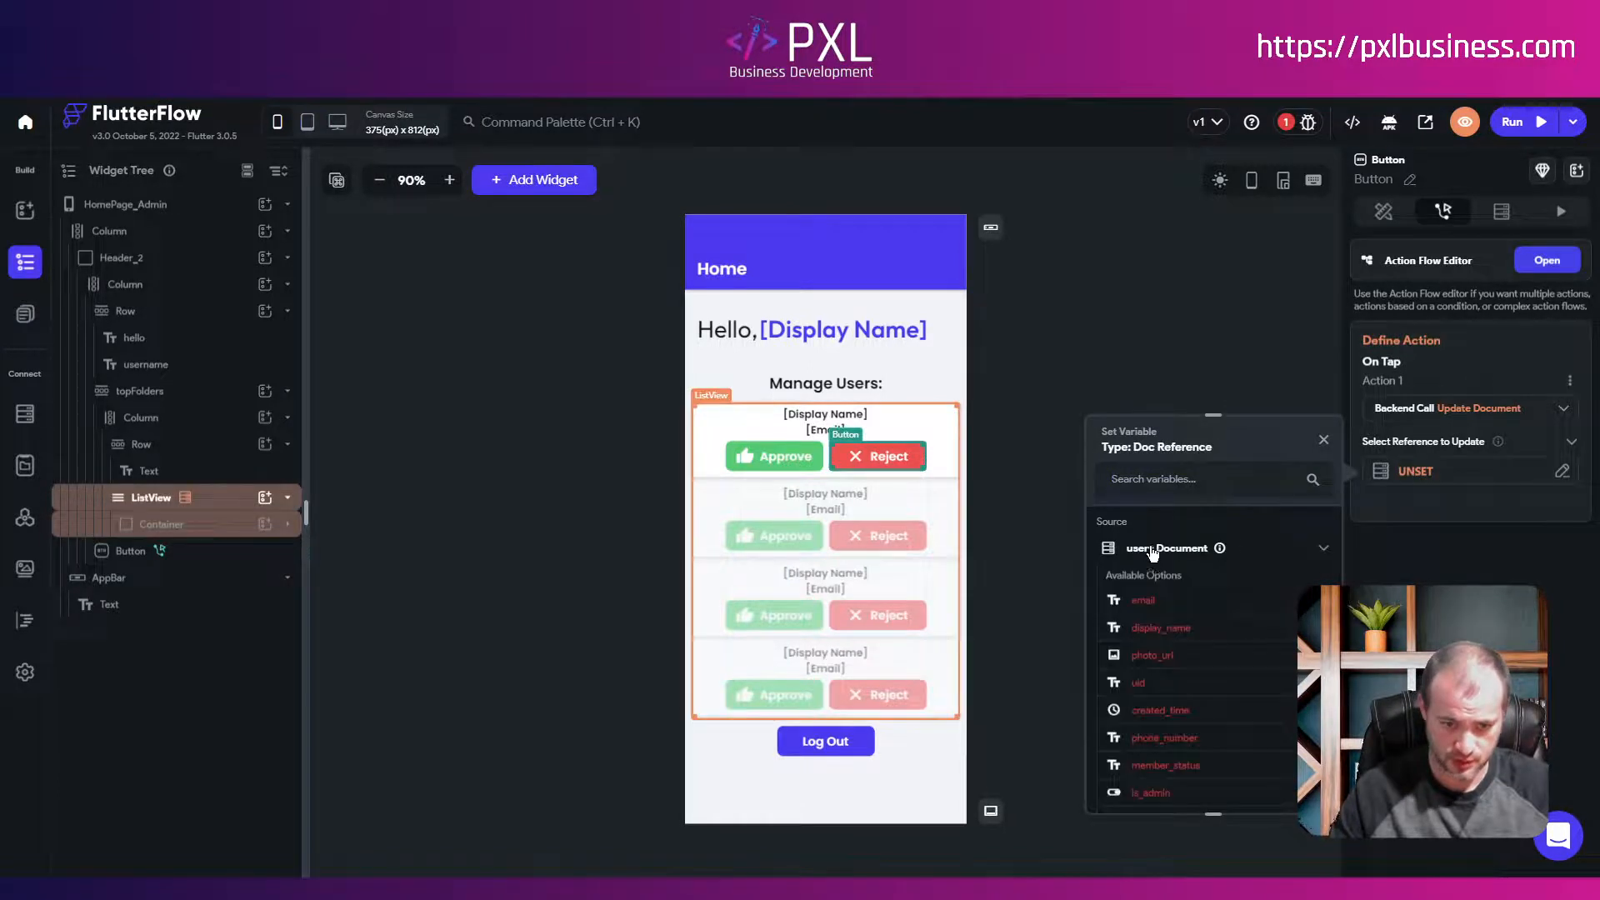
pyautogui.scroll(-3, 1148, 678)
pyautogui.click(1161, 738)
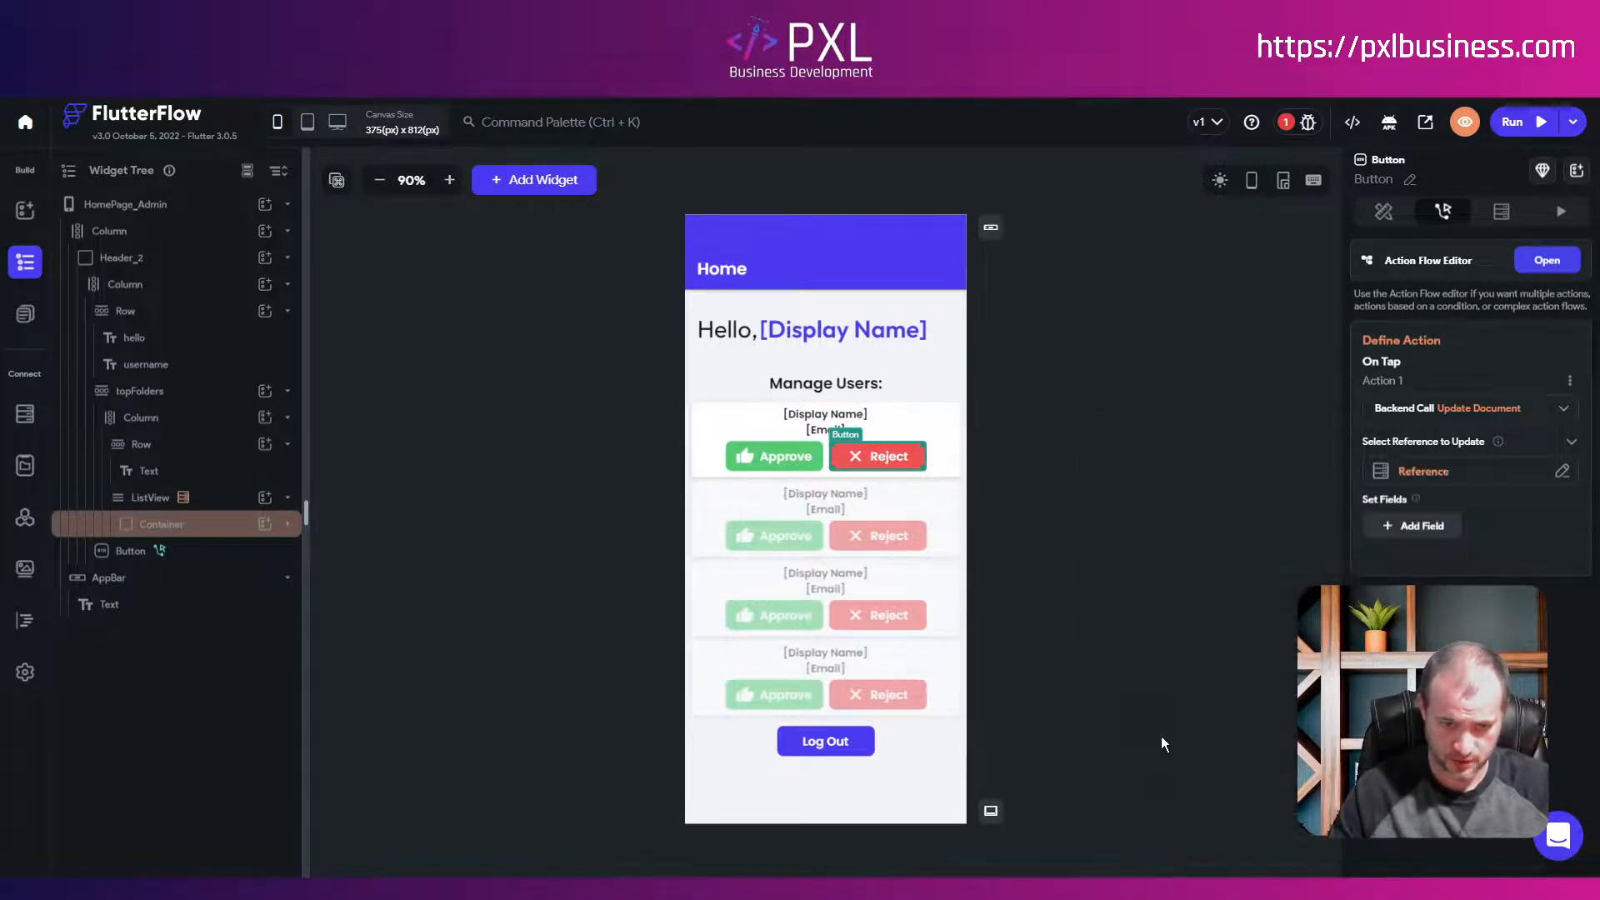
# Step: Make the Reject update write the member_status field instead of email
pyautogui.click(1425, 539)
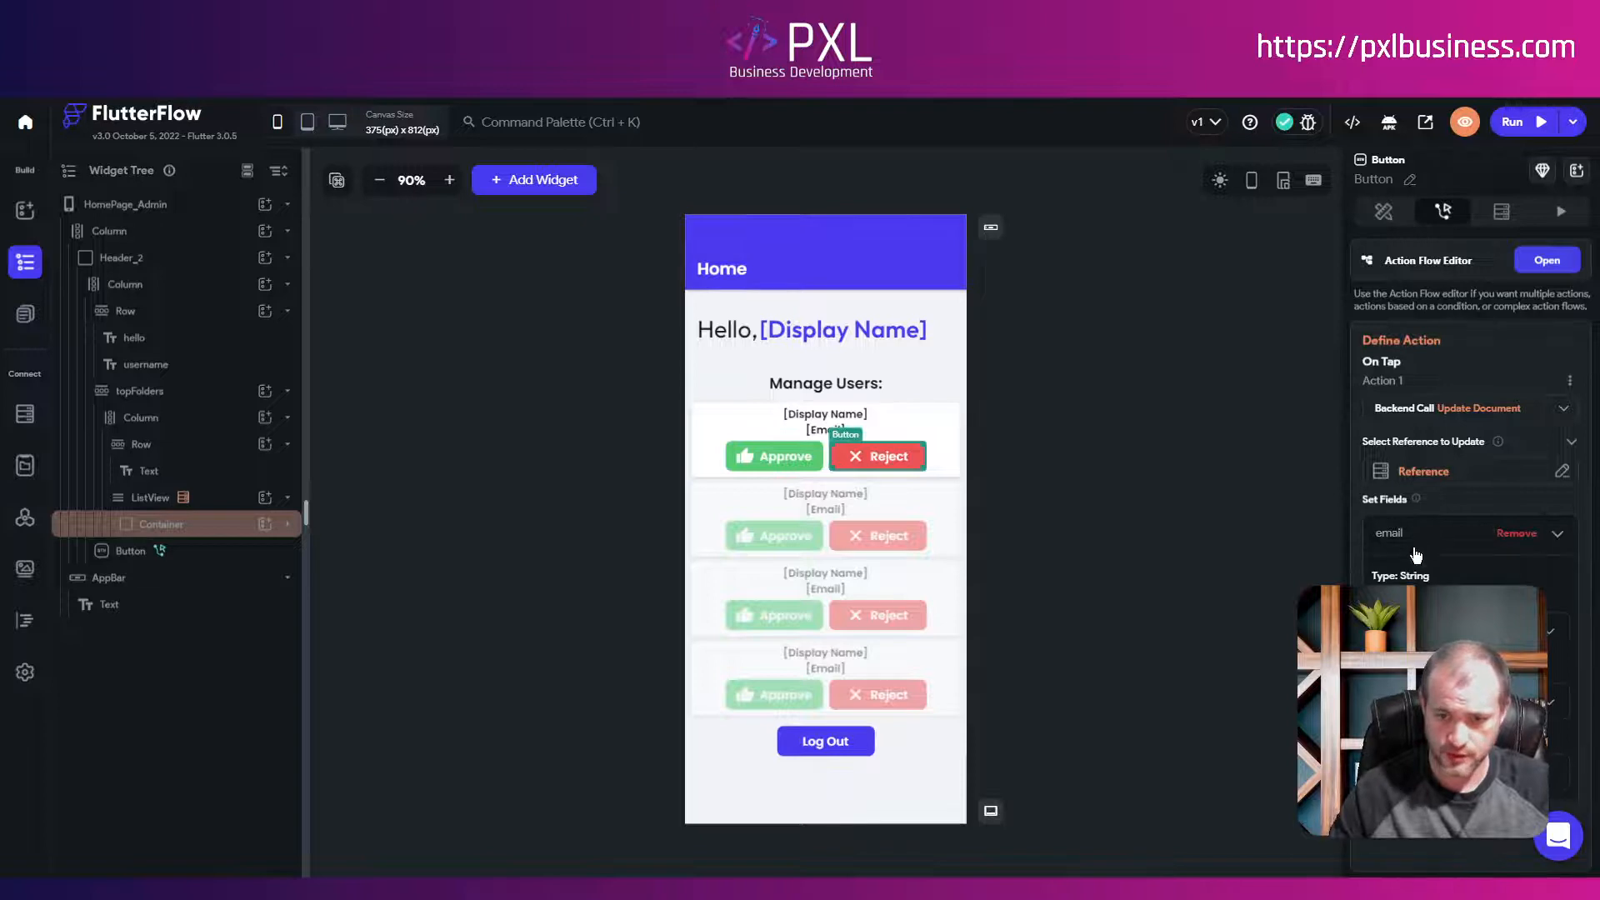
pyautogui.click(1466, 533)
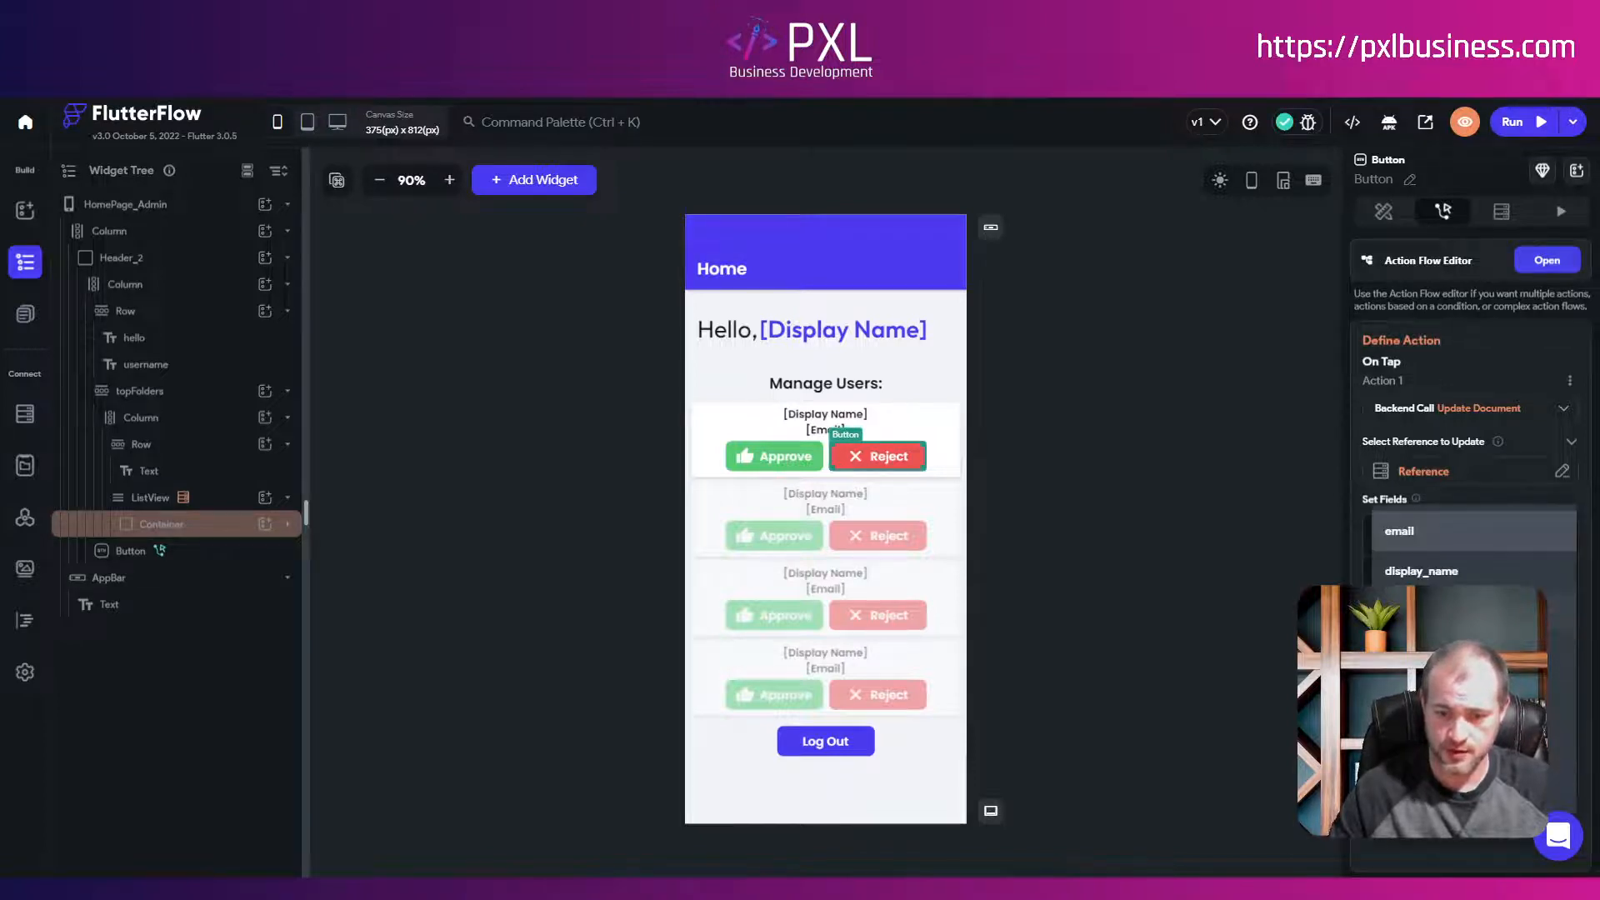
pyautogui.click(1437, 771)
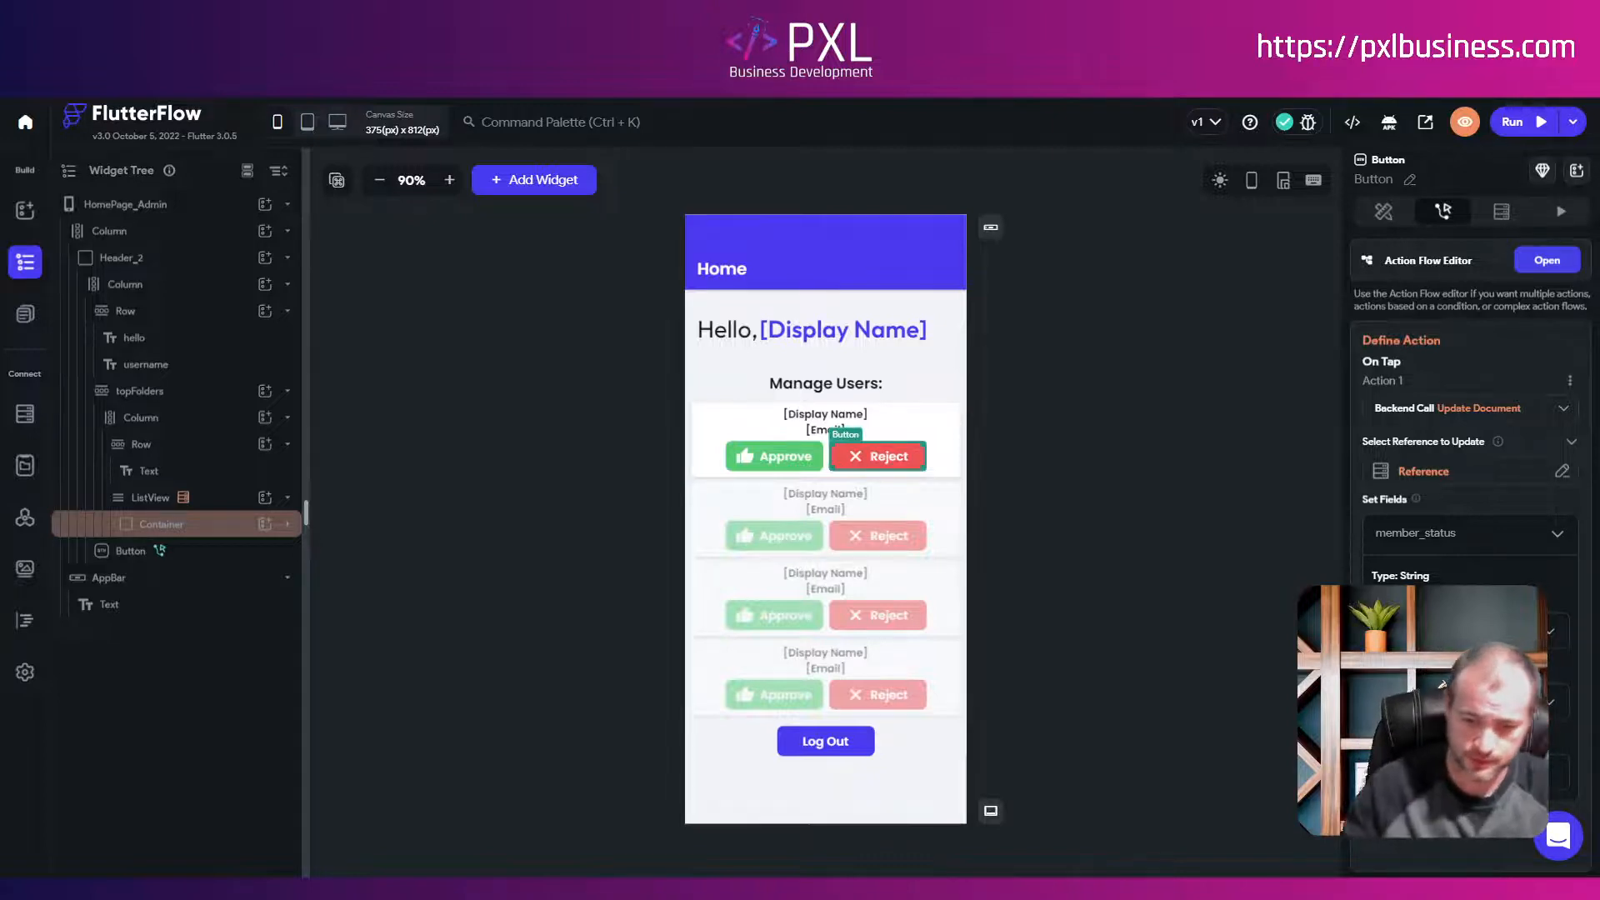
pyautogui.scroll(-1, 1466, 500)
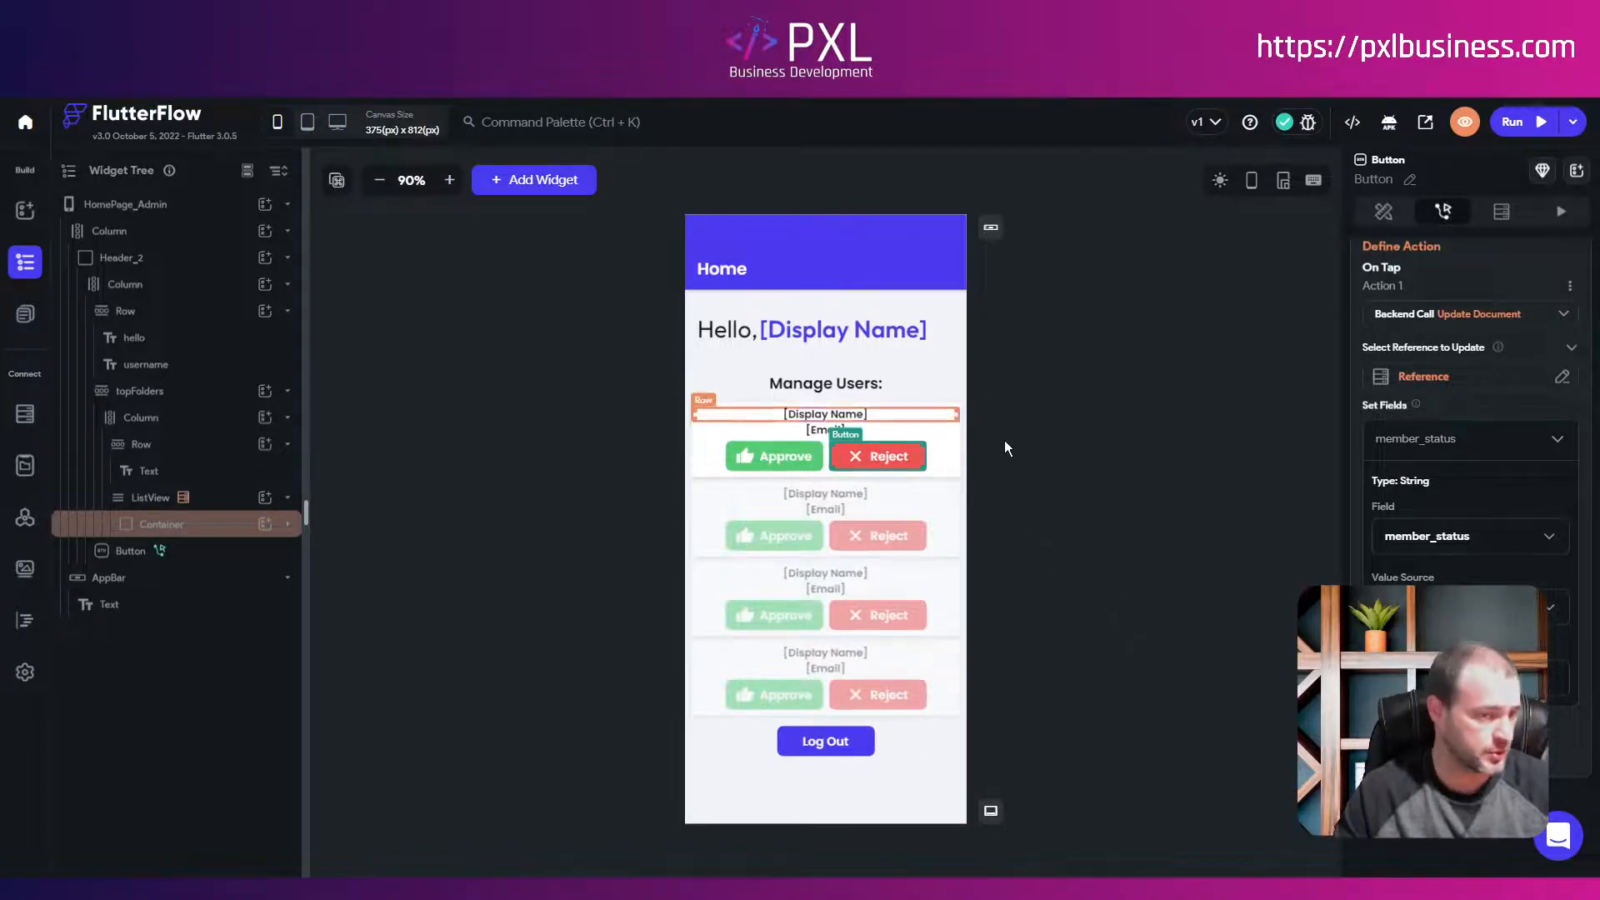
pyautogui.click(1062, 495)
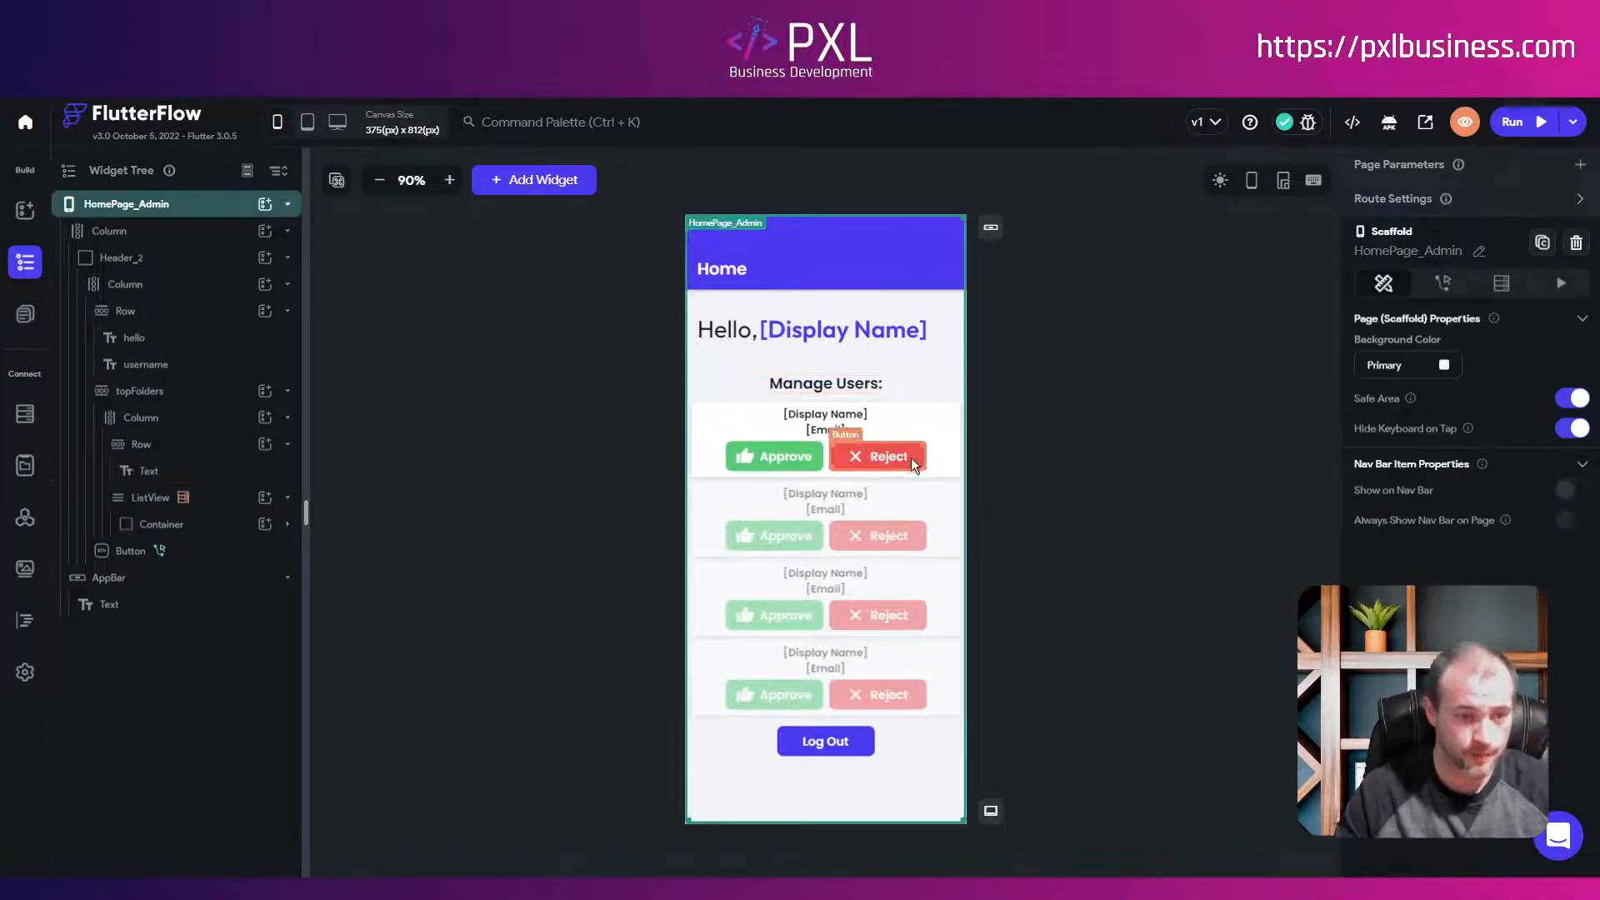
pyautogui.click(25, 313)
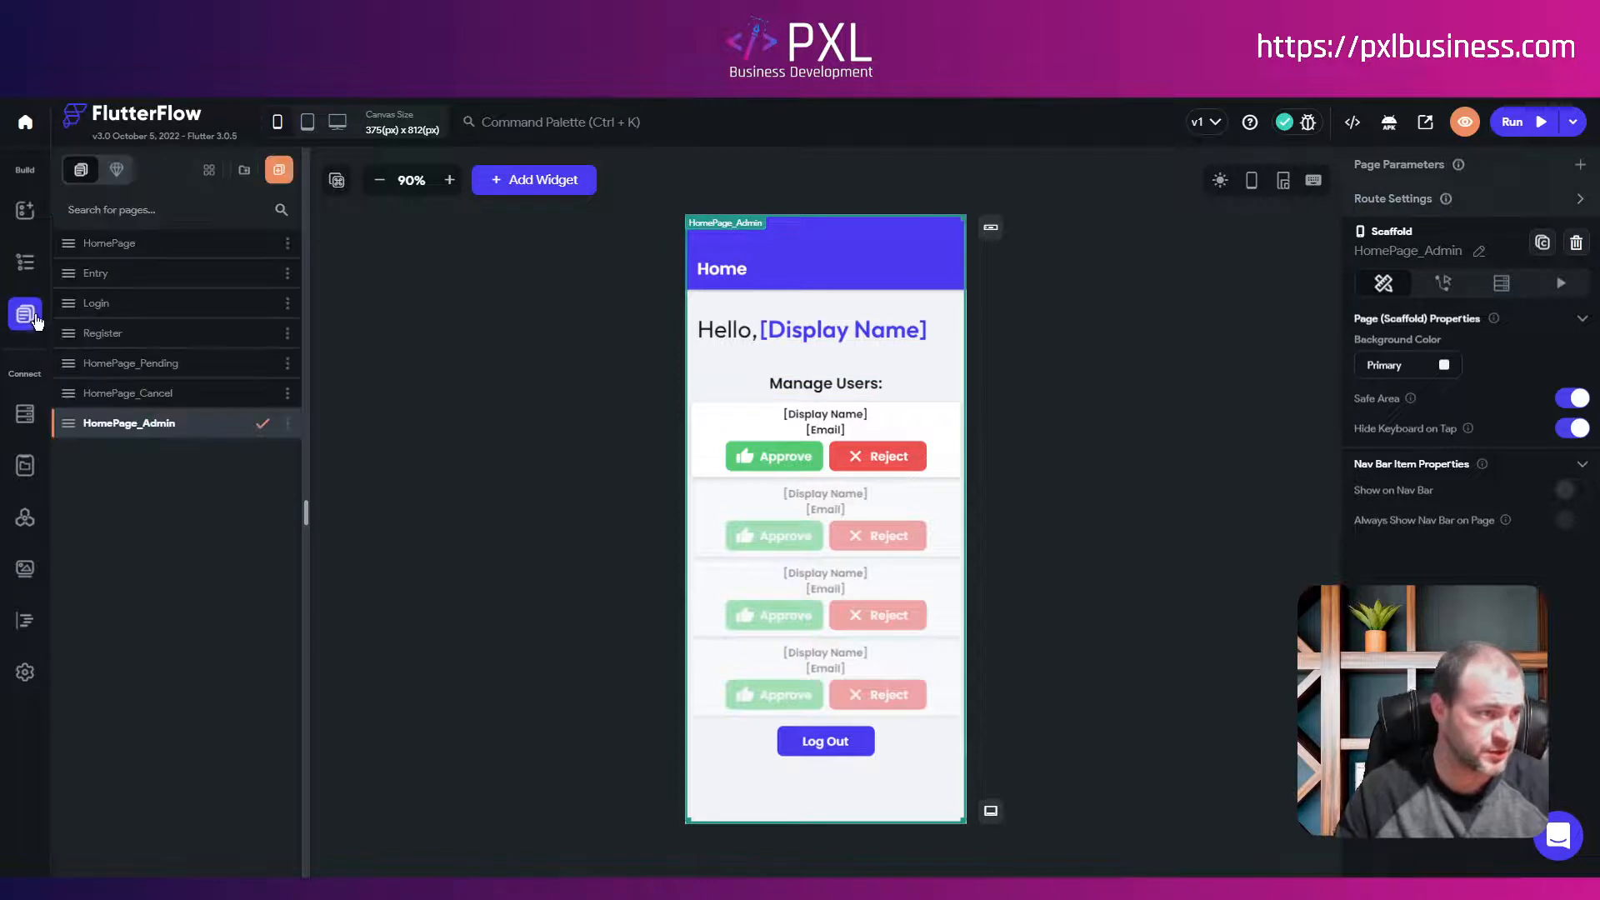
pyautogui.click(126, 243)
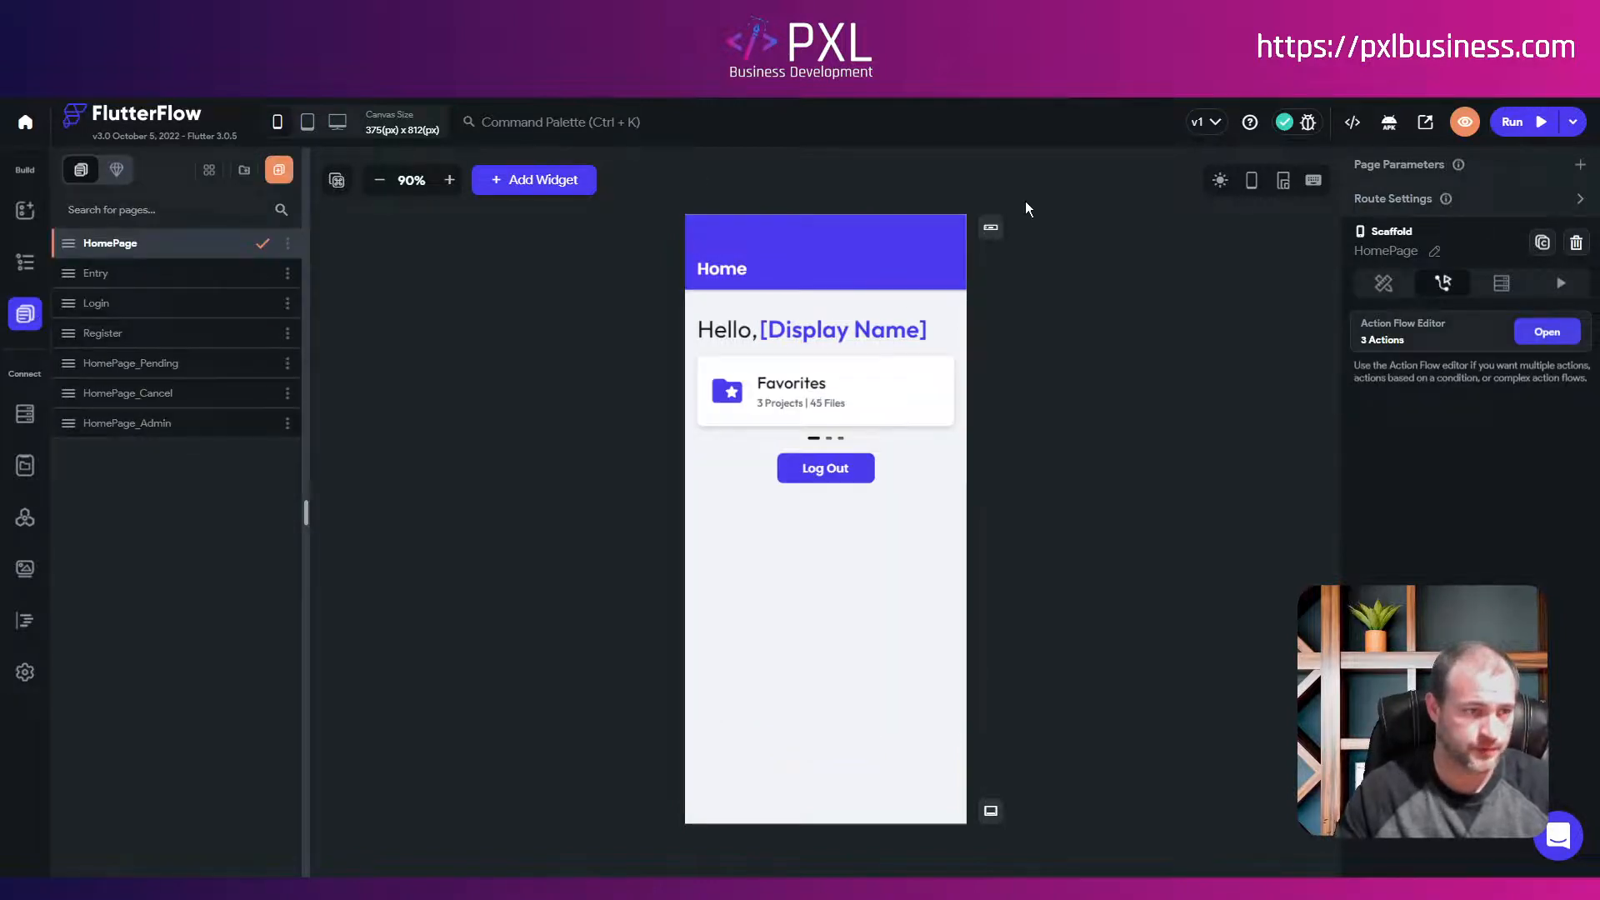
pyautogui.click(1546, 333)
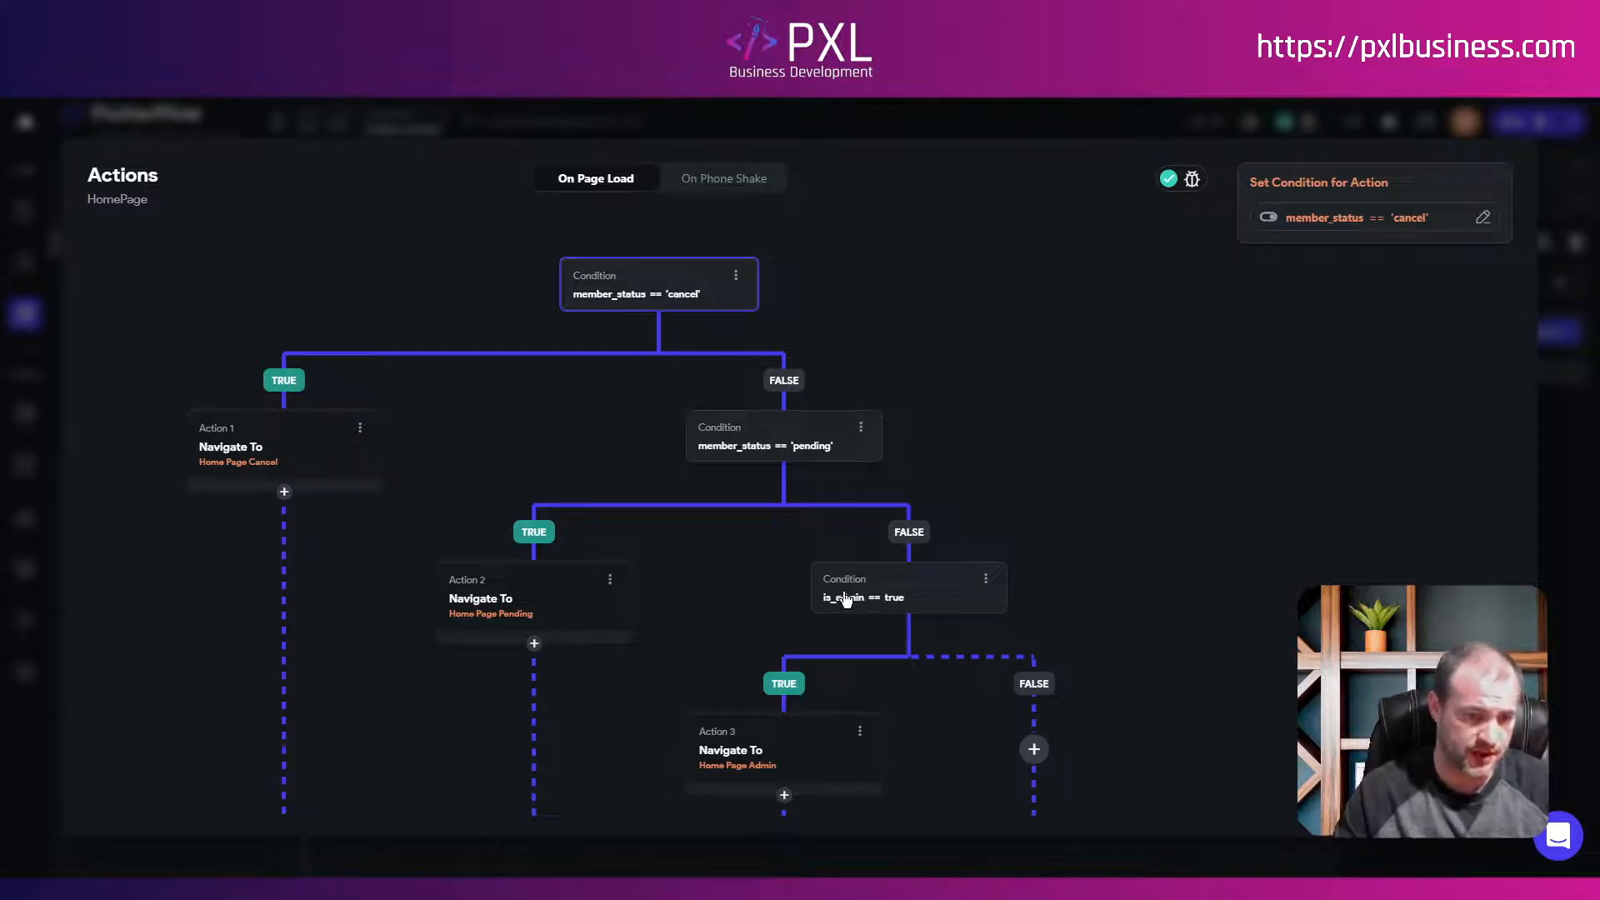
pyautogui.press('Escape')
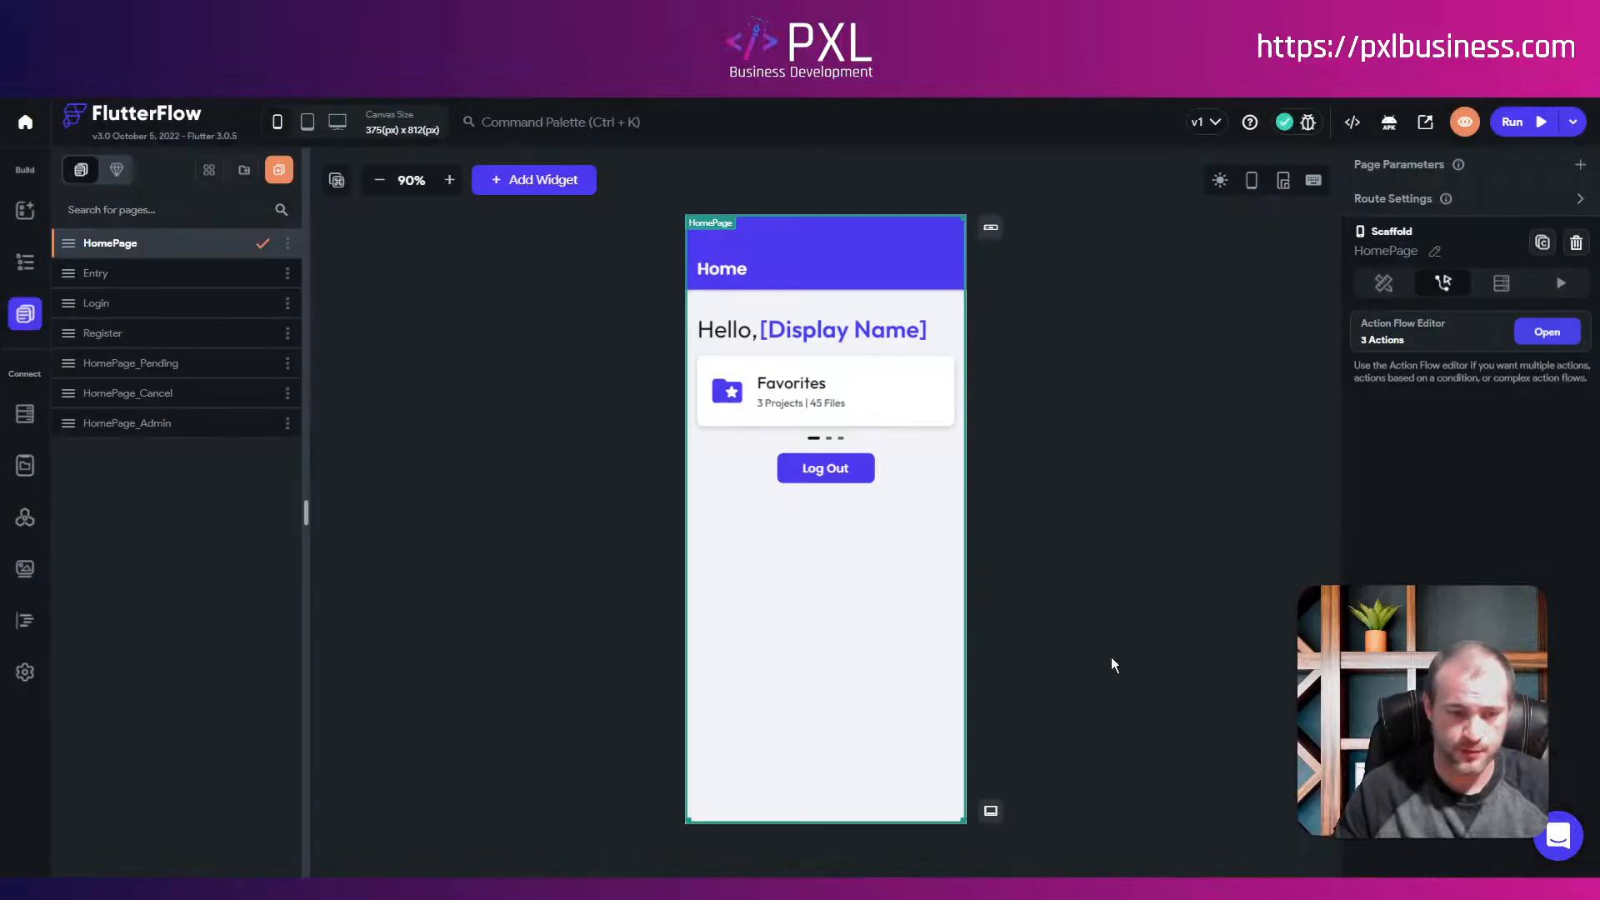
pyautogui.click(133, 422)
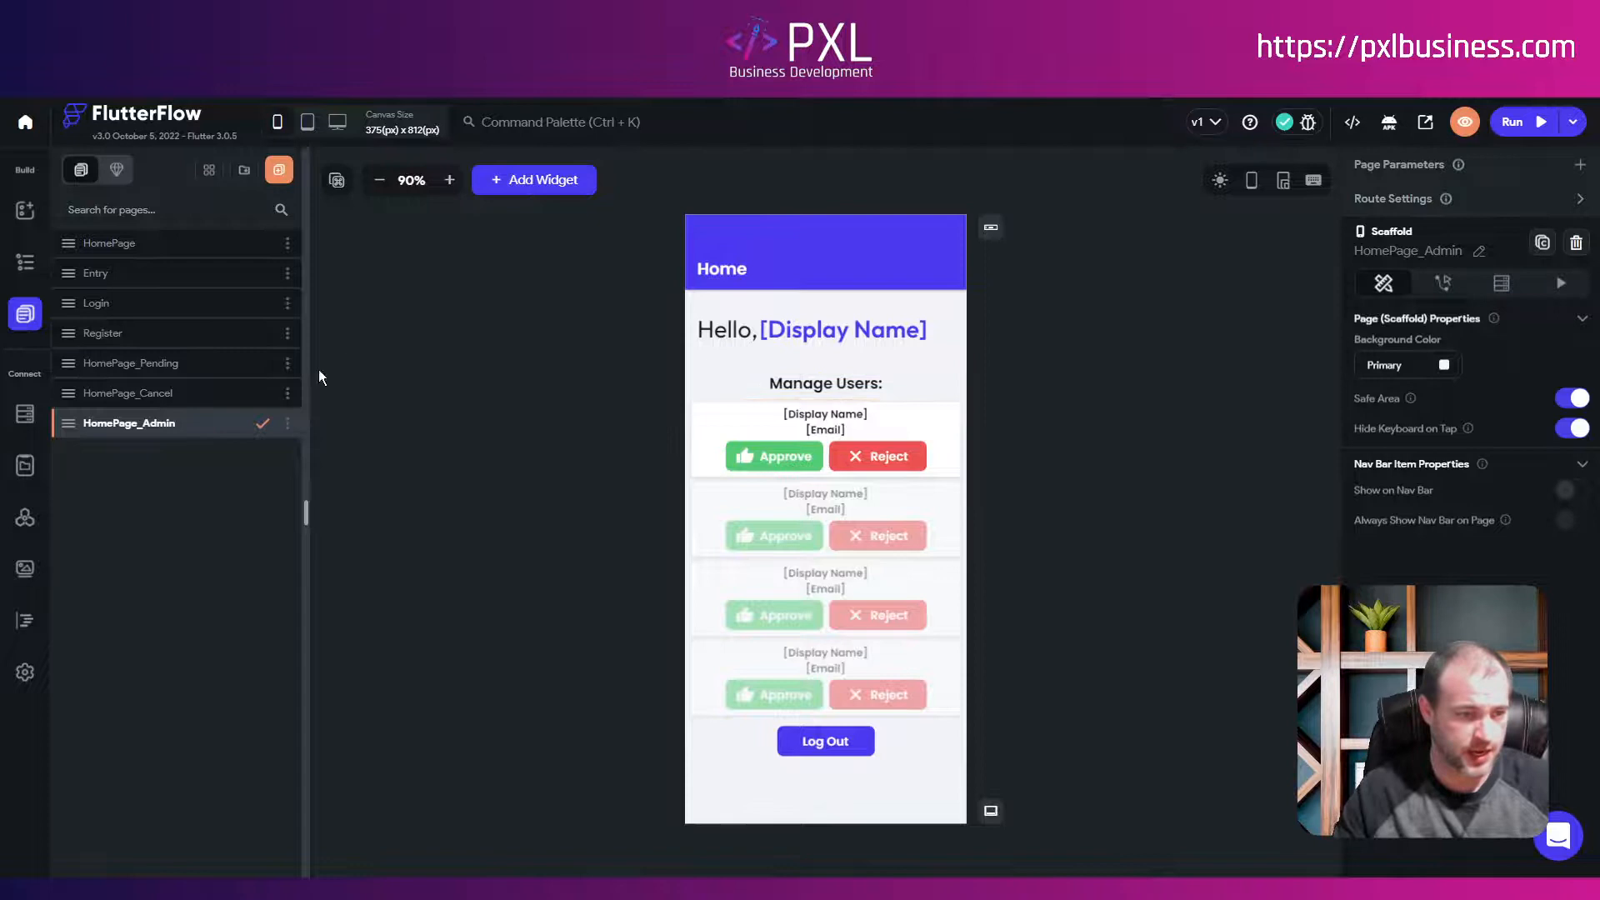
# Step: Rename the topFolders user list section to pendingUsers
pyautogui.click(24, 273)
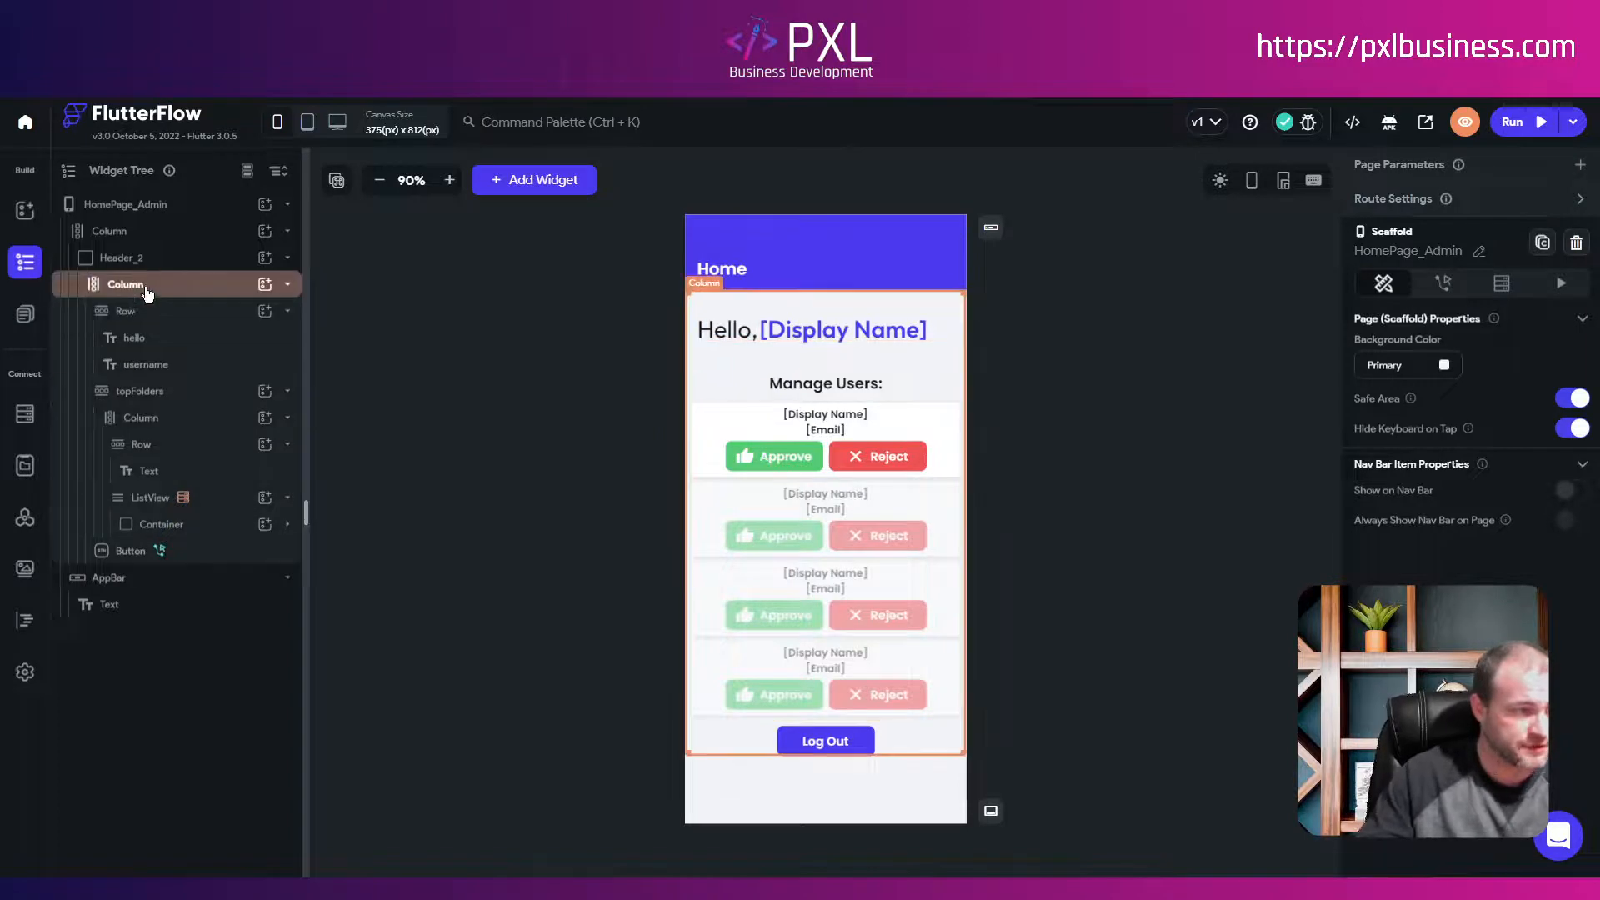
pyautogui.click(143, 398)
pyautogui.click(287, 391)
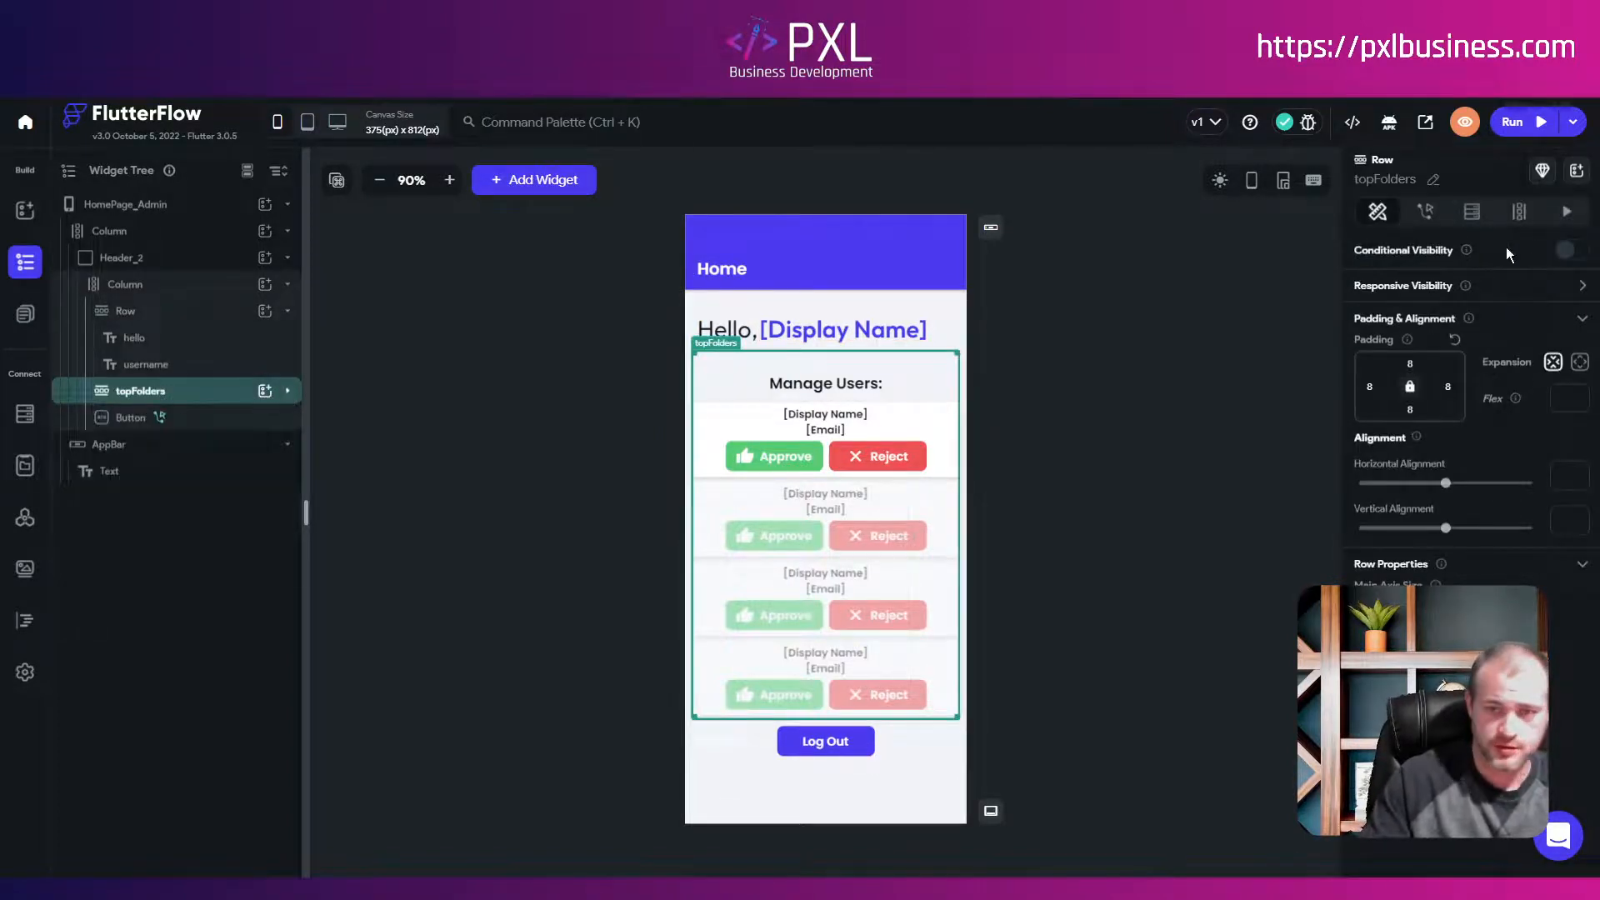
pyautogui.click(1433, 179)
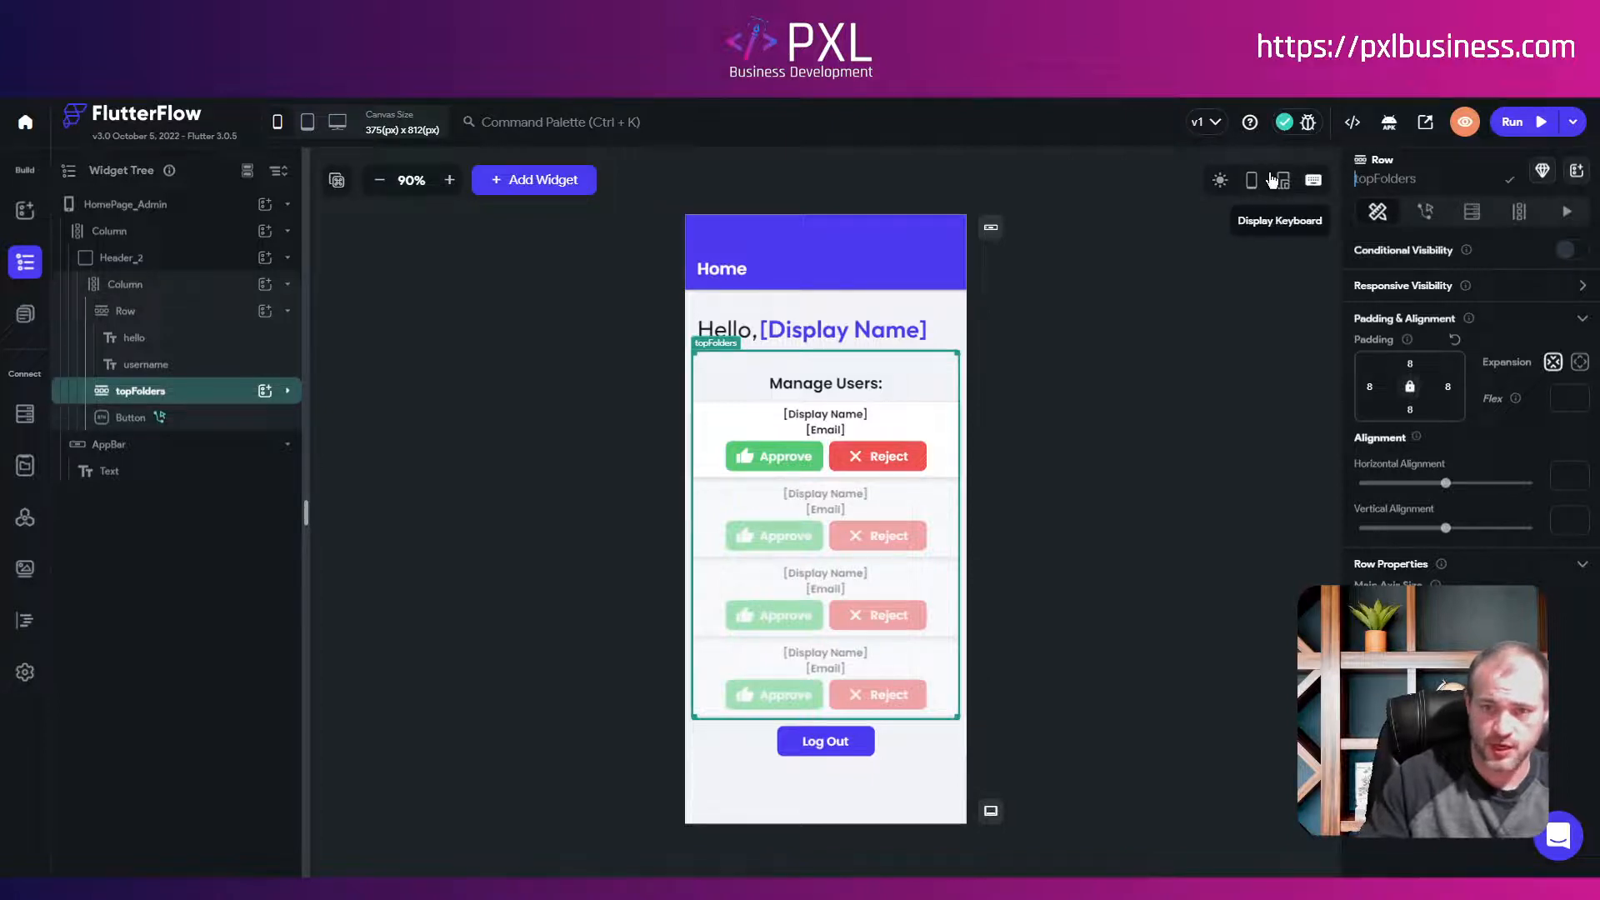
pyautogui.hotkey('ctrl', 'a')
pyautogui.write('pendingUsers')
pyautogui.click(1509, 180)
# Step: Duplicate the pendingUsers section and rename the copy activeUsers
pyautogui.rightClick(175, 396)
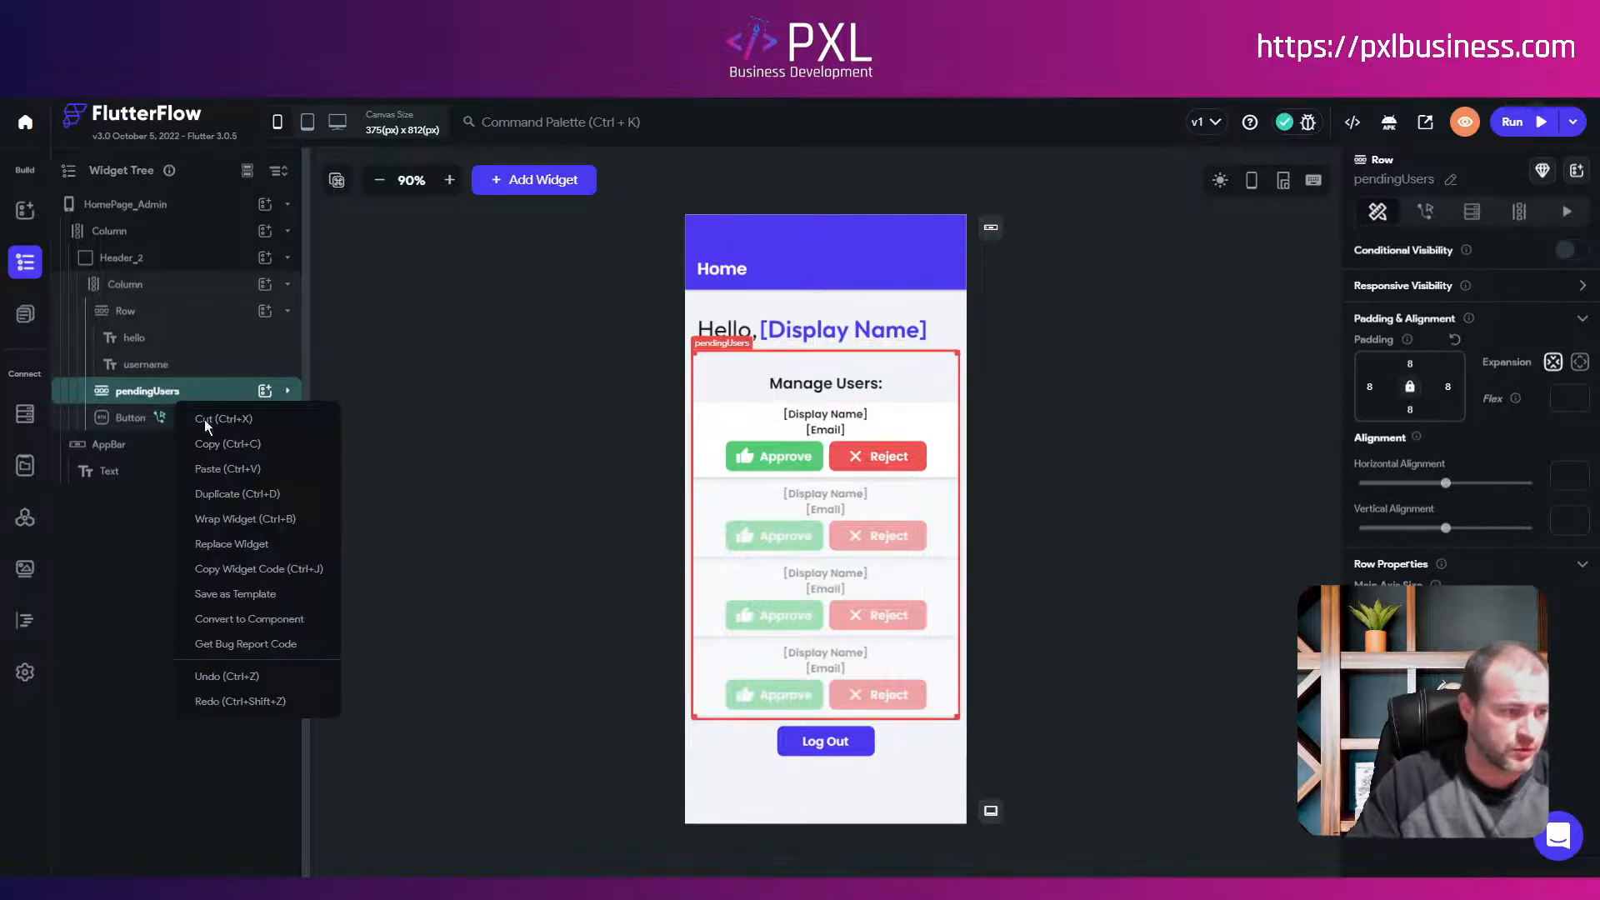
pyautogui.click(223, 493)
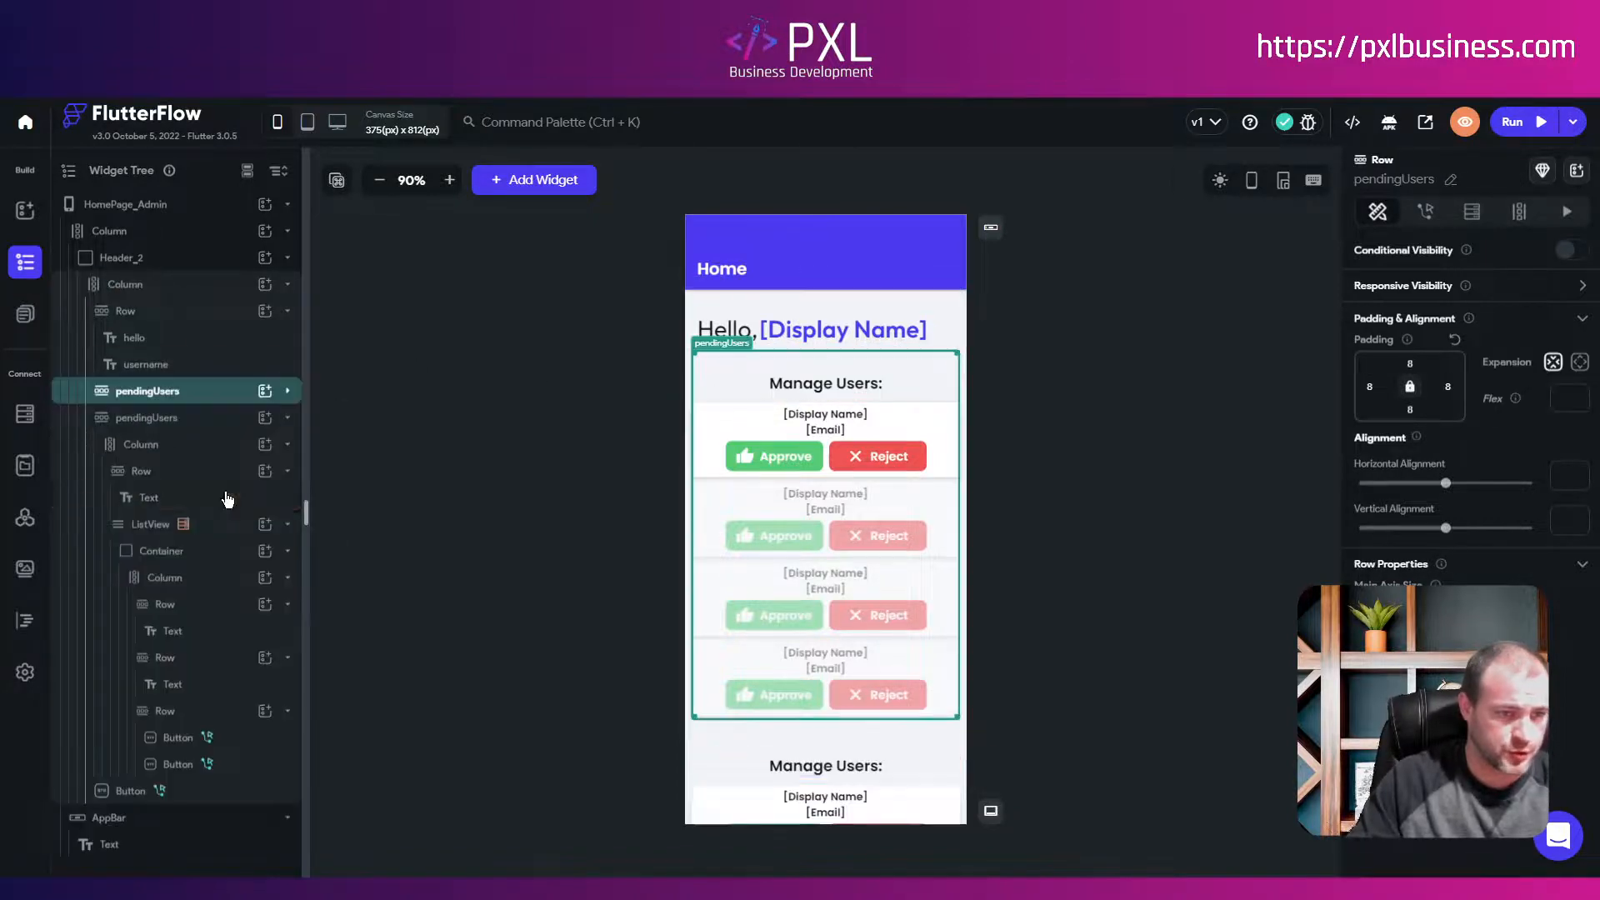
pyautogui.click(150, 417)
pyautogui.click(1450, 181)
pyautogui.moveTo(1403, 180); pyautogui.dragTo(1319, 183)
pyautogui.write('act')
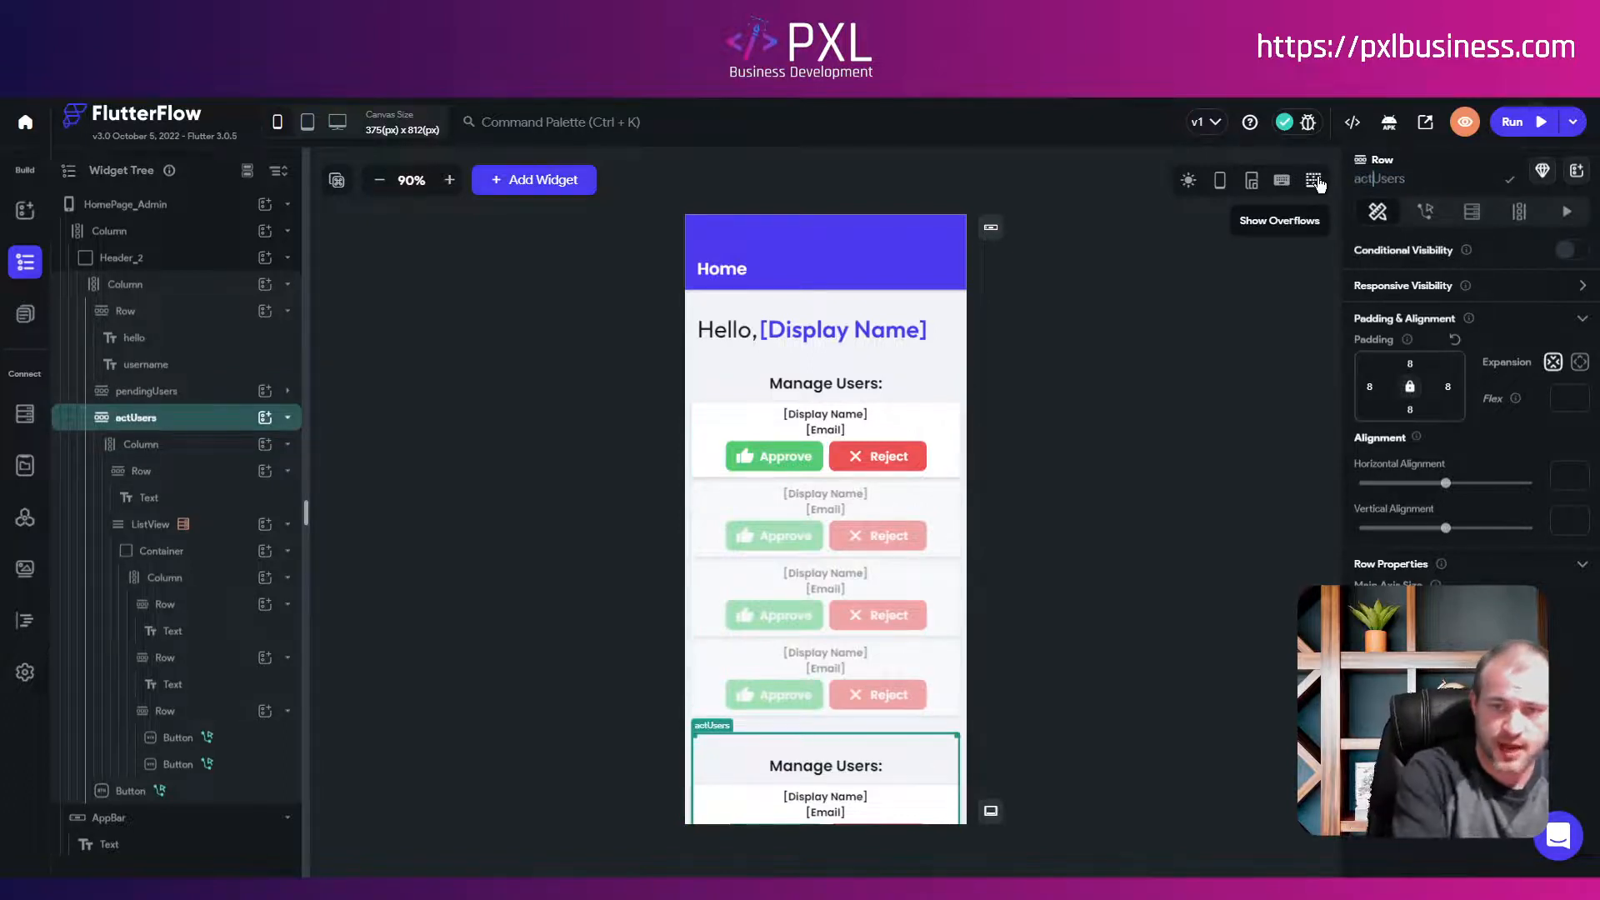
pyautogui.write('ive')
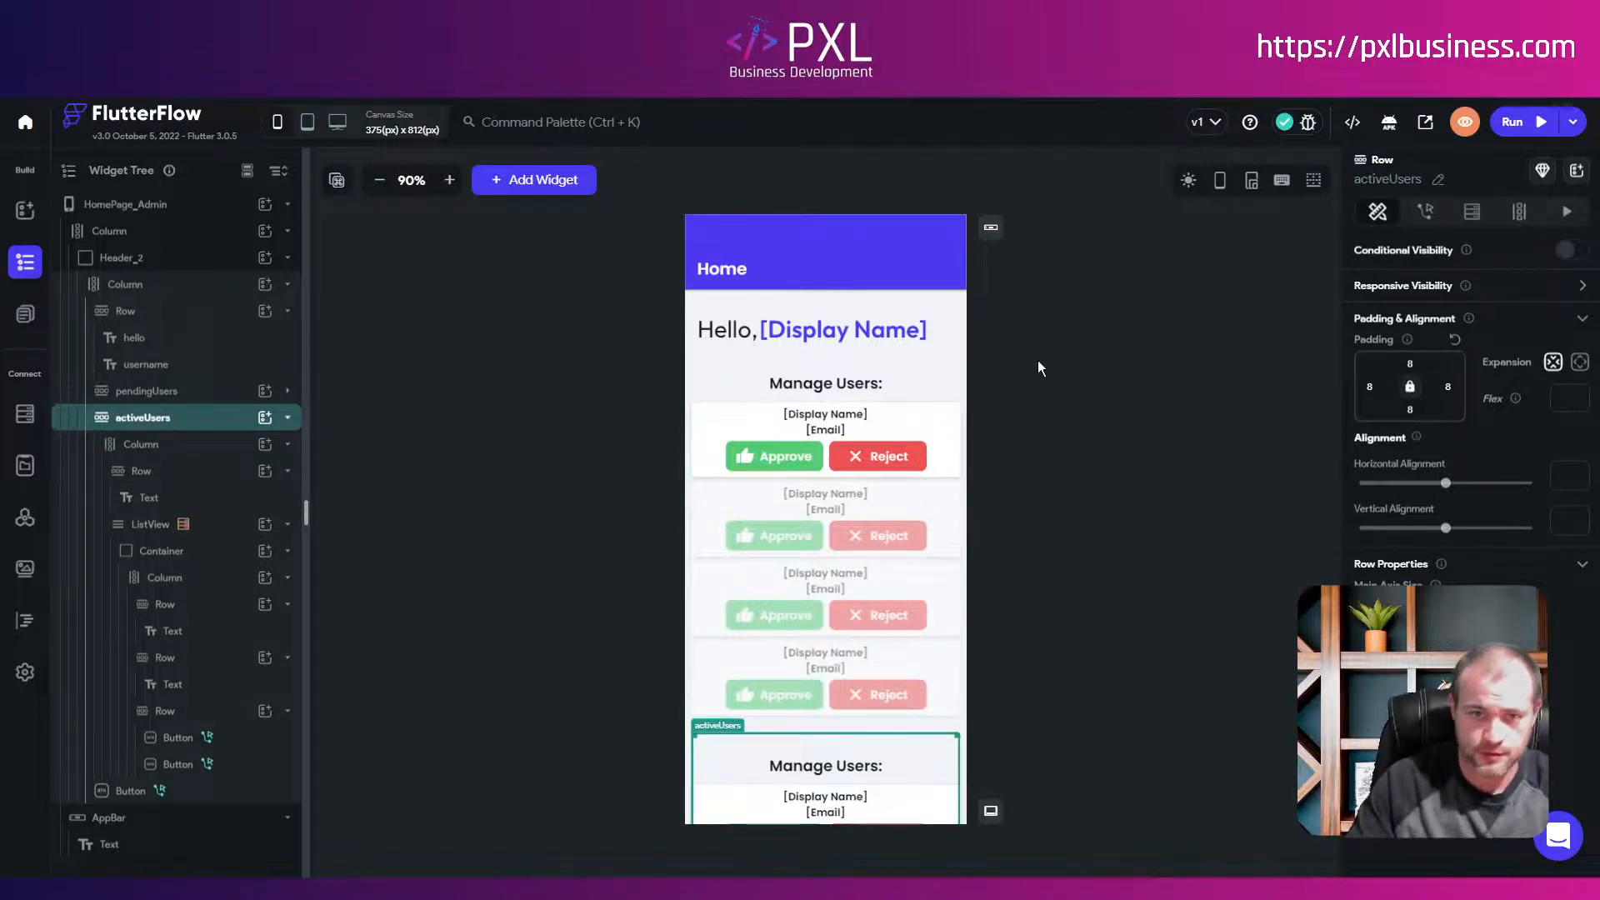
# Step: Change the copy's heading from Manage Users: to Active Users:
pyautogui.click(817, 768)
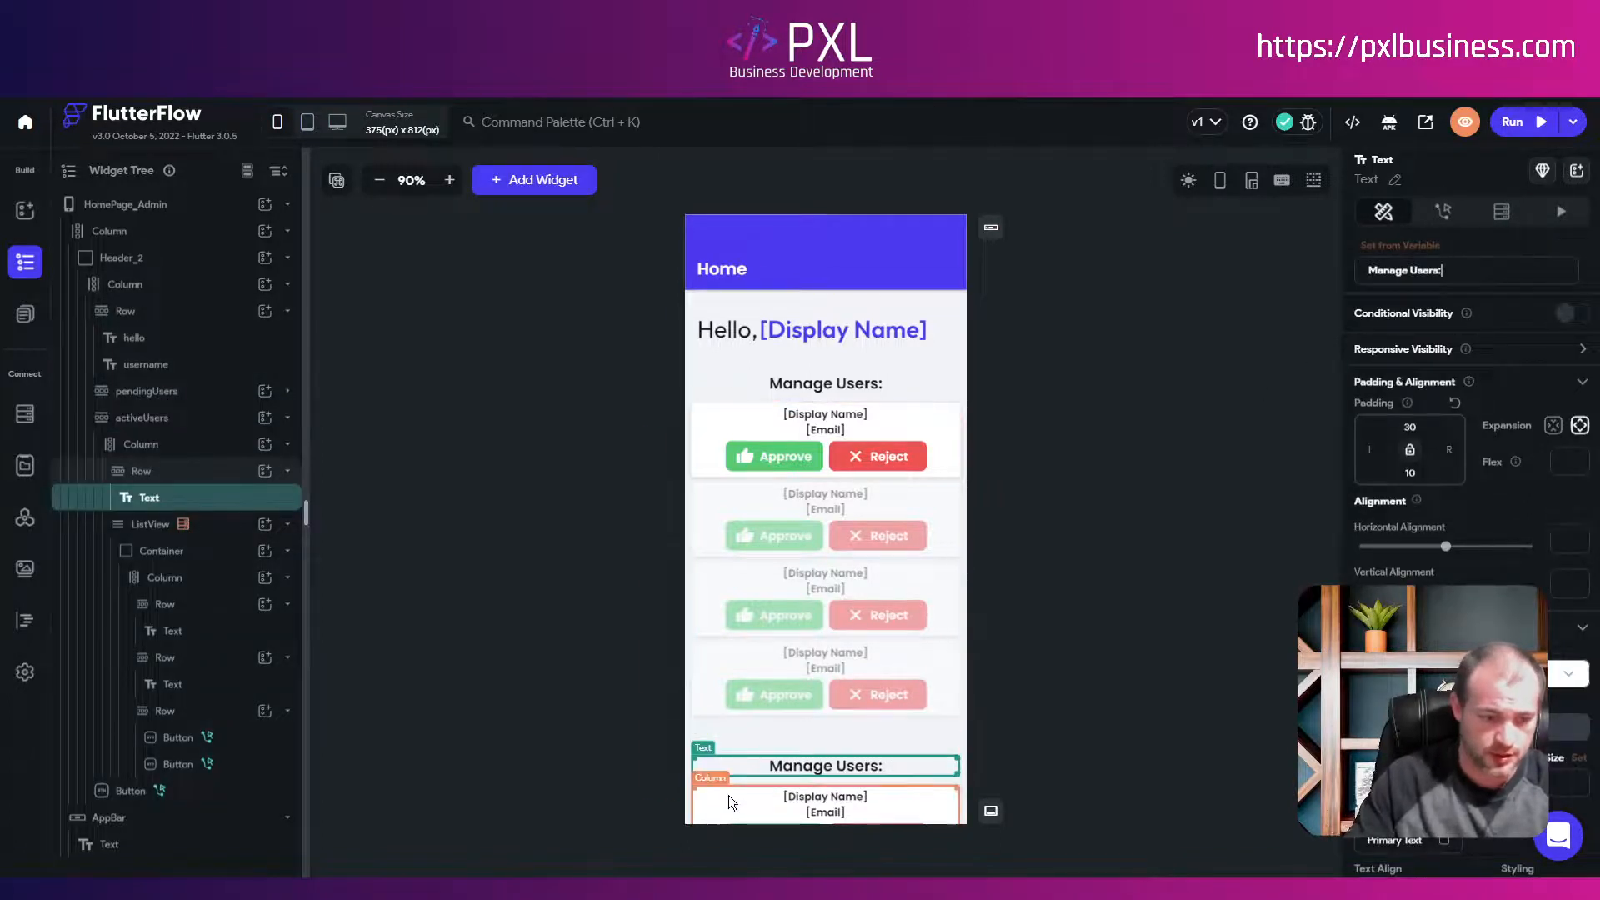
pyautogui.hotkey('ctrl', 'shift', 'Left')
pyautogui.write('Active')
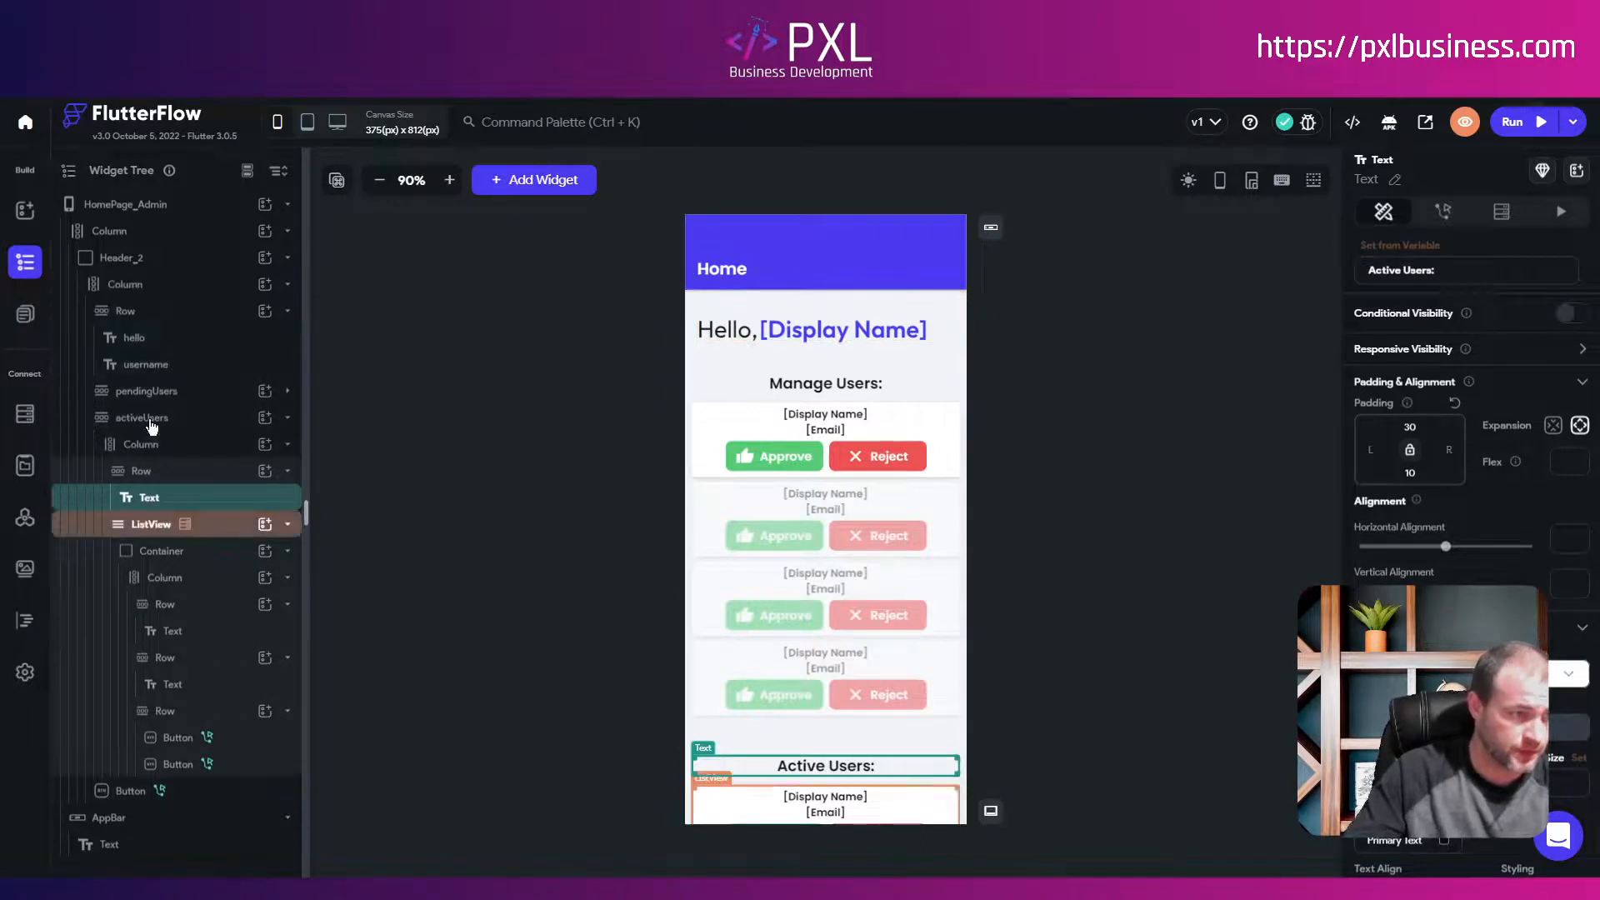
# Step: Turn on Scrollable for the column holding all page content
pyautogui.click(133, 290)
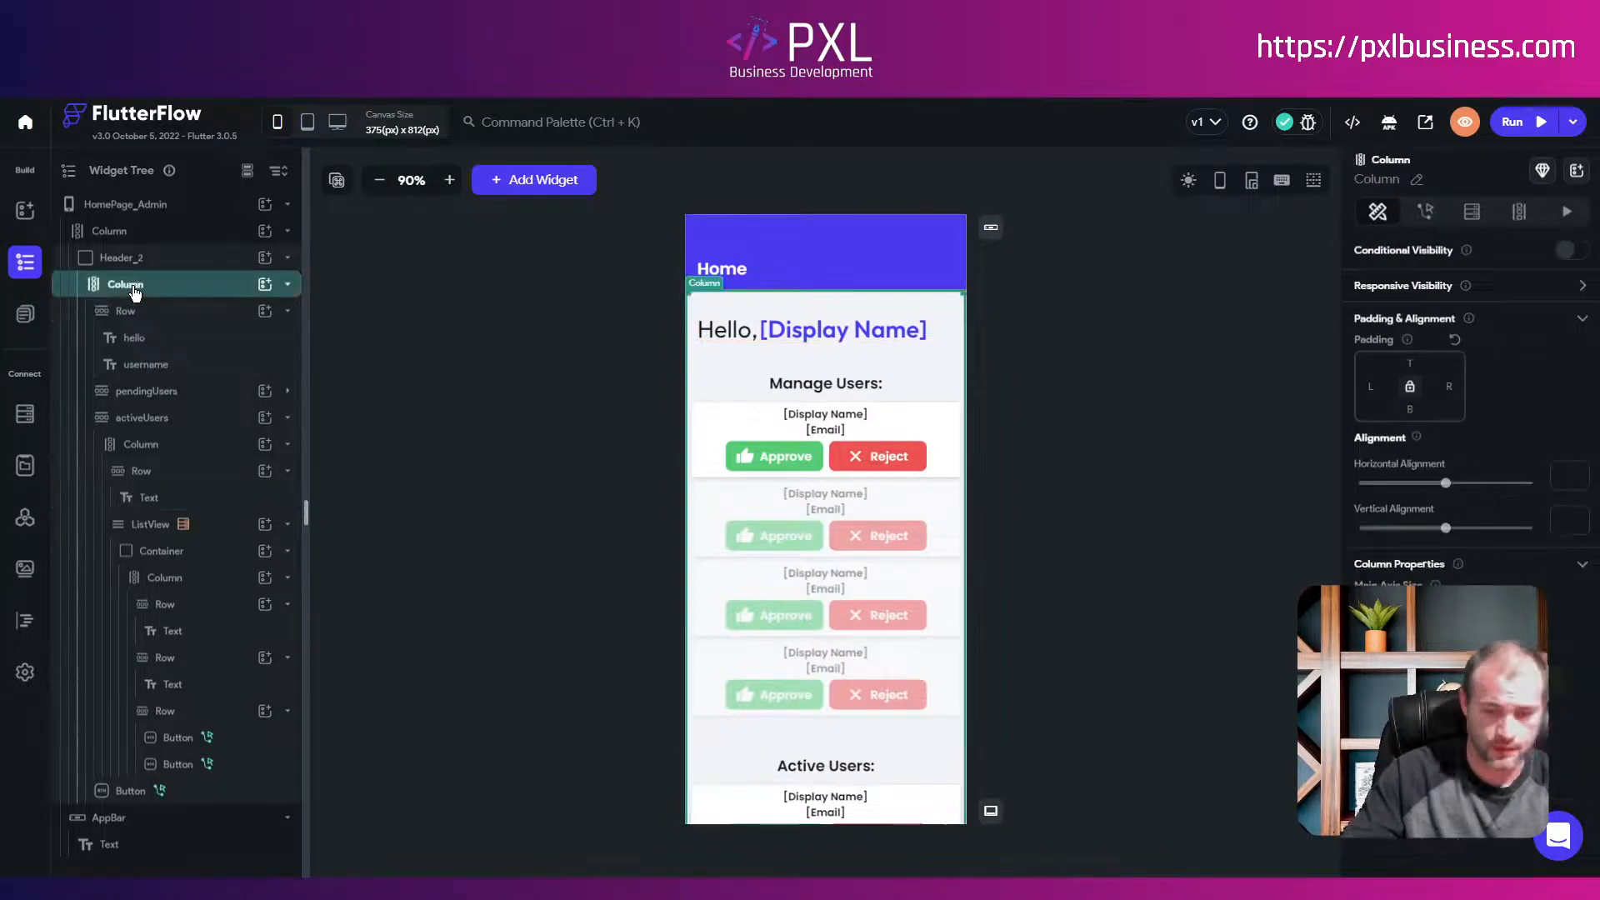
pyautogui.click(107, 238)
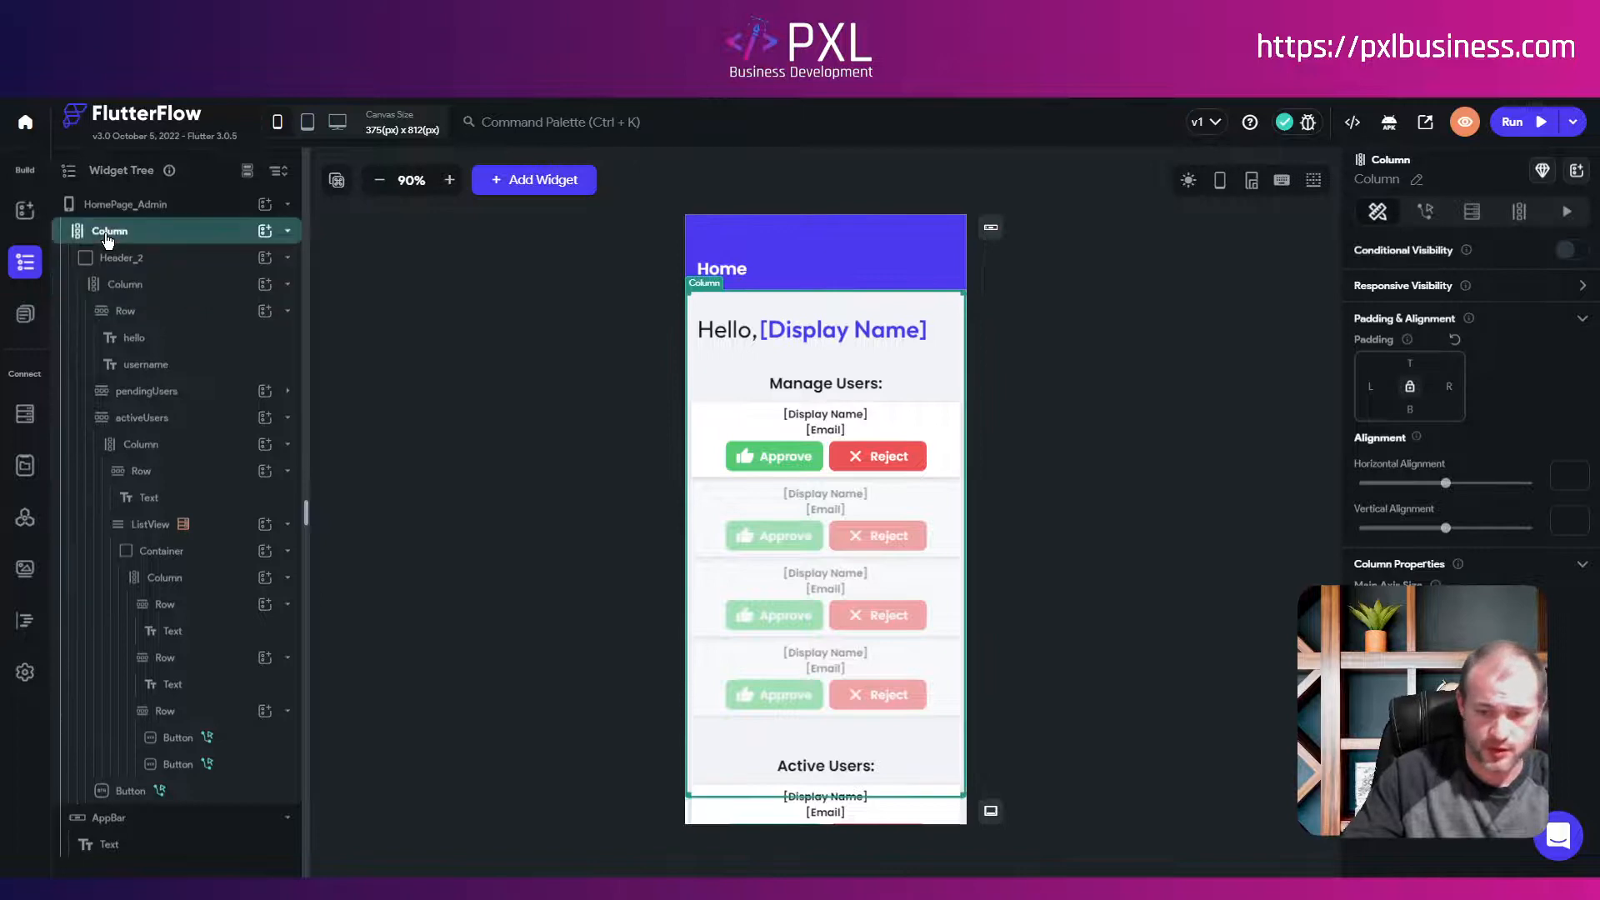
pyautogui.click(126, 286)
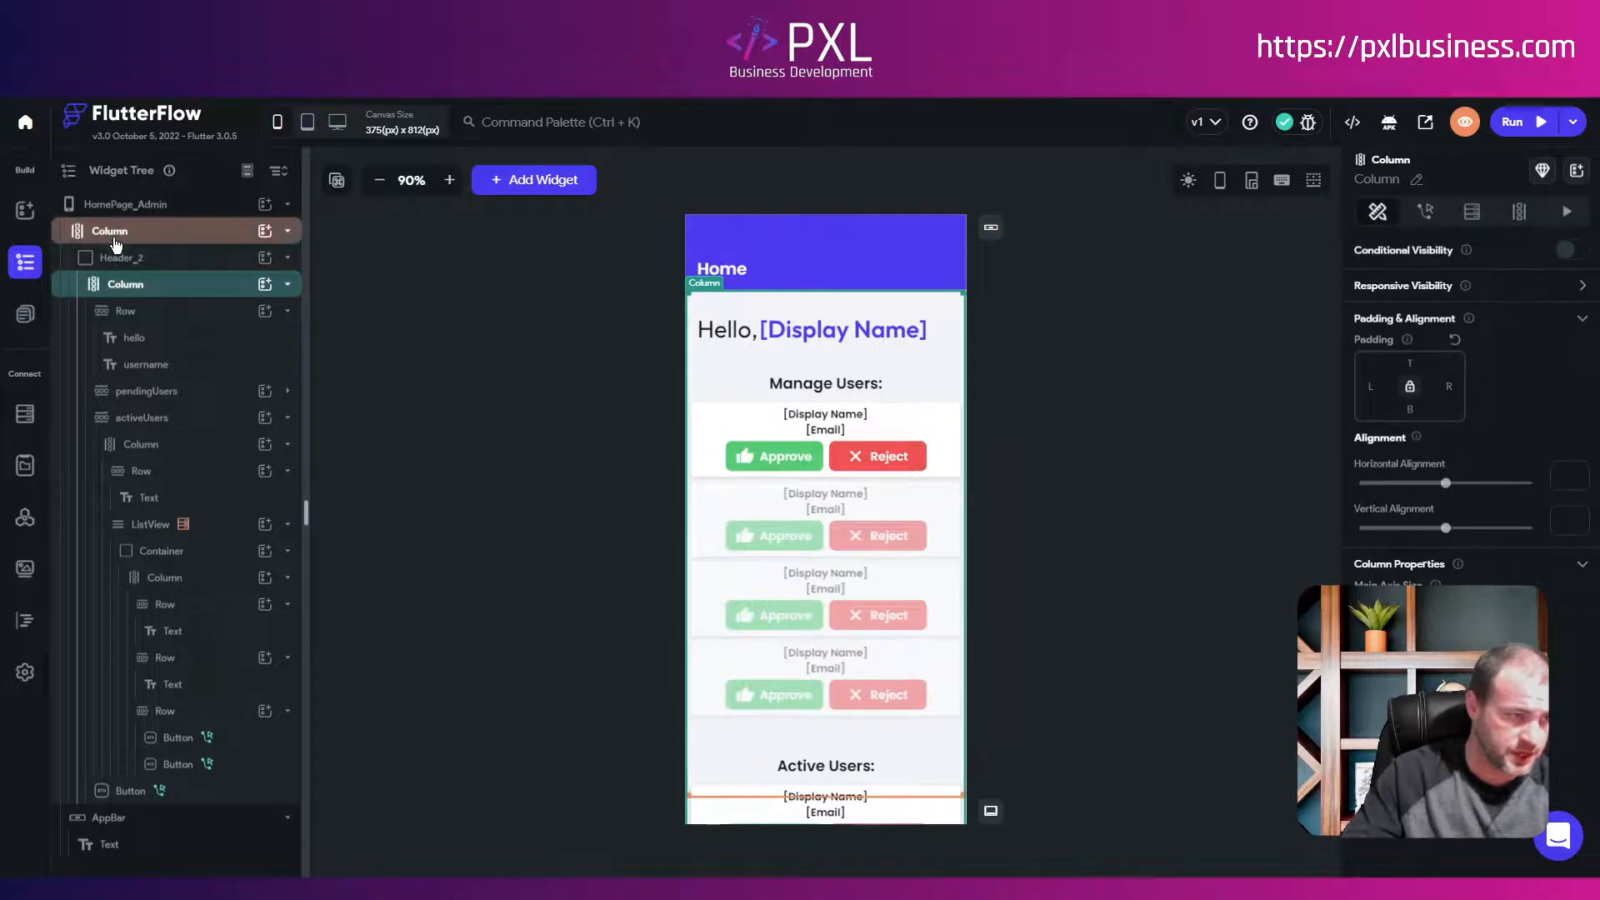
pyautogui.click(123, 265)
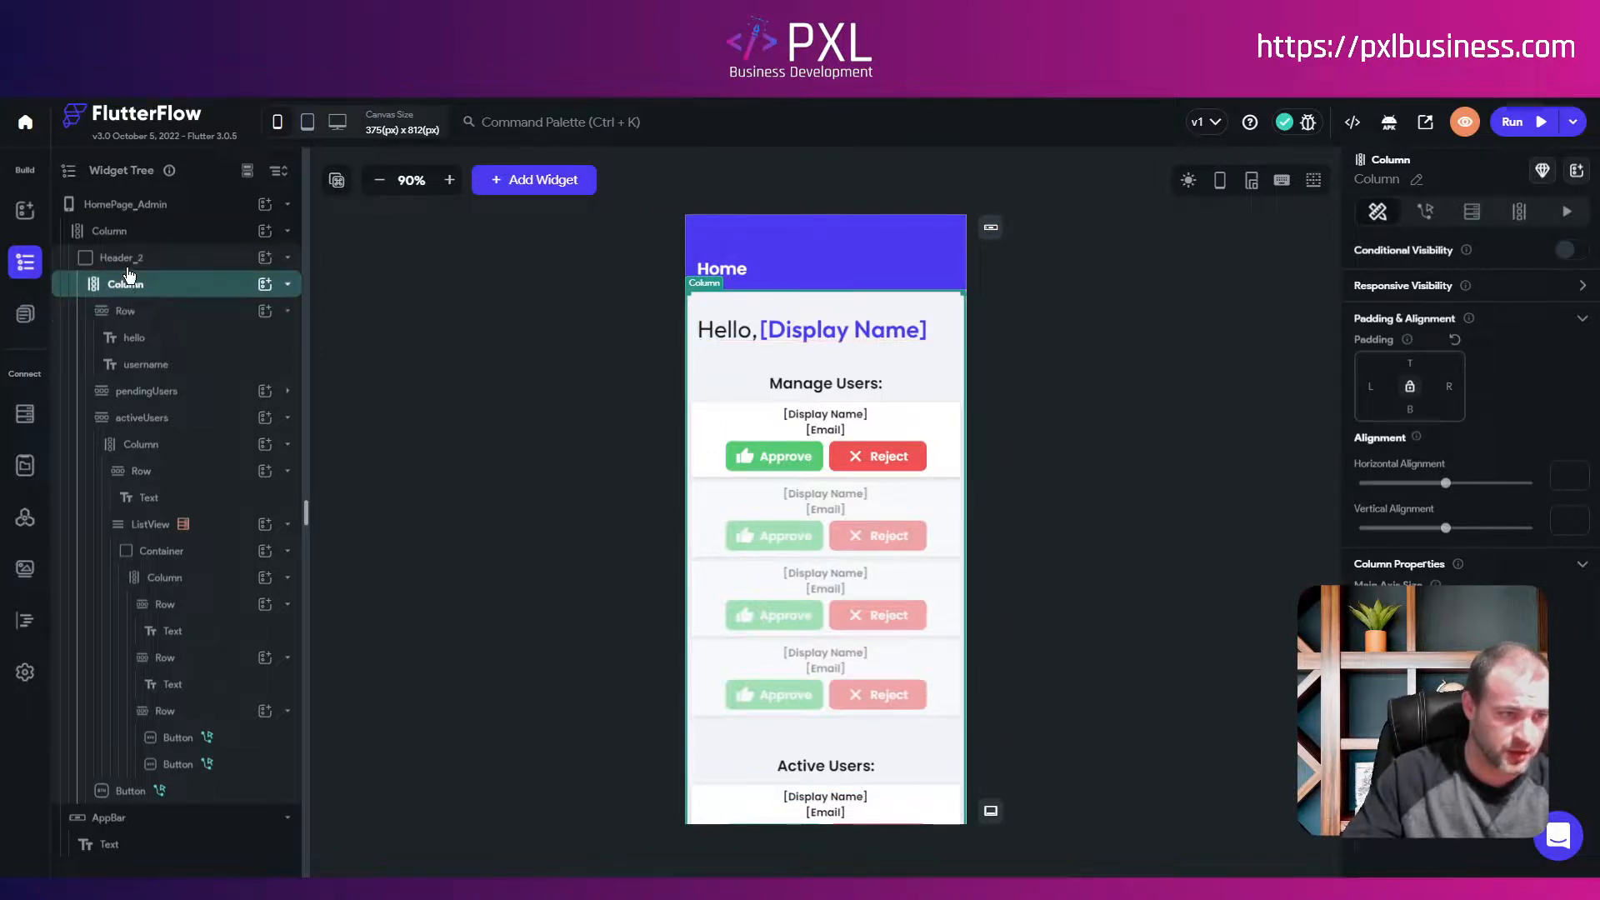
pyautogui.click(102, 233)
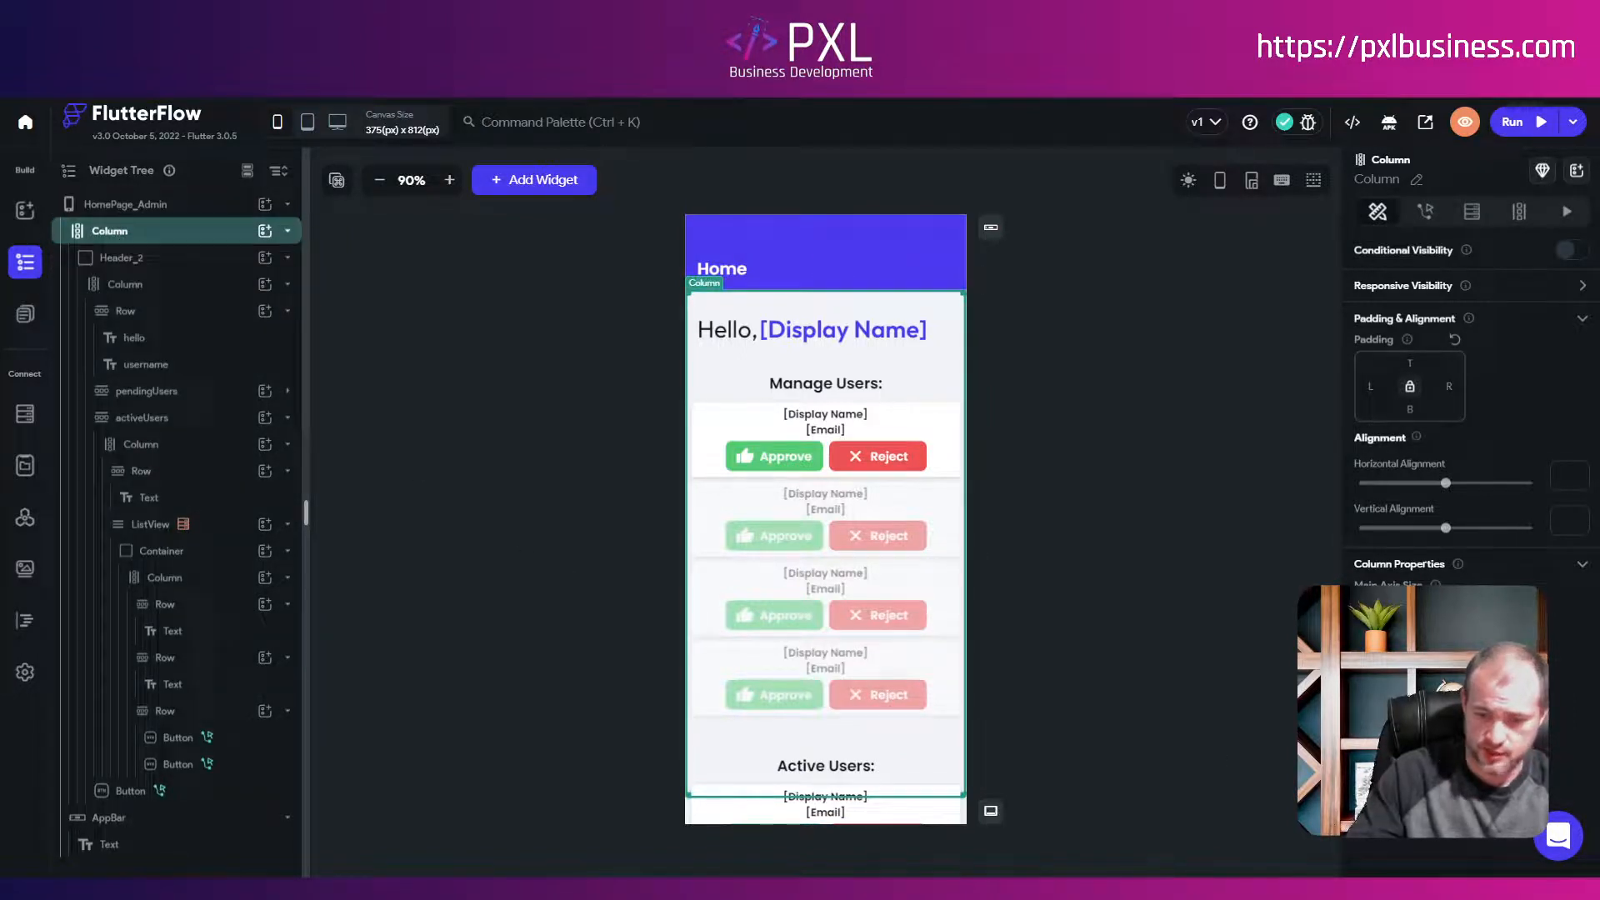
pyautogui.click(1580, 785)
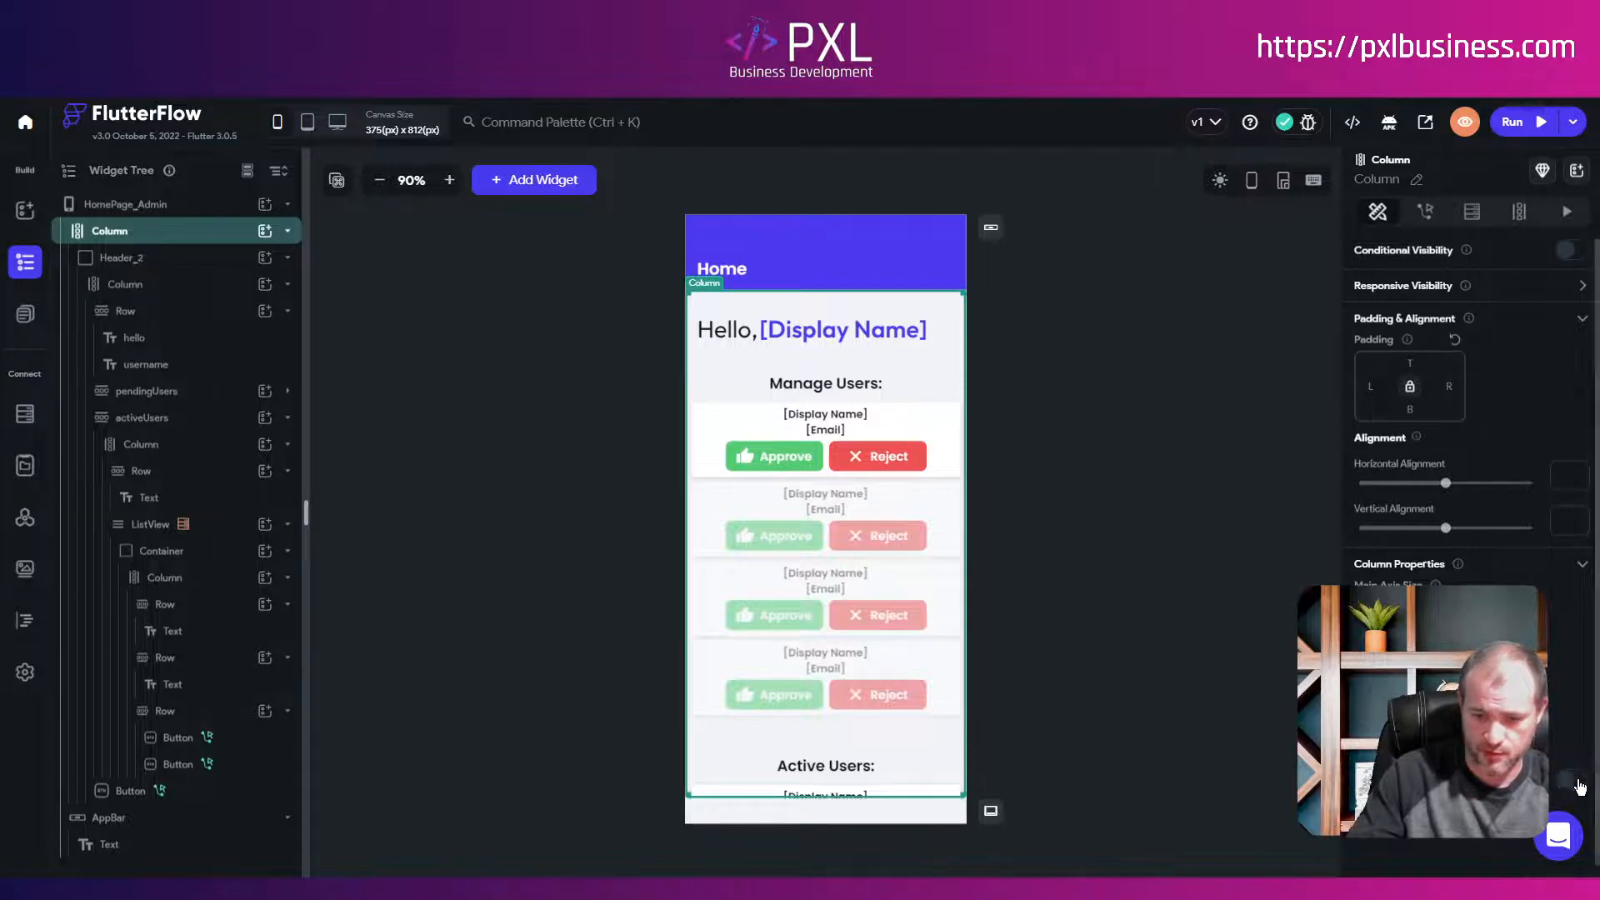
# Step: Scroll the canvas to check both user lists, then select the Active Users list
pyautogui.scroll(-4, 744, 488)
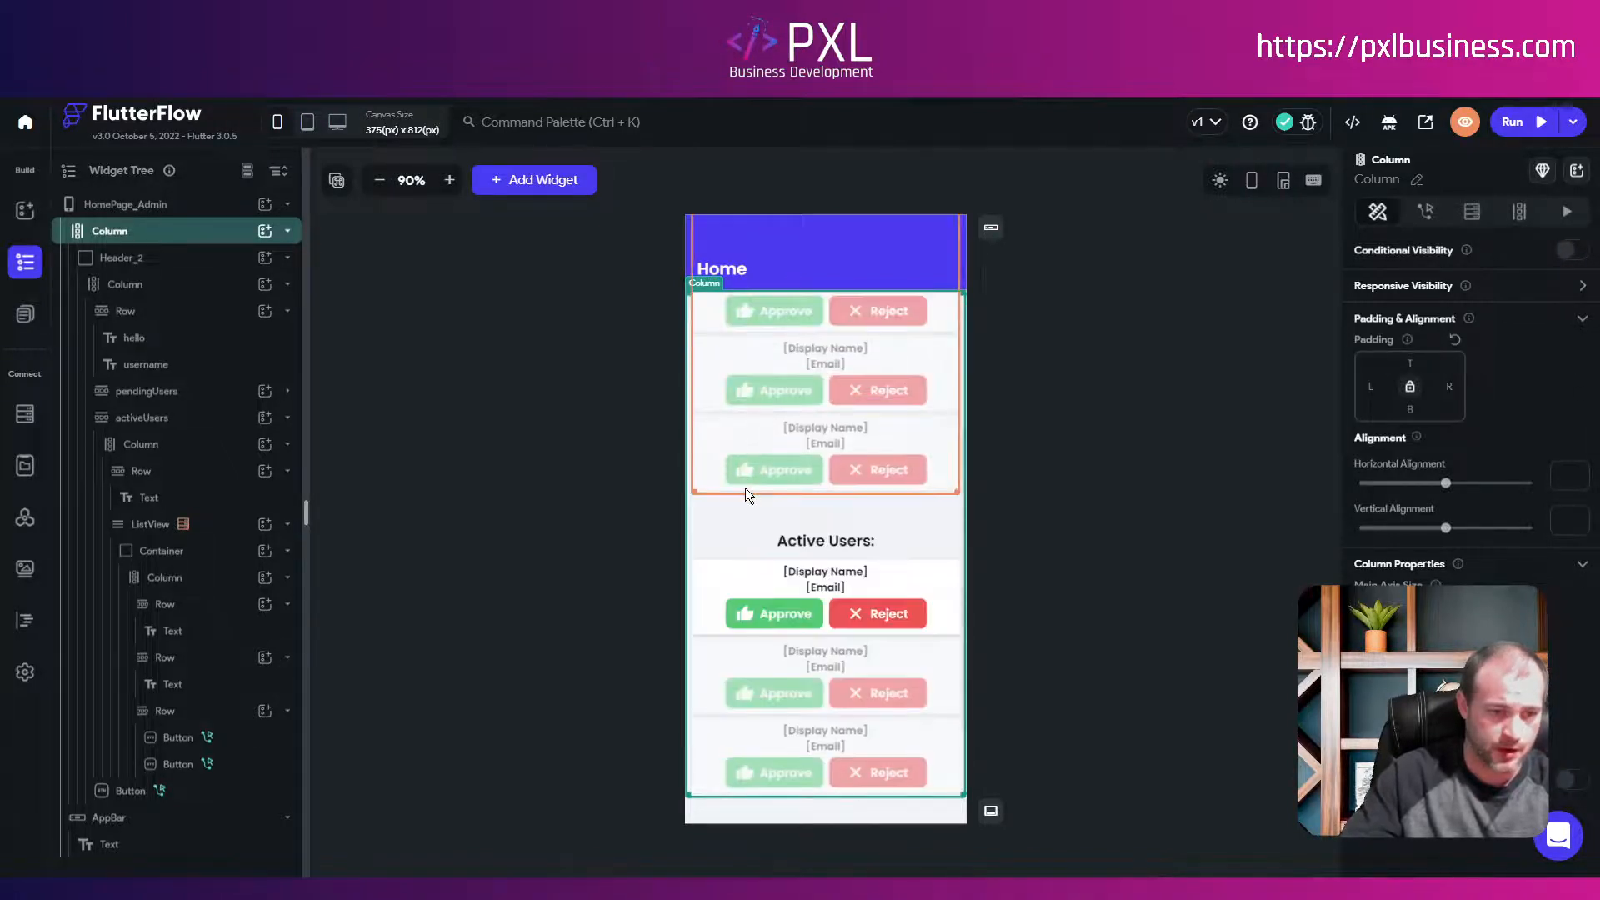
pyautogui.scroll(3, 728, 547)
pyautogui.scroll(3, 730, 537)
pyautogui.scroll(-5, 737, 530)
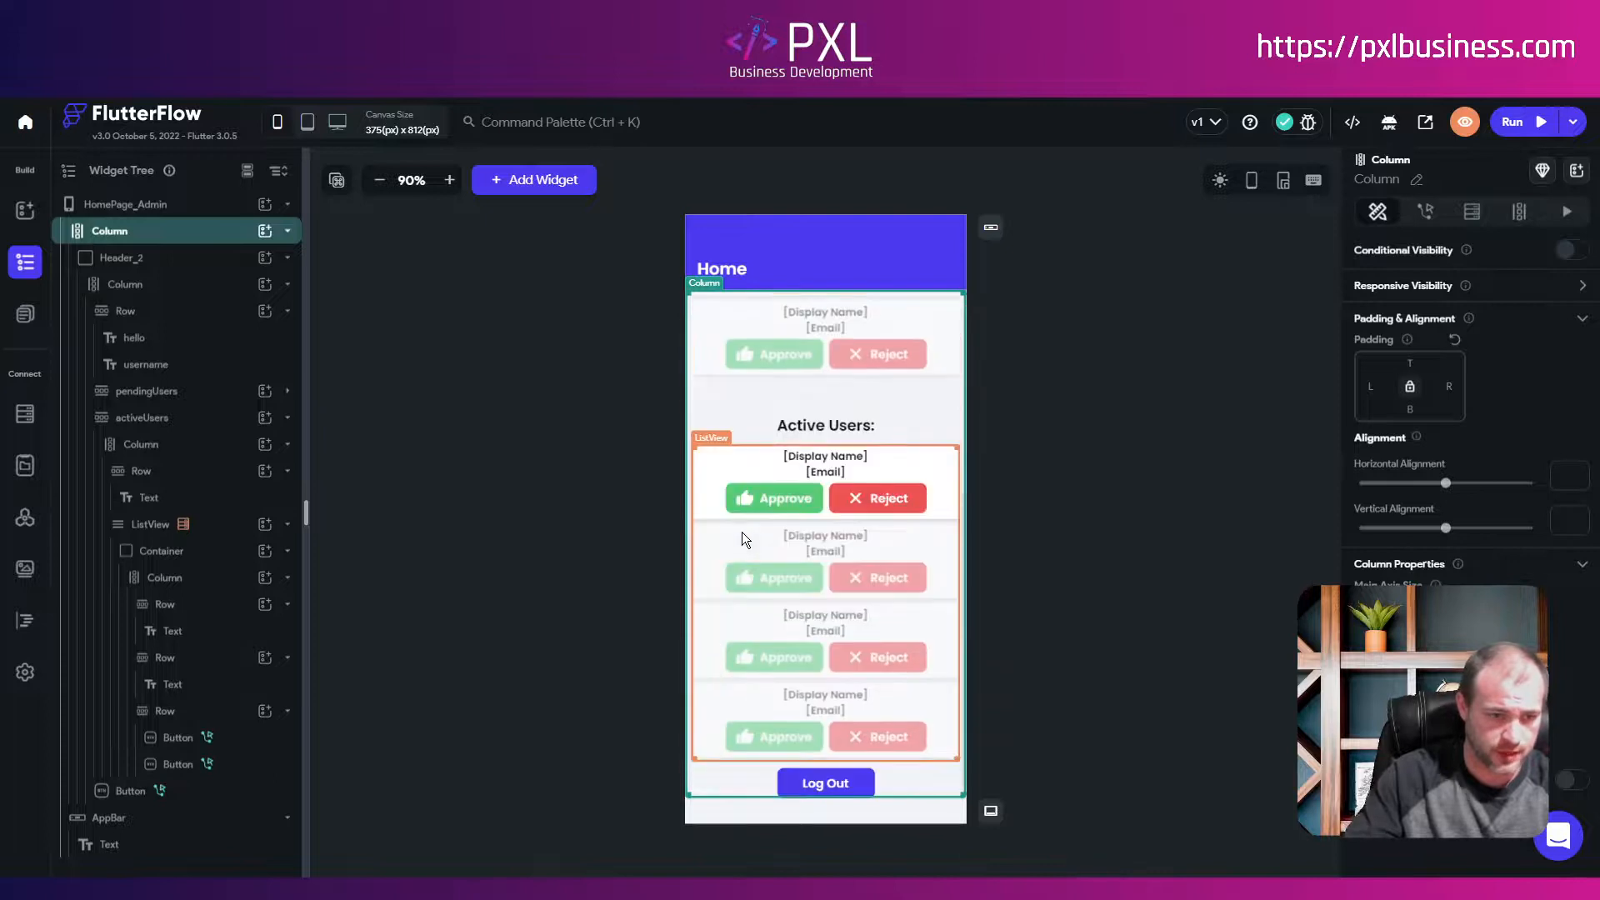
pyautogui.scroll(5, 813, 517)
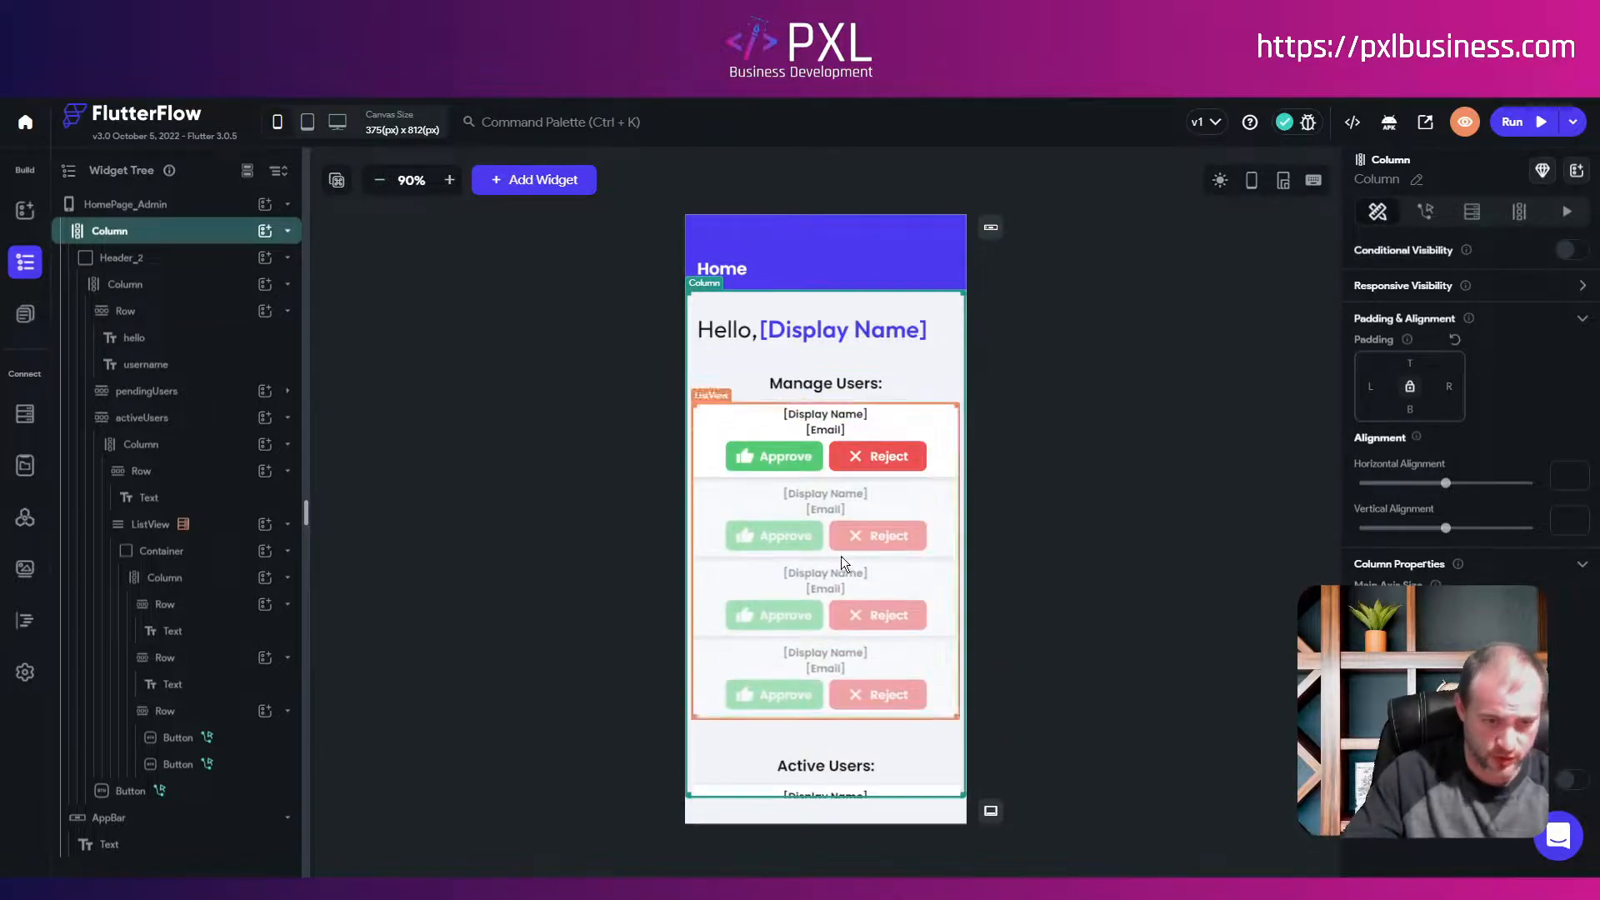
pyautogui.scroll(-4, 764, 499)
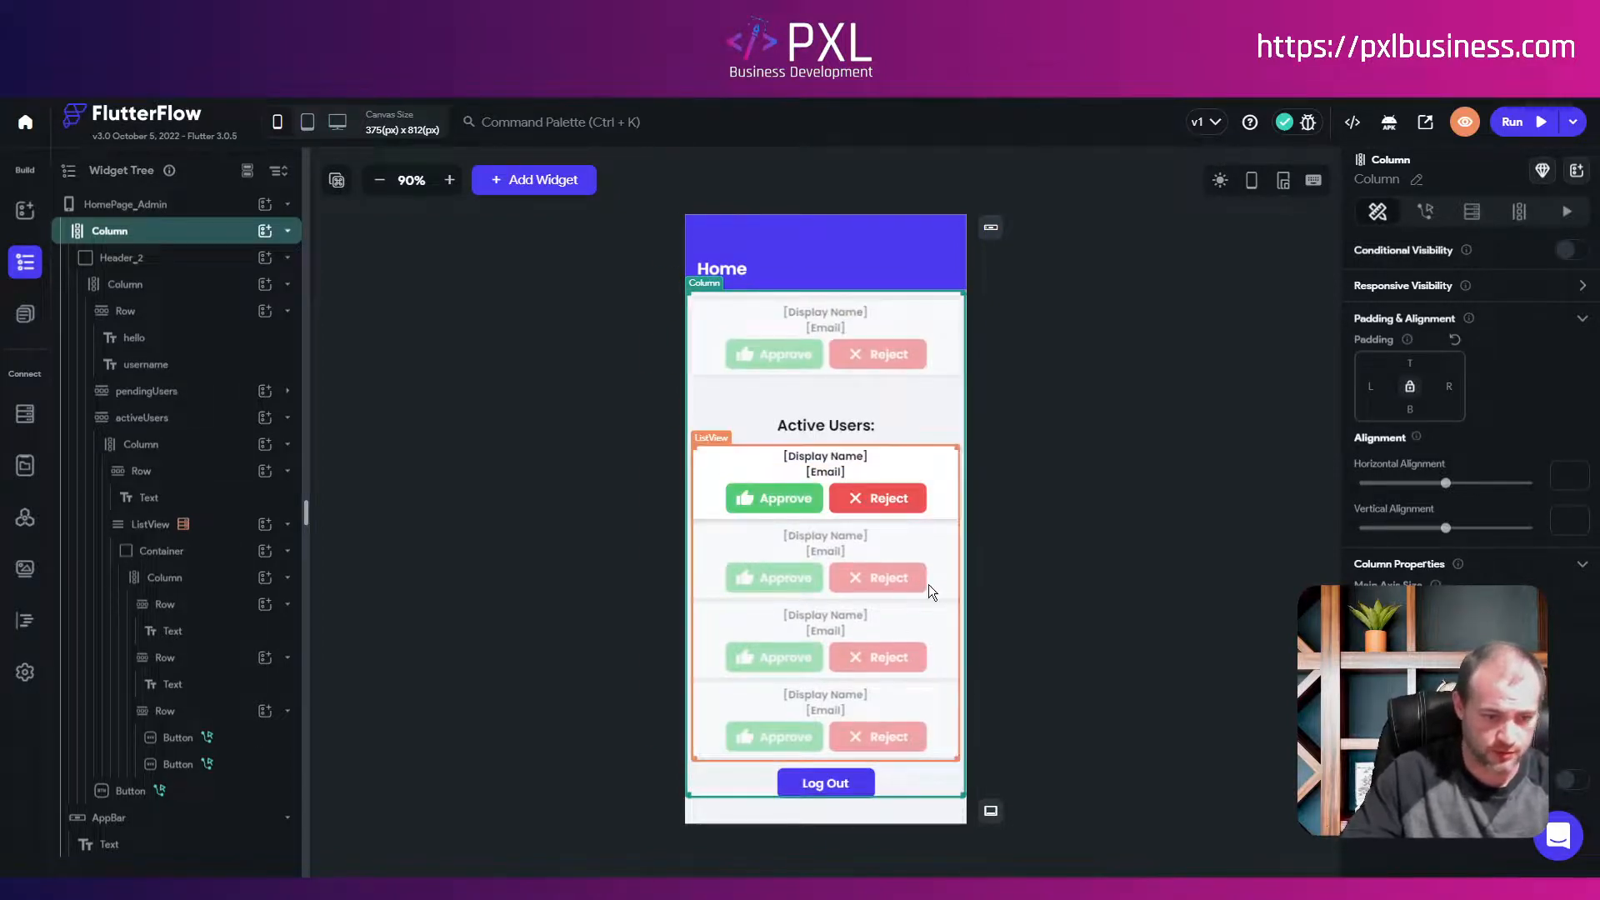
pyautogui.scroll(3, 883, 538)
pyautogui.scroll(-3, 875, 522)
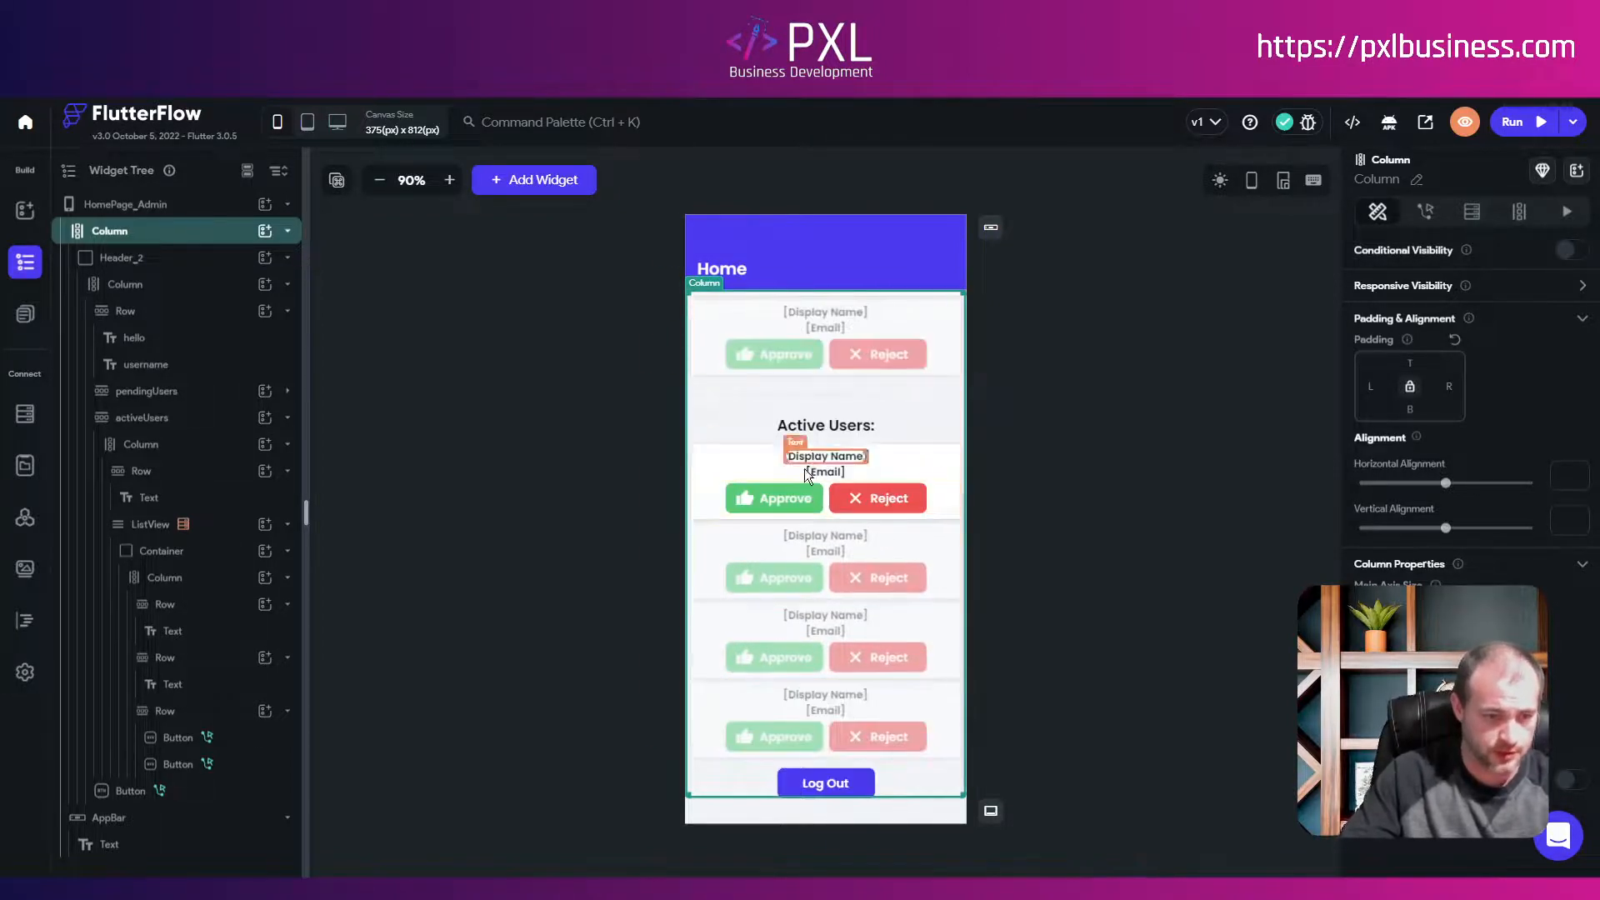
pyautogui.click(701, 527)
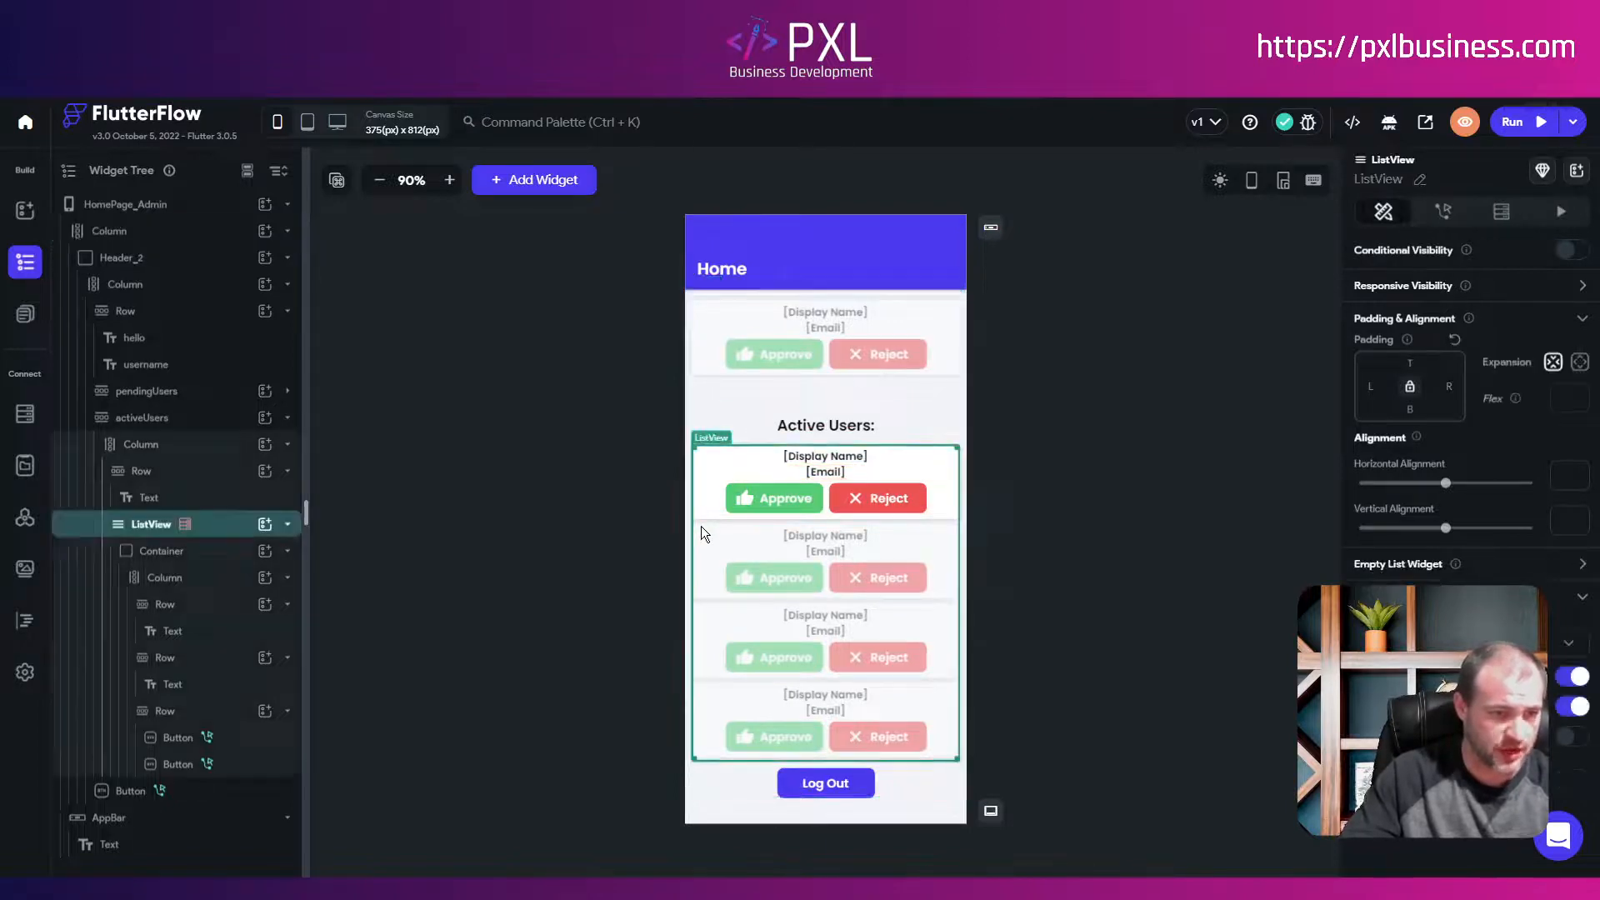
# Step: Open the Active Users ListView's backend query and expand its member_status filter
pyautogui.click(286, 524)
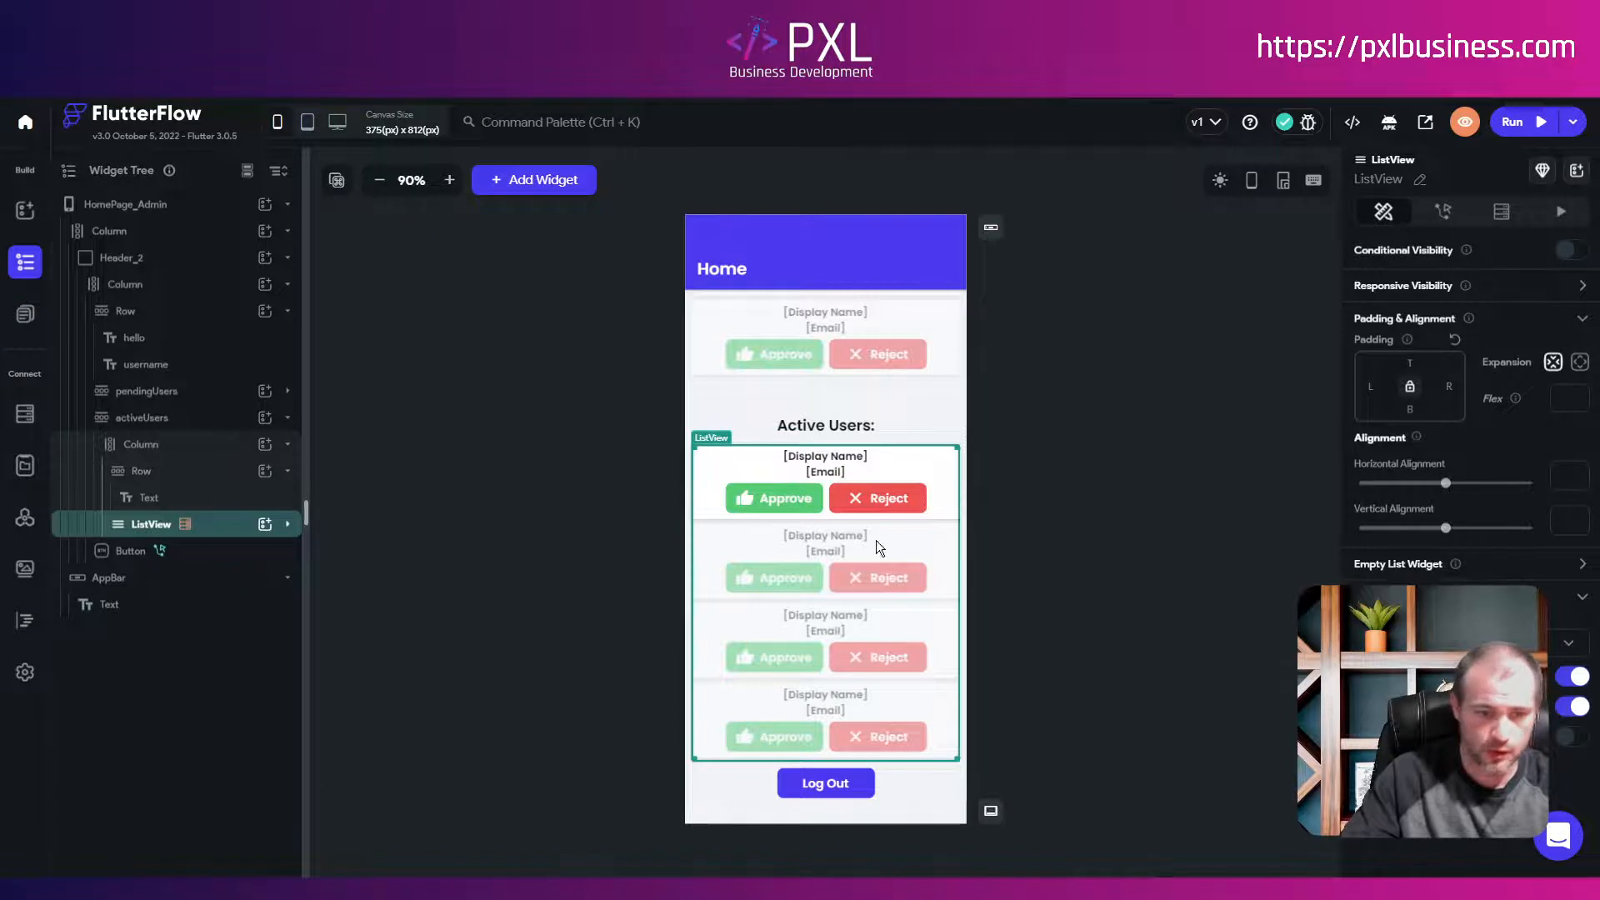
pyautogui.click(287, 525)
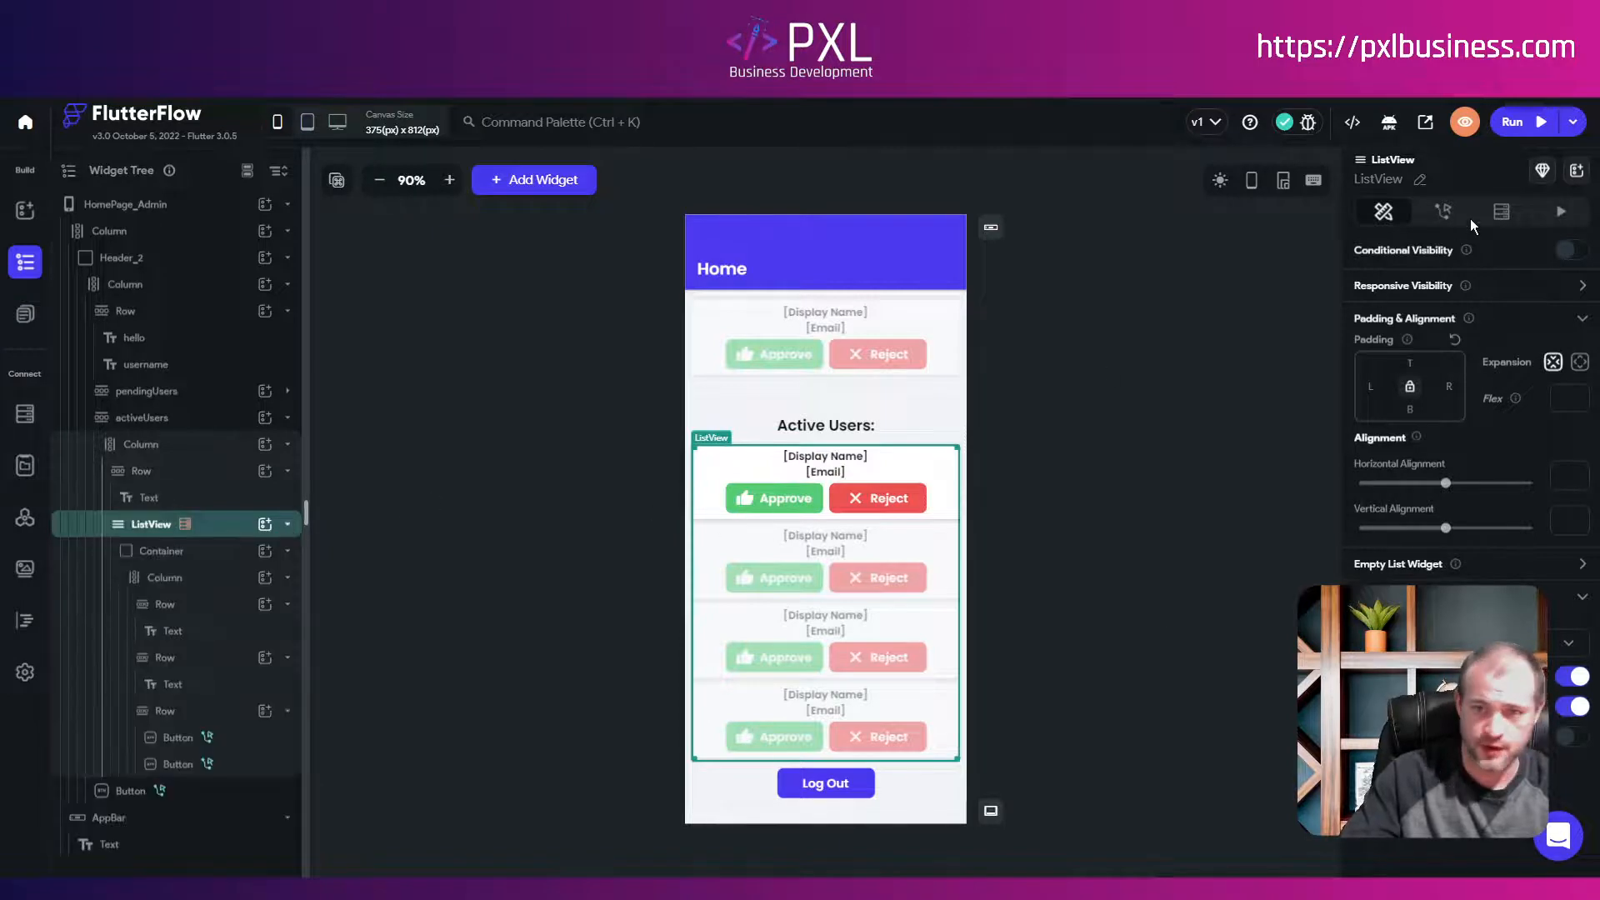
pyautogui.click(1442, 213)
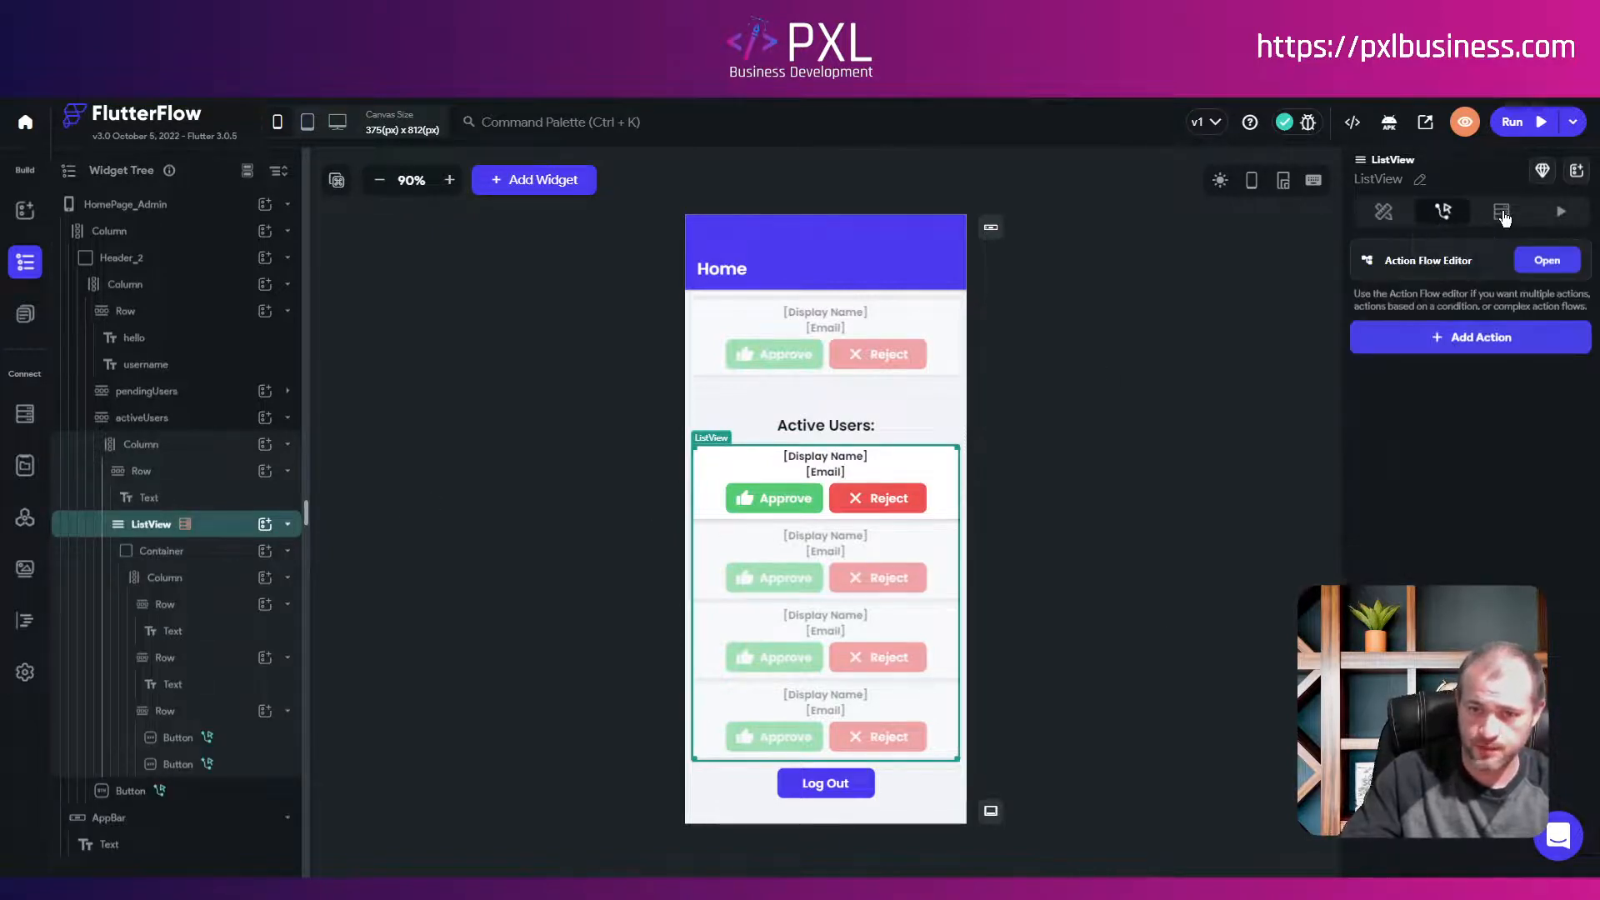
pyautogui.click(1502, 213)
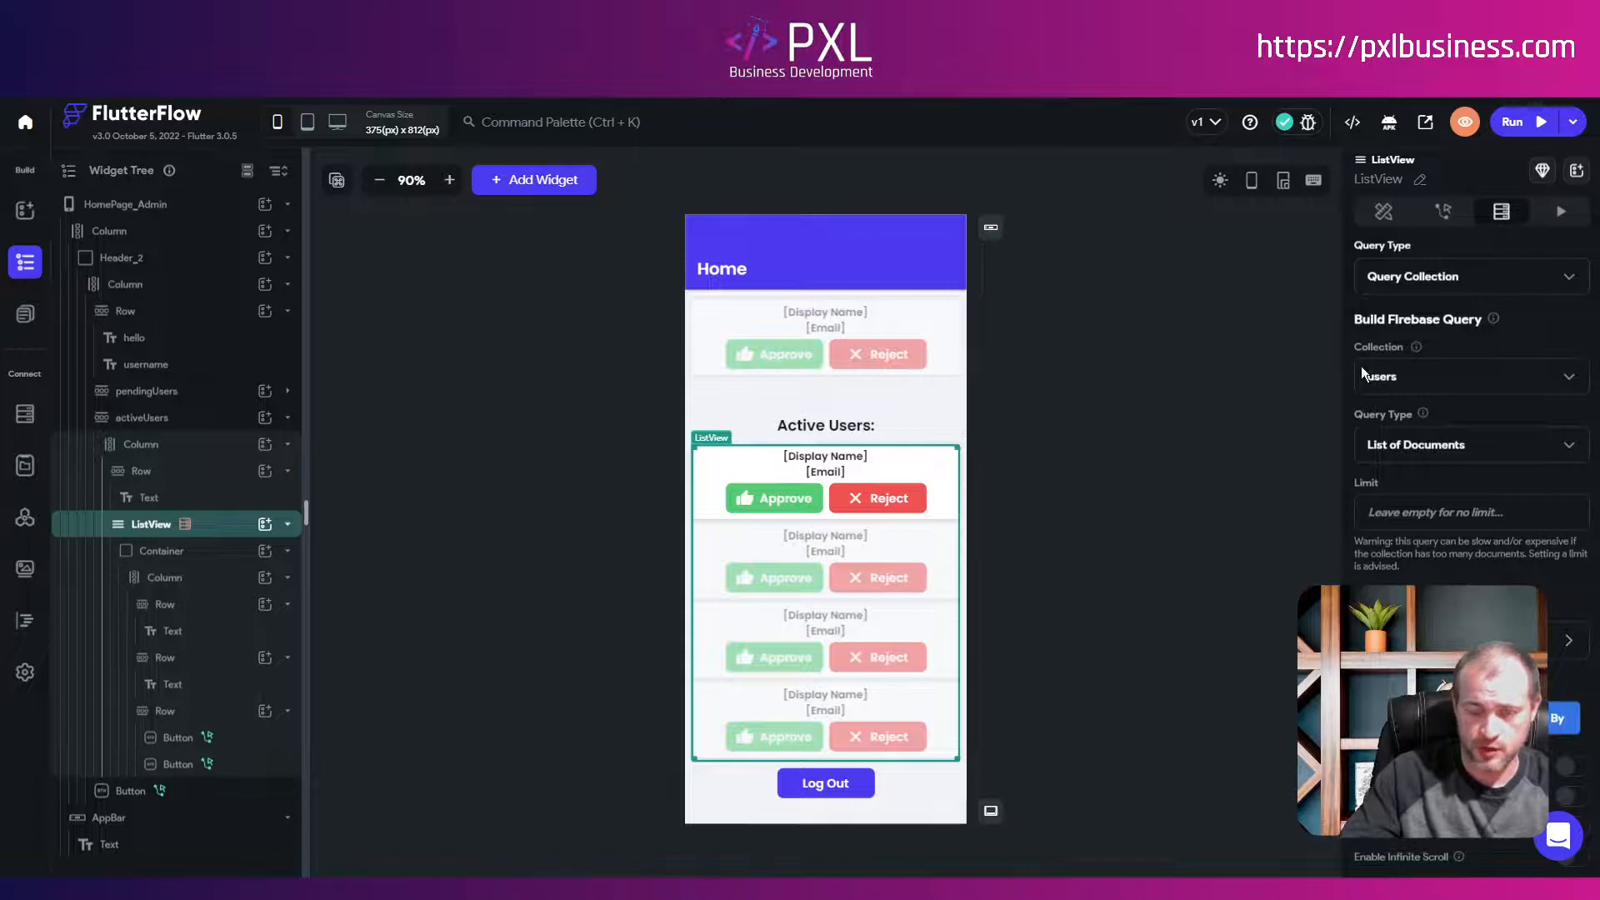
pyautogui.scroll(-2, 1367, 504)
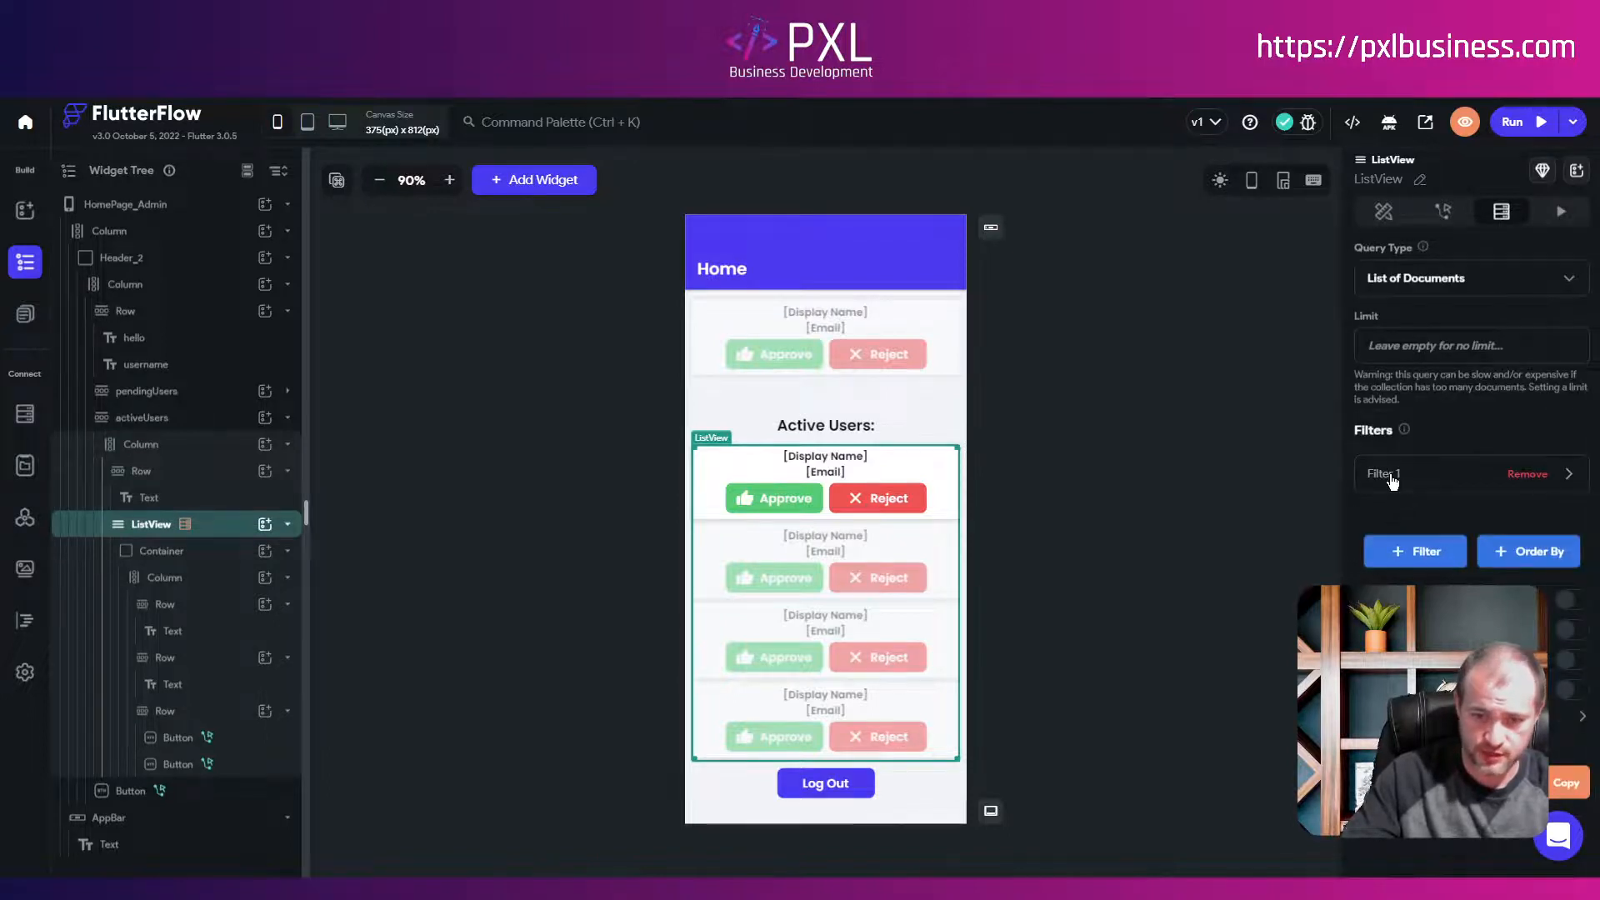
pyautogui.click(1390, 479)
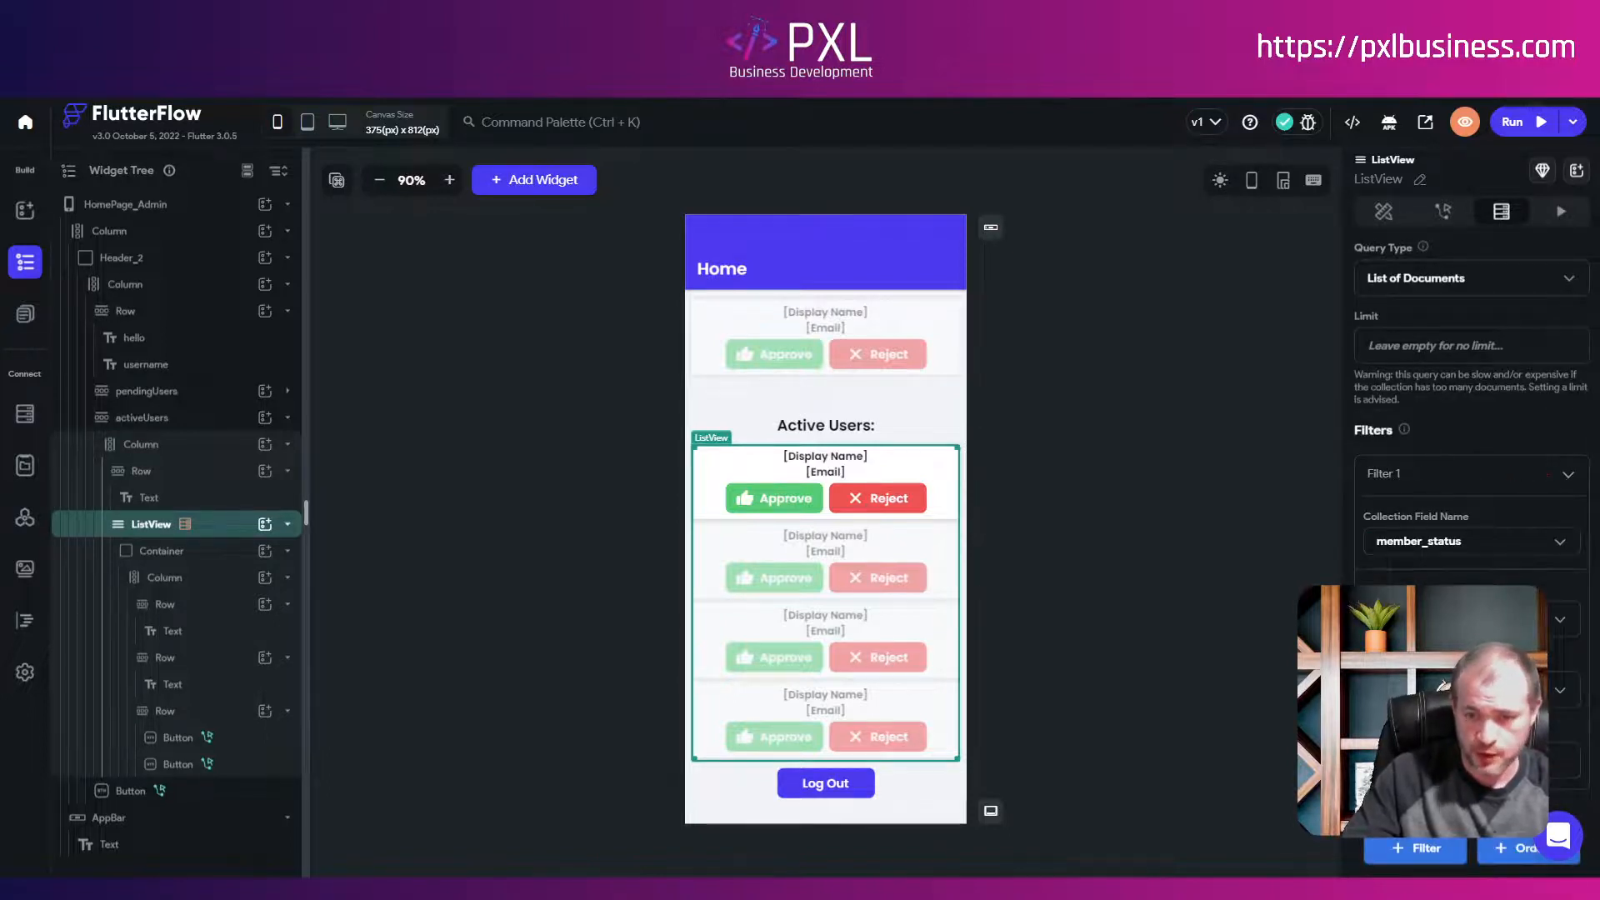
pyautogui.scroll(-2, 1470, 500)
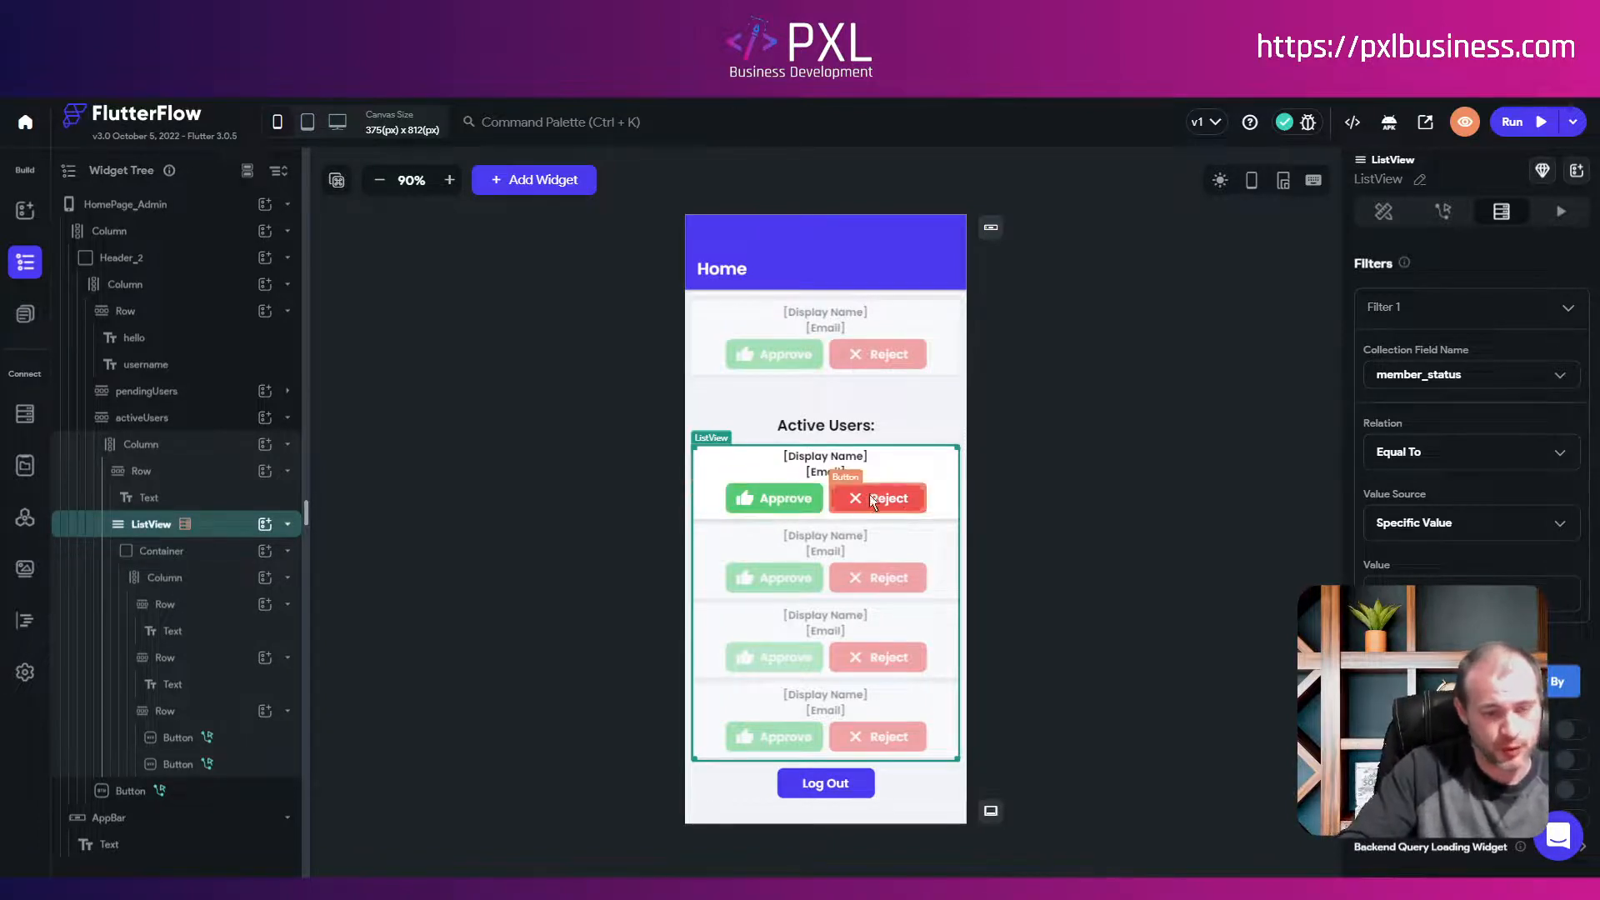
# Step: Relabel the active users' Approve button 'Make Admin' with the admin shield icon
pyautogui.click(784, 503)
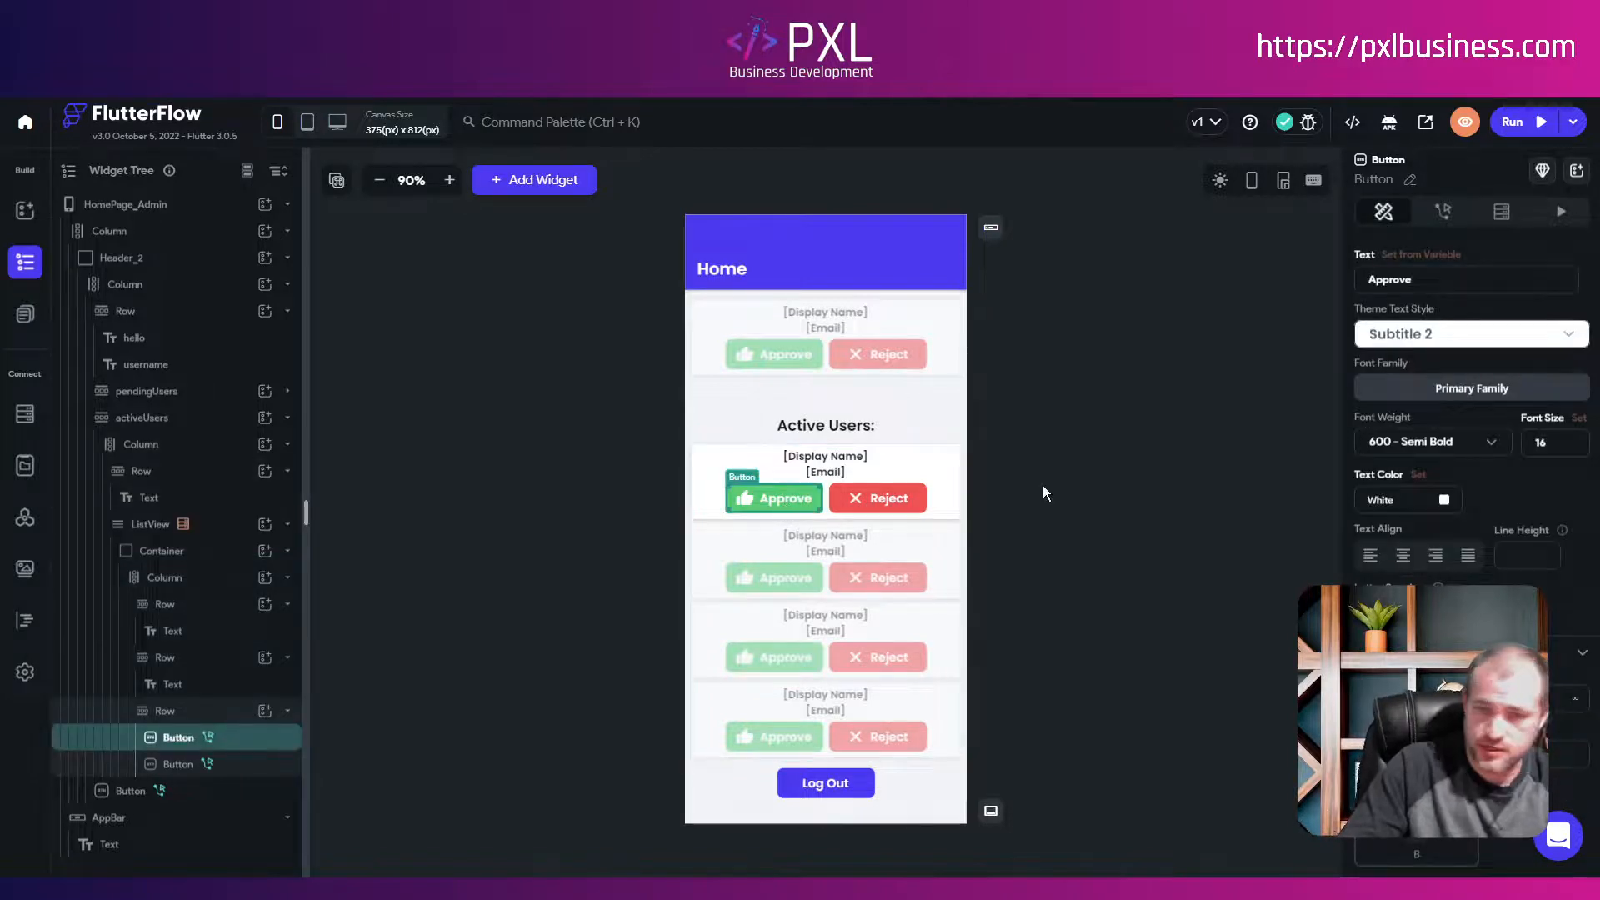
pyautogui.scroll(2, 1443, 325)
pyautogui.moveTo(1420, 448); pyautogui.dragTo(1256, 440)
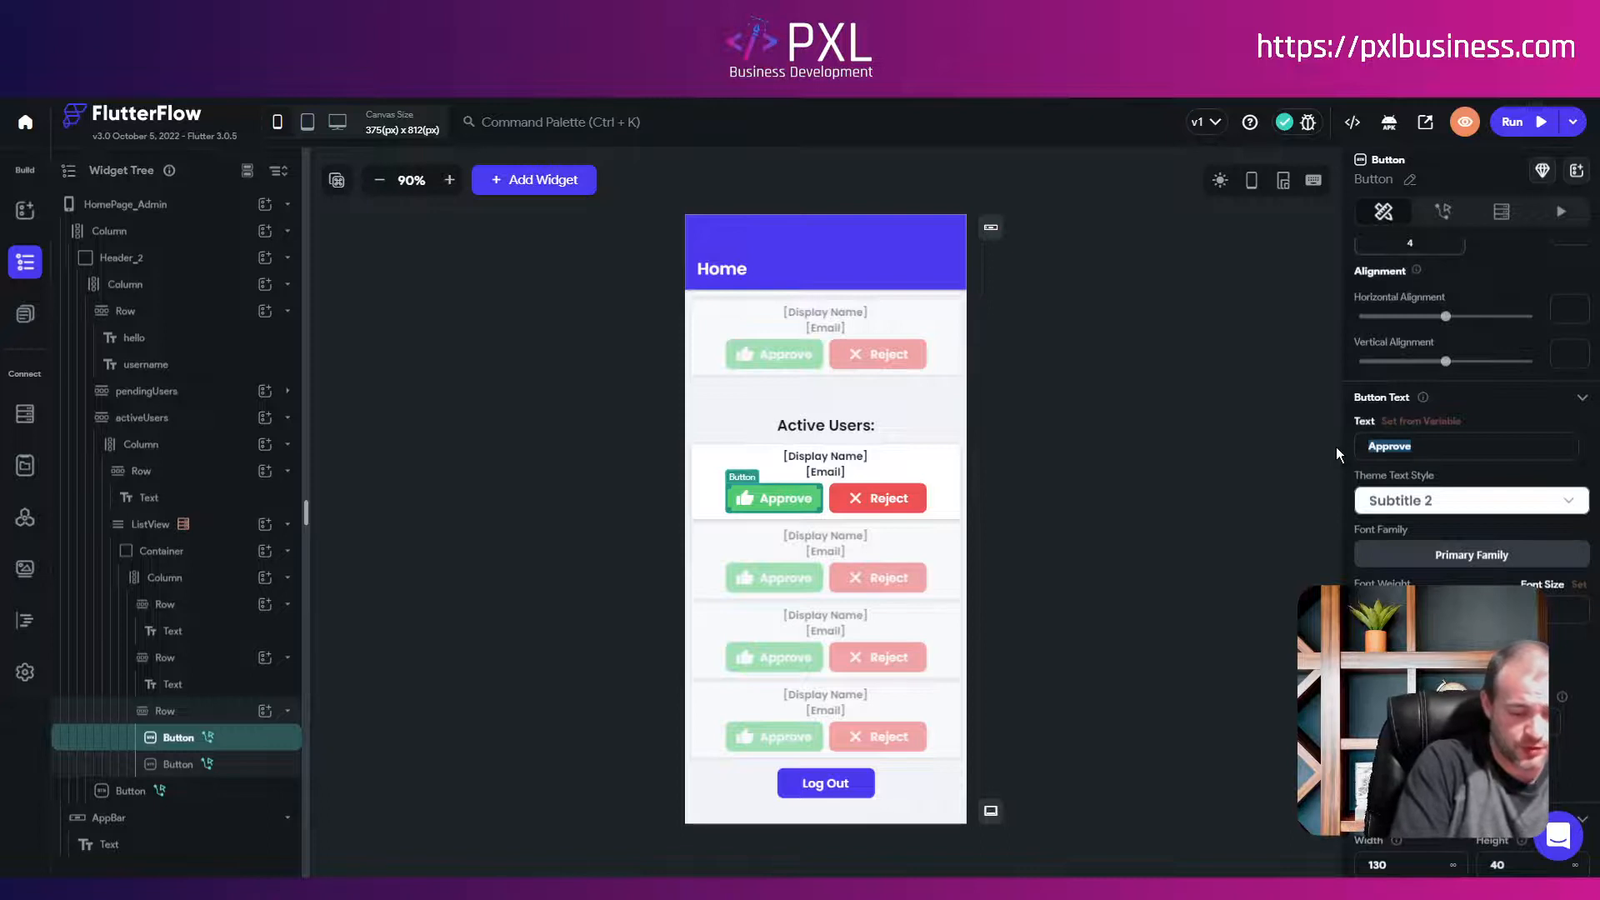
pyautogui.write('Makje')
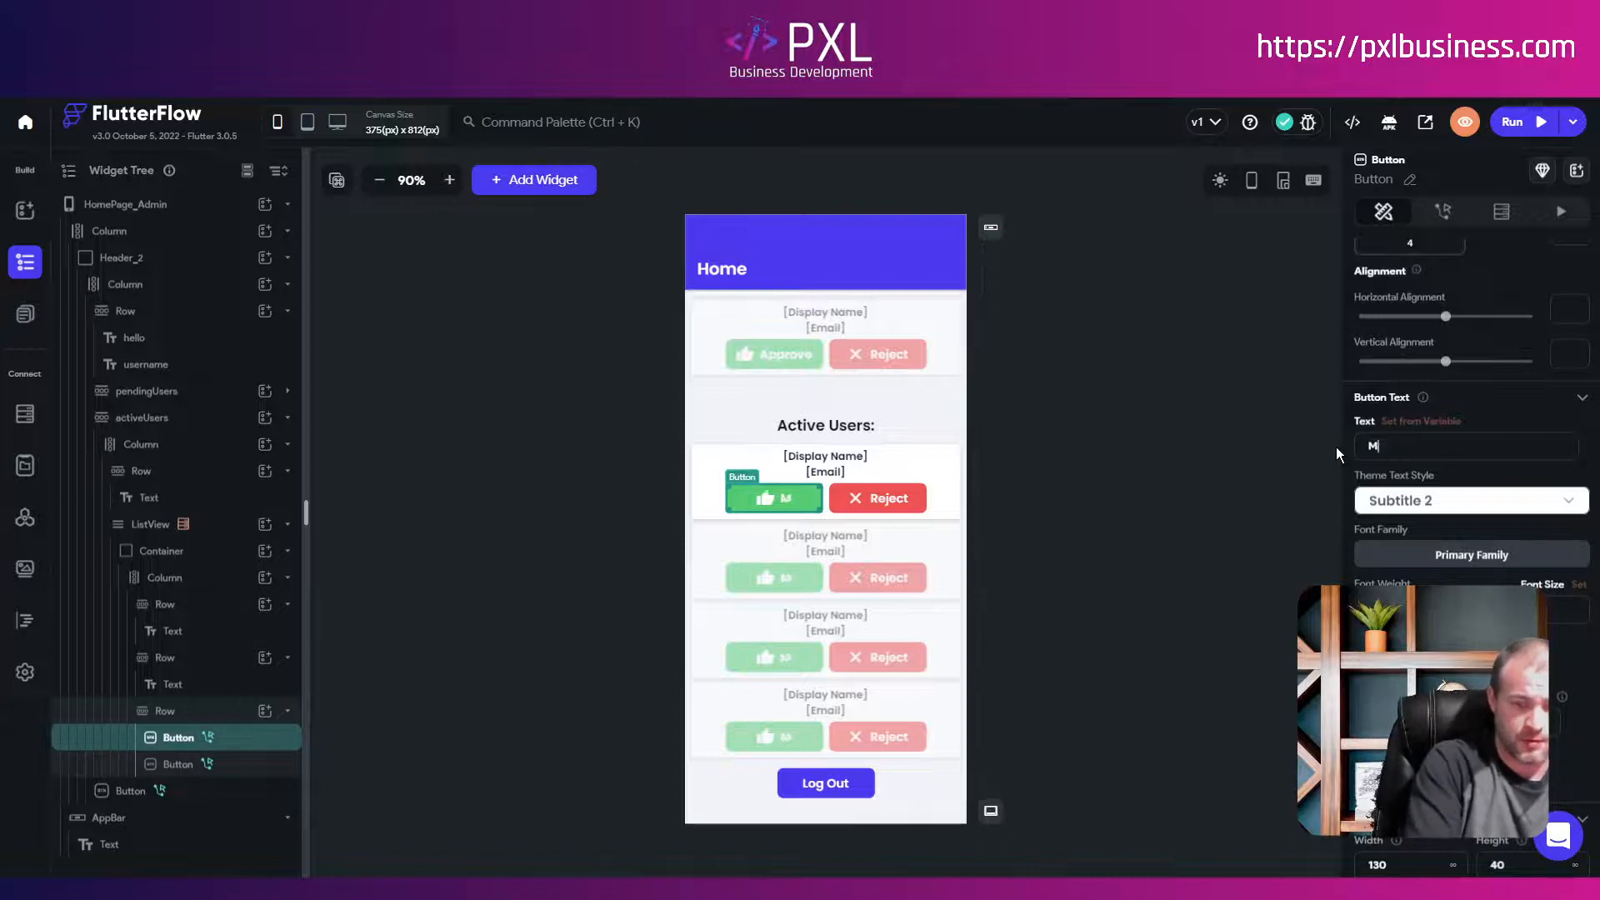
pyautogui.press('BackSpace')
pyautogui.press('BackSpace')
pyautogui.write('e')
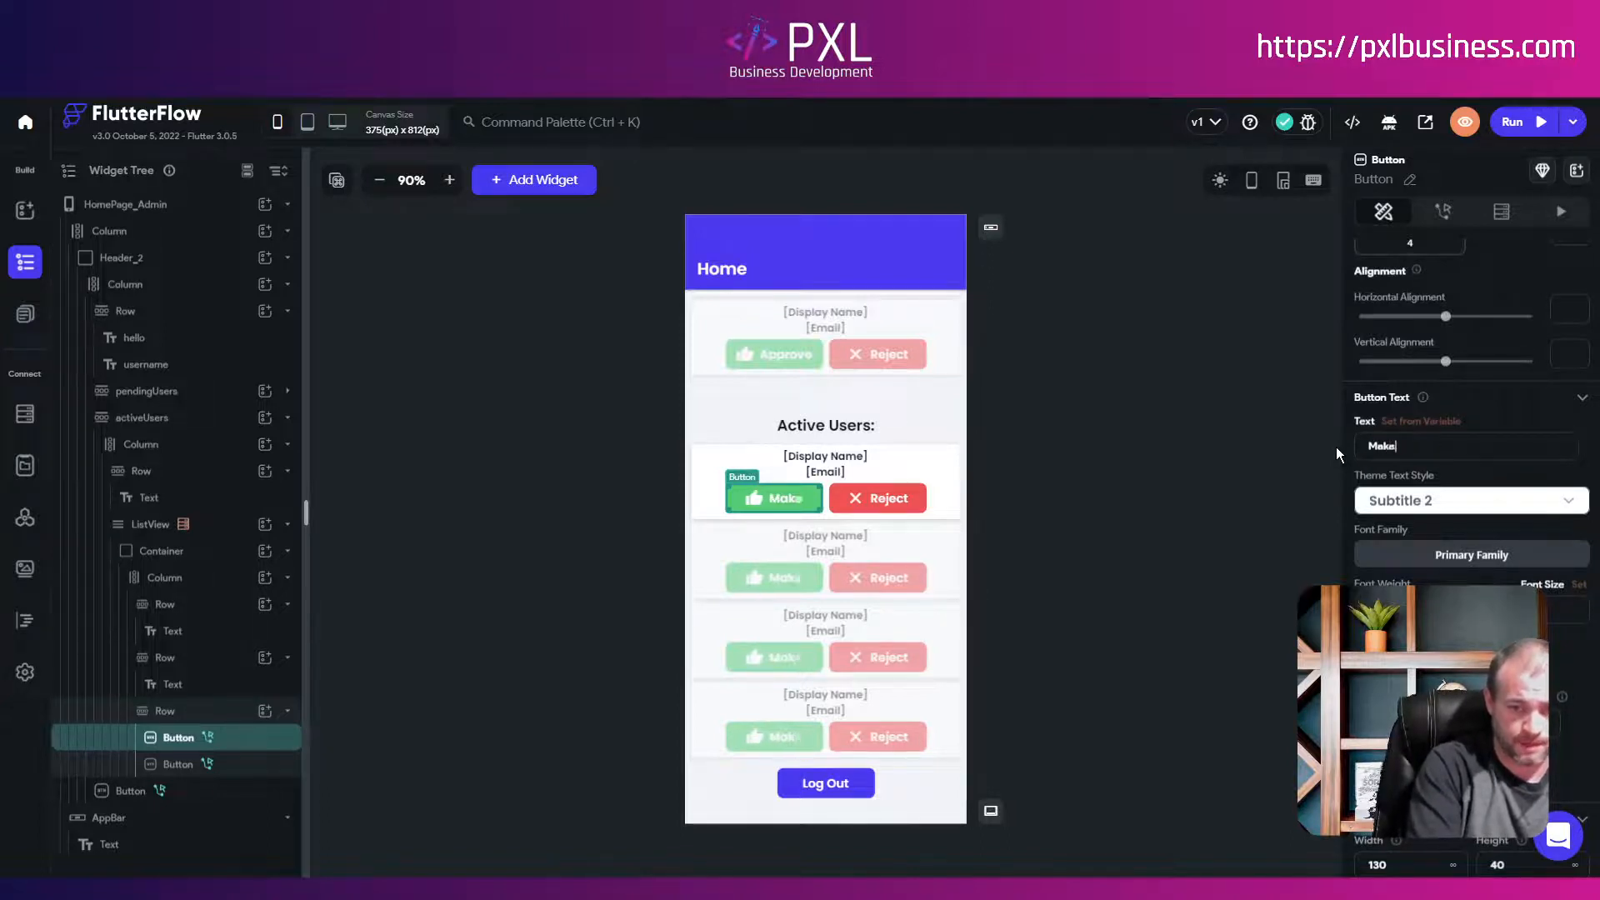
pyautogui.write(' Admin')
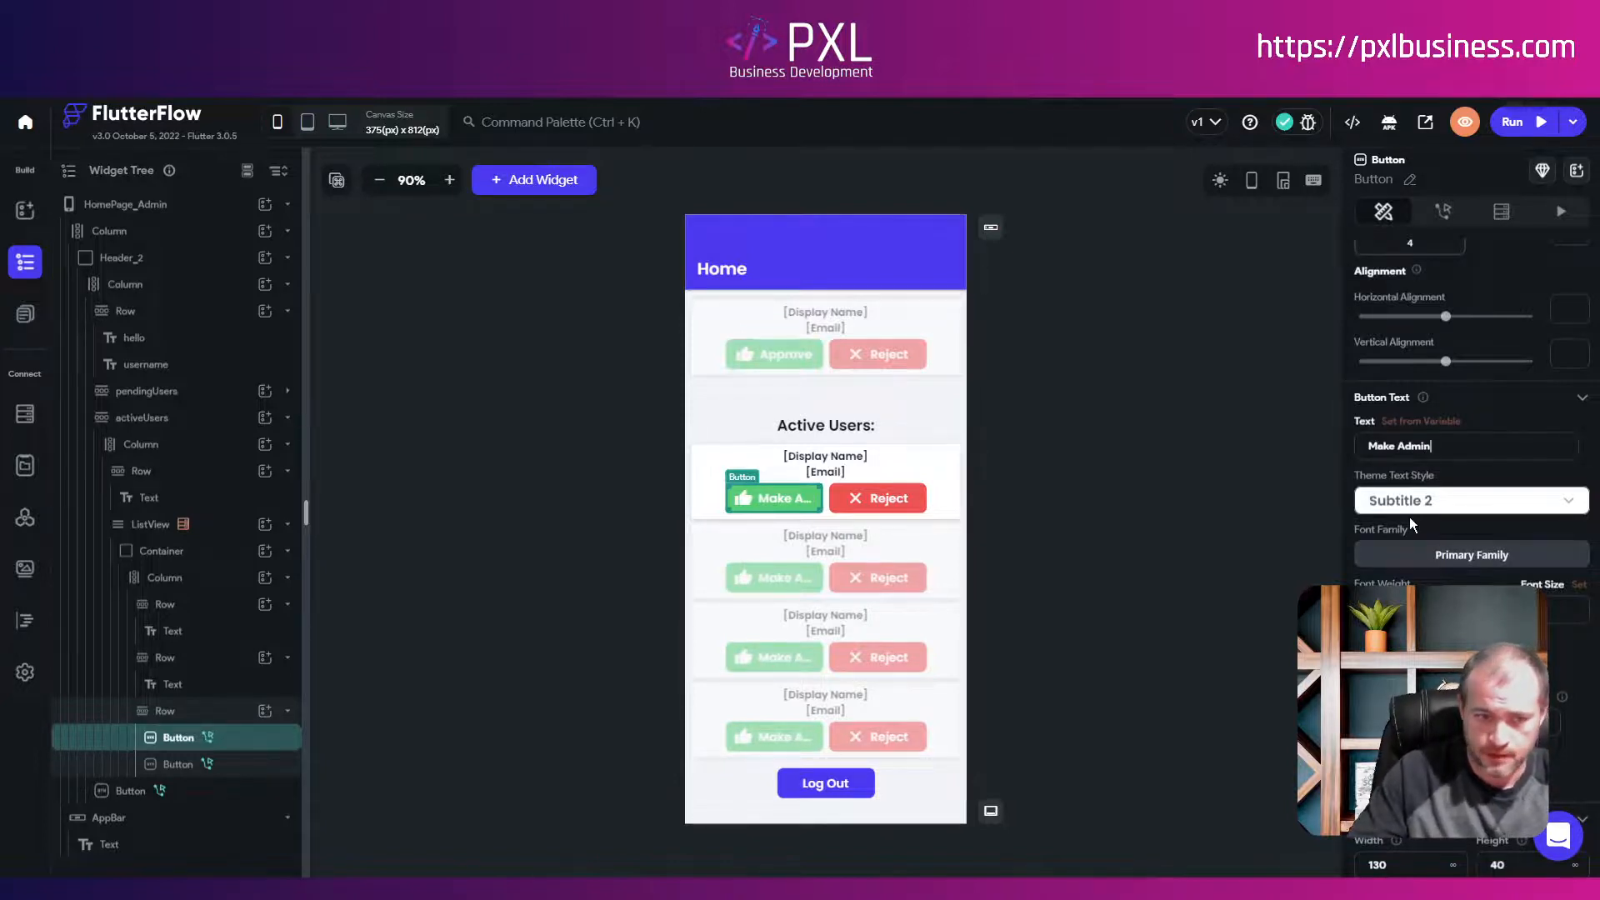
pyautogui.scroll(-8, 1408, 517)
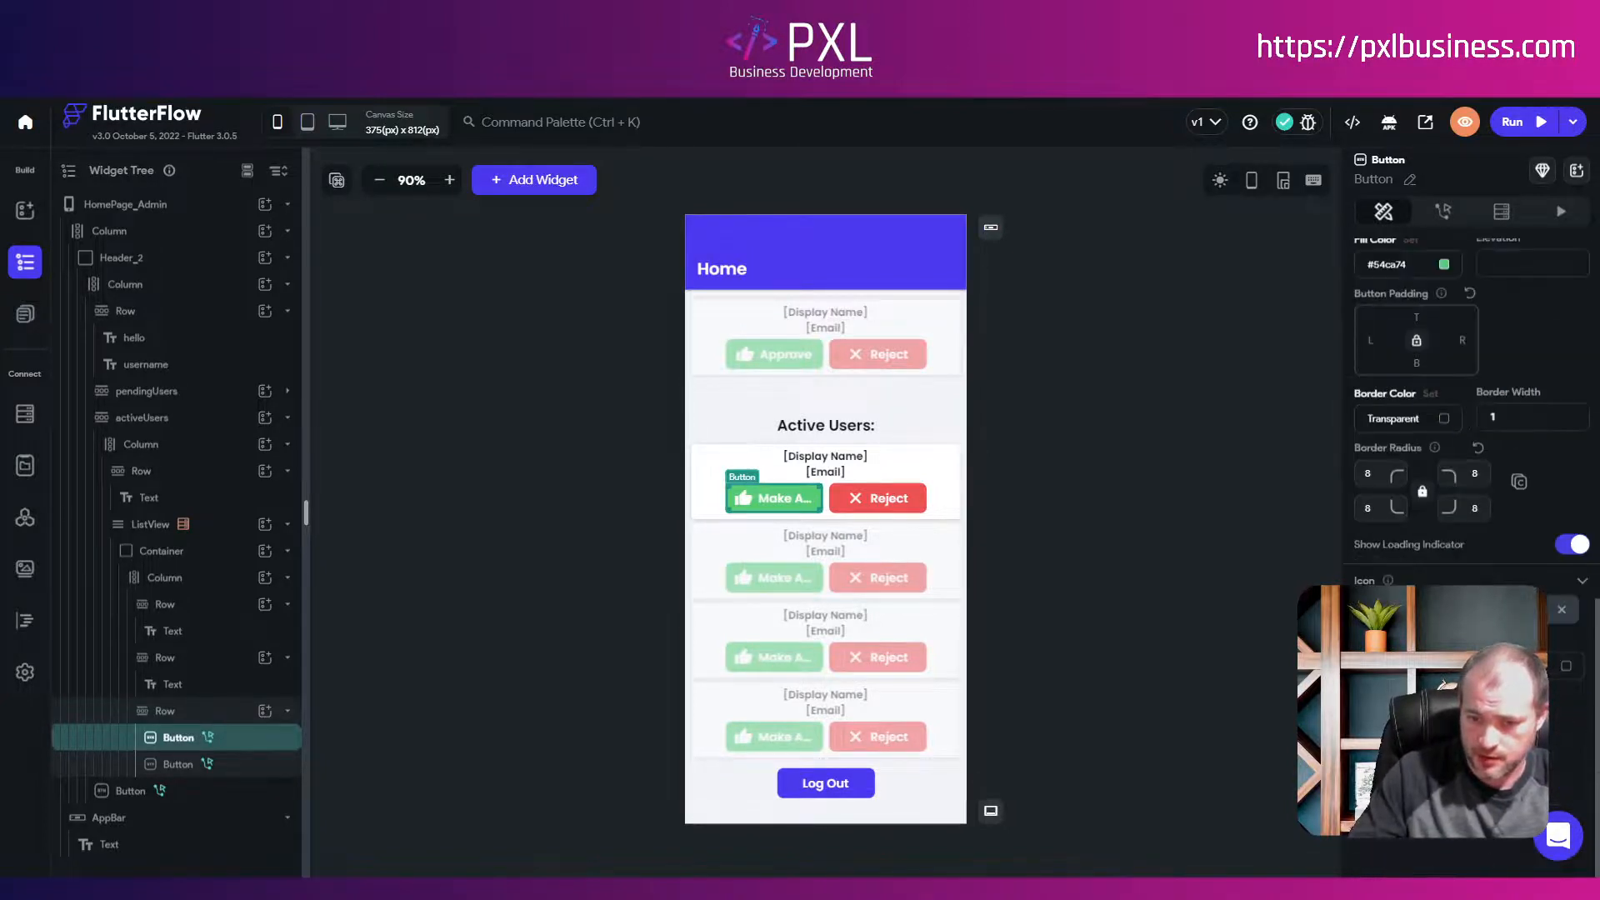
pyautogui.click(1416, 609)
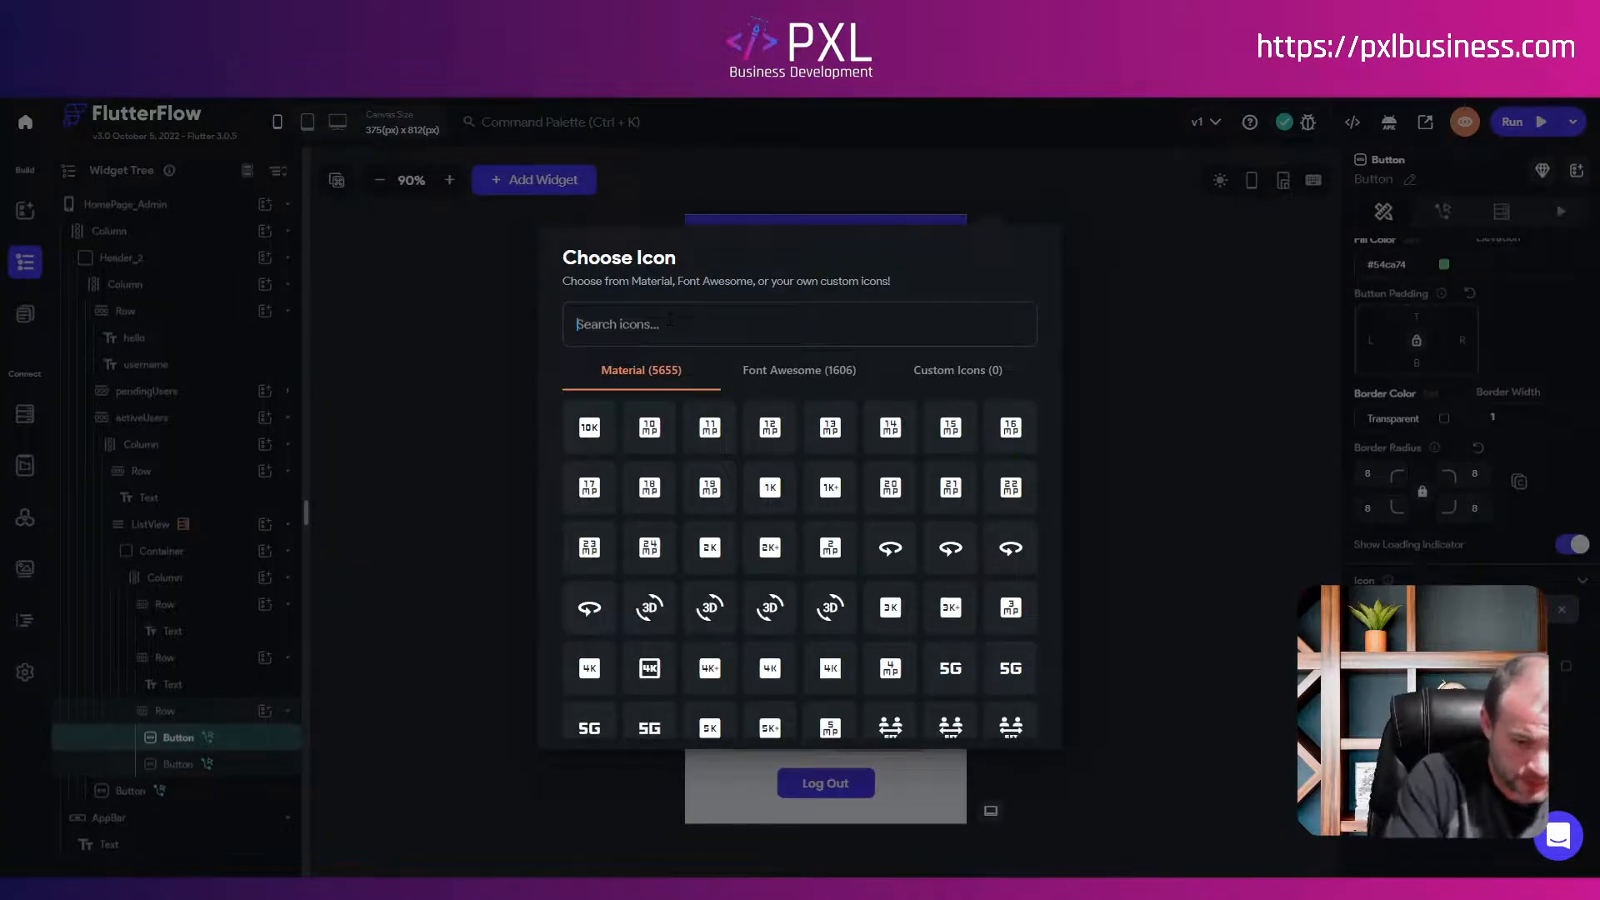
pyautogui.write('admin')
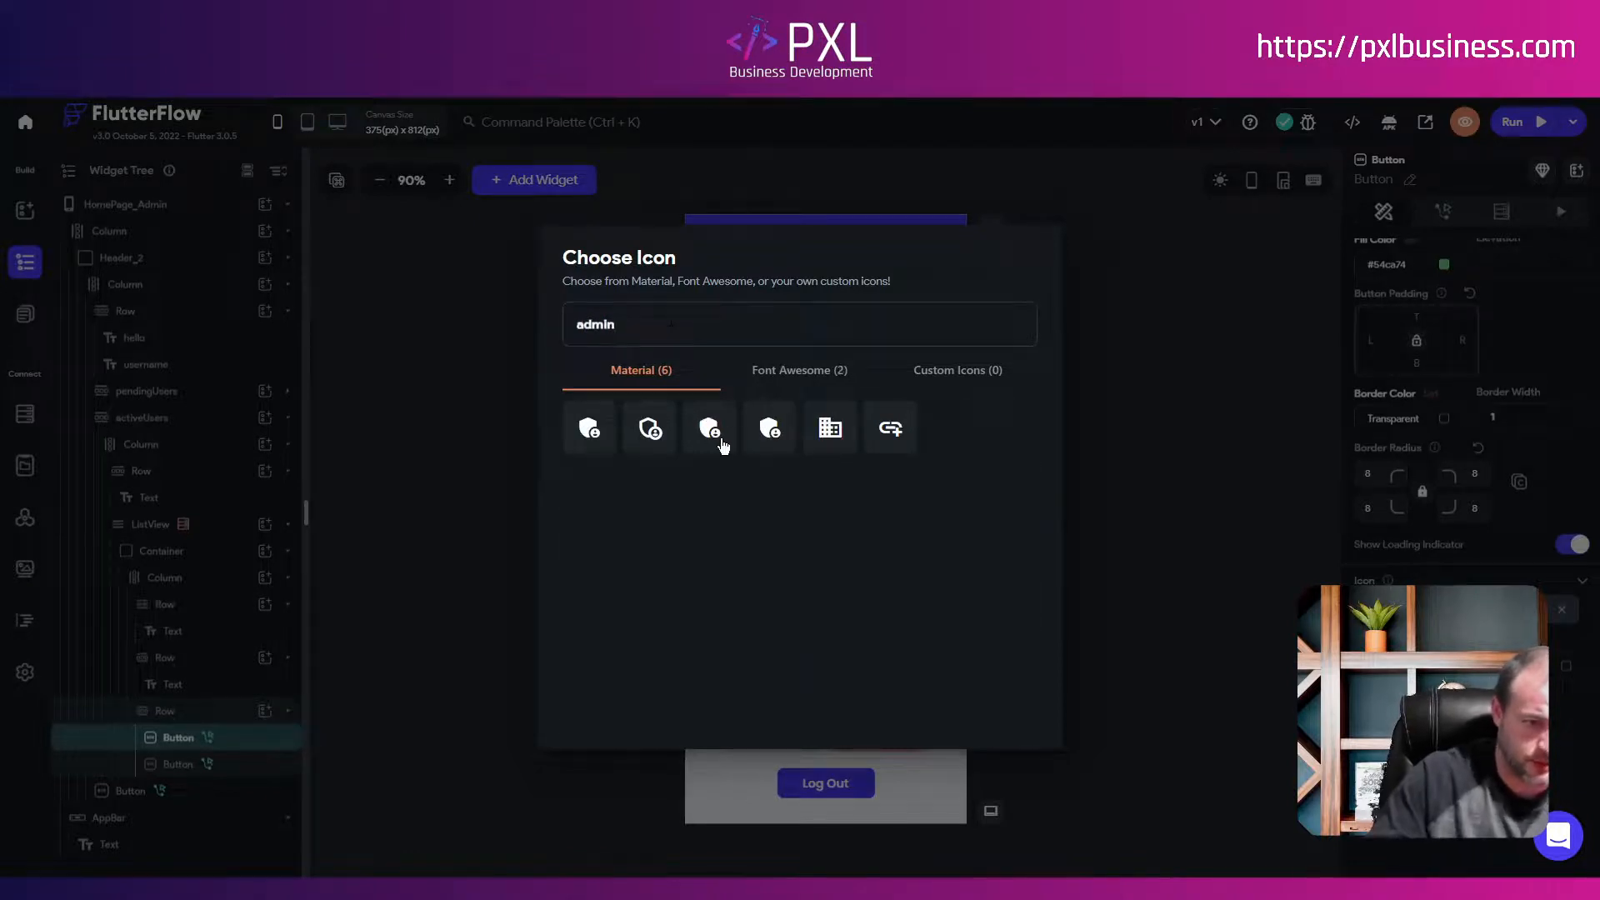
pyautogui.click(588, 428)
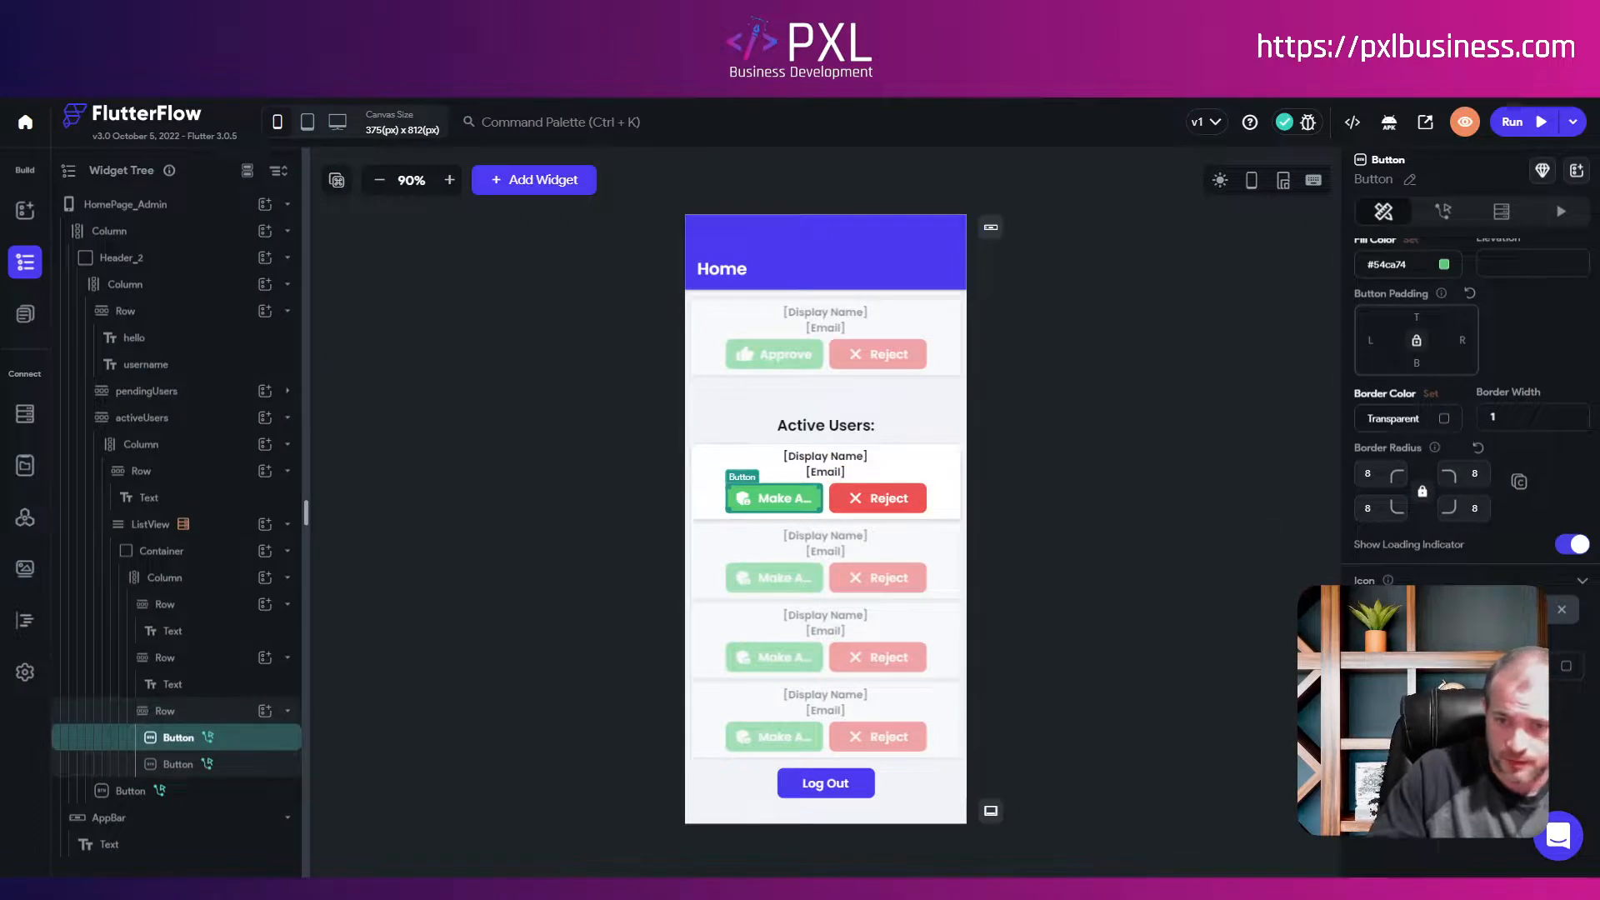
# Step: Set the Make Admin button's width to 160 and its fill colour to grey
pyautogui.scroll(4, 1468, 466)
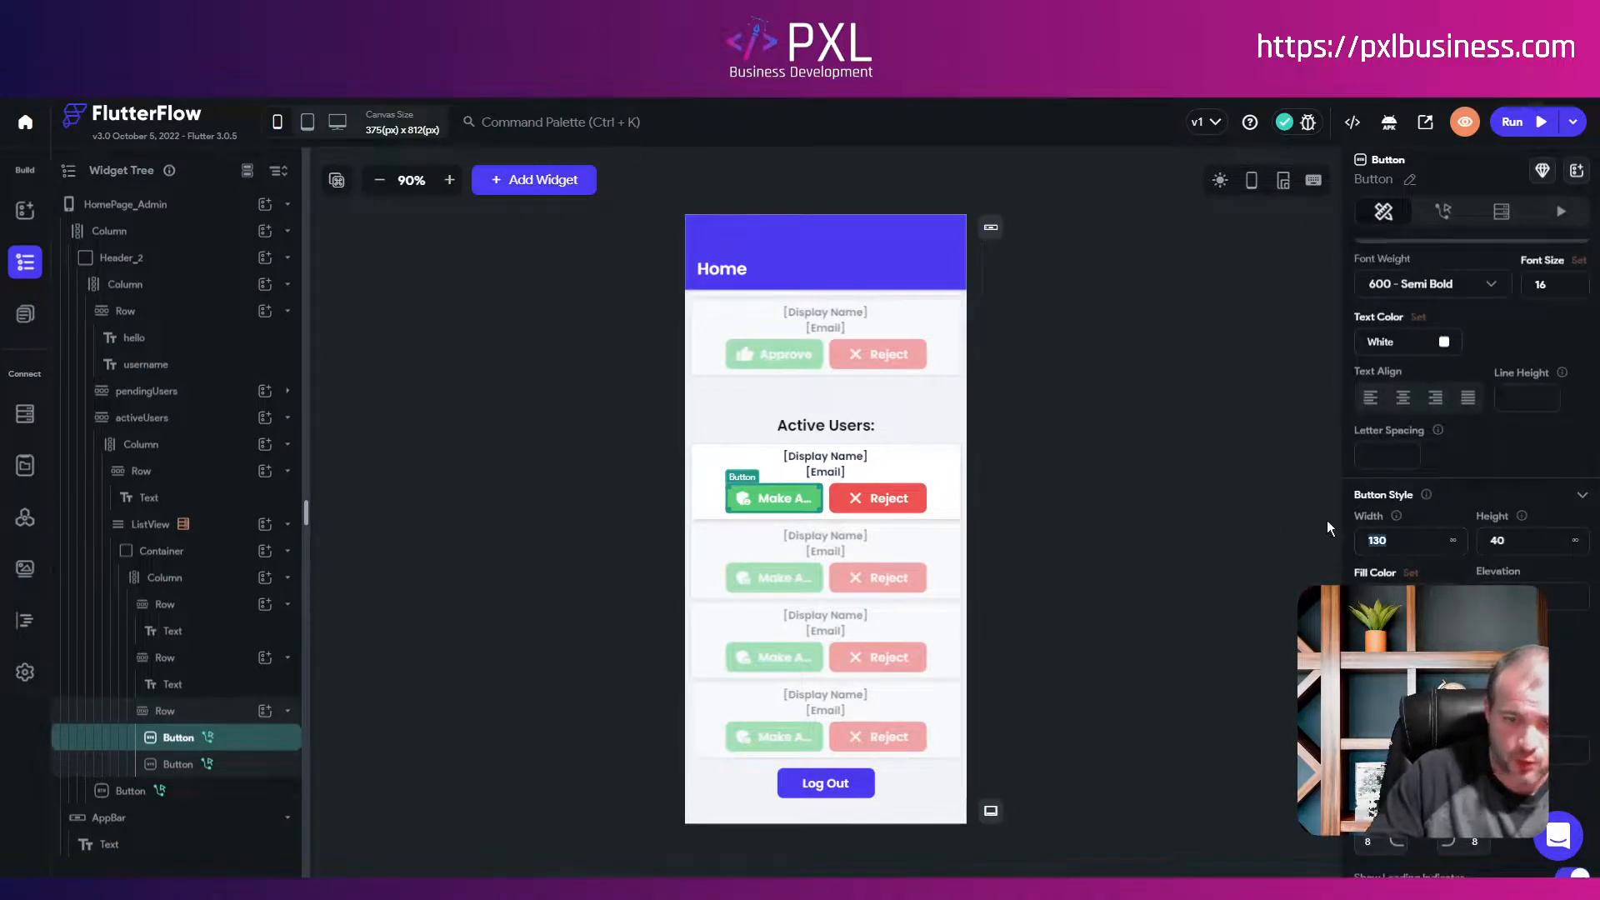
pyautogui.write('160')
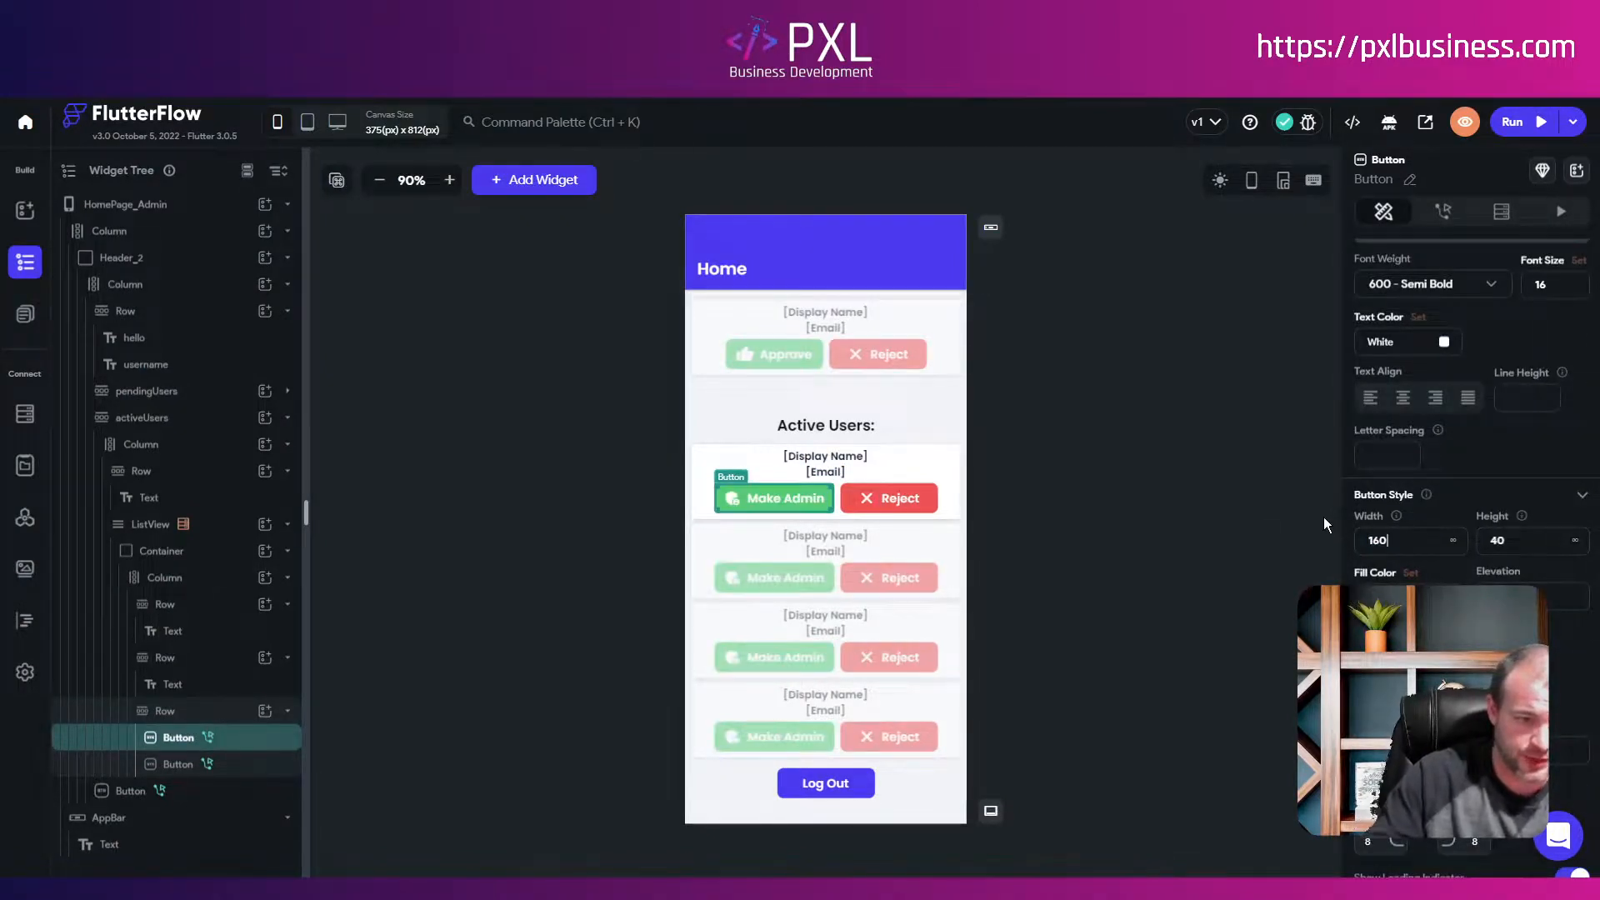
pyautogui.click(1442, 596)
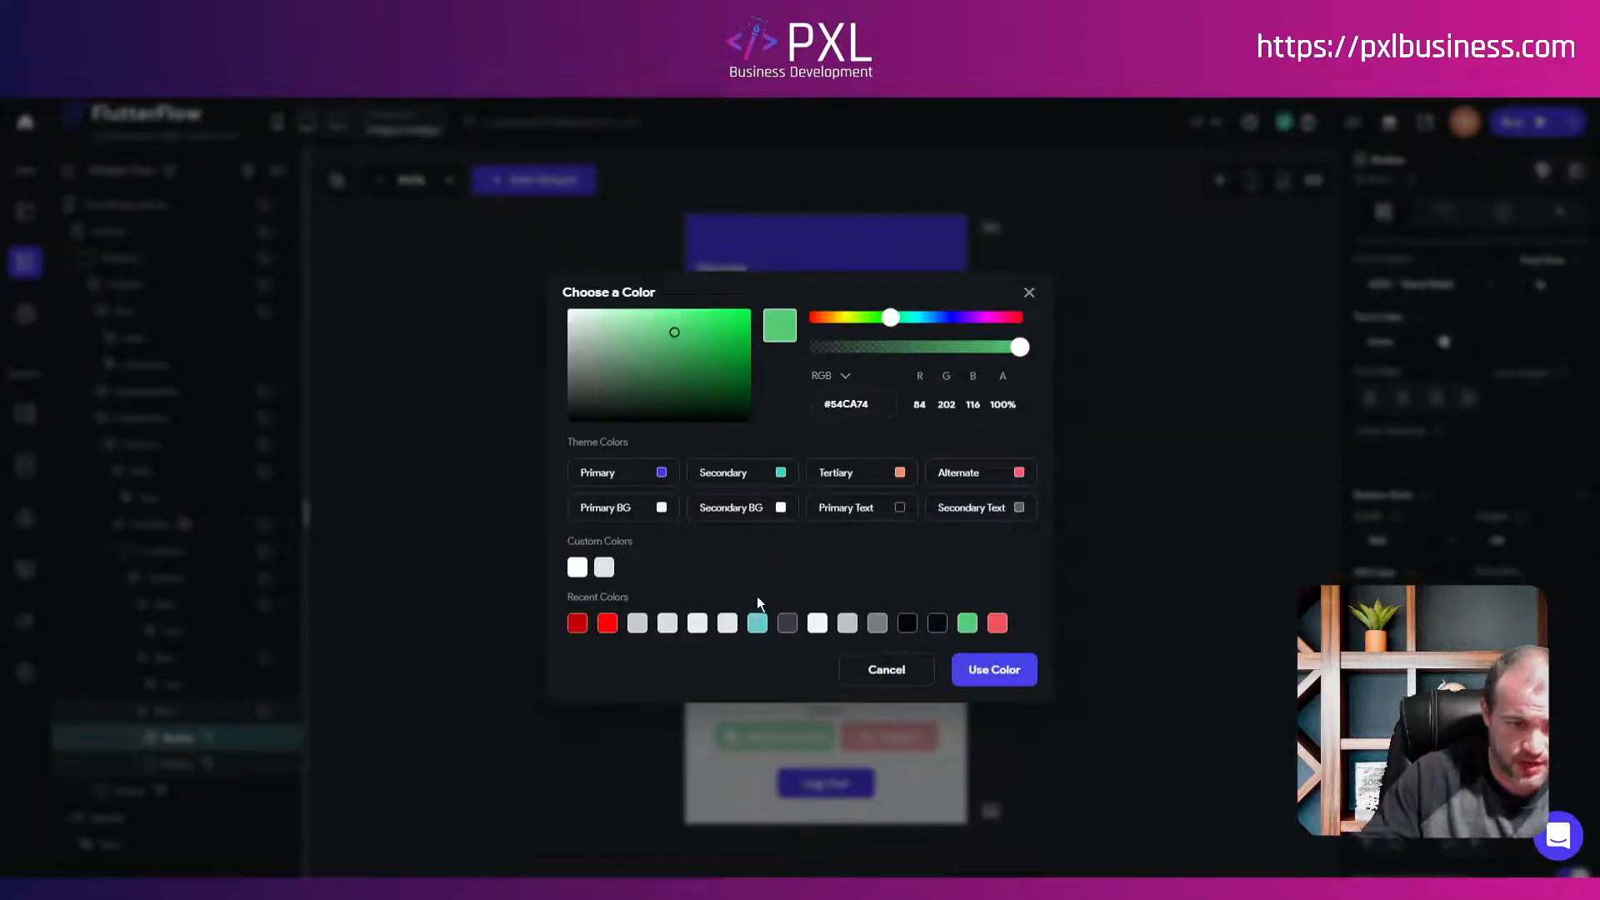
pyautogui.click(877, 623)
pyautogui.click(986, 662)
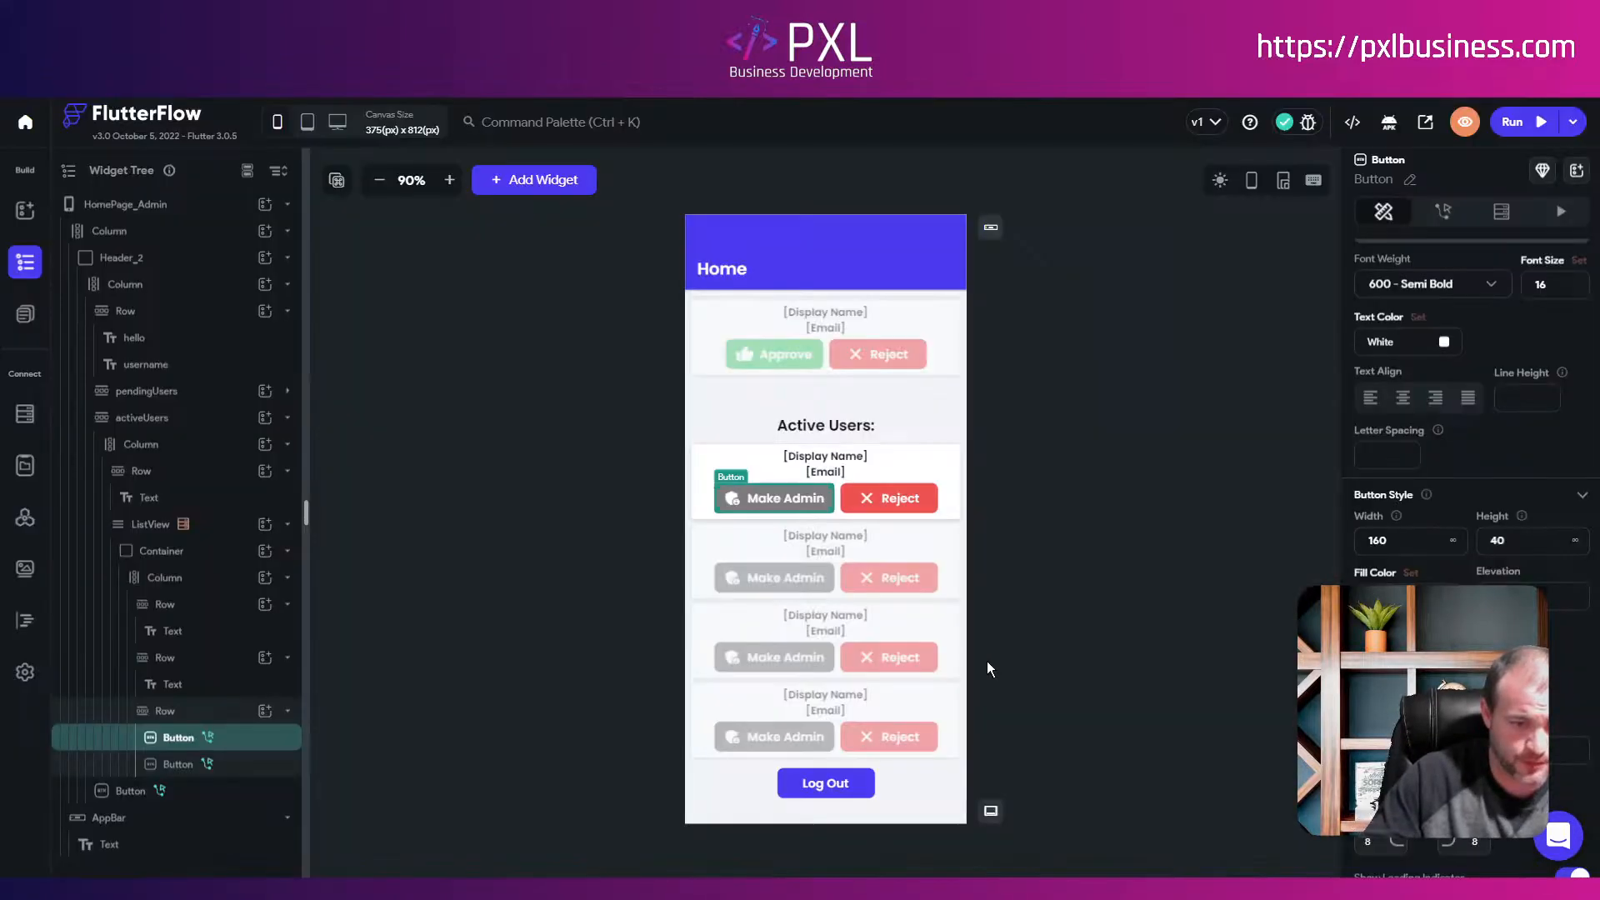
# Step: Change the Active Users row's Reject button text to 'Cancel'
pyautogui.click(901, 498)
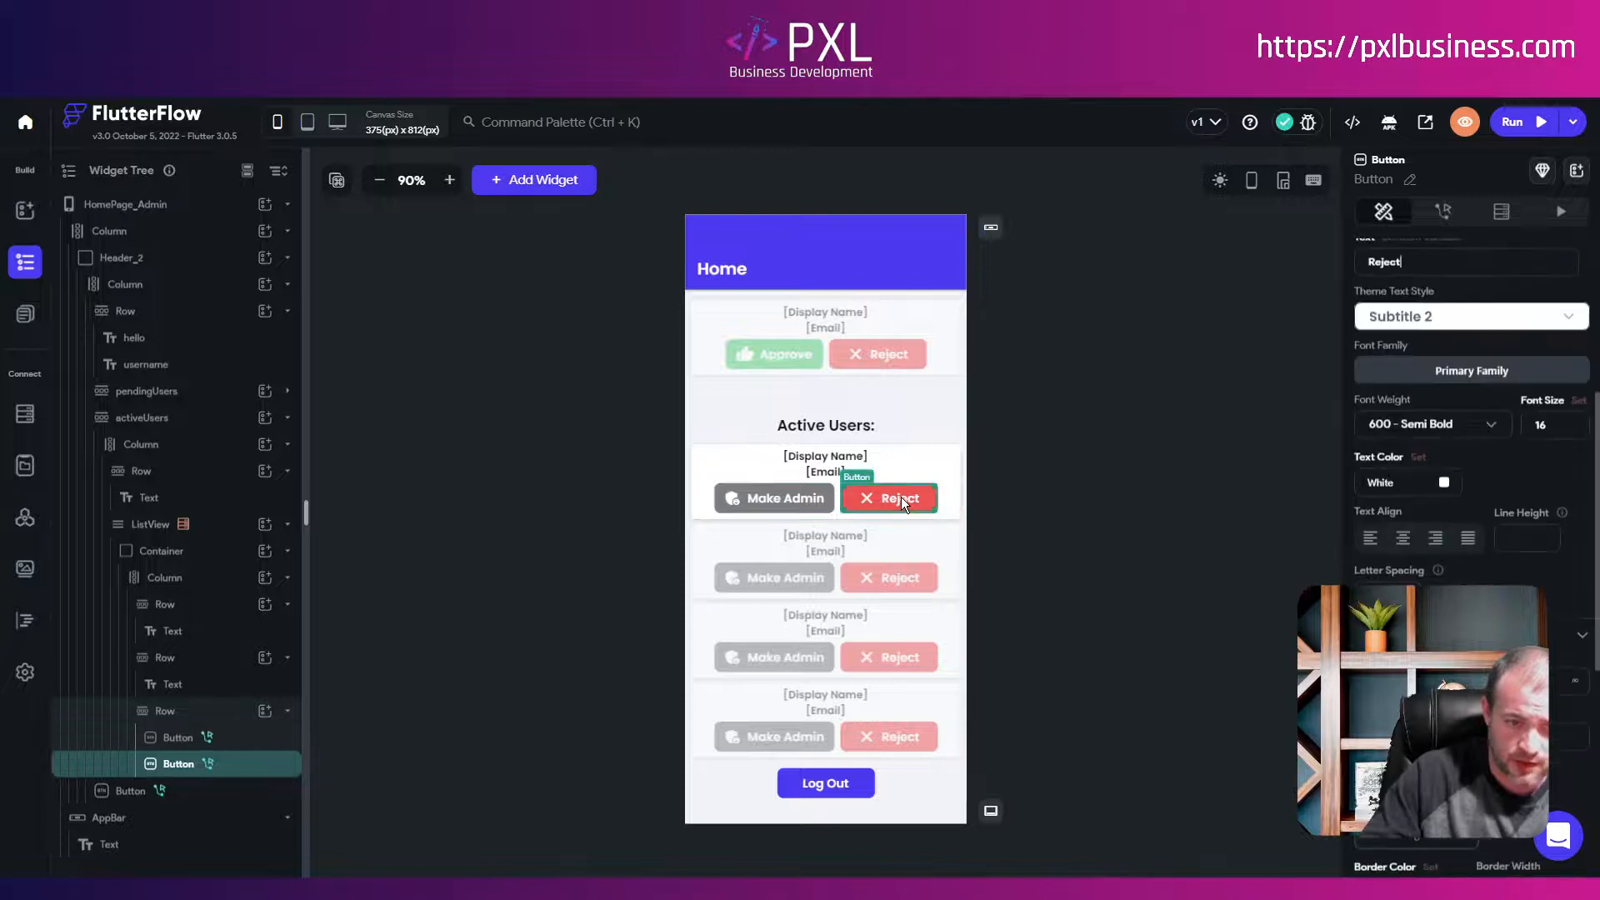
pyautogui.scroll(5, 1437, 568)
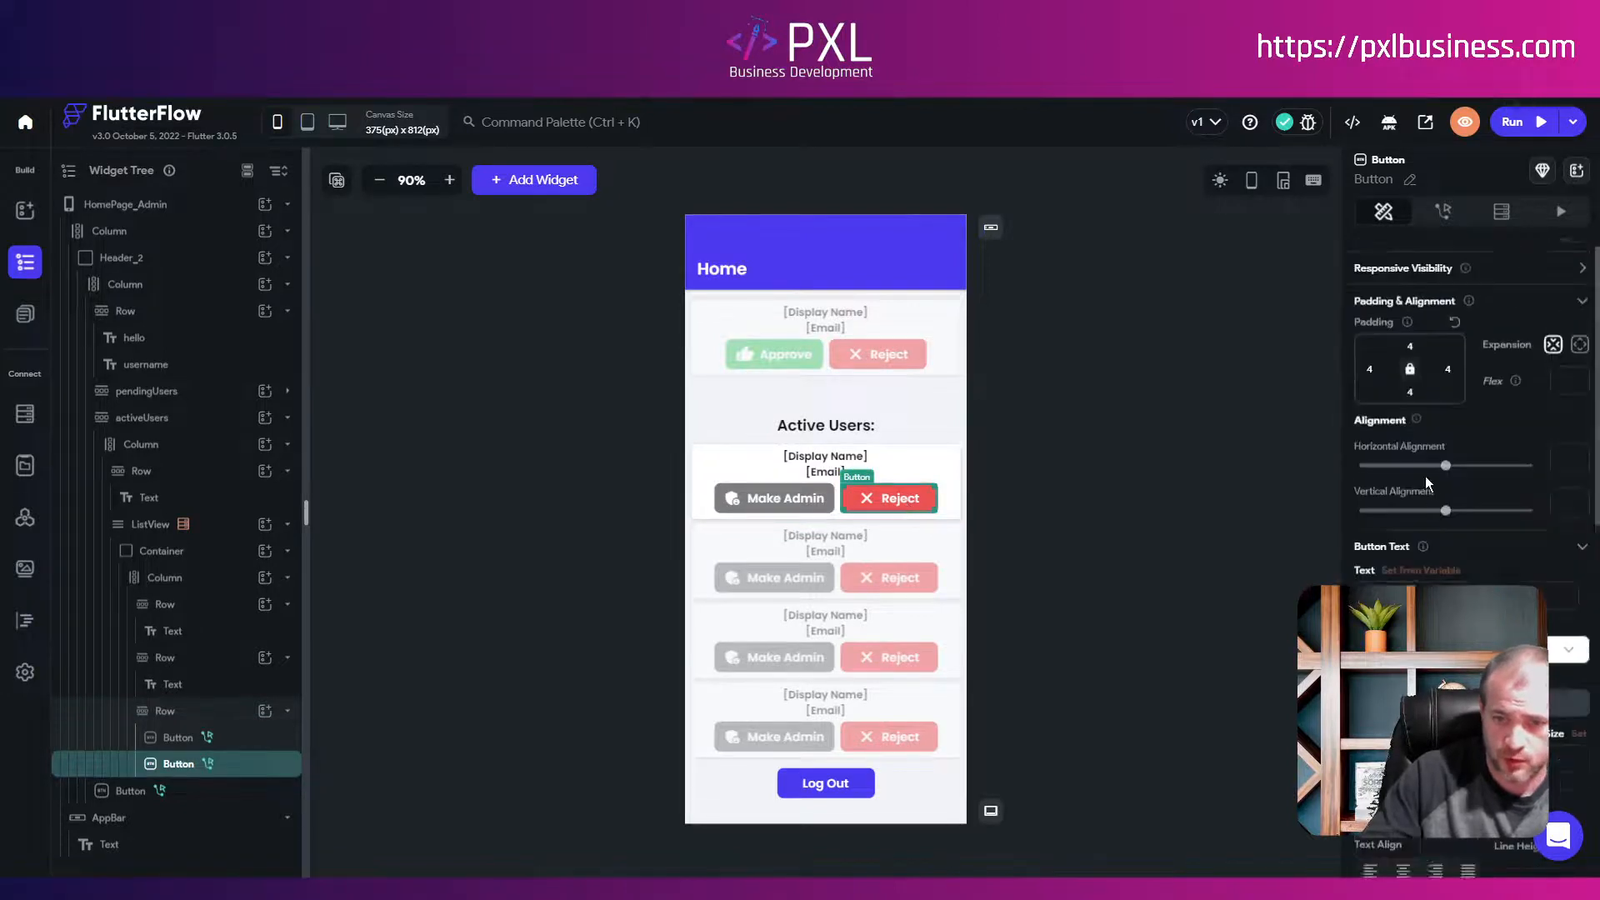
pyautogui.write('C')
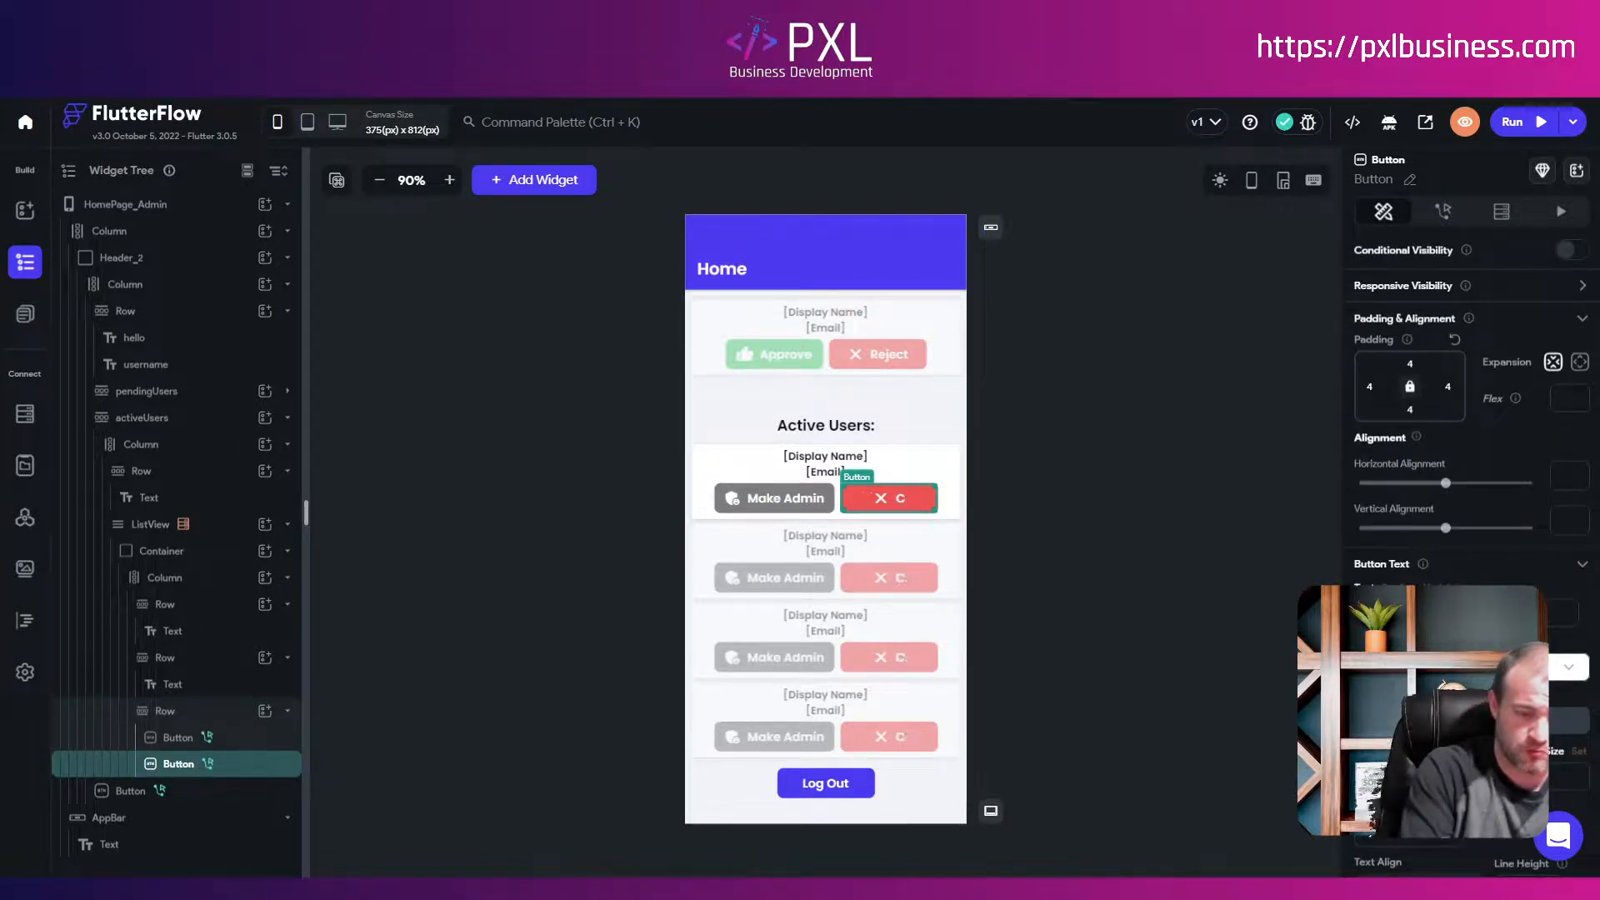
pyautogui.write('ancel')
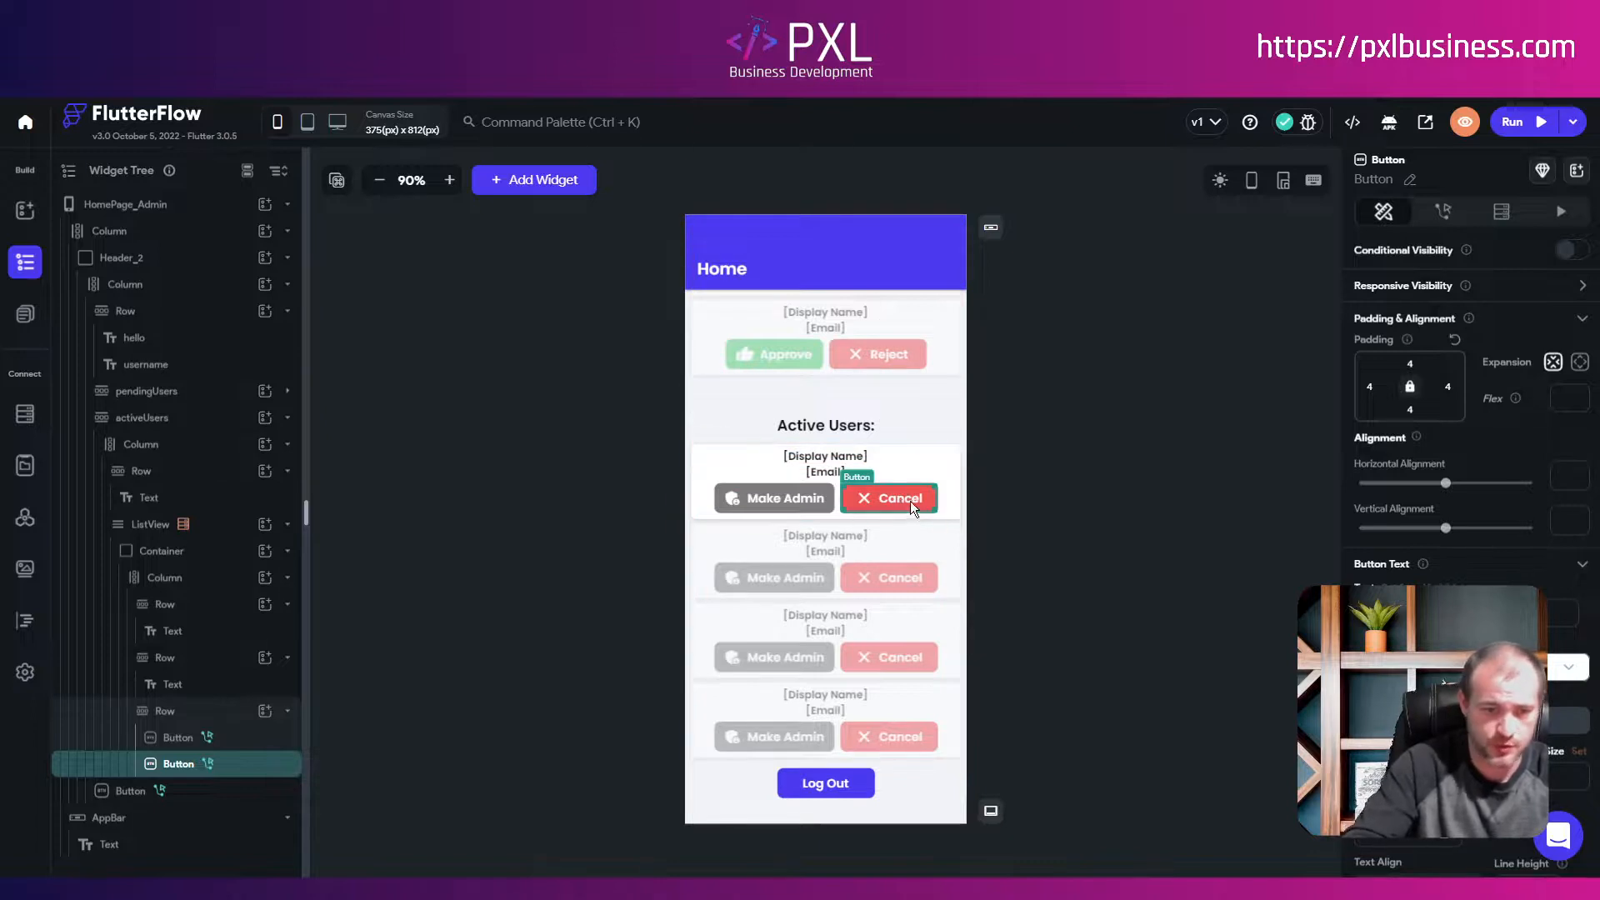
pyautogui.click(809, 498)
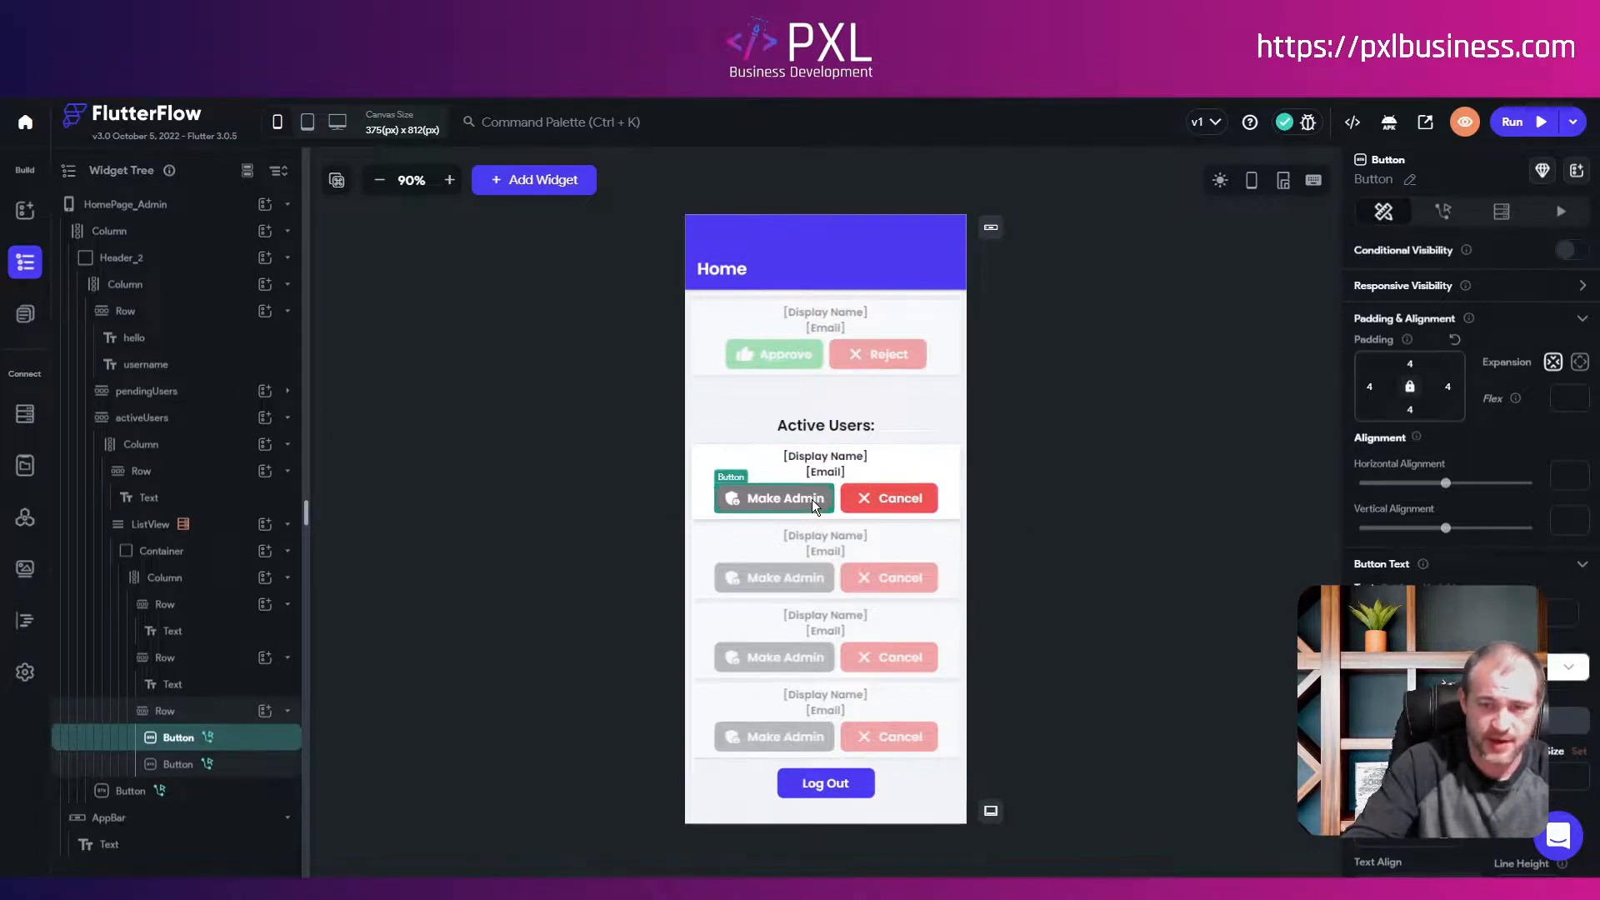
# Step: Switch the Make Admin Update Document field from member_status to is_admin
pyautogui.click(1442, 212)
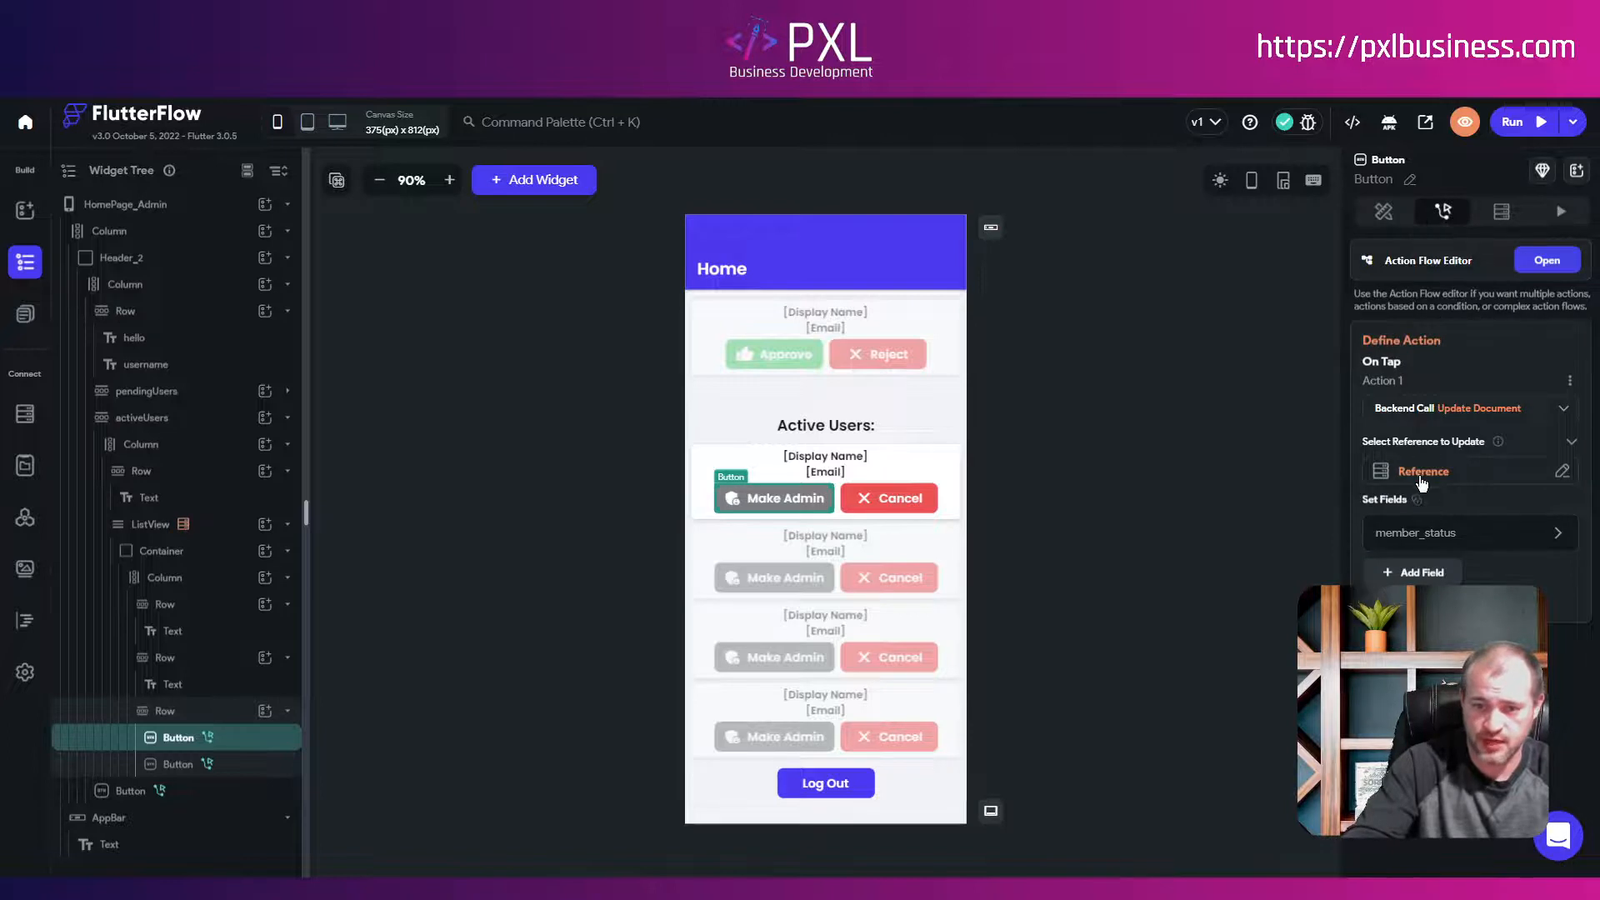
pyautogui.click(1397, 540)
pyautogui.click(1450, 630)
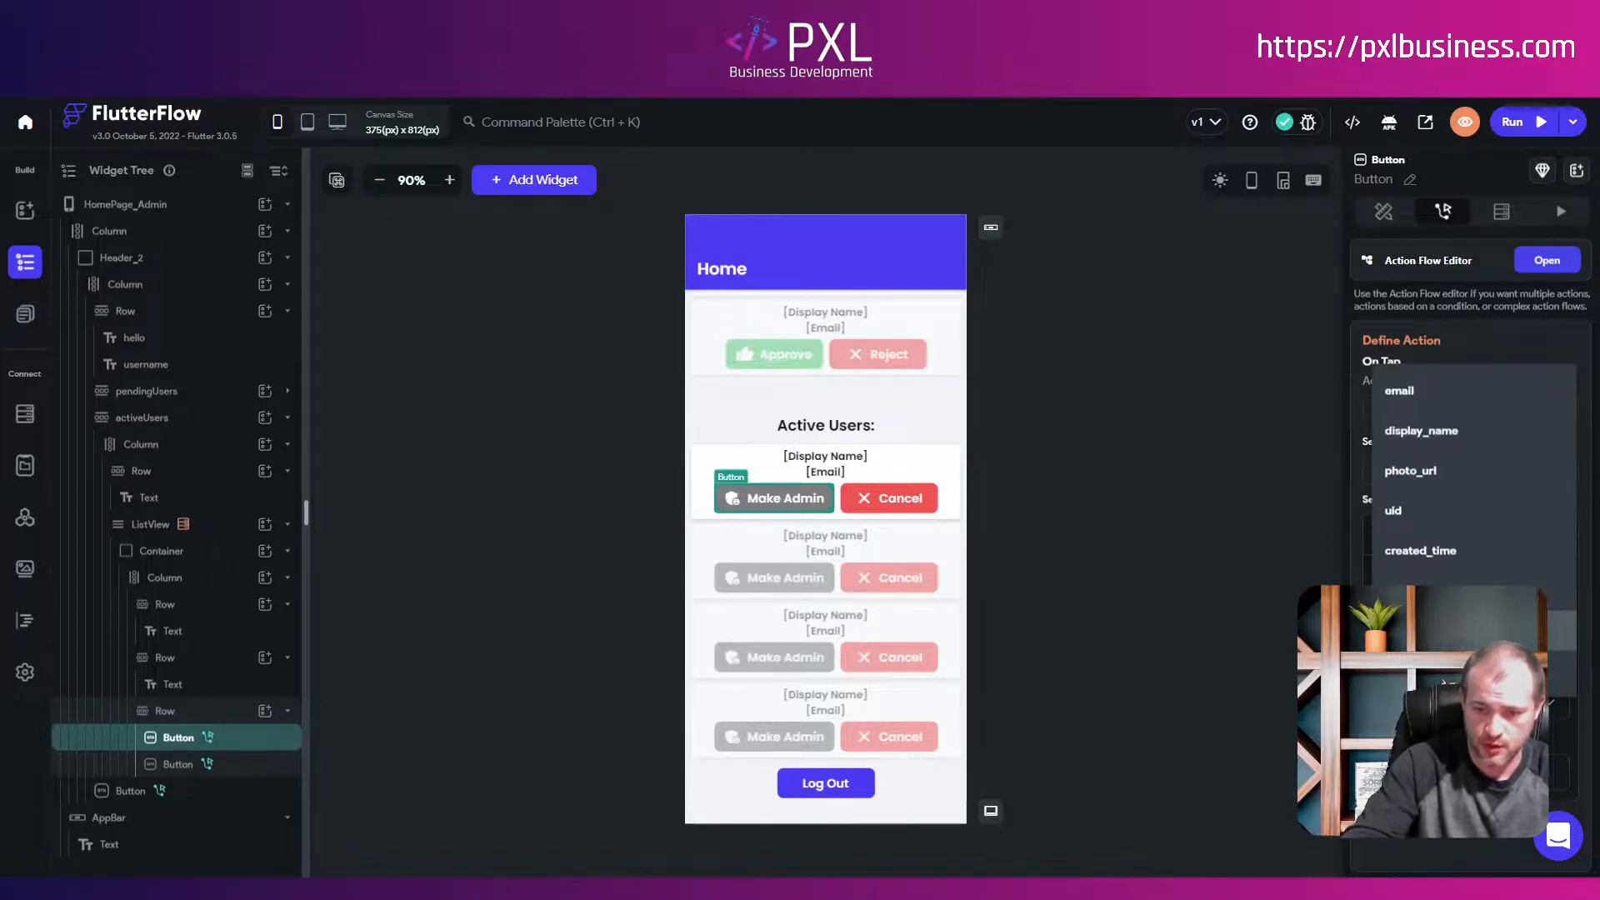
pyautogui.click(1453, 631)
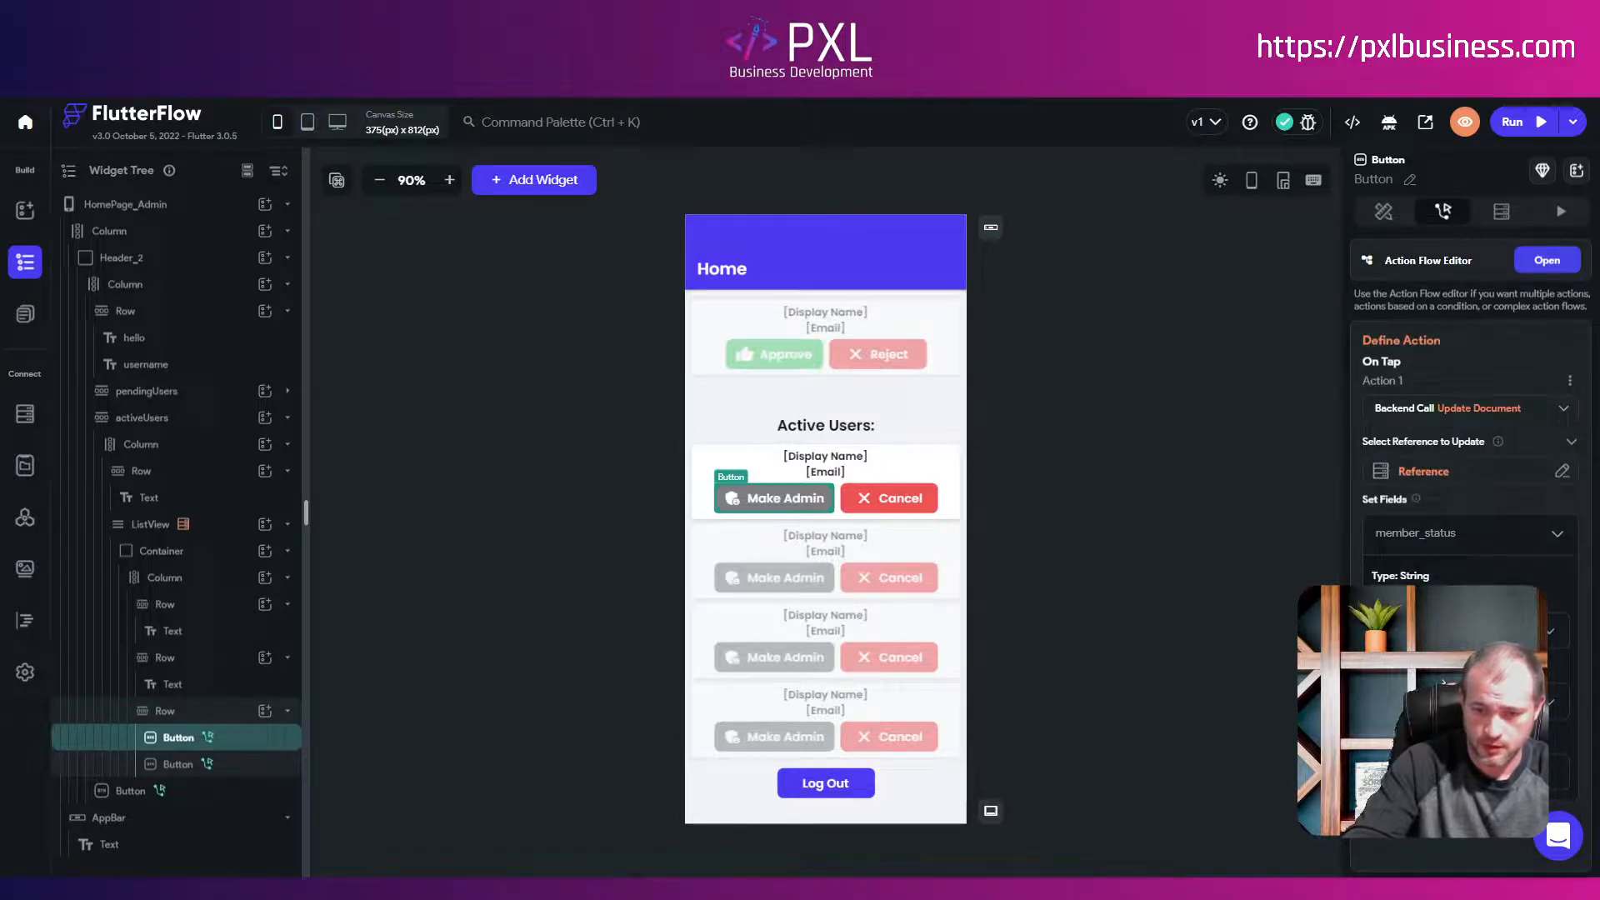
pyautogui.click(1453, 631)
pyautogui.click(1450, 672)
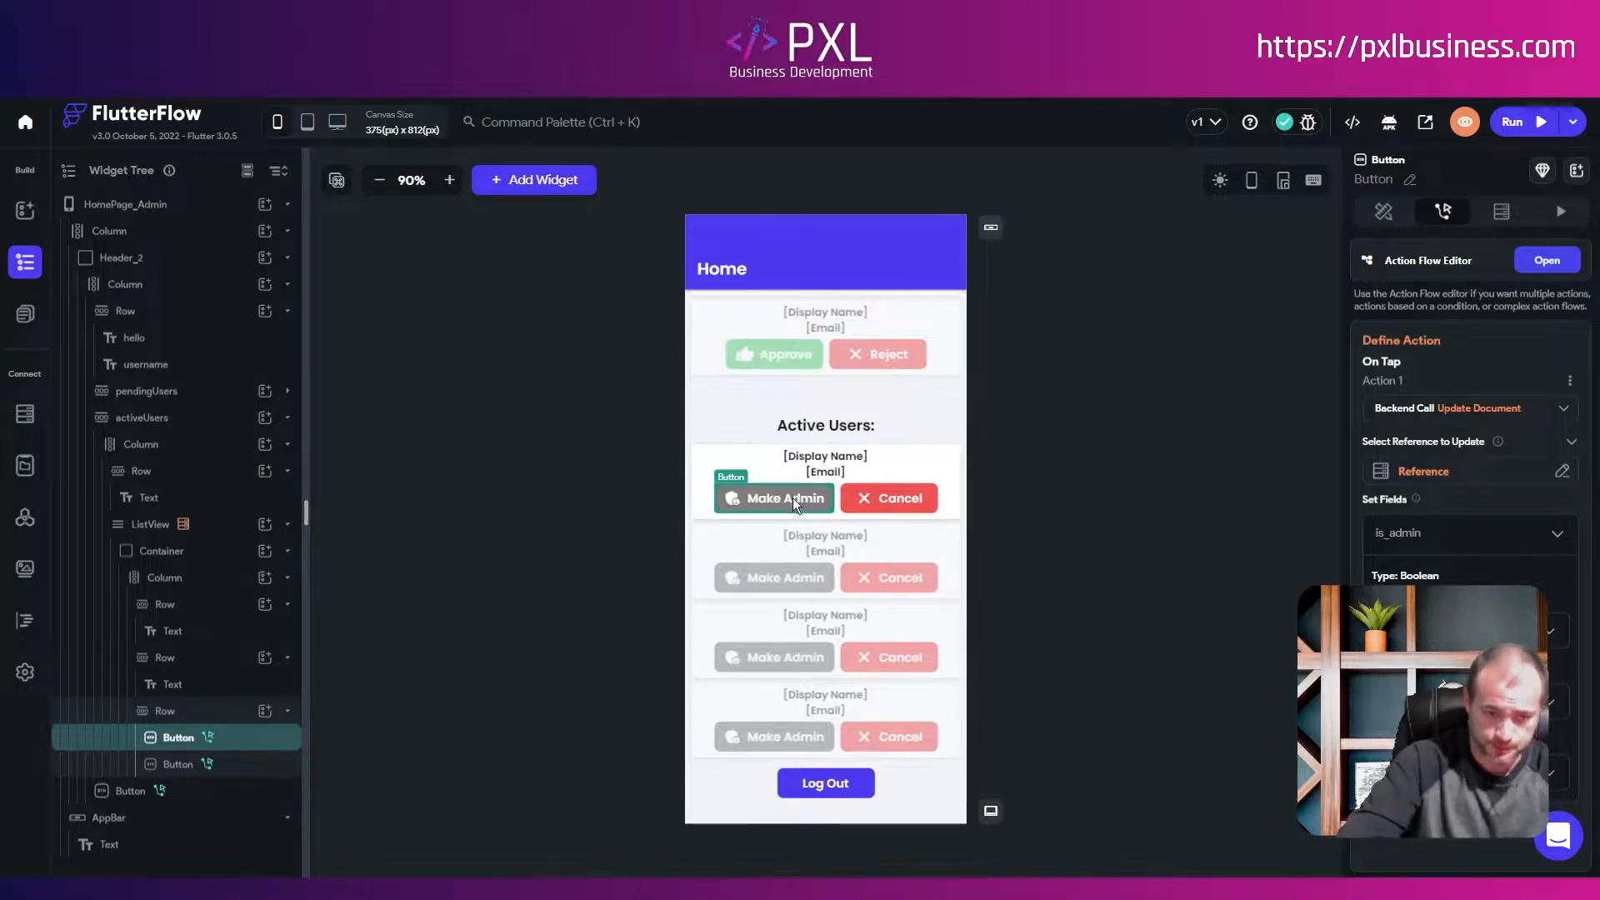
pyautogui.scroll(1, 901, 416)
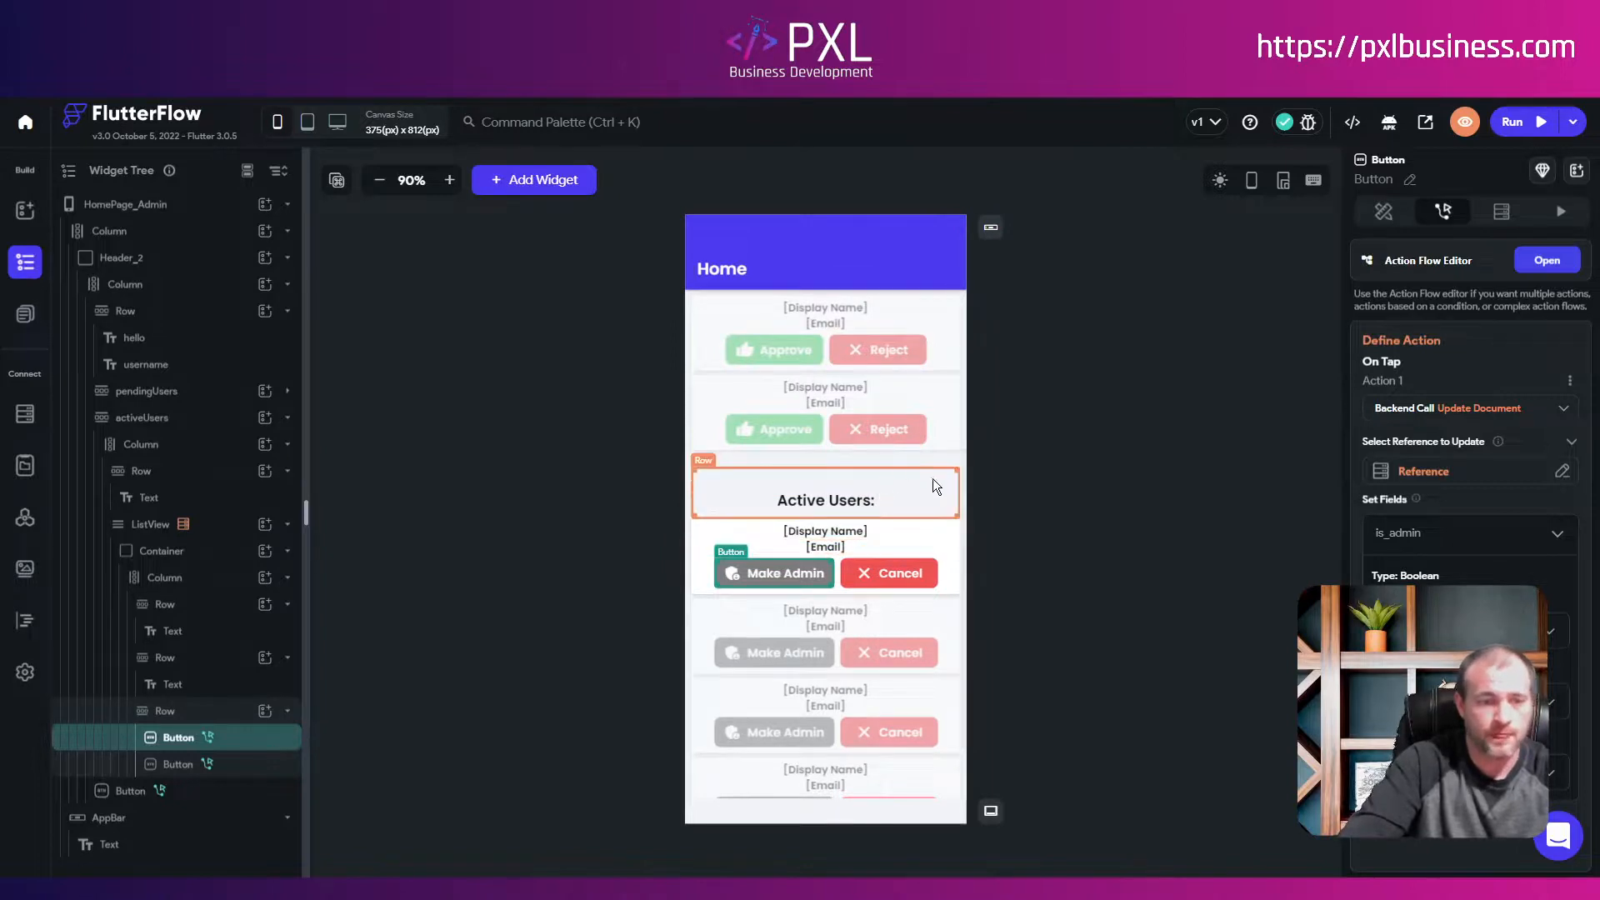
pyautogui.click(957, 539)
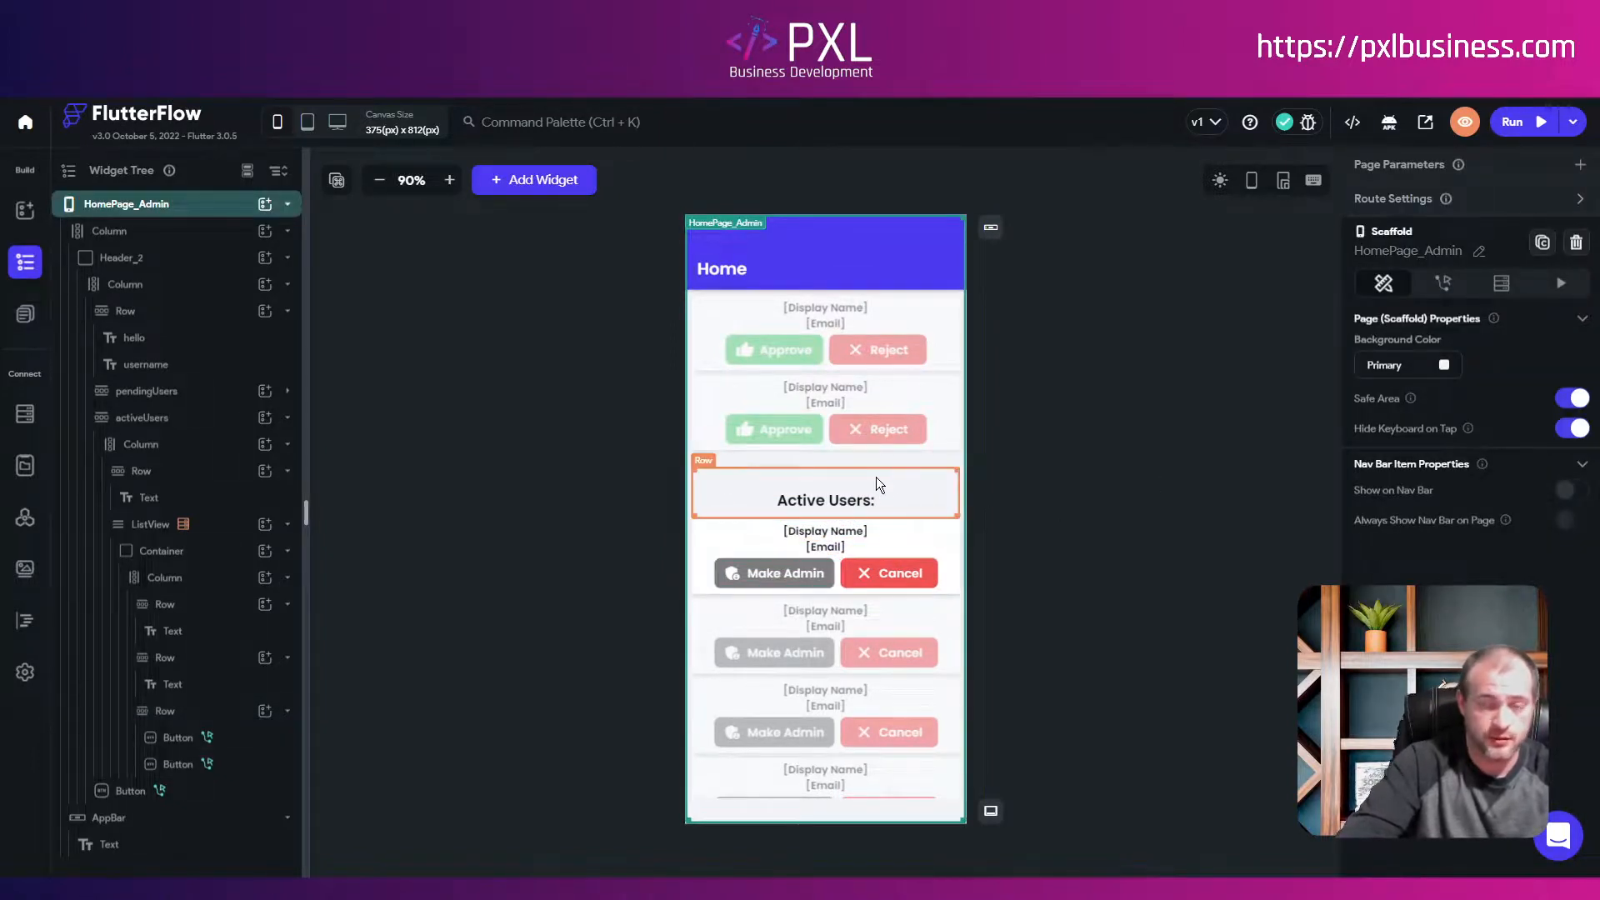
# Step: Run the app and log out of the admin account to reach the sign-up form
pyautogui.click(1510, 122)
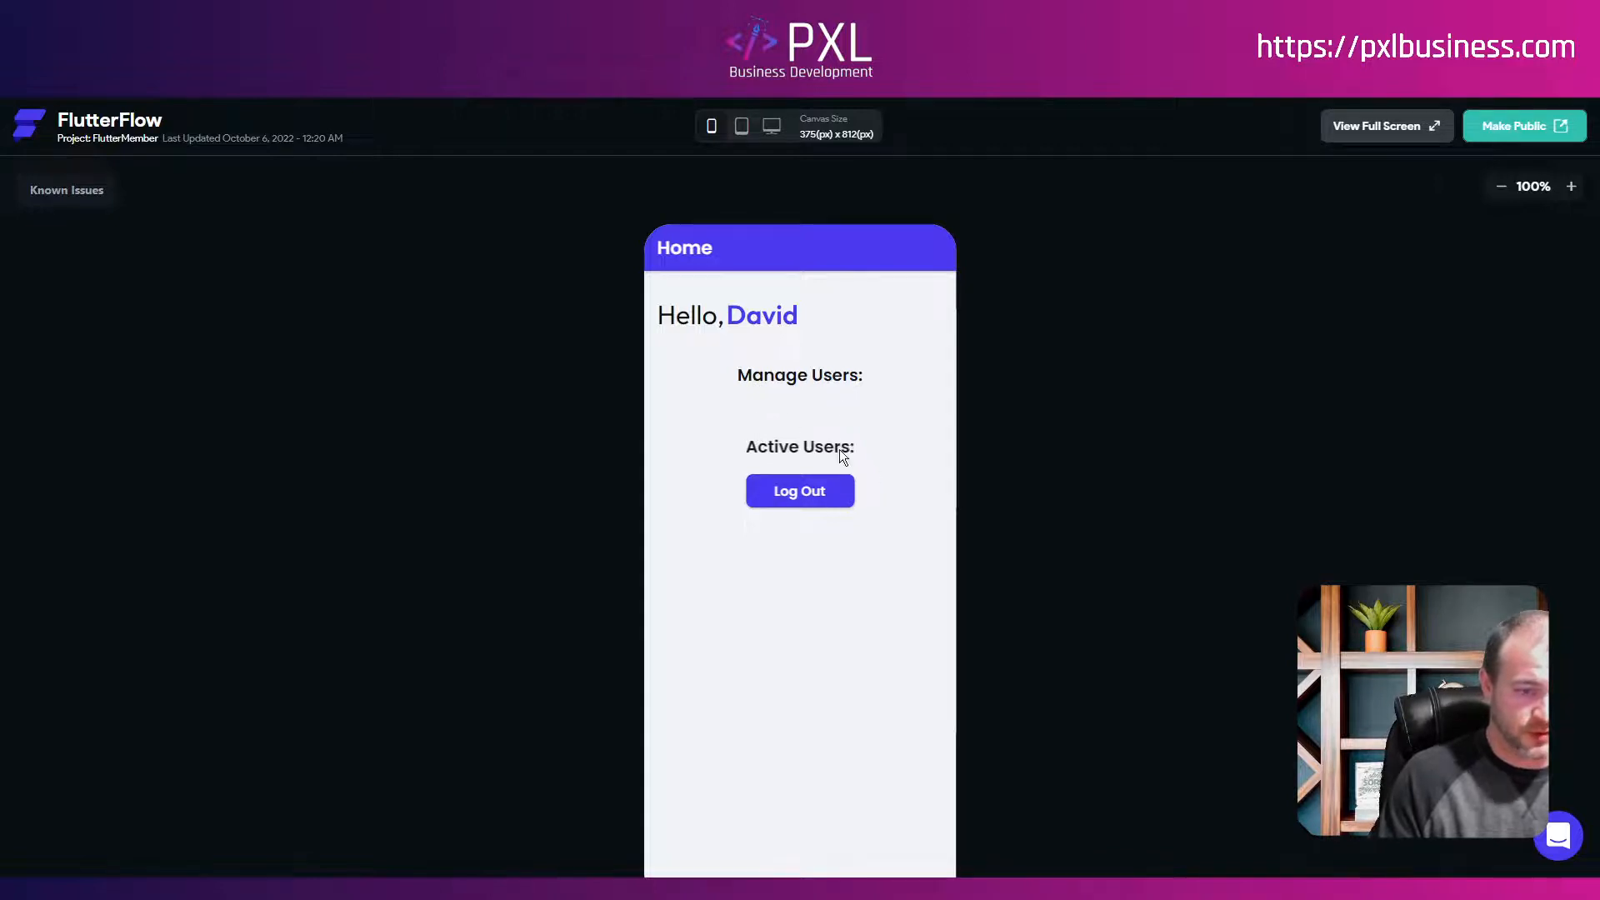
pyautogui.scroll(-1, 1093, 543)
pyautogui.click(811, 425)
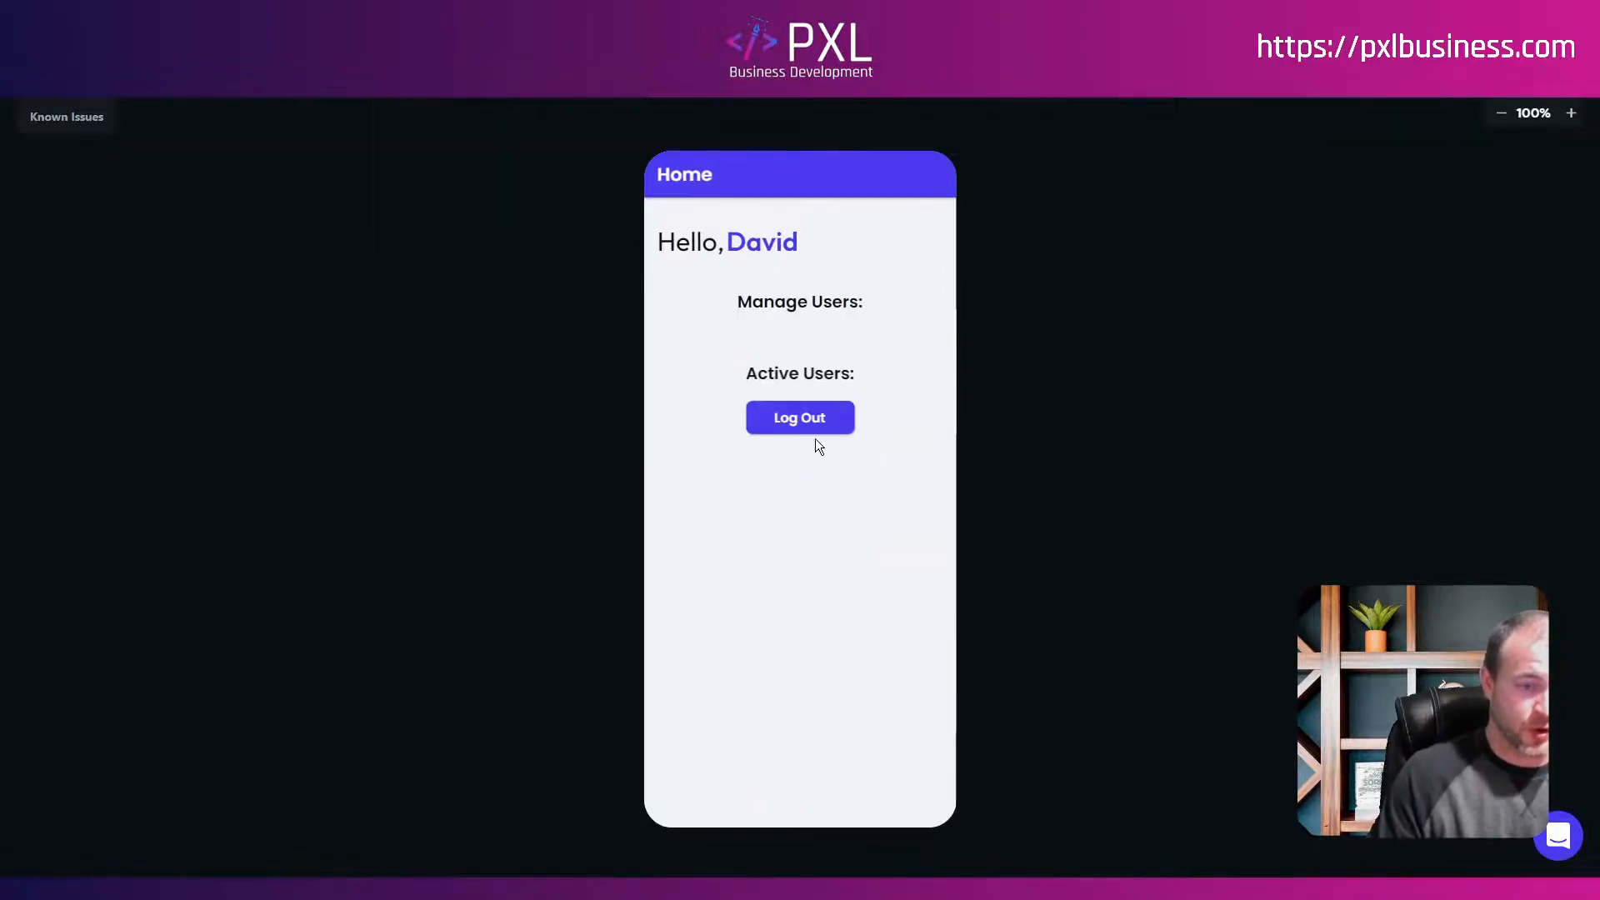
pyautogui.click(813, 419)
pyautogui.click(811, 779)
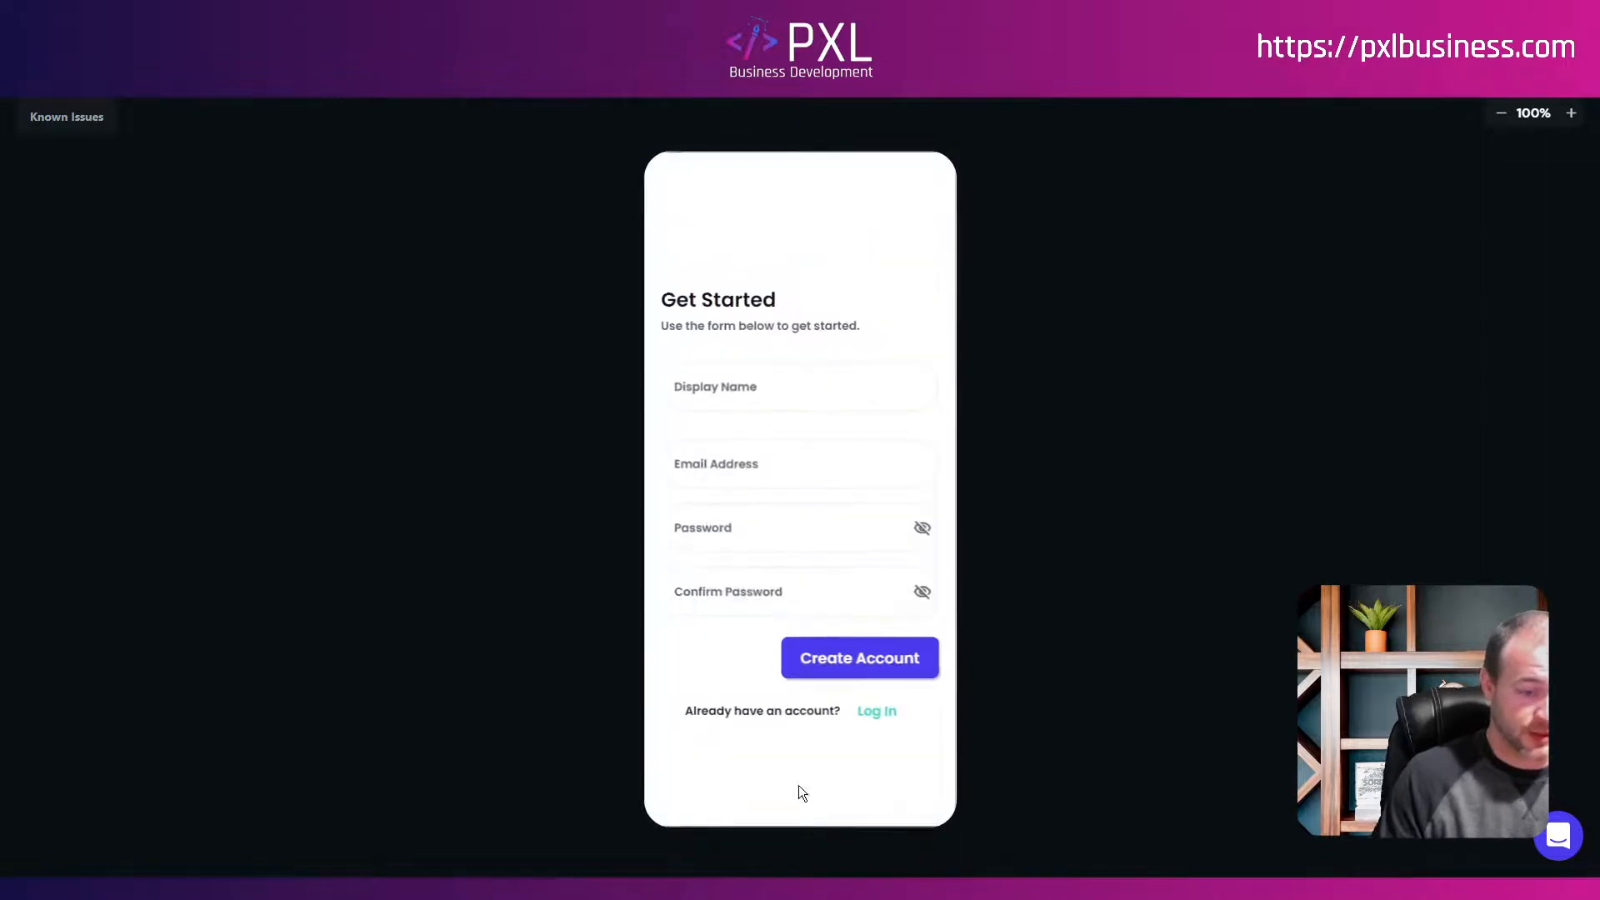
# Step: Register 'Test 1' with an email and password, reach the pending message, then log out
pyautogui.click(724, 392)
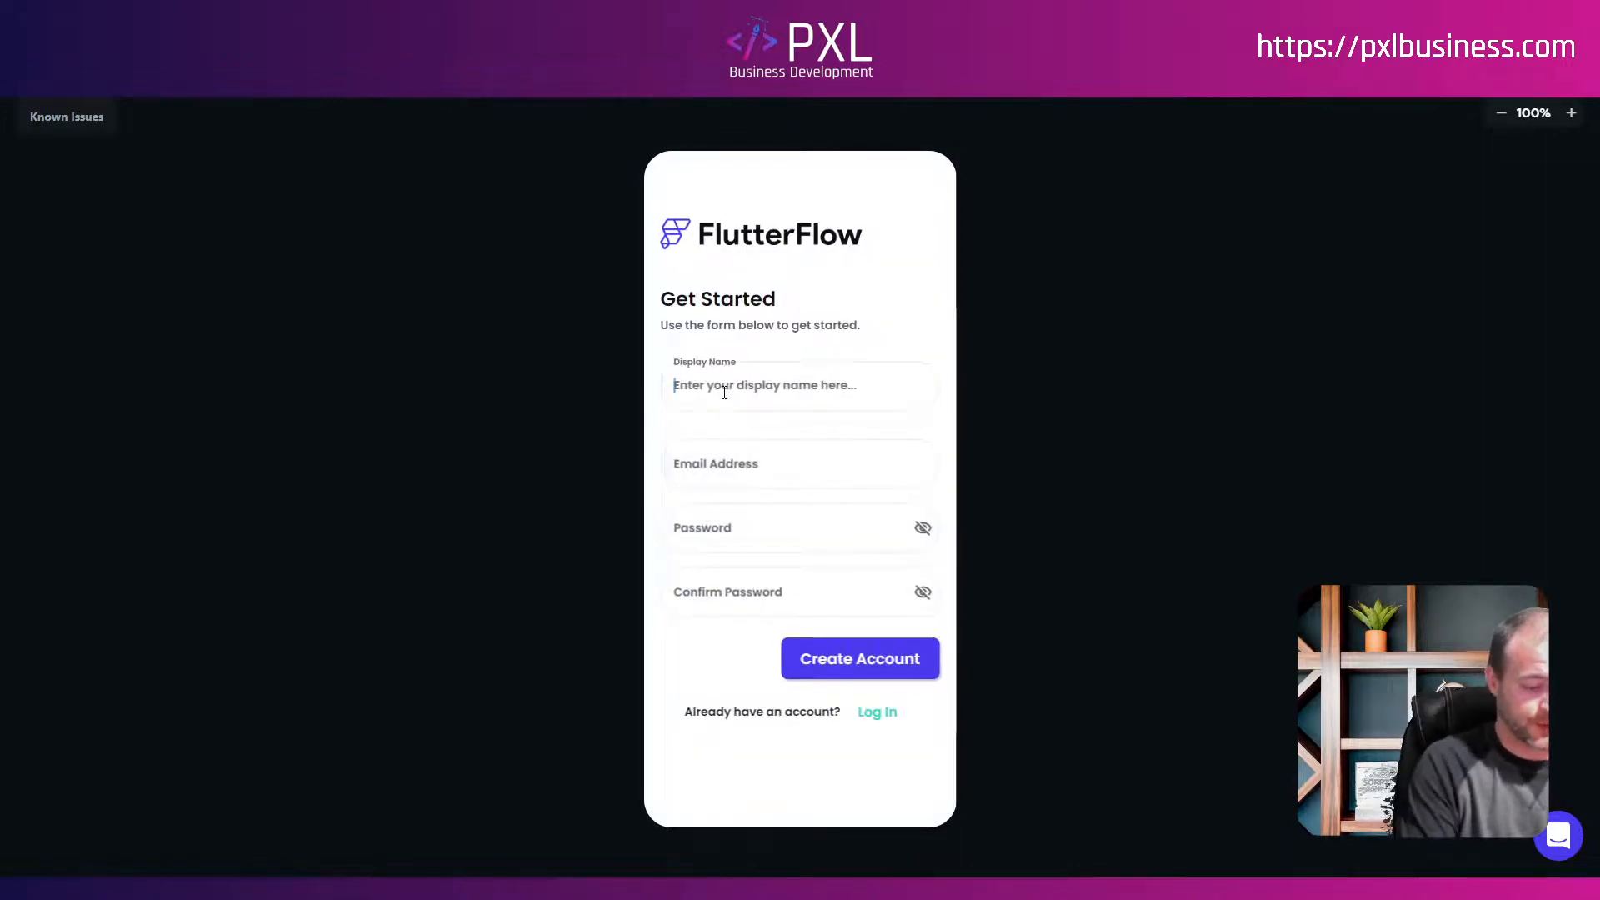
pyautogui.write('Test 1')
pyautogui.press('Tab')
pyautogui.write('te')
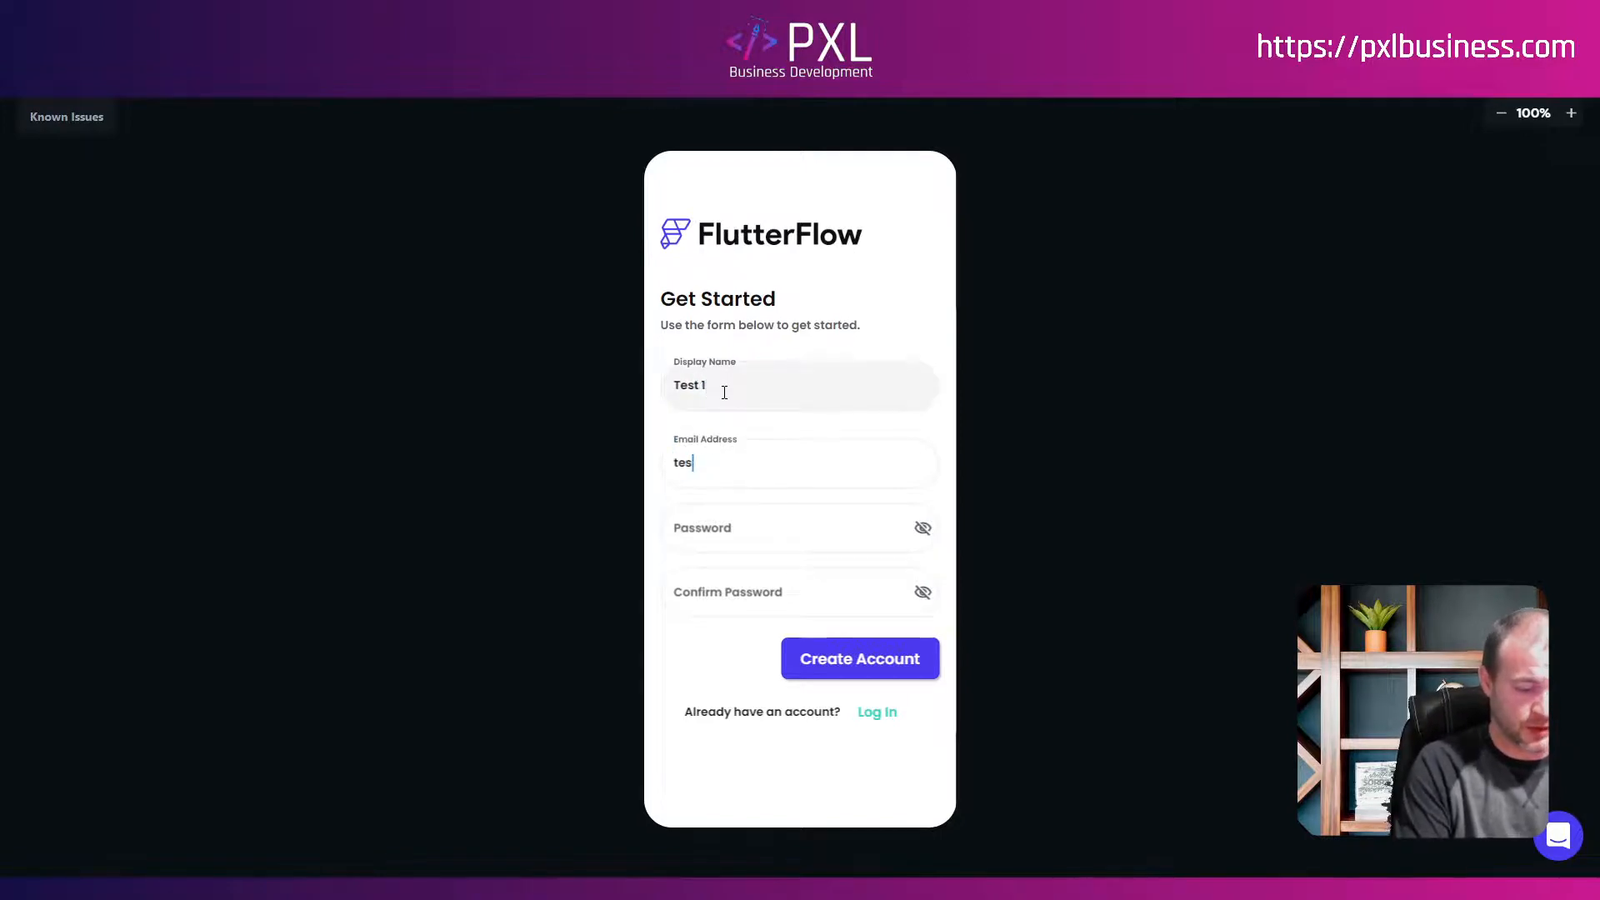
pyautogui.write('st1@123.com')
pyautogui.press('Tab')
pyautogui.write('12345678910')
pyautogui.press('Tab')
pyautogui.write('1234567891')
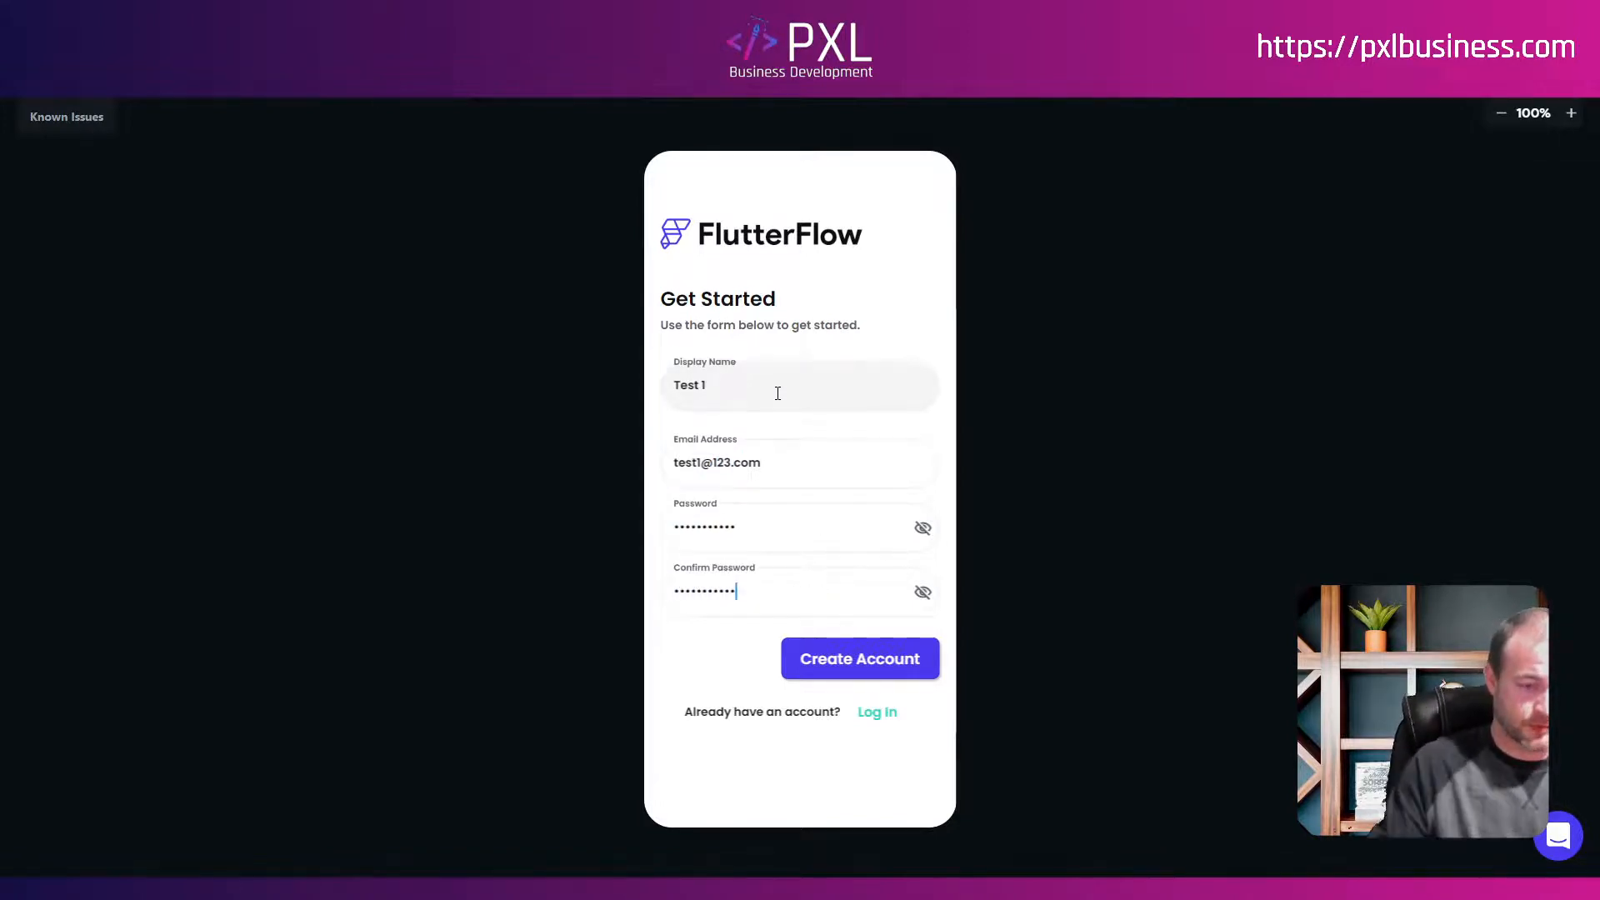
pyautogui.click(840, 657)
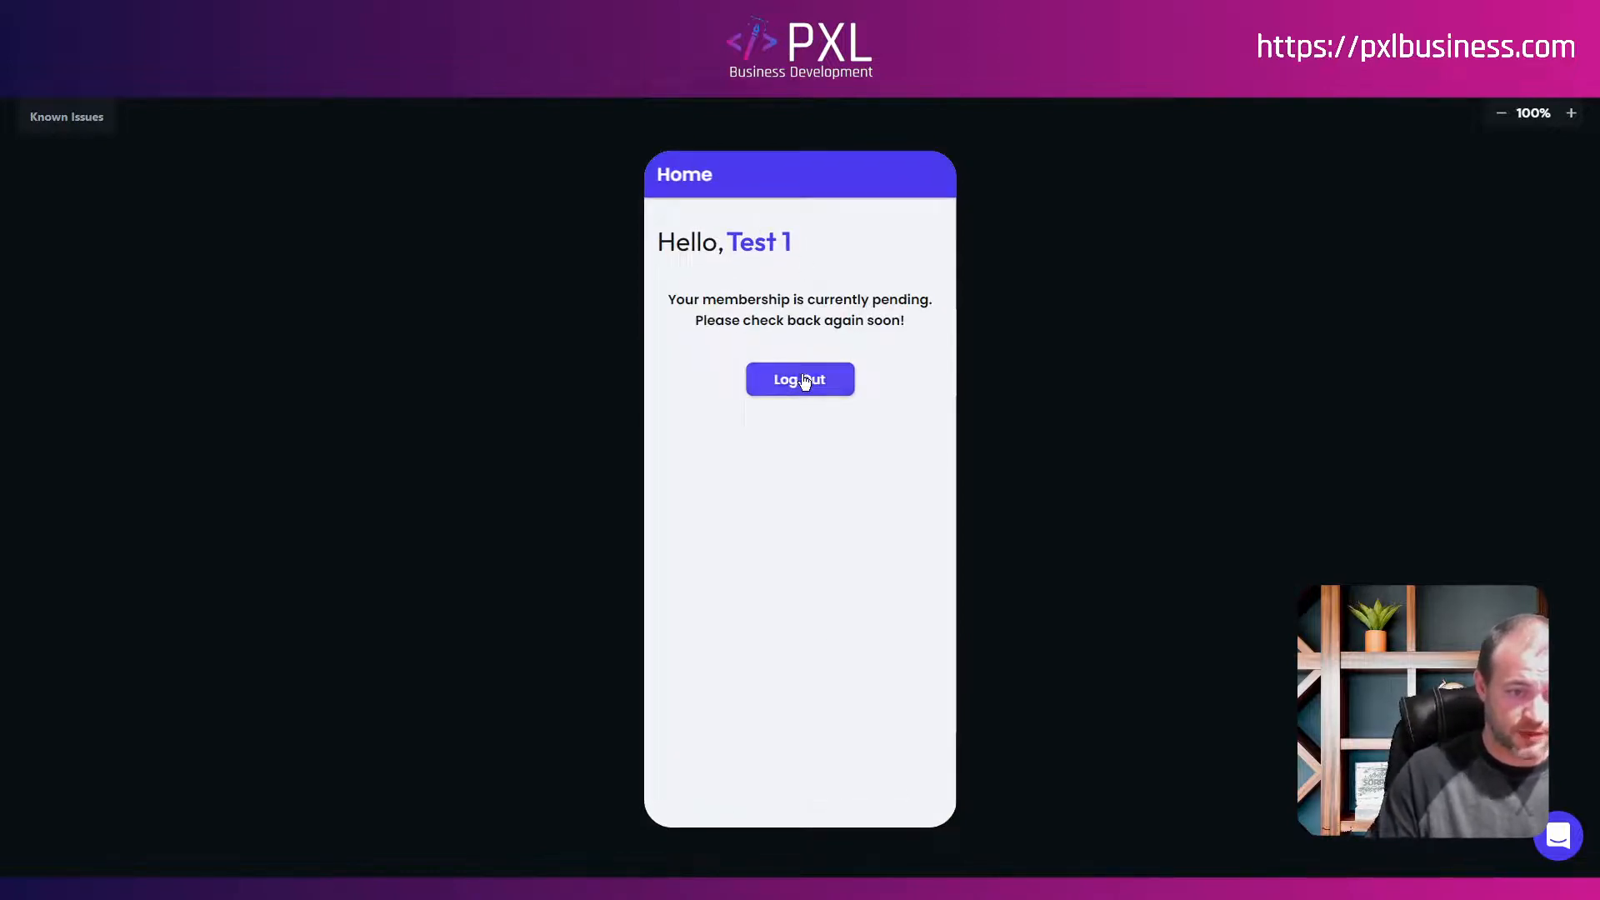
pyautogui.click(804, 382)
# Step: On the sign-up form, enter and correct the display name 'Test 2'
pyautogui.click(823, 776)
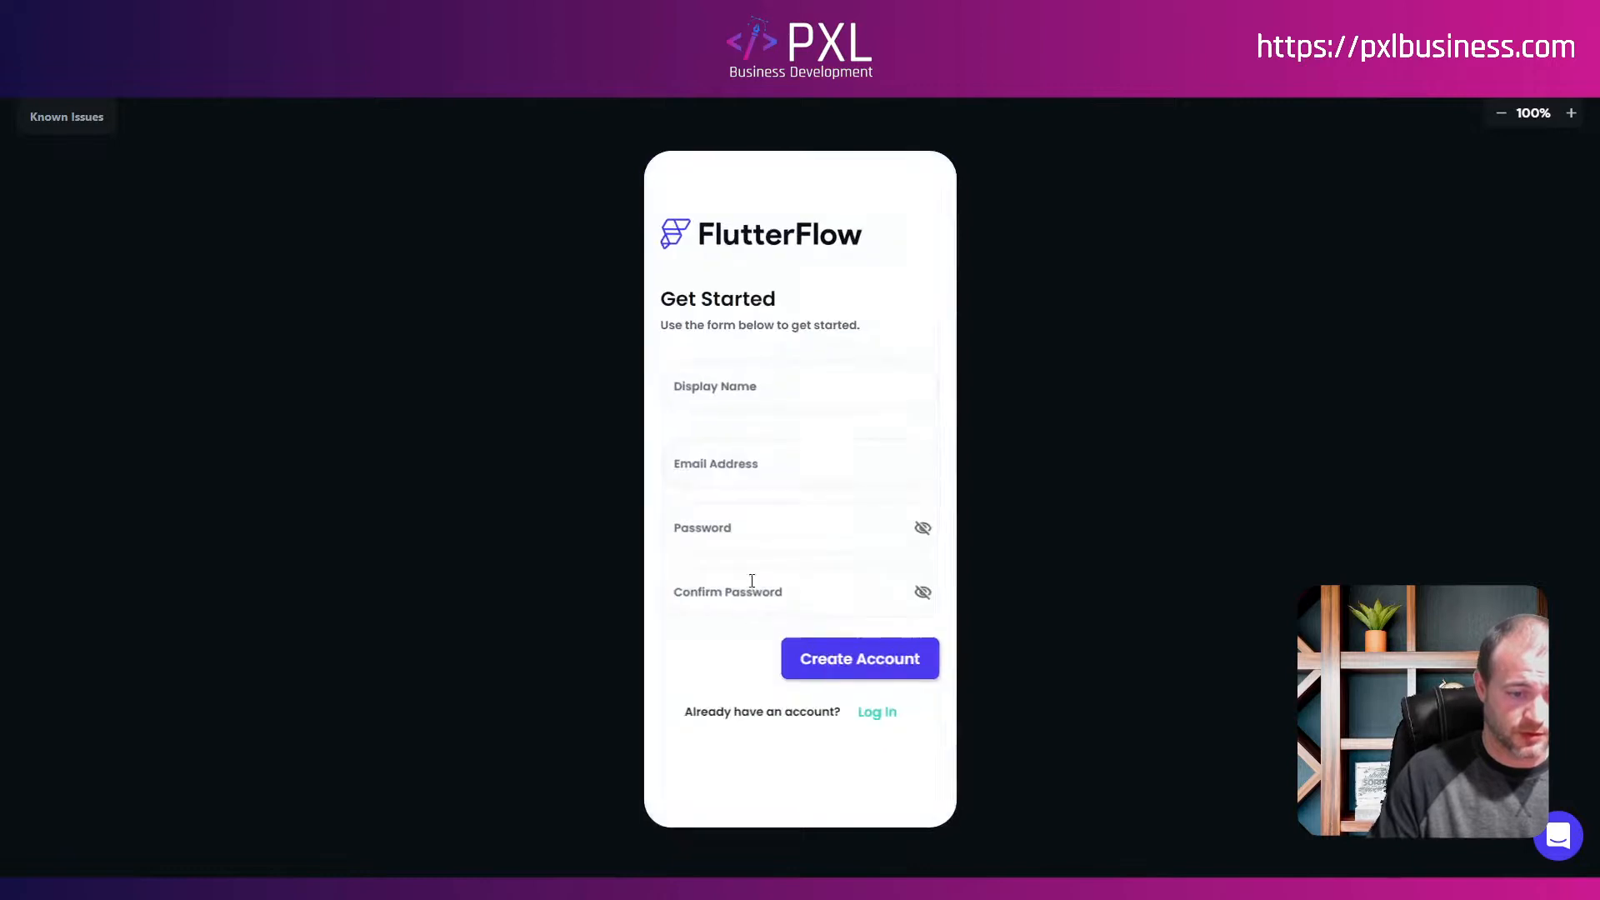
pyautogui.click(720, 404)
pyautogui.write('Test2')
pyautogui.press('Tab')
pyautogui.click(720, 402)
pyautogui.press('Left')
pyautogui.press('Tab')
# Step: Fill in Test 2's email and password fields, create the account, and log out
pyautogui.write('te')
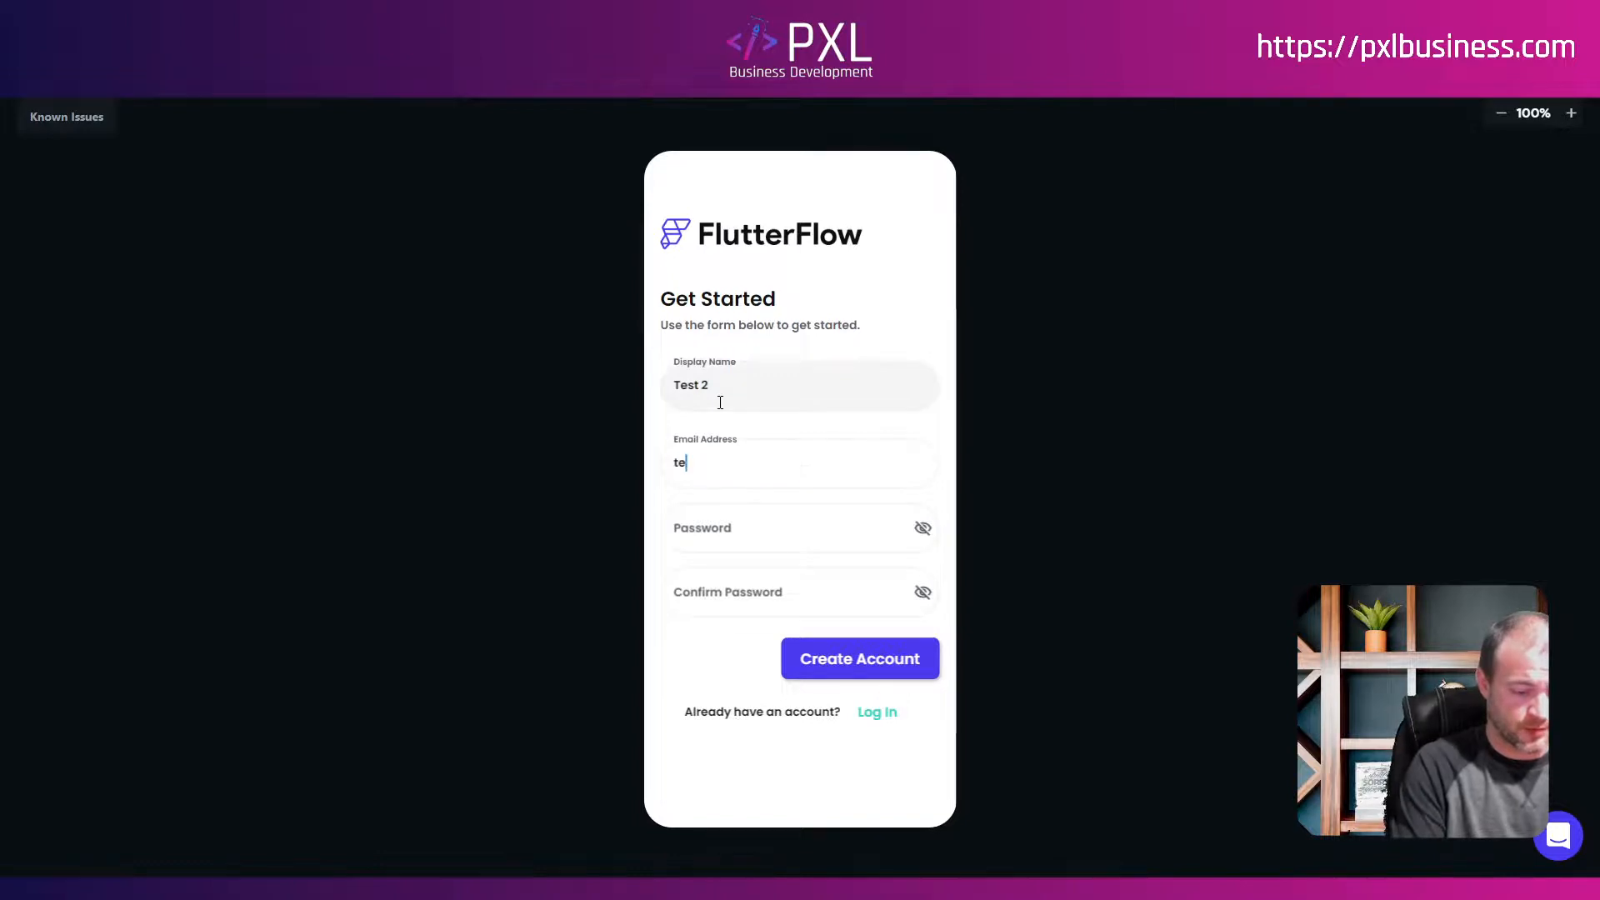
pyautogui.write('st2@123.com')
pyautogui.press('Tab')
pyautogui.write('123456789')
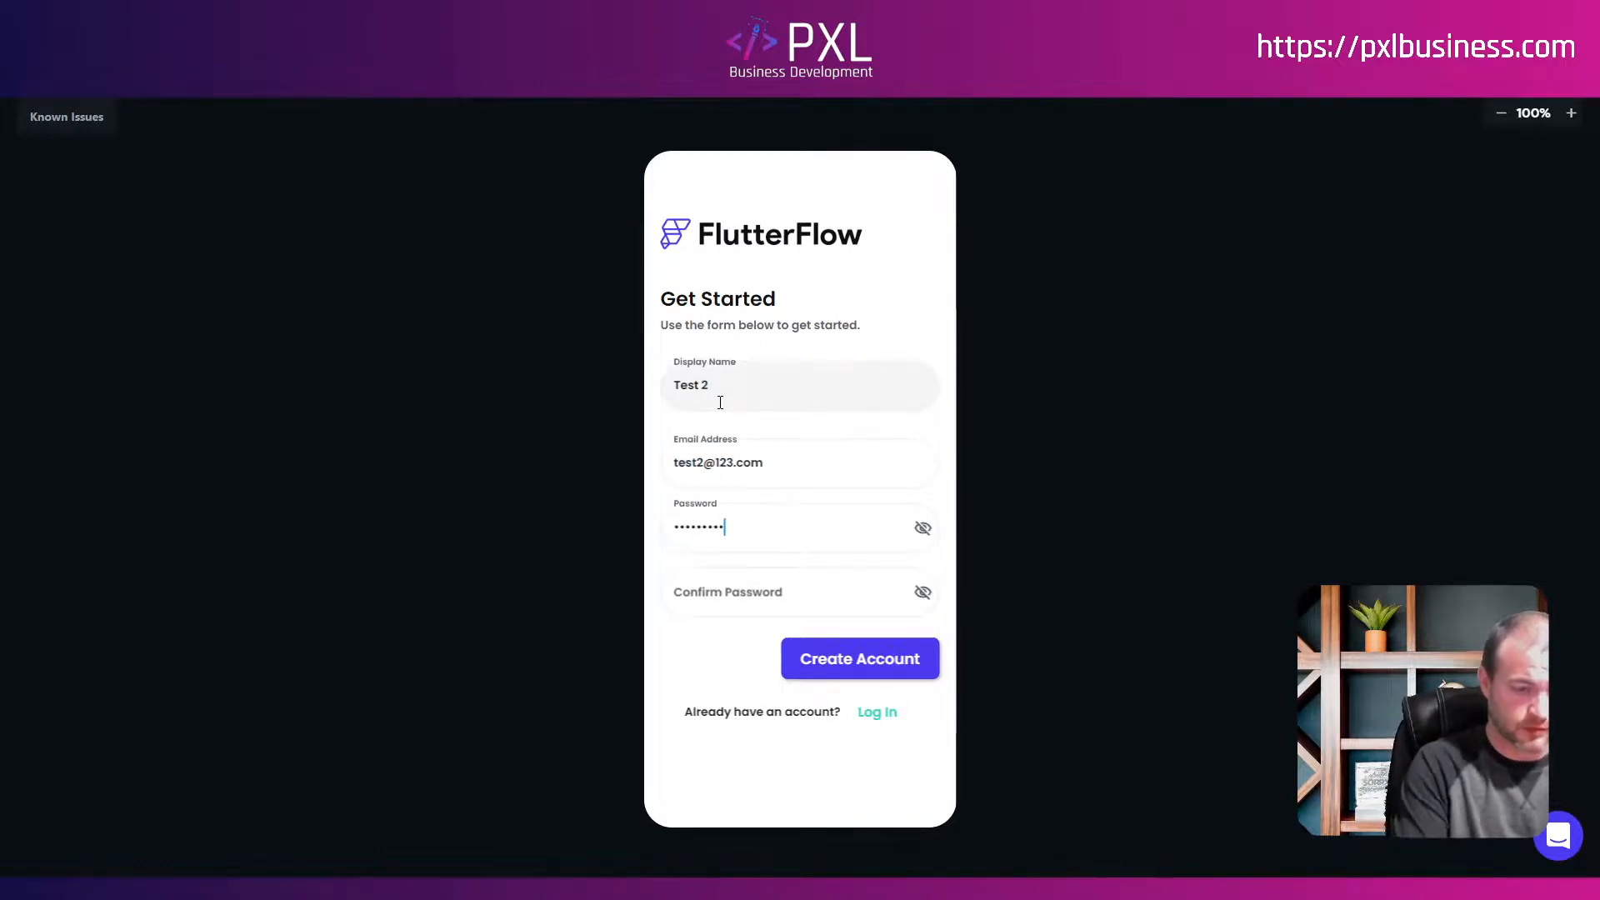
pyautogui.press('Tab')
pyautogui.write('123')
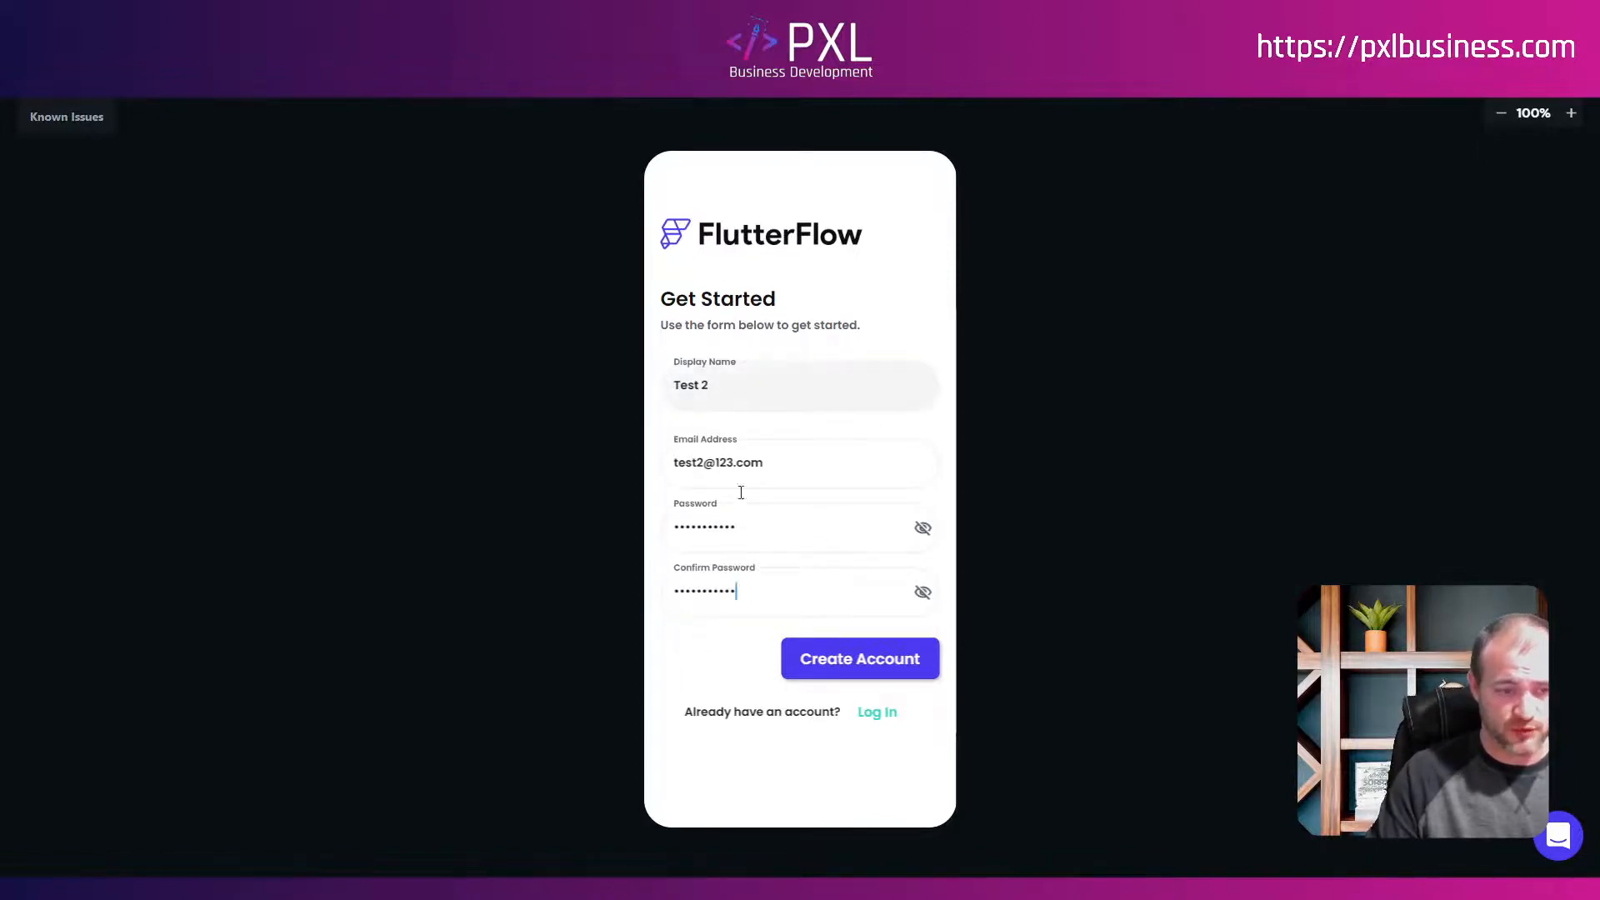
pyautogui.click(853, 657)
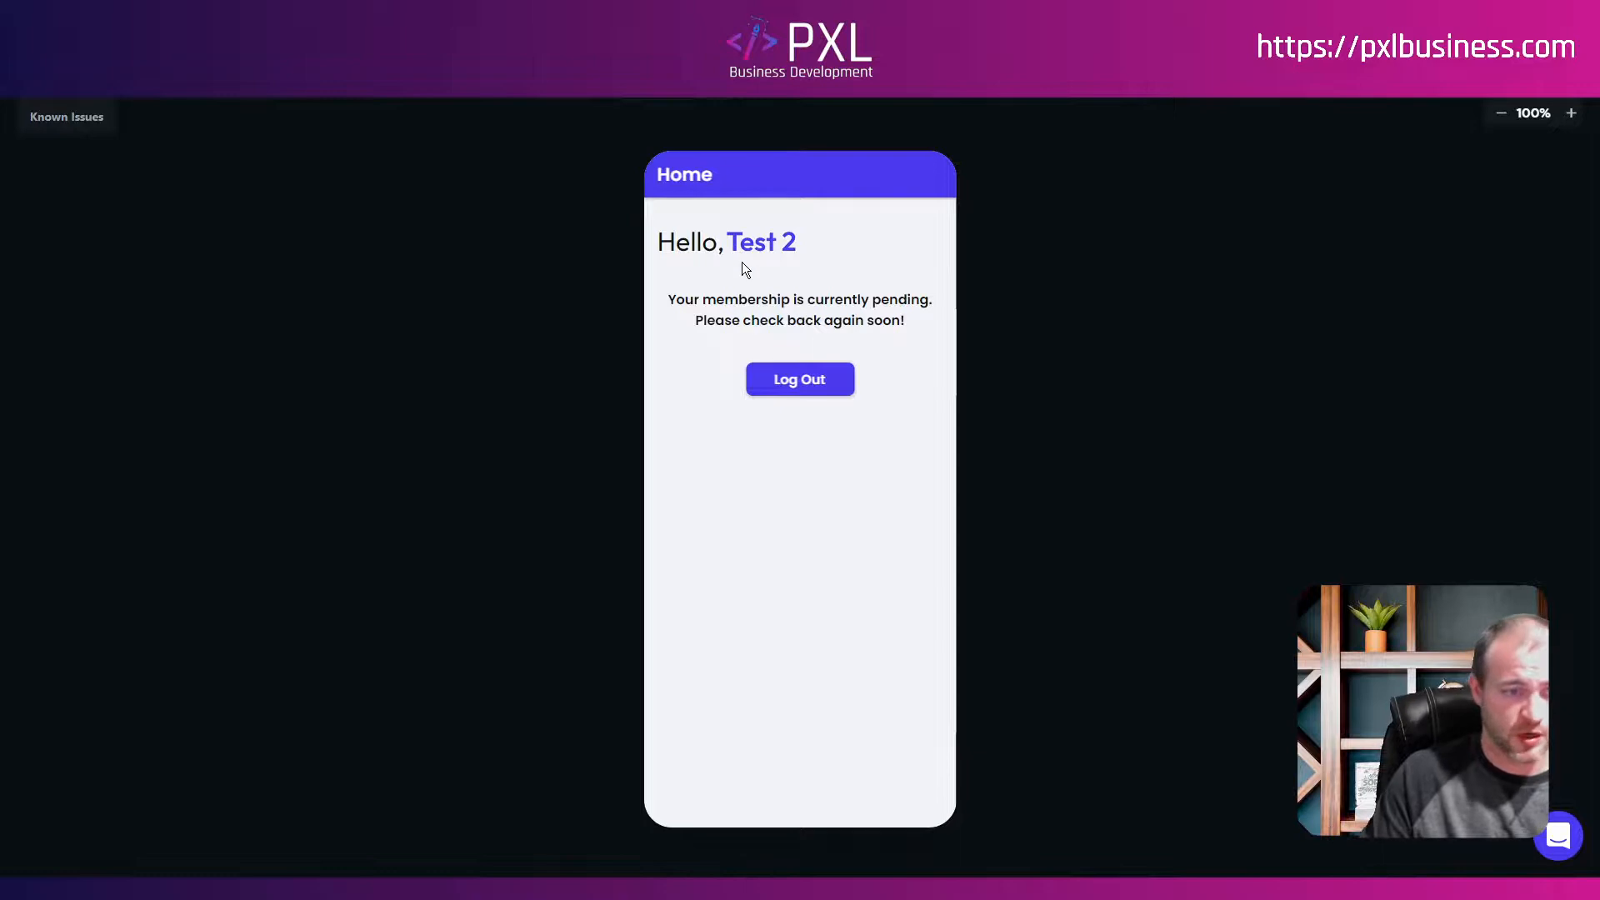
pyautogui.click(808, 385)
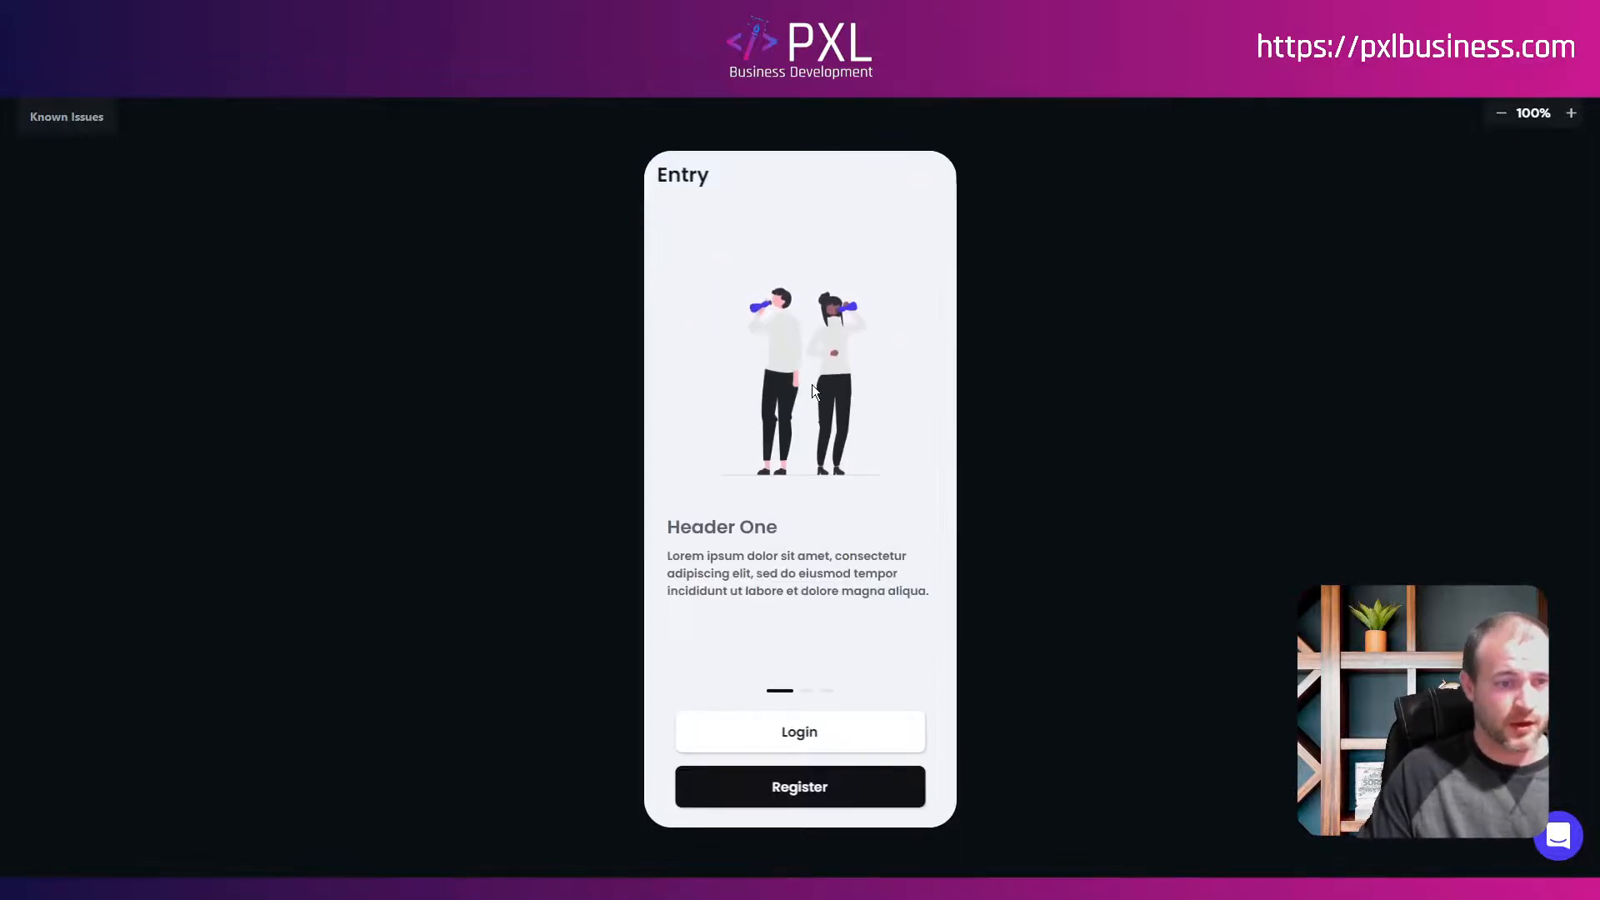
# Step: Log in to the running app with the admin's email and password
pyautogui.click(815, 733)
pyautogui.click(751, 388)
pyautogui.press('Tab')
pyautogui.write('•••••••••')
pyautogui.click(884, 514)
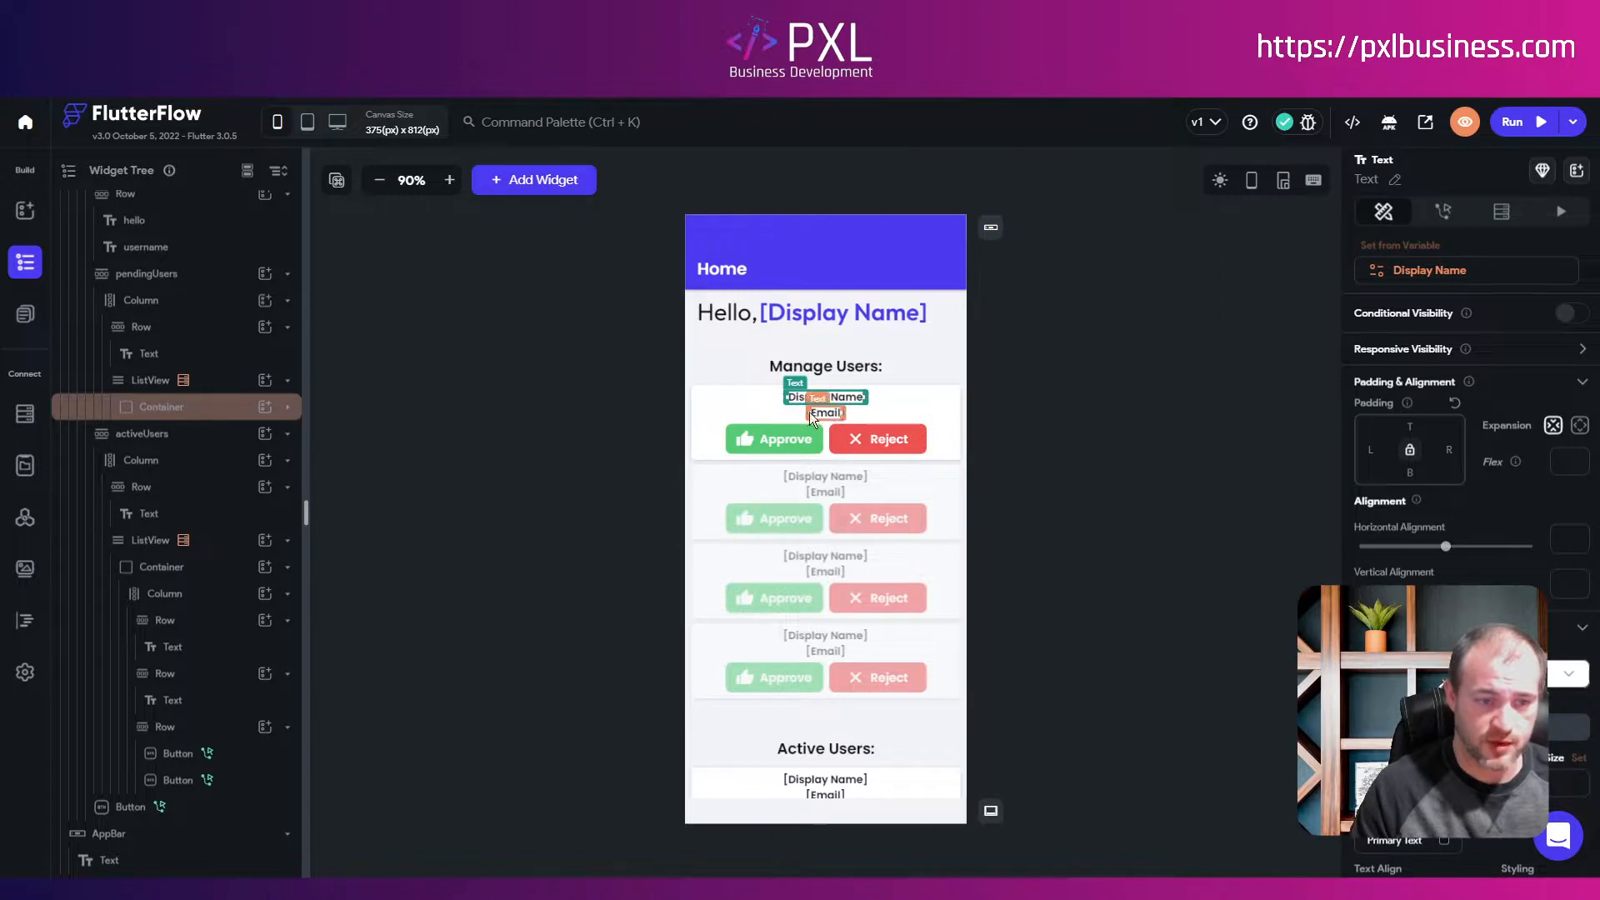
# Step: Bind the pending card's name text to the users Document display_name field
pyautogui.scroll(-2, 836, 726)
pyautogui.scroll(1, 836, 727)
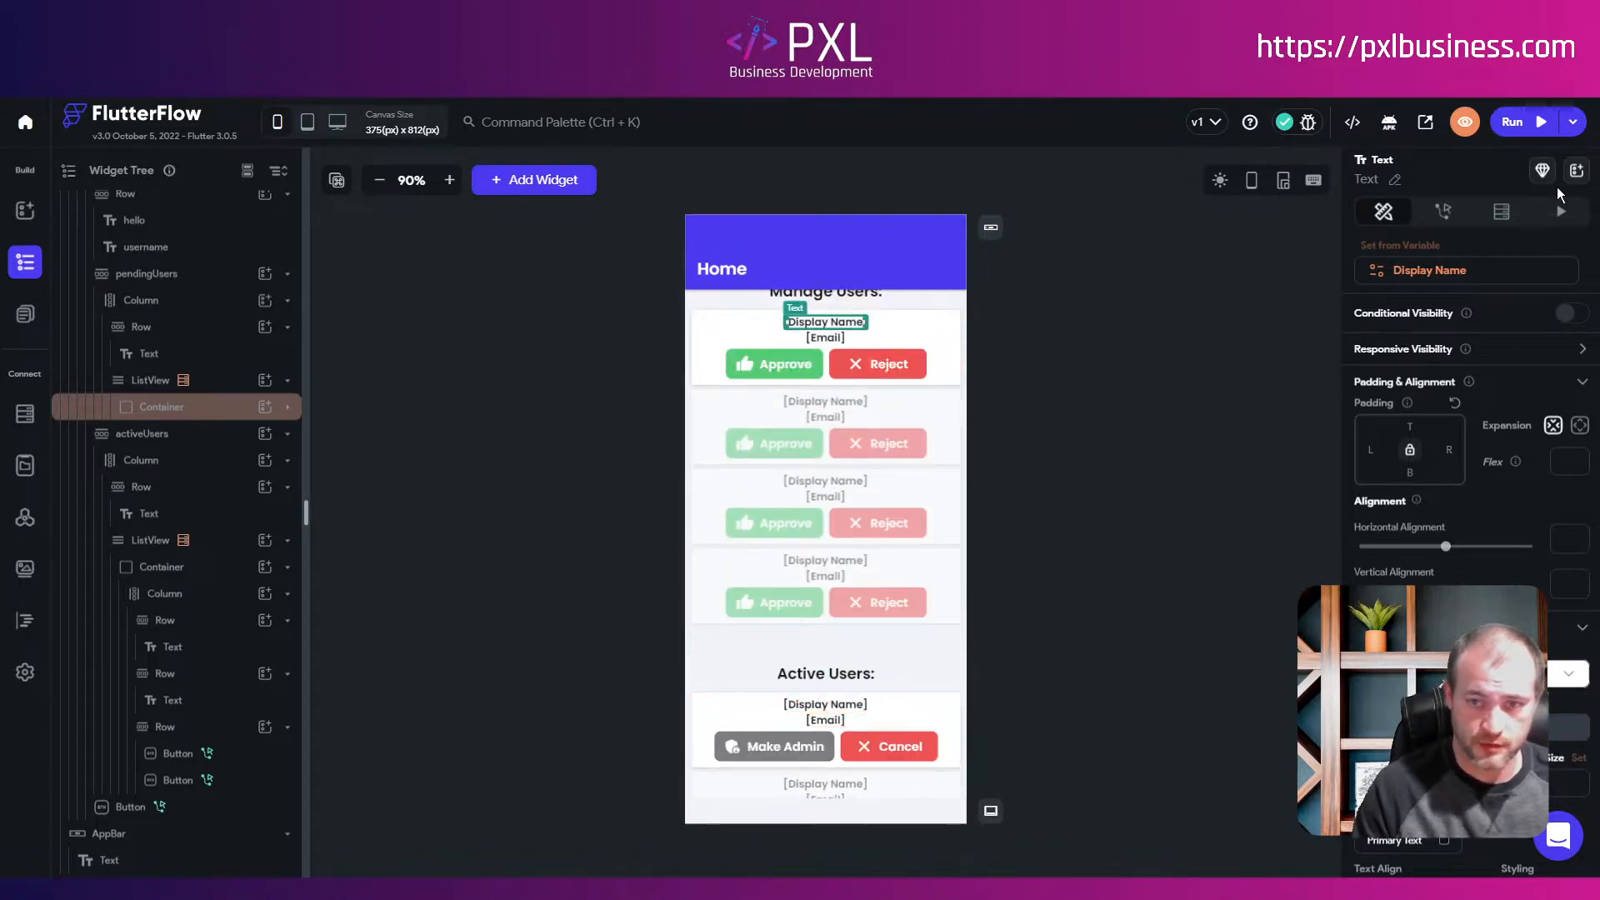
pyautogui.click(1501, 211)
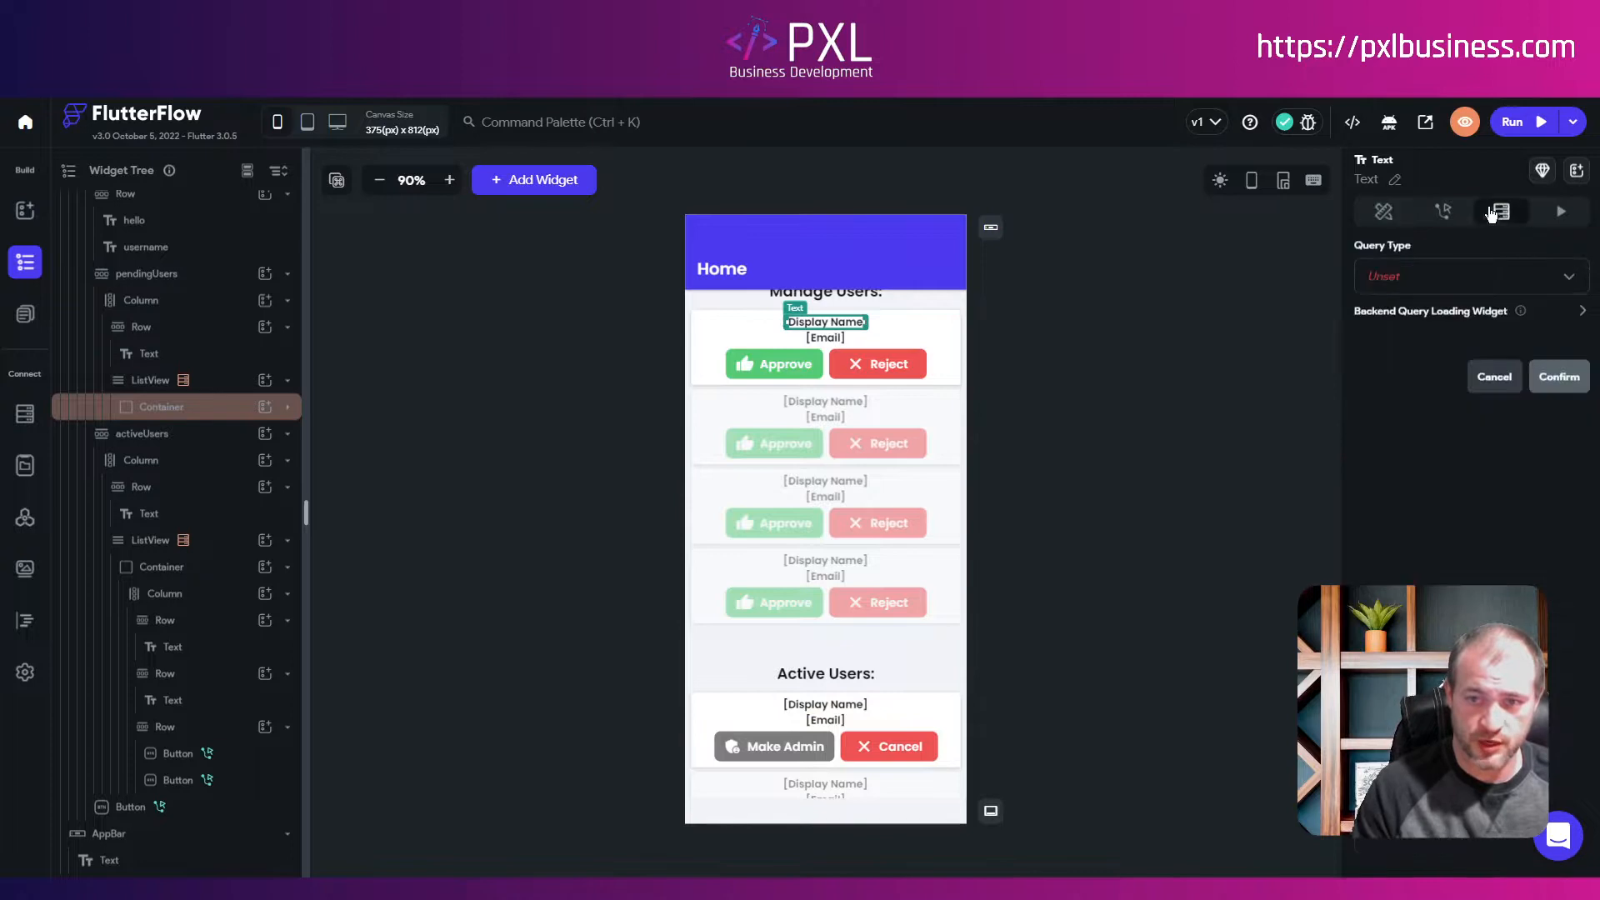
pyautogui.click(948, 389)
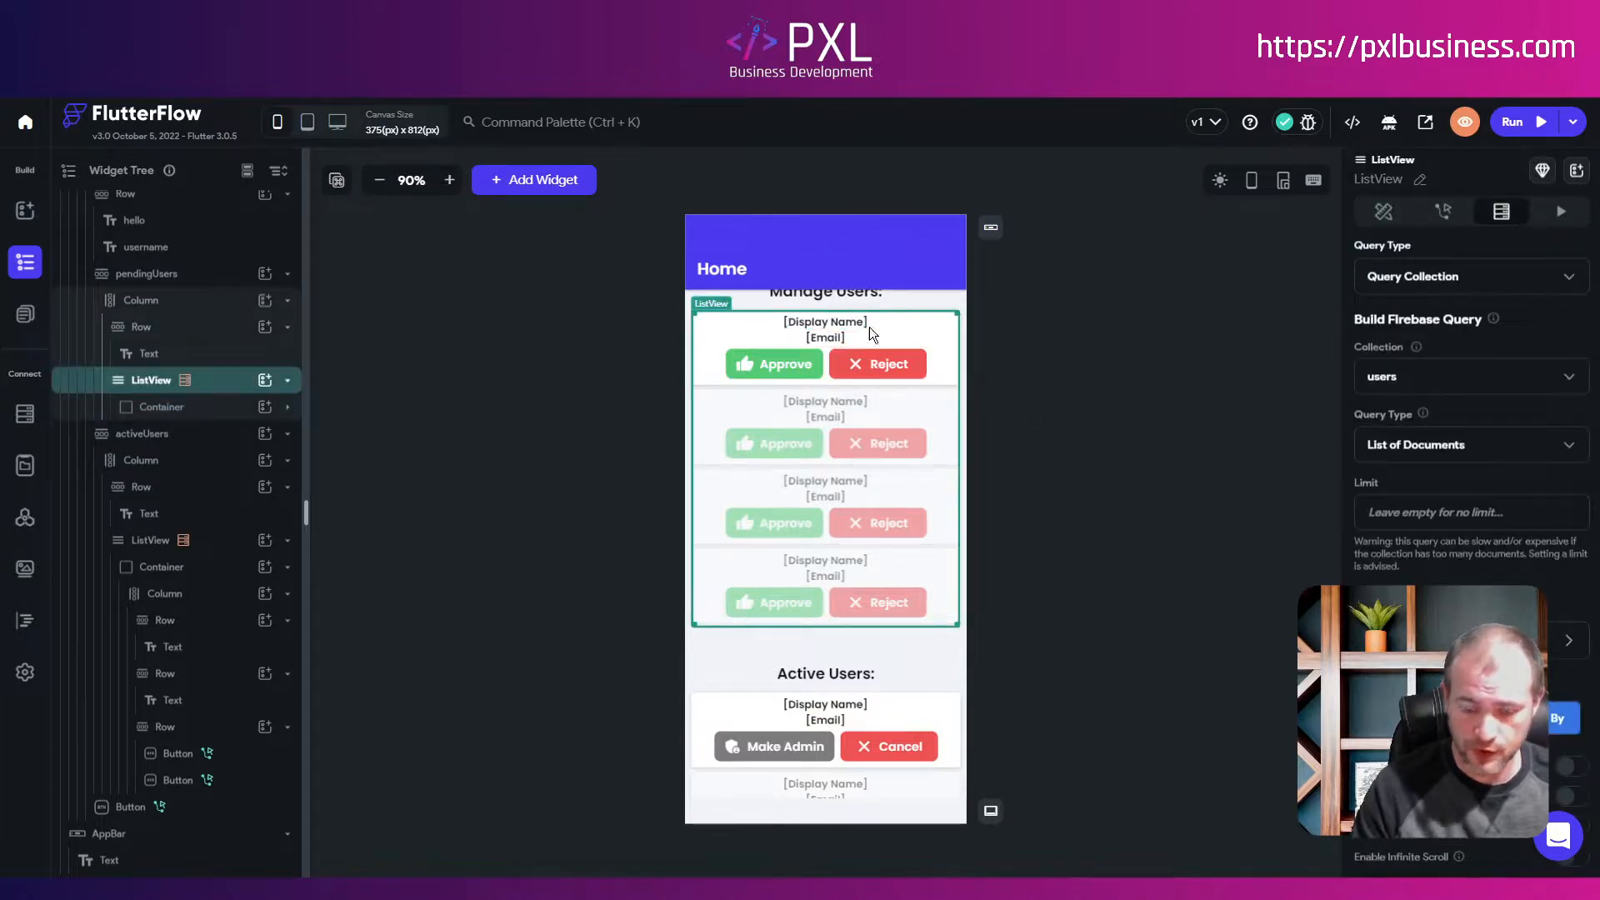
pyautogui.click(813, 322)
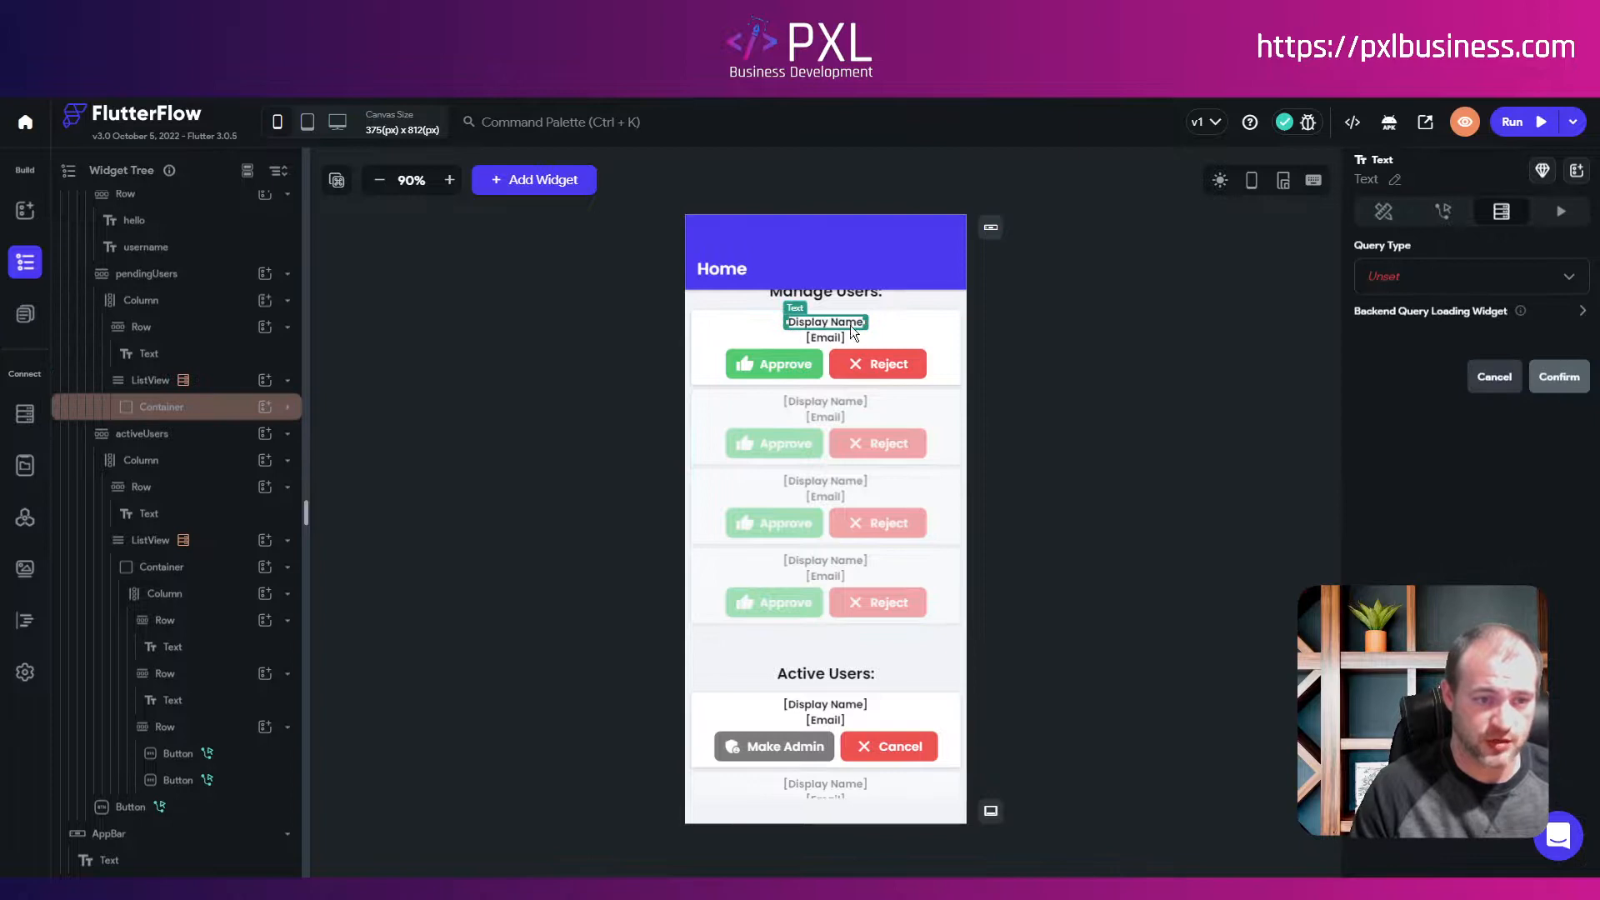
pyautogui.click(1456, 218)
pyautogui.click(1499, 214)
pyautogui.click(1393, 218)
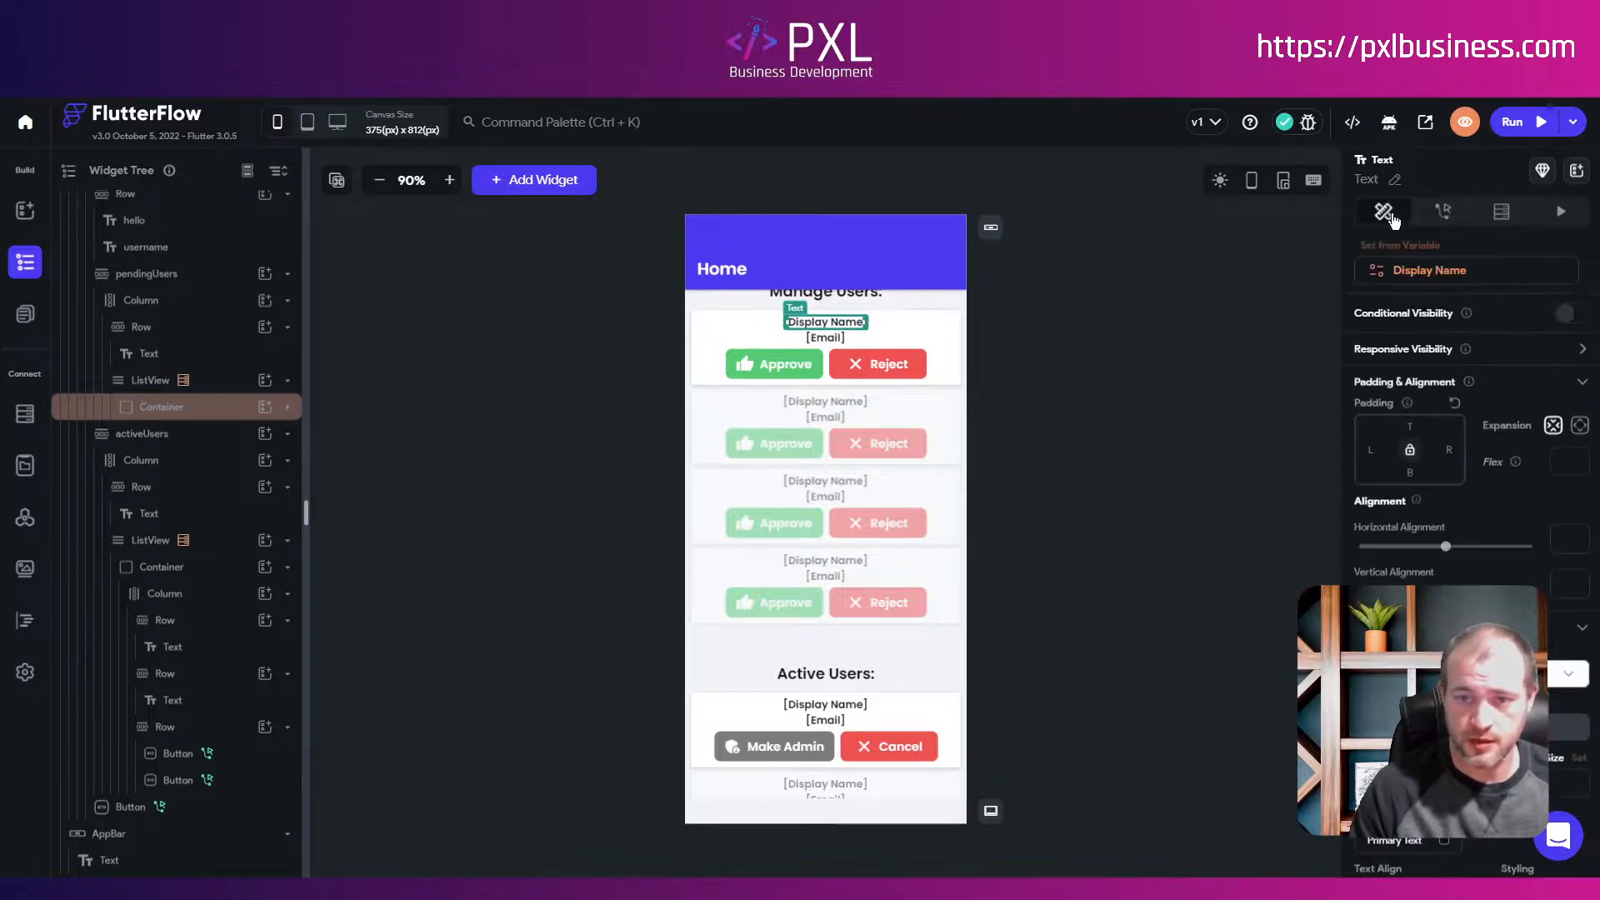
pyautogui.click(1409, 272)
pyautogui.click(1291, 287)
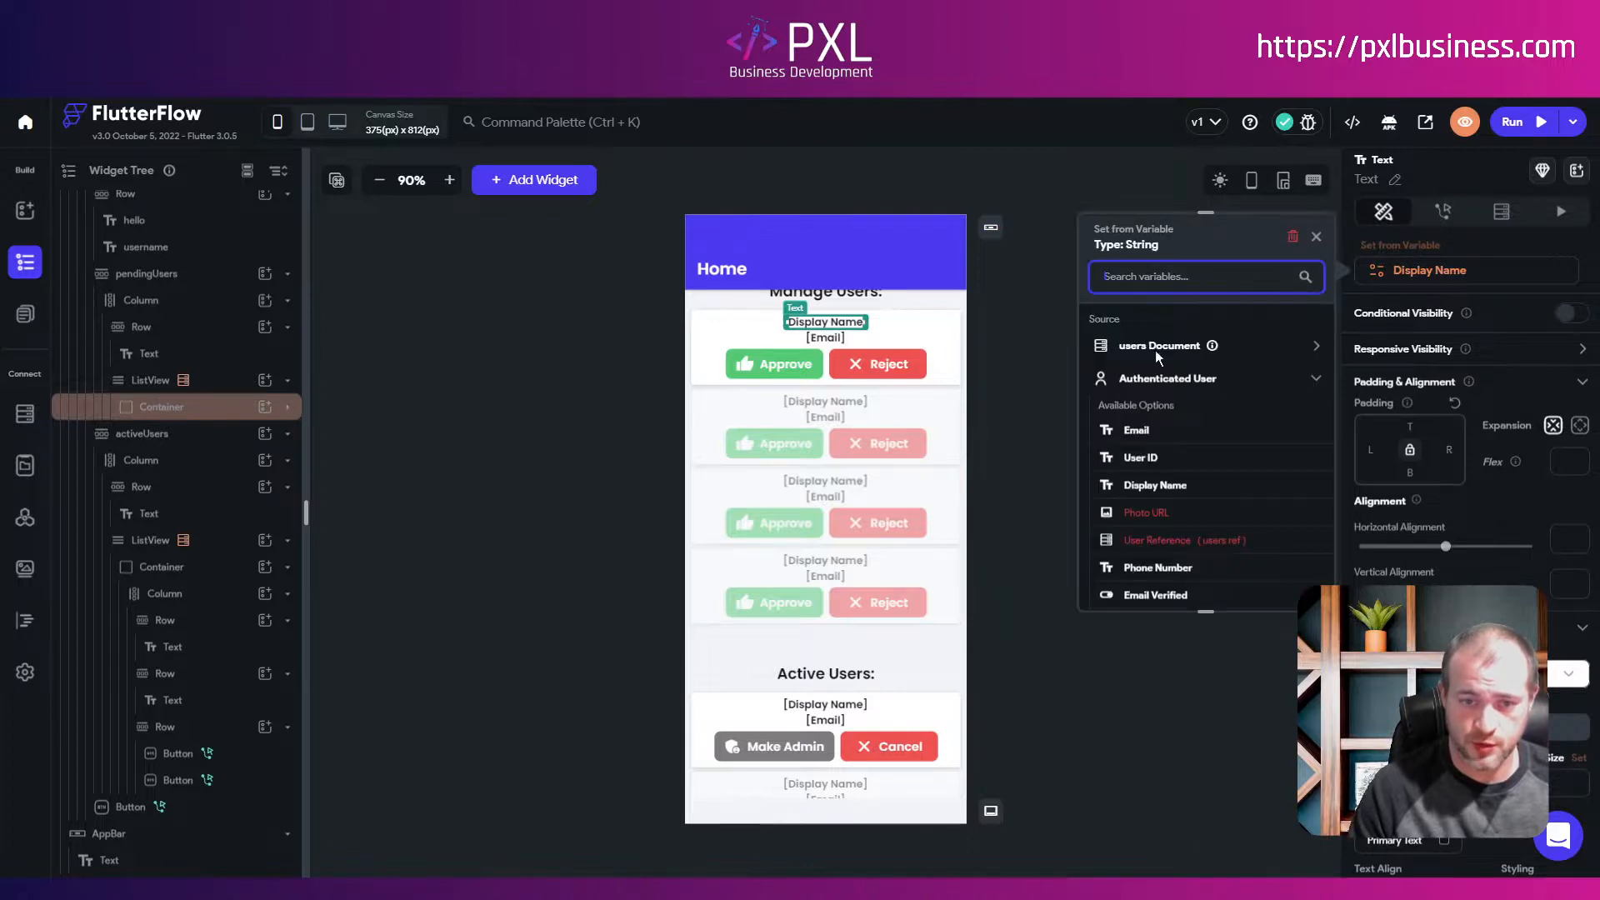
pyautogui.click(1158, 347)
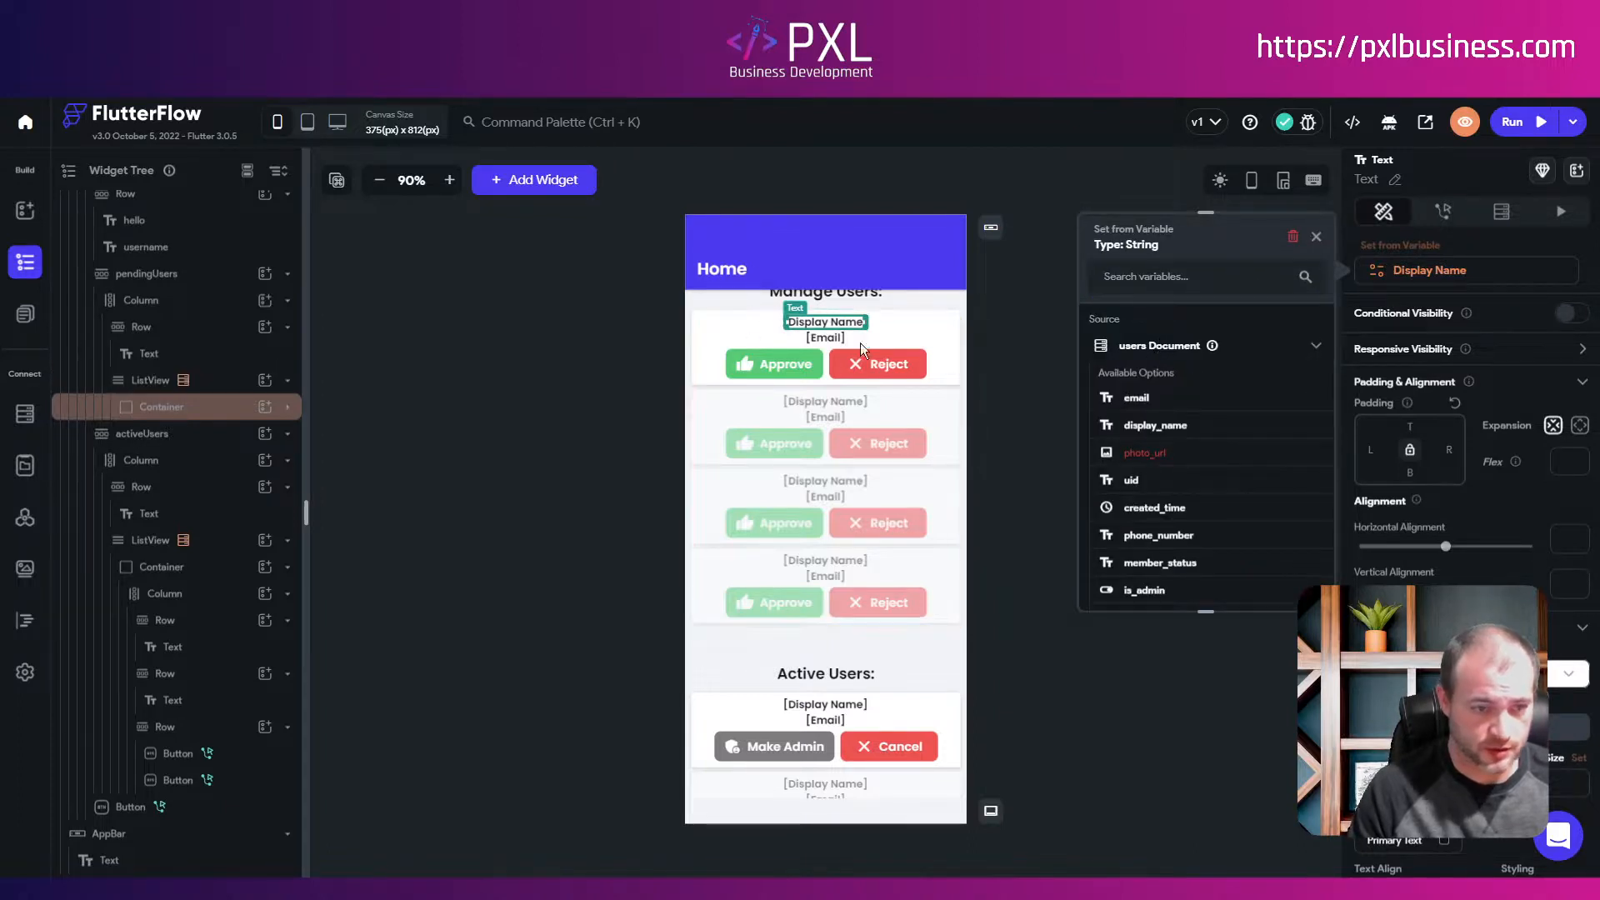
pyautogui.click(1145, 427)
pyautogui.click(1291, 584)
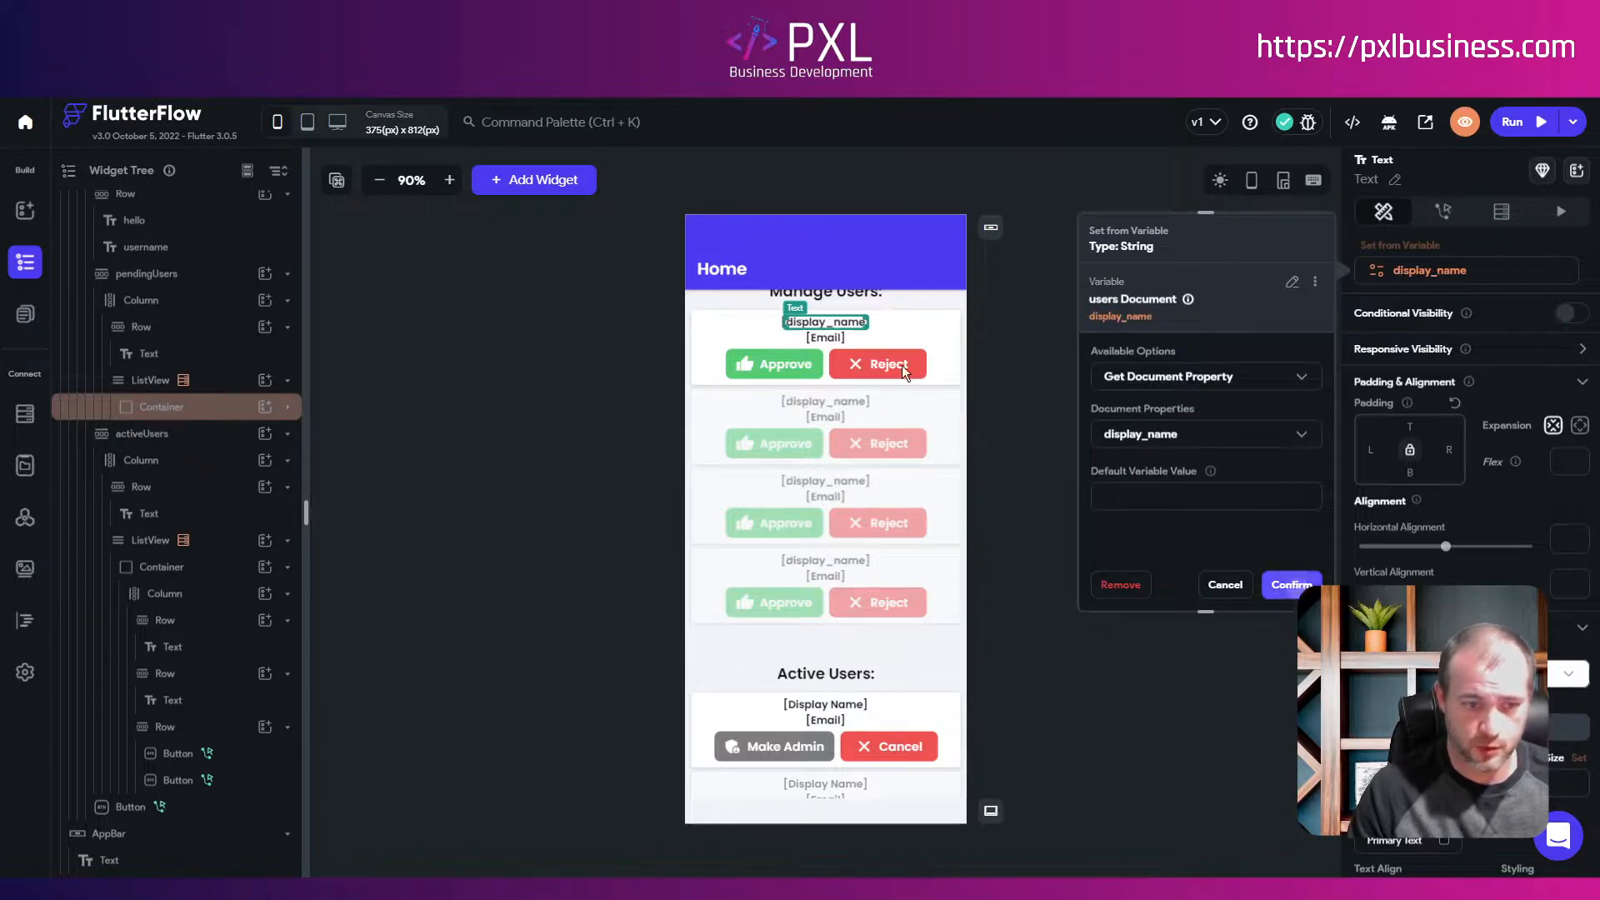
# Step: Bind the pending card's email text to the users Document email field
pyautogui.click(829, 336)
pyautogui.click(1406, 272)
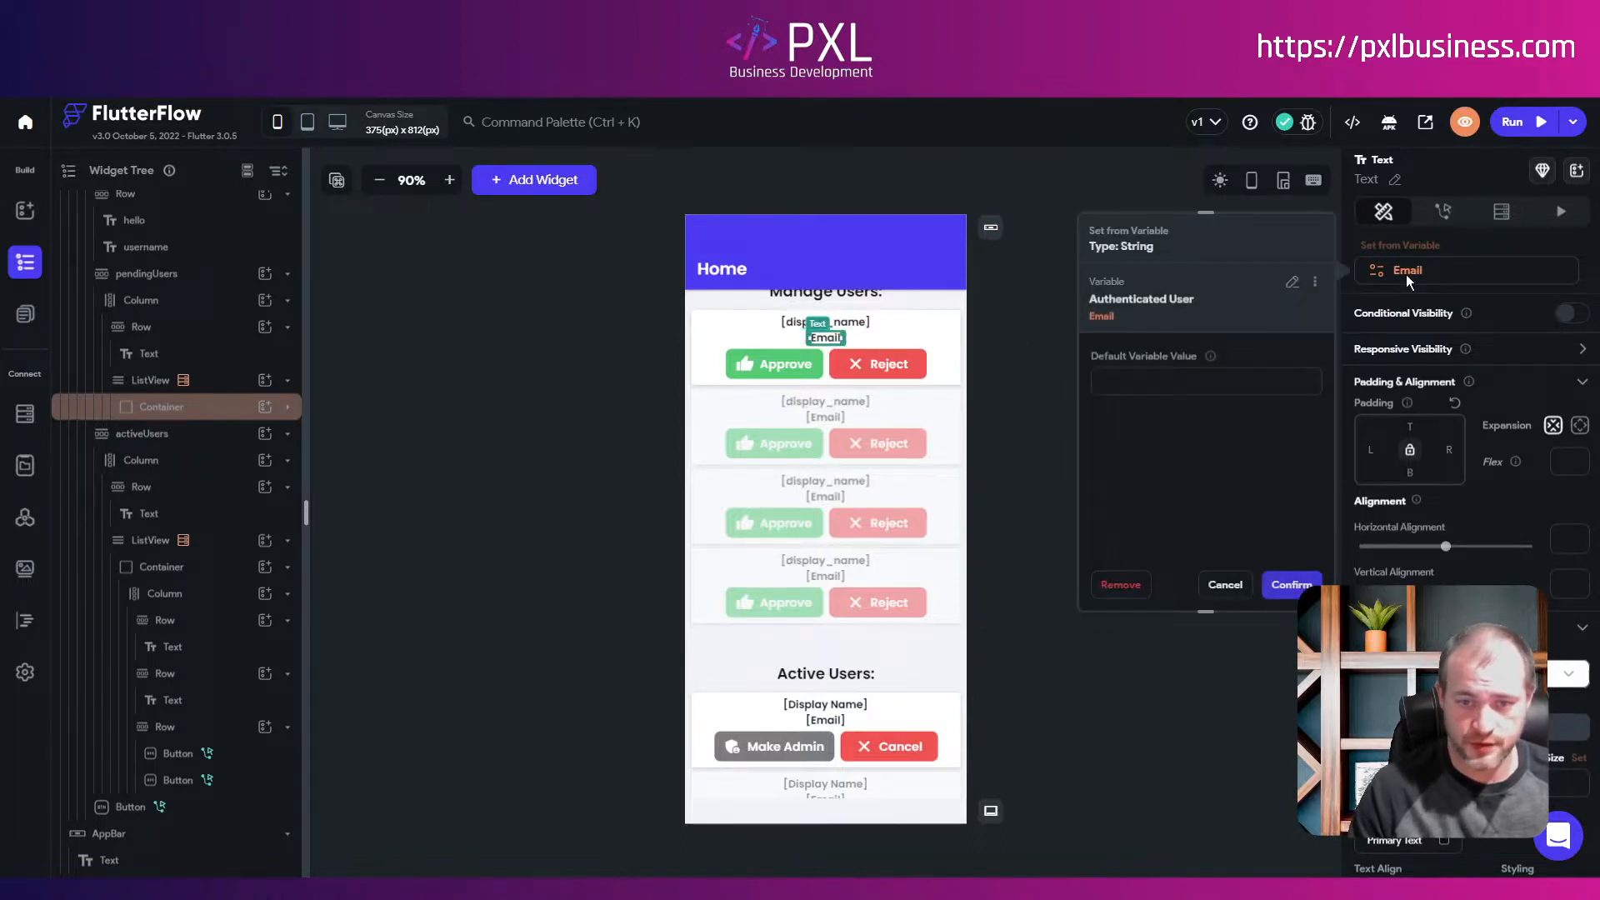
pyautogui.click(1282, 297)
pyautogui.click(1170, 342)
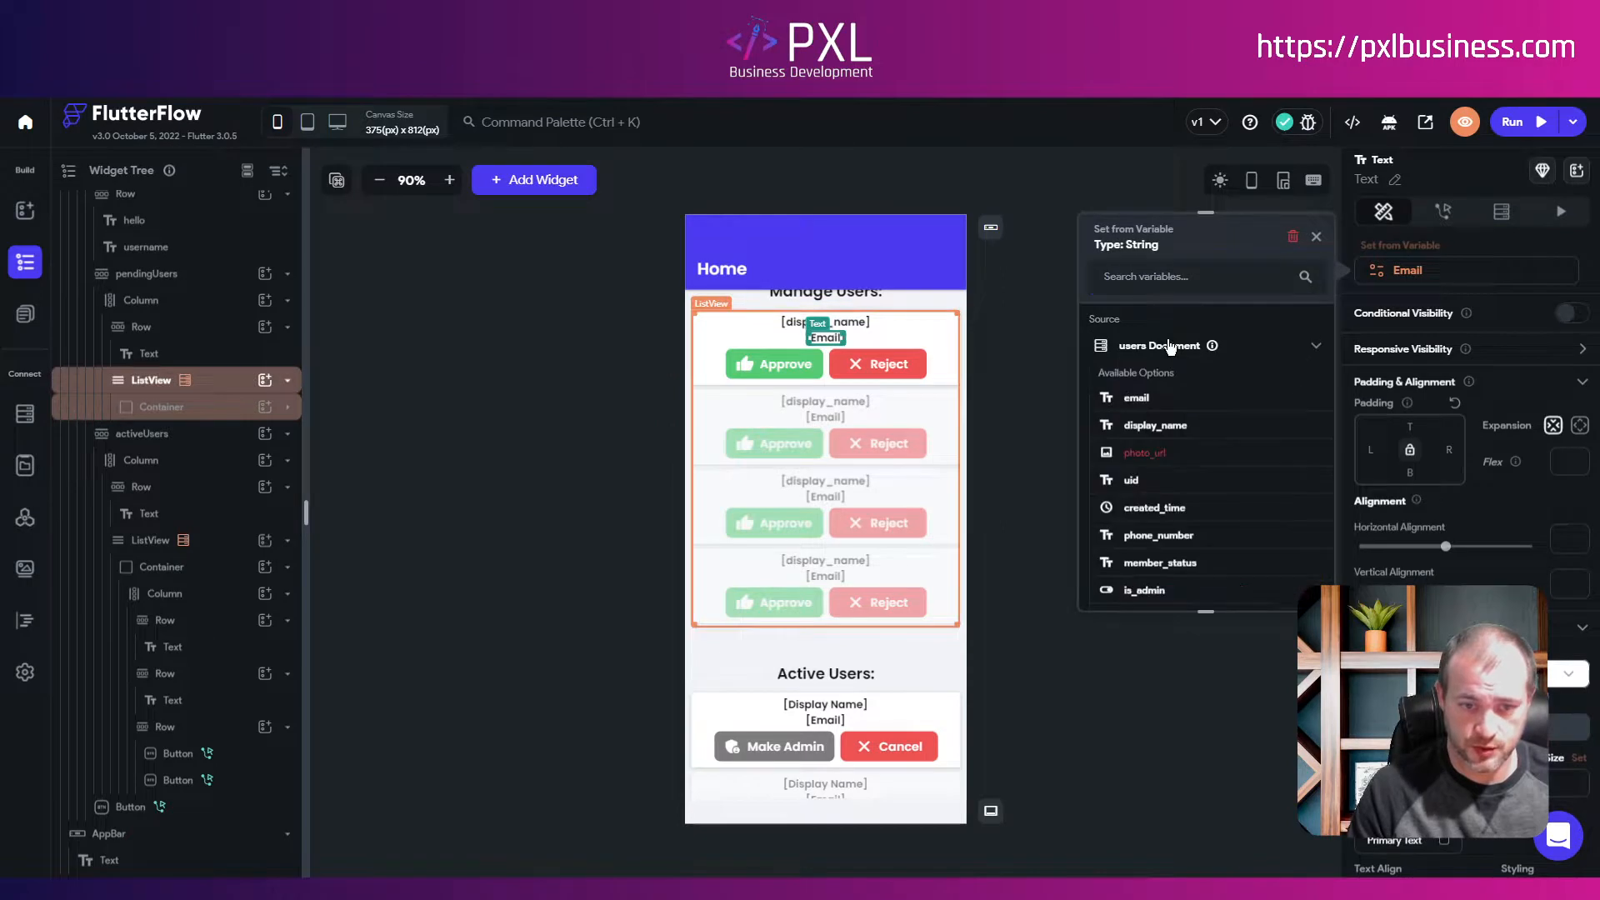
pyautogui.click(1133, 397)
pyautogui.click(1292, 584)
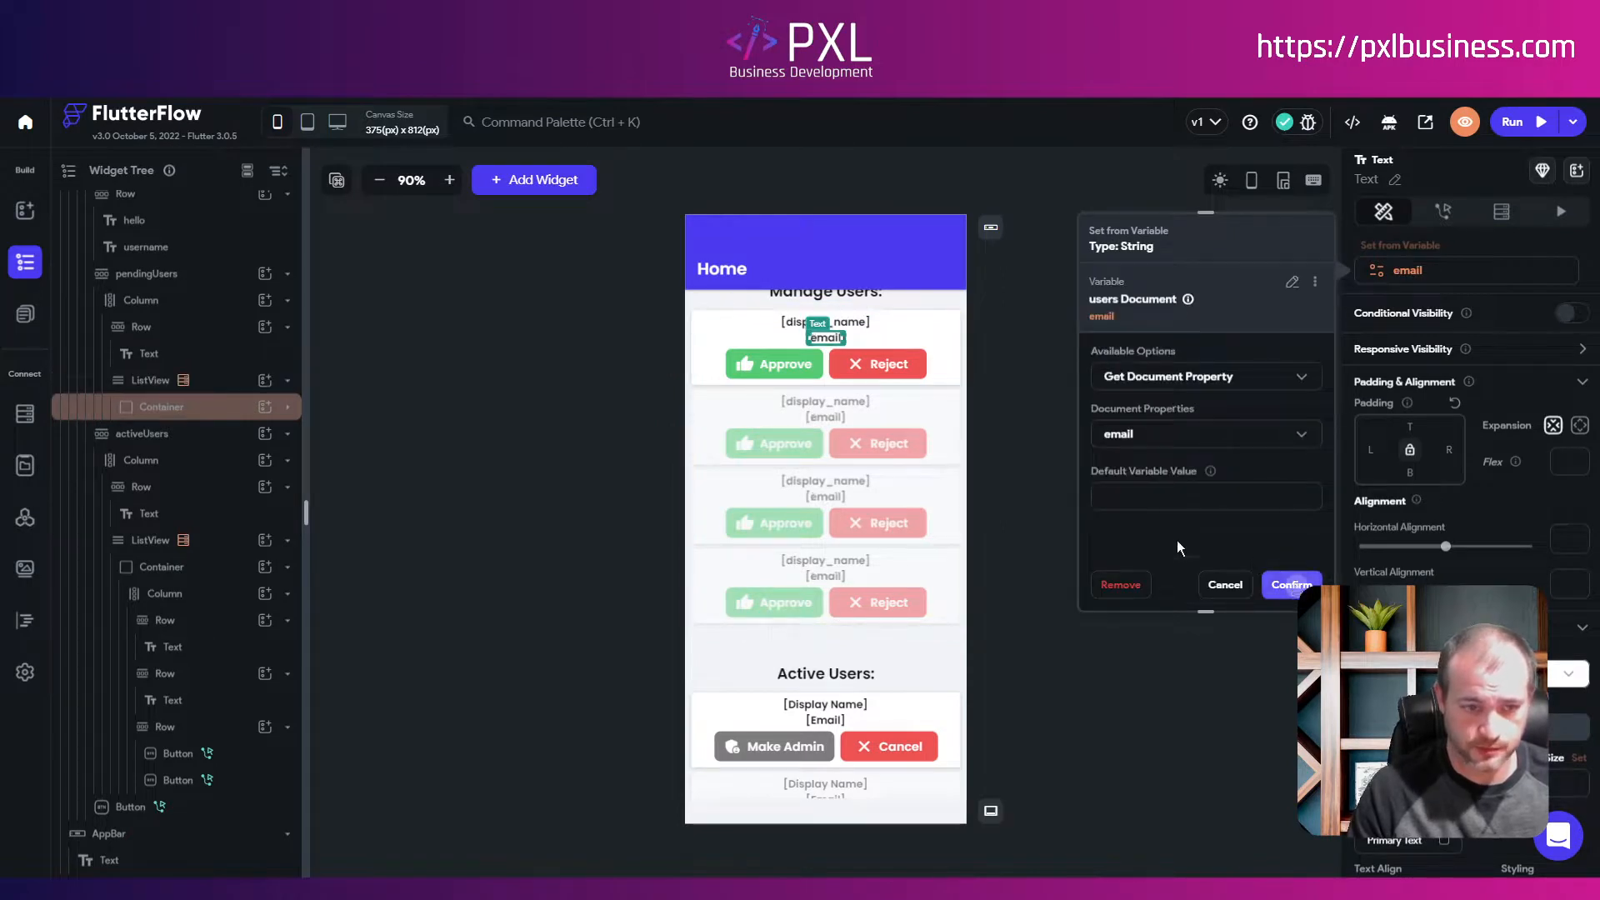
# Step: Bind the active card's name text to the users Document display_name field
pyautogui.scroll(-1, 888, 590)
pyautogui.scroll(-2, 887, 590)
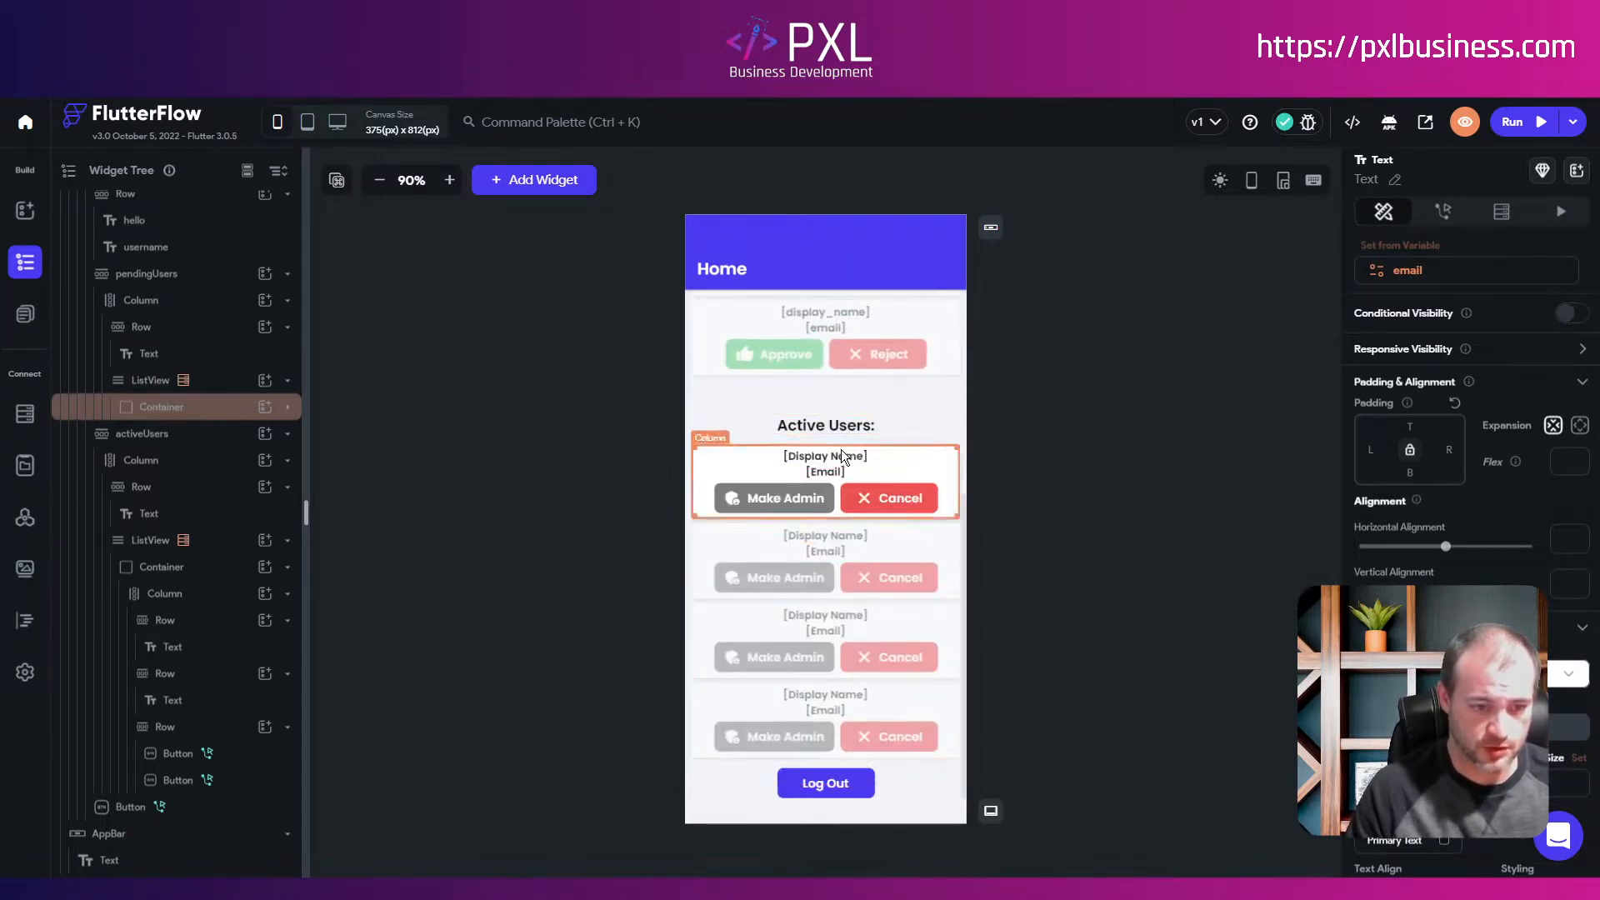
pyautogui.click(840, 457)
pyautogui.click(1431, 272)
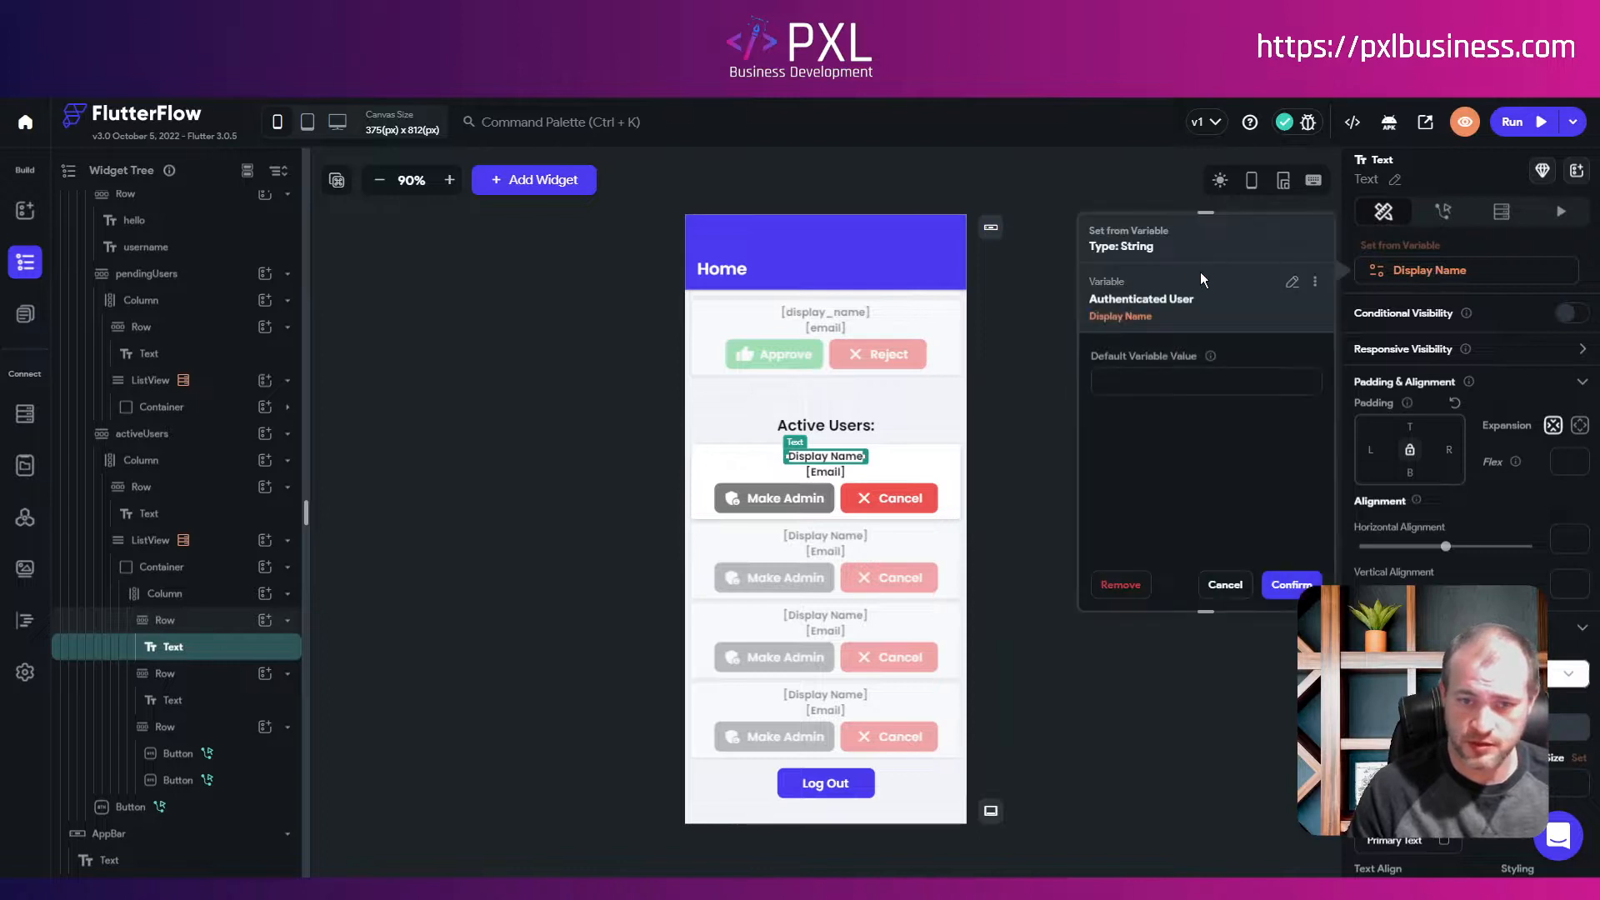
pyautogui.click(1291, 283)
pyautogui.click(1139, 345)
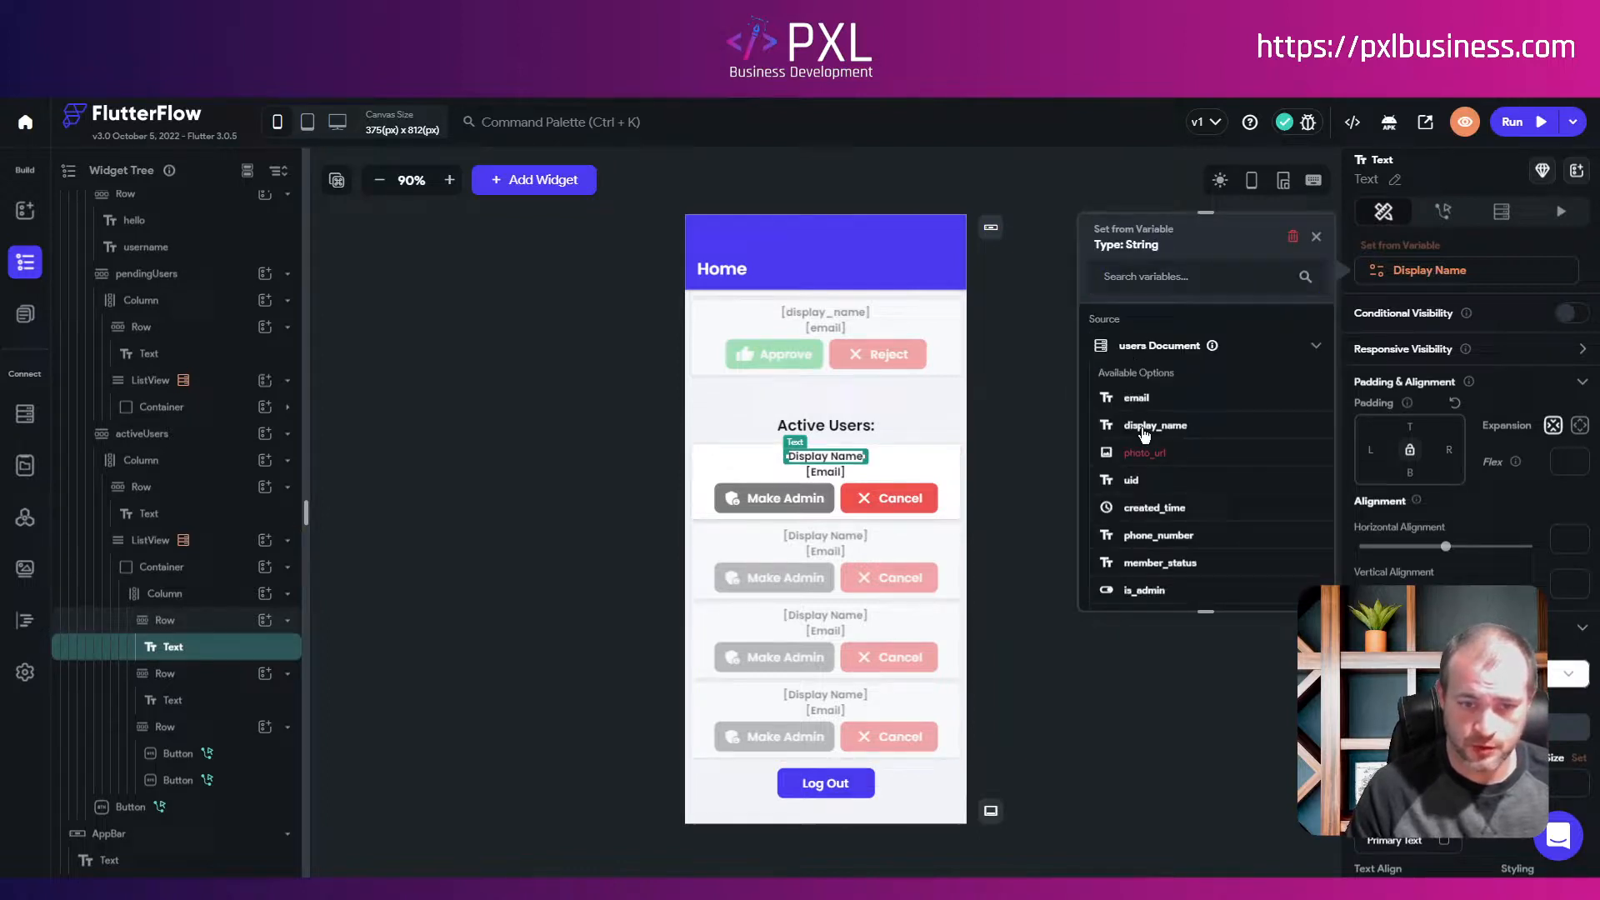
pyautogui.click(1141, 427)
pyautogui.click(844, 501)
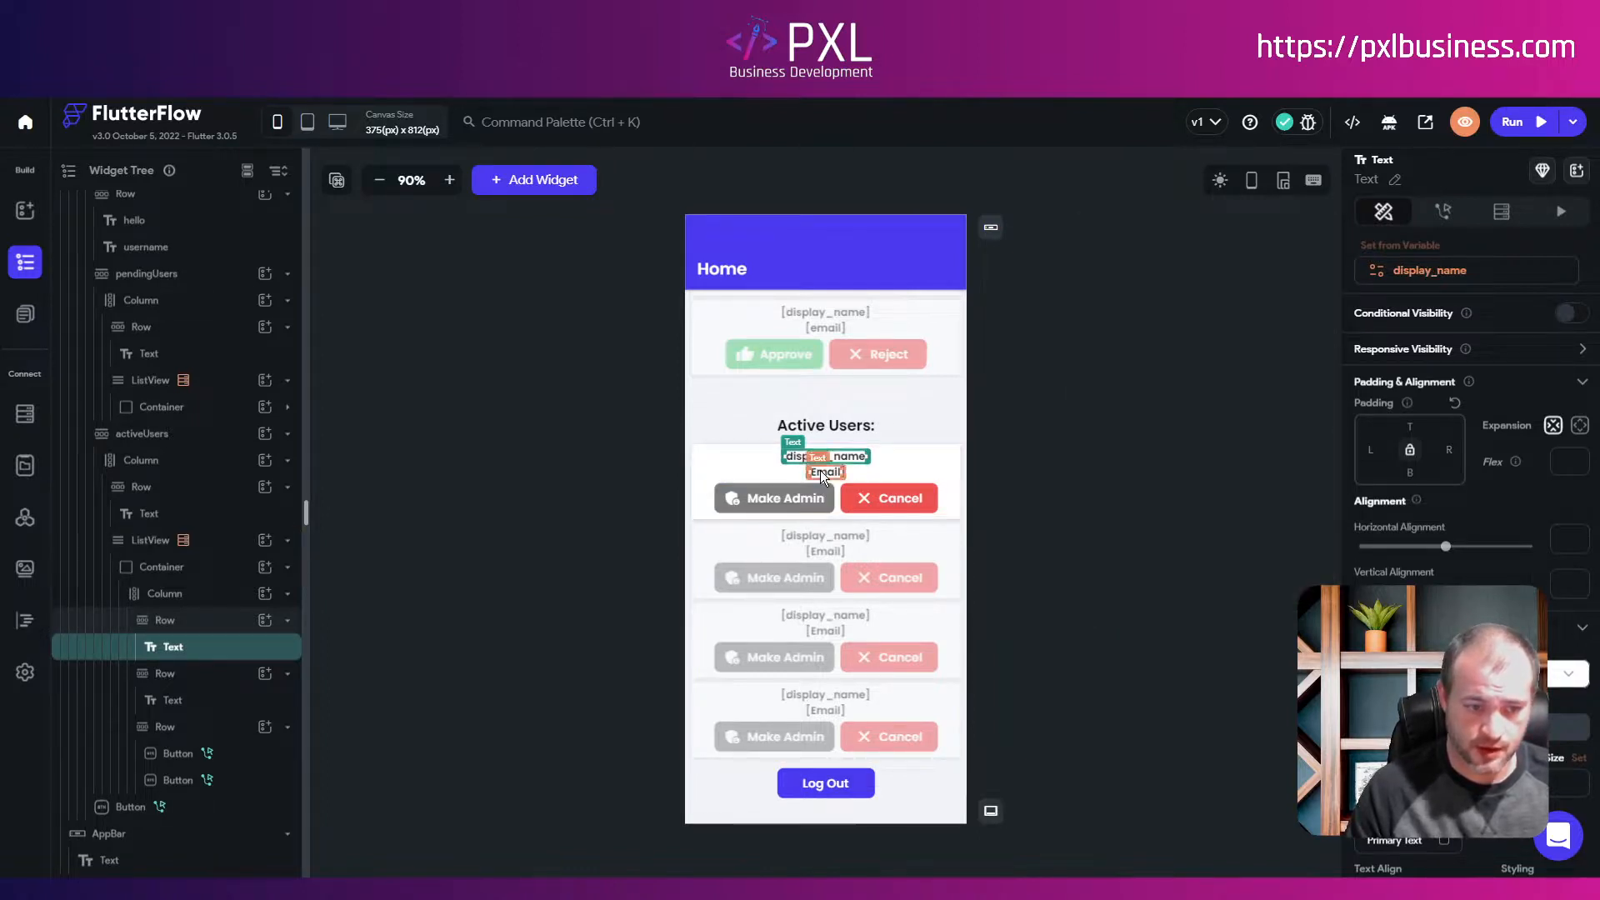
# Step: Bind the active card's email text to the users email field and run the app
pyautogui.click(825, 472)
pyautogui.click(1404, 271)
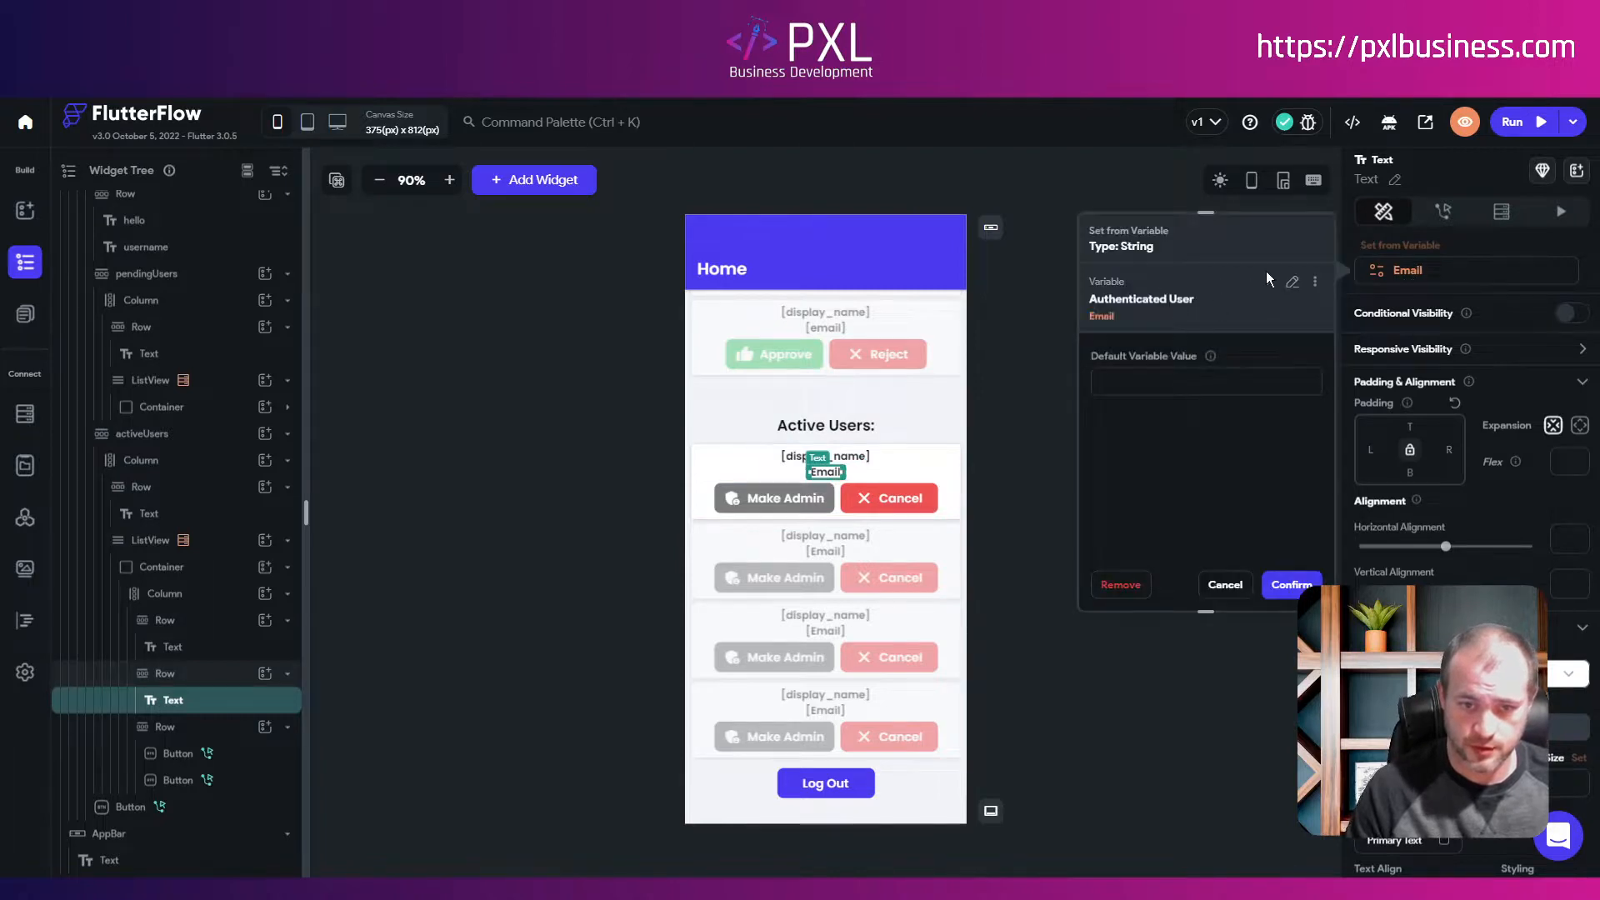
pyautogui.click(1292, 281)
pyautogui.click(1133, 399)
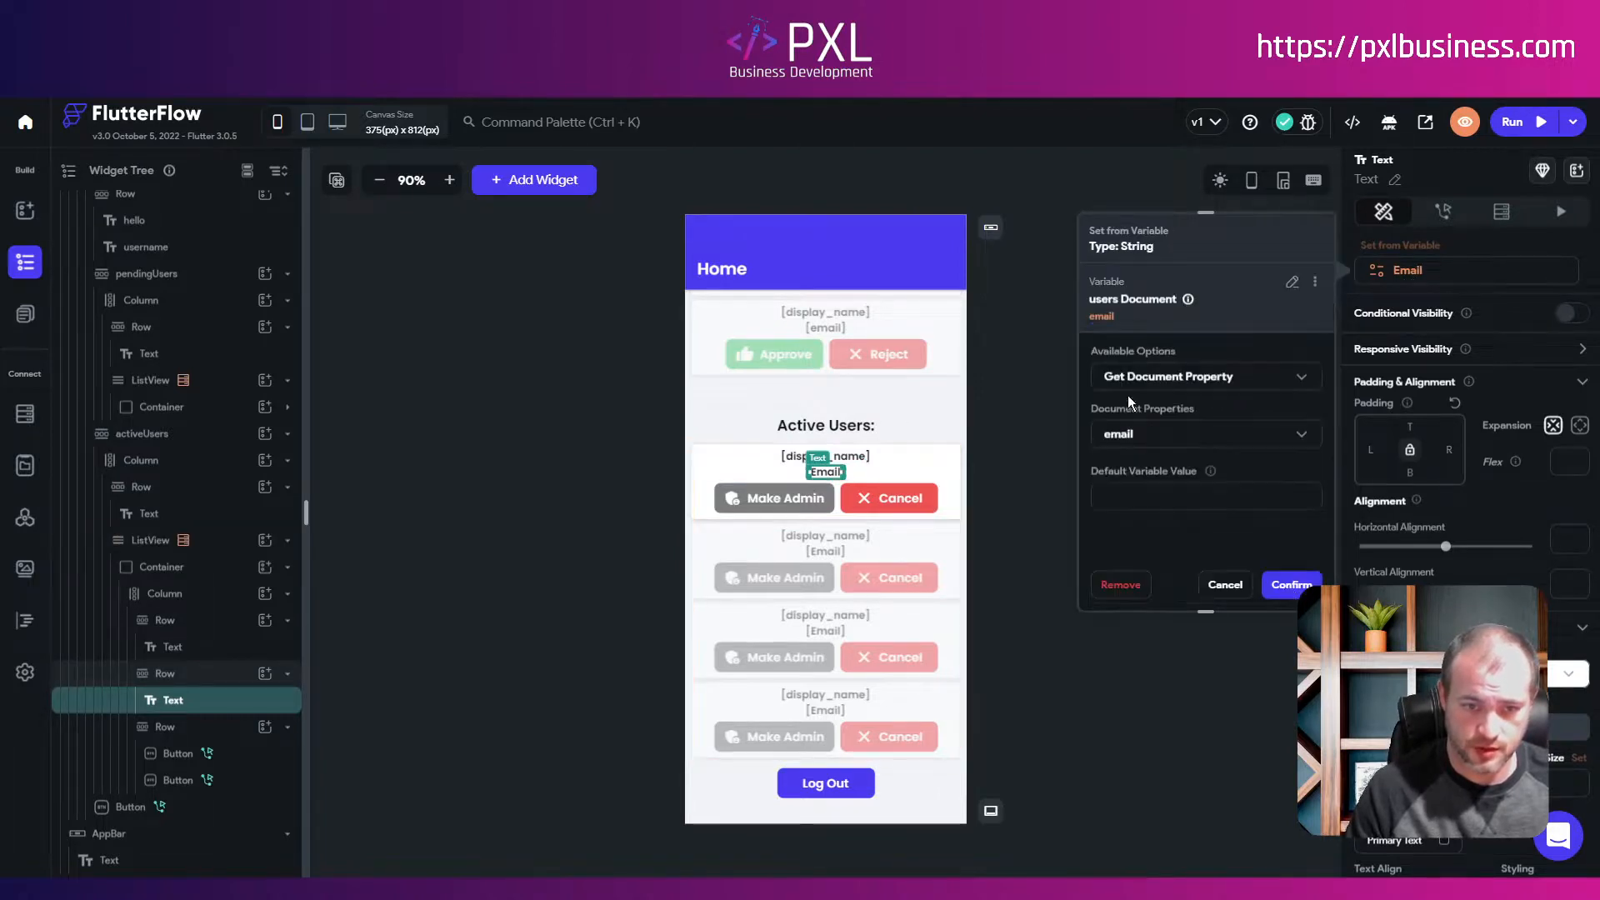
pyautogui.click(1292, 587)
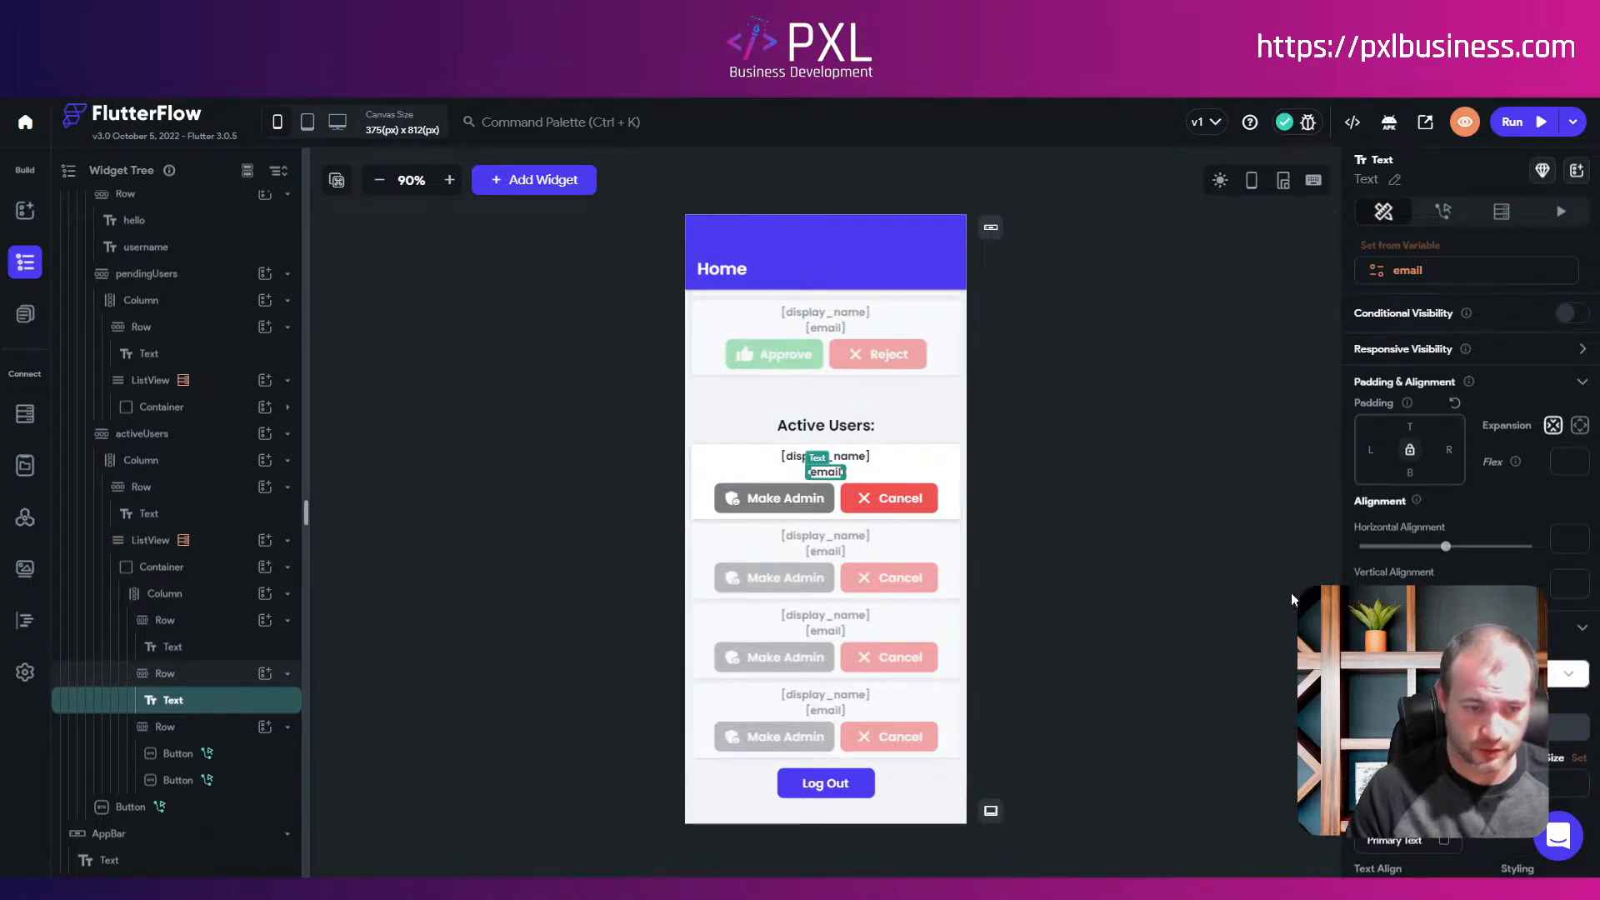
pyautogui.click(1192, 523)
pyautogui.click(1521, 125)
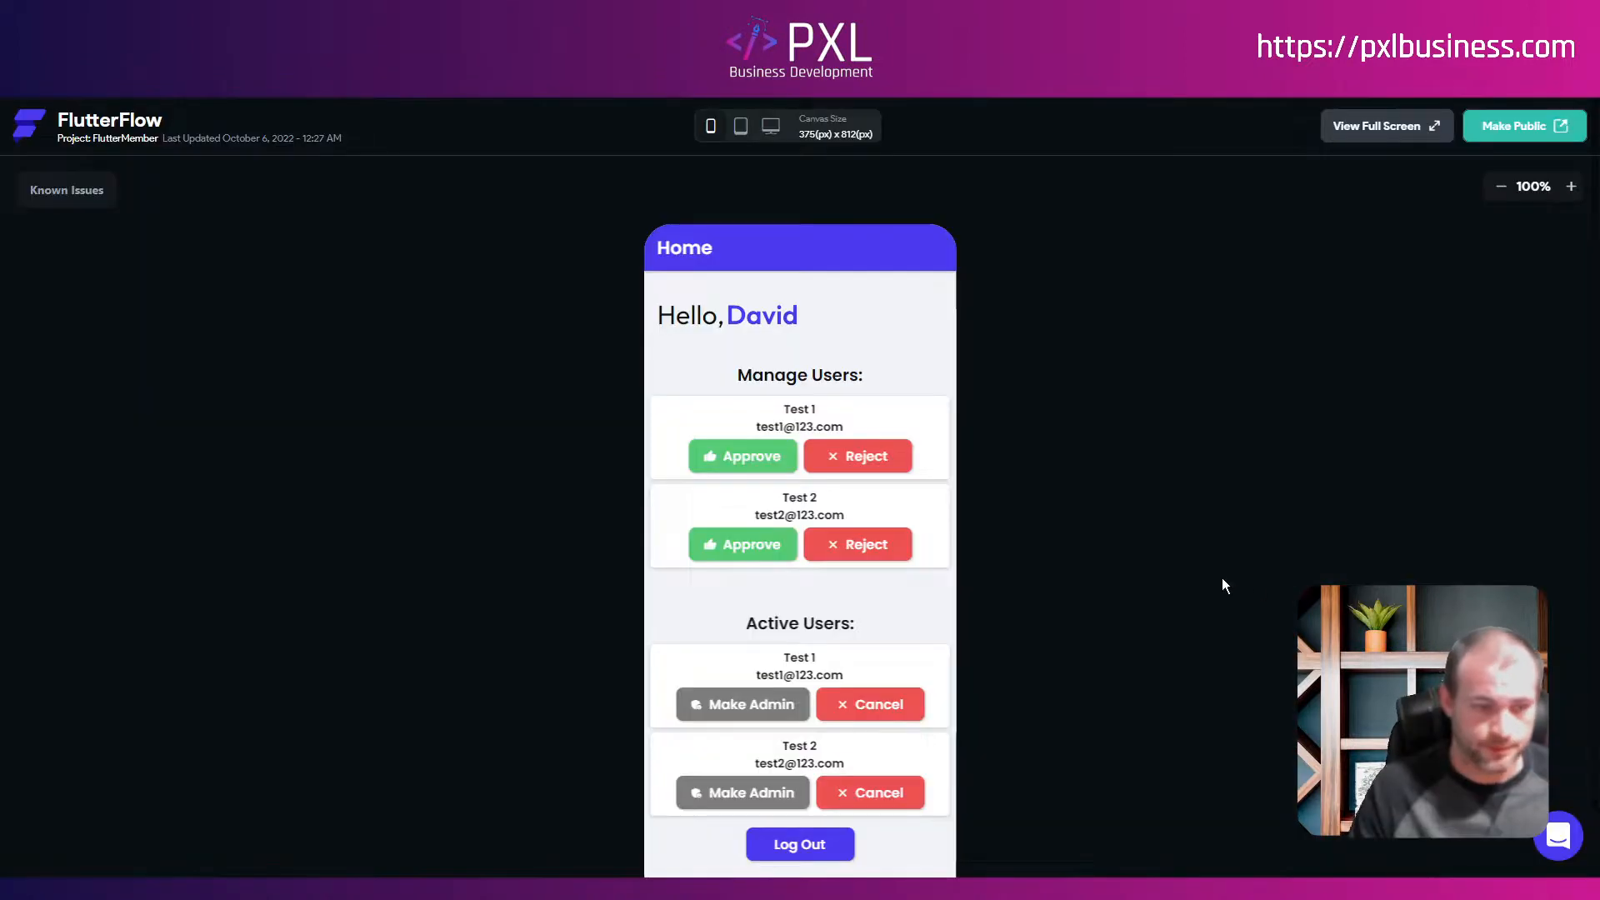
# Step: Scroll the HomePage_Admin page in the editor after leaving the run preview
pyautogui.scroll(-1, 1219, 580)
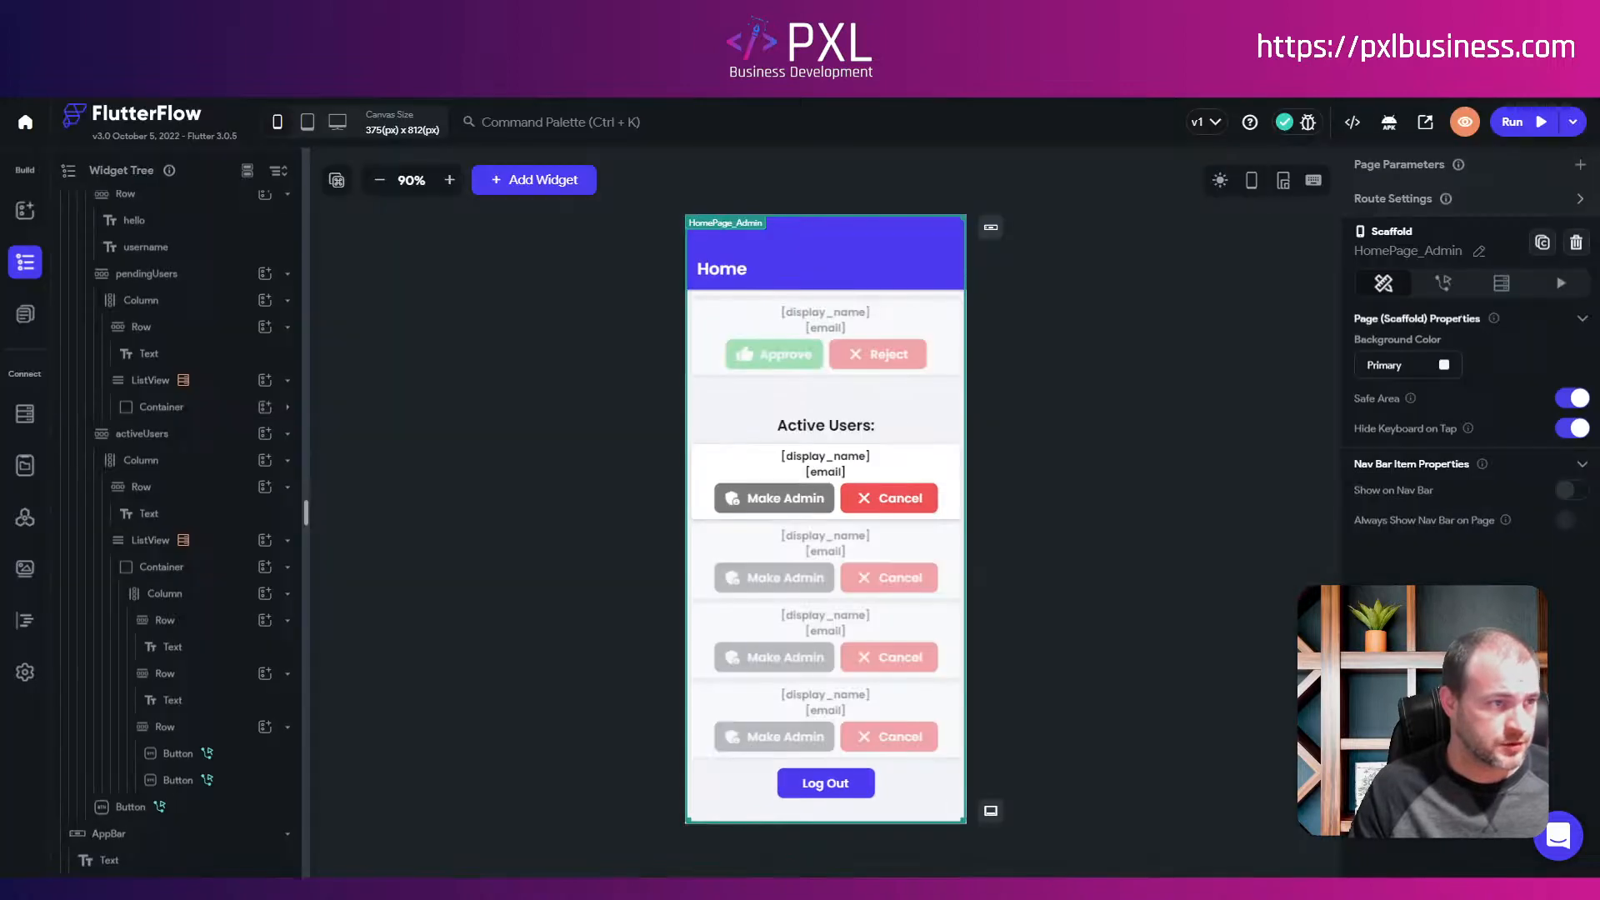
# Step: Change the Active Users list's Filter 1 value from 'pending' to 'active'
pyautogui.scroll(2, 847, 527)
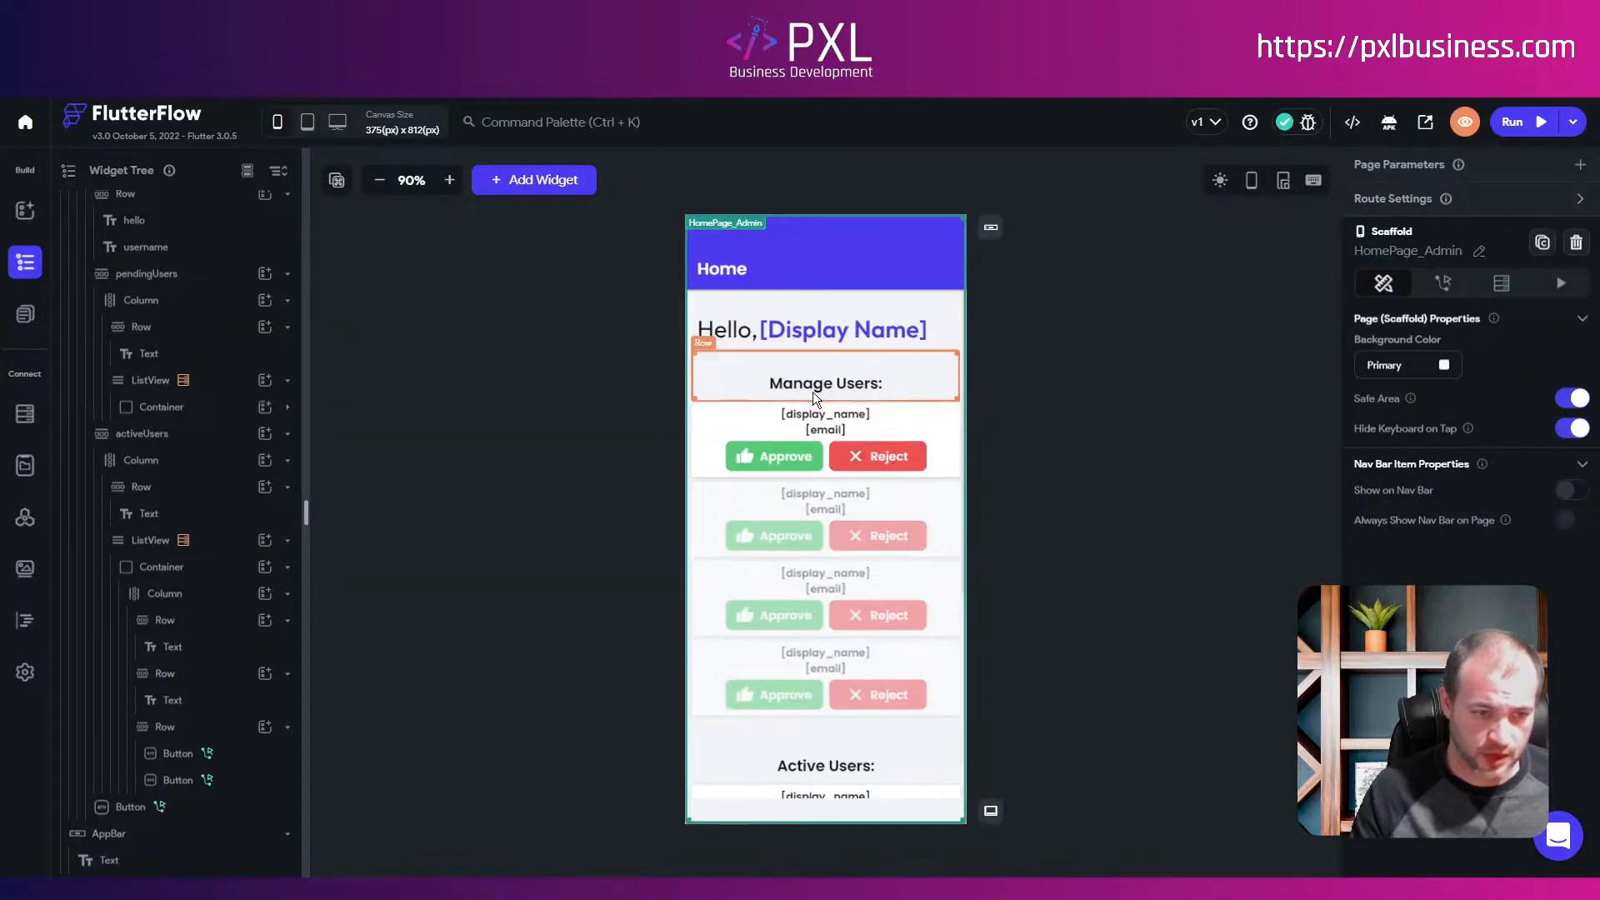
pyautogui.click(706, 493)
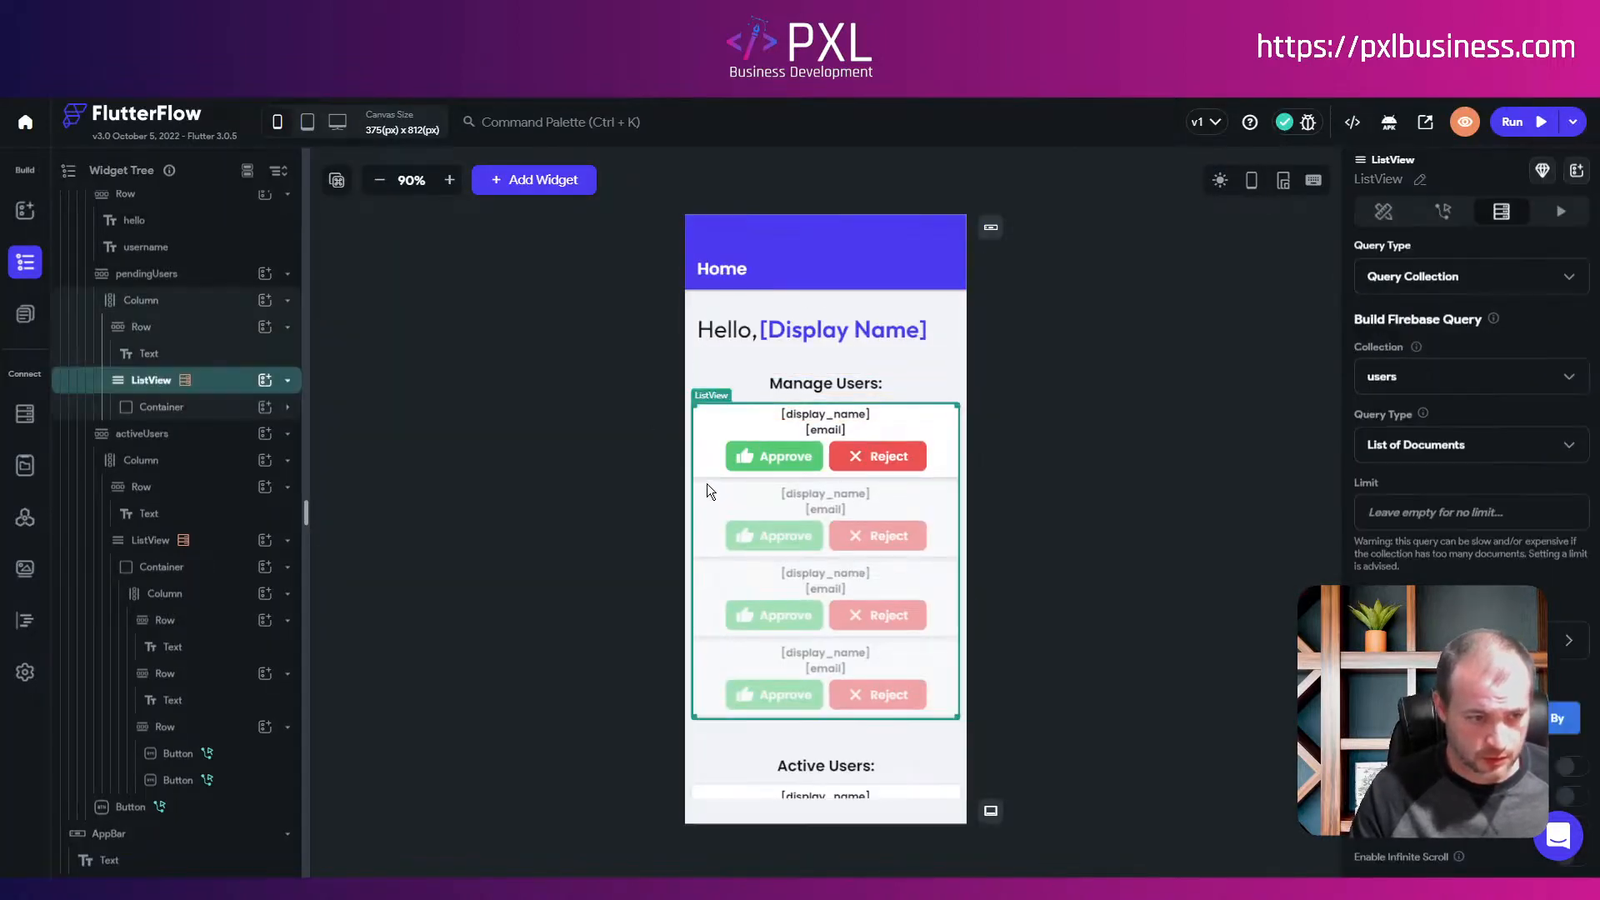
pyautogui.scroll(-2, 1445, 582)
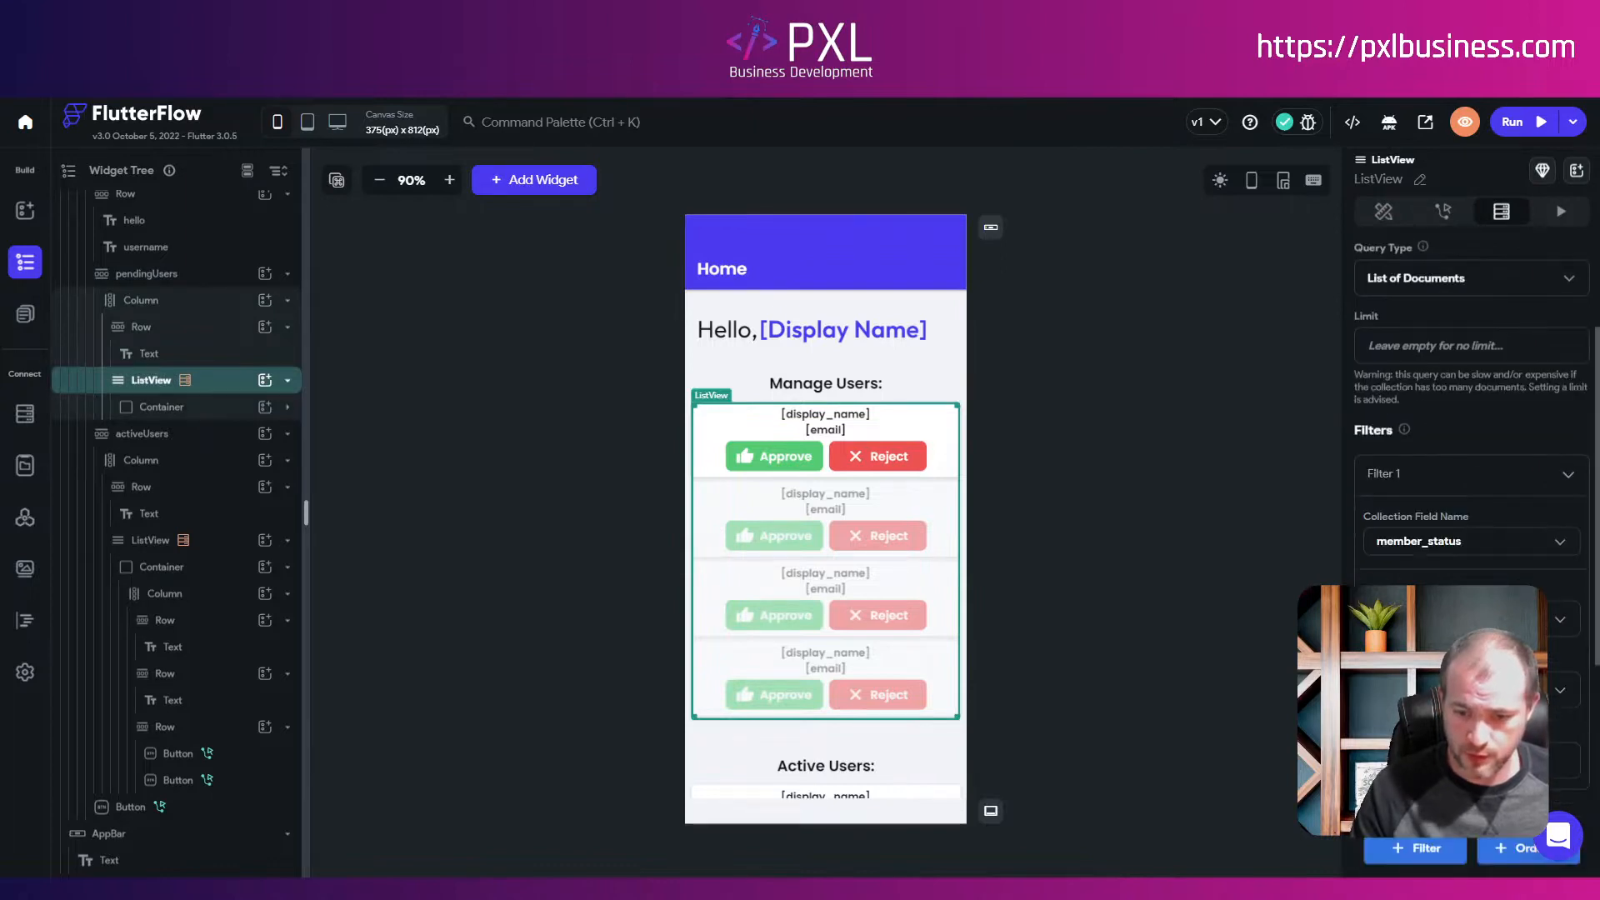
pyautogui.scroll(-5, 725, 553)
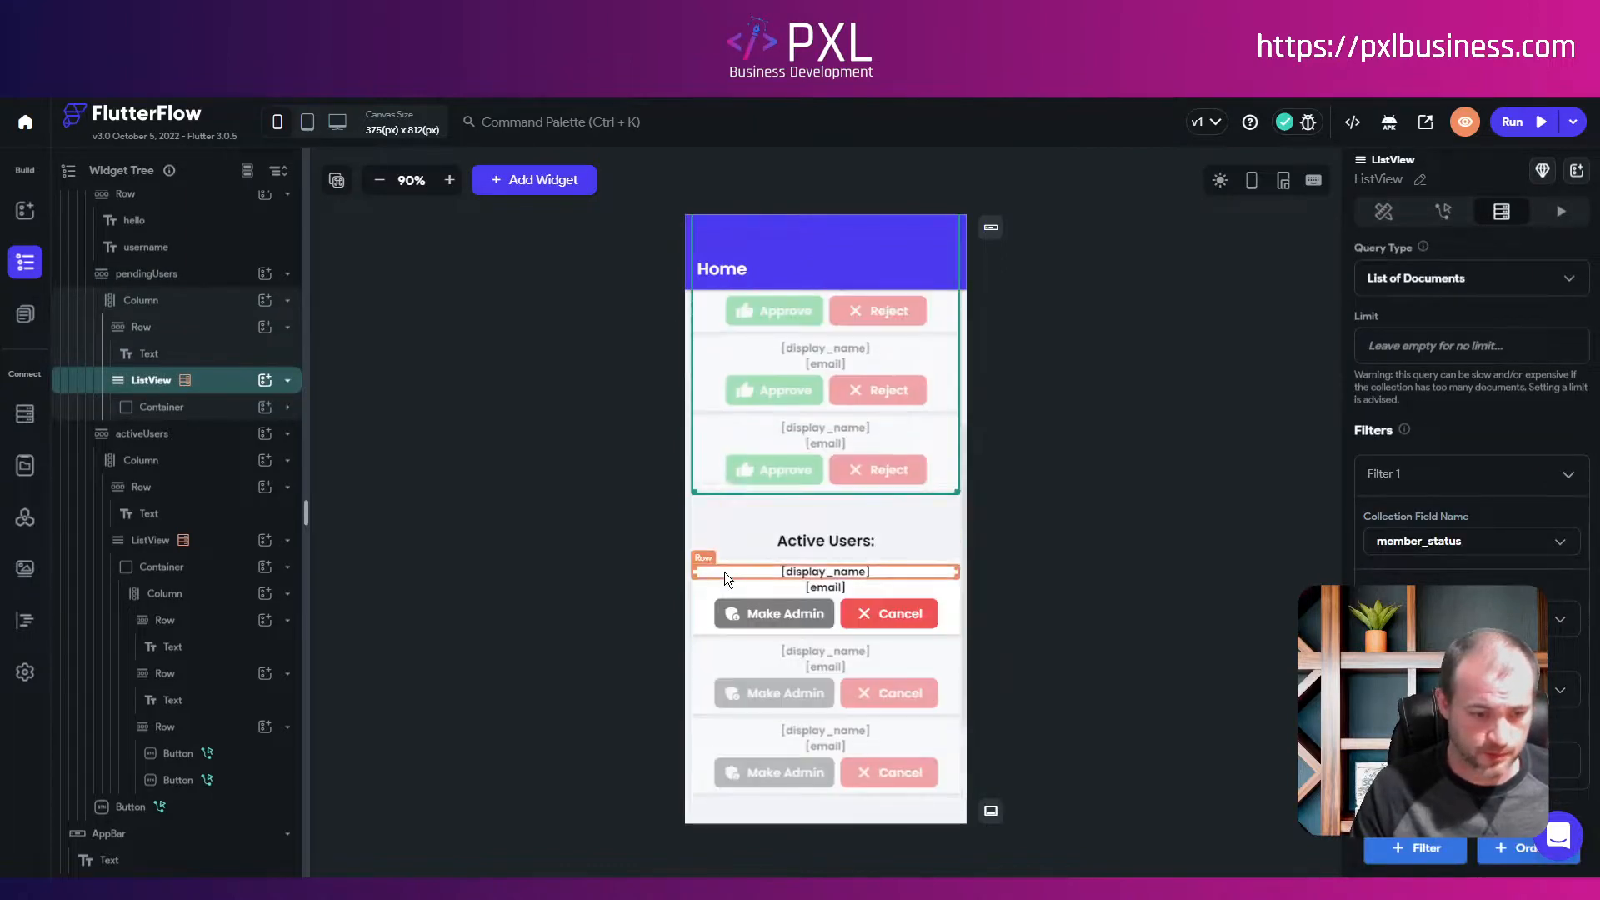
pyautogui.click(695, 571)
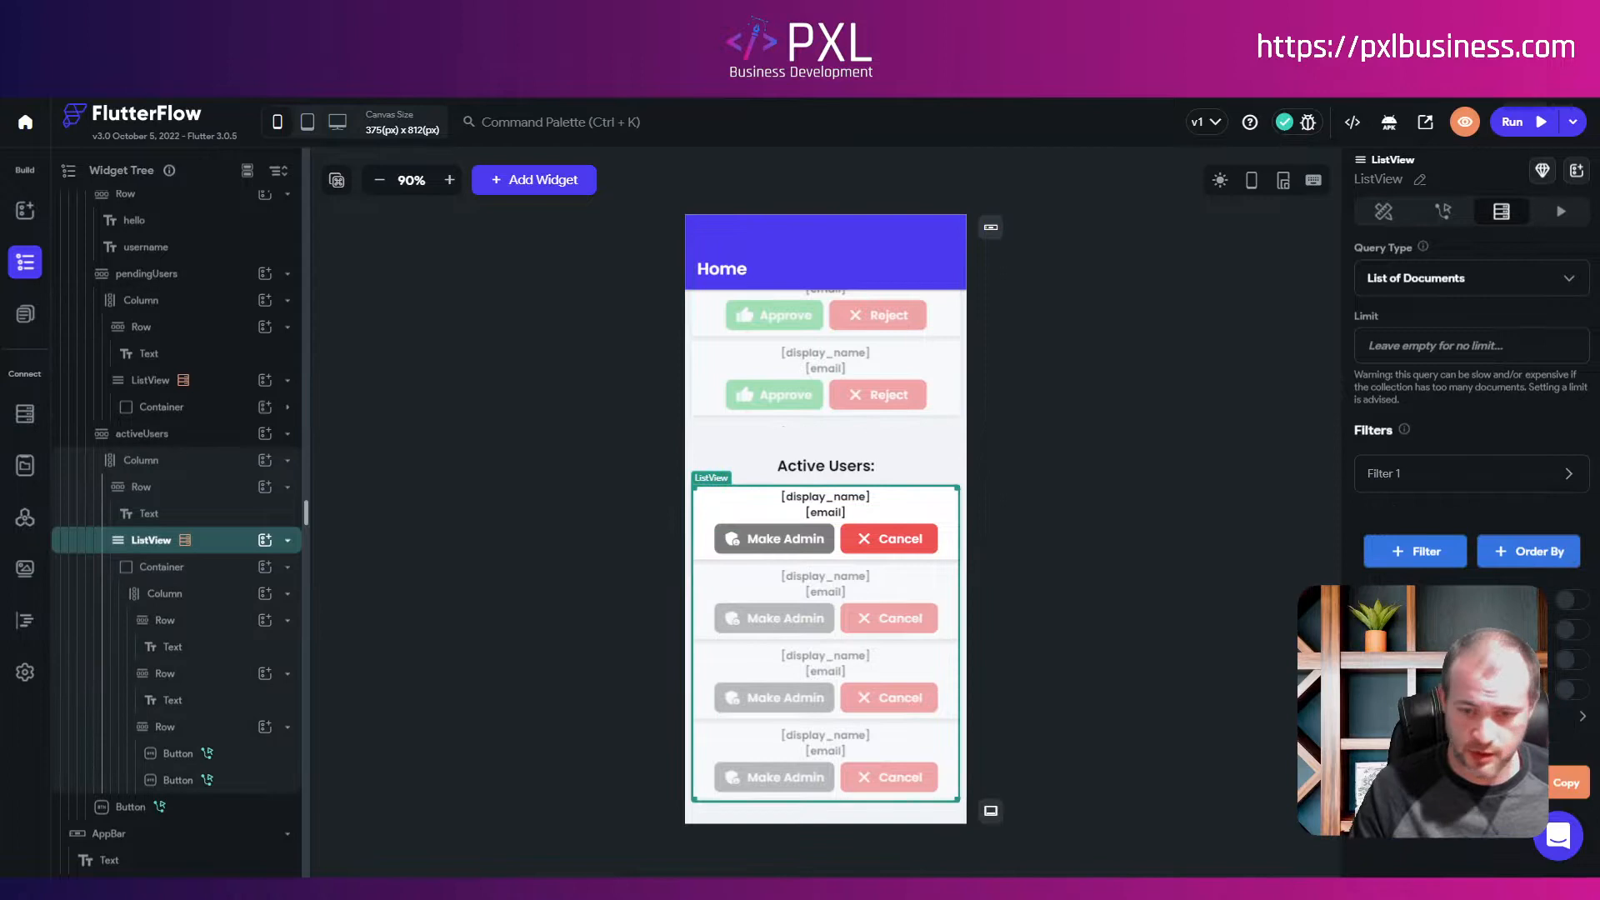
pyautogui.click(1412, 476)
pyautogui.scroll(-4, 1471, 500)
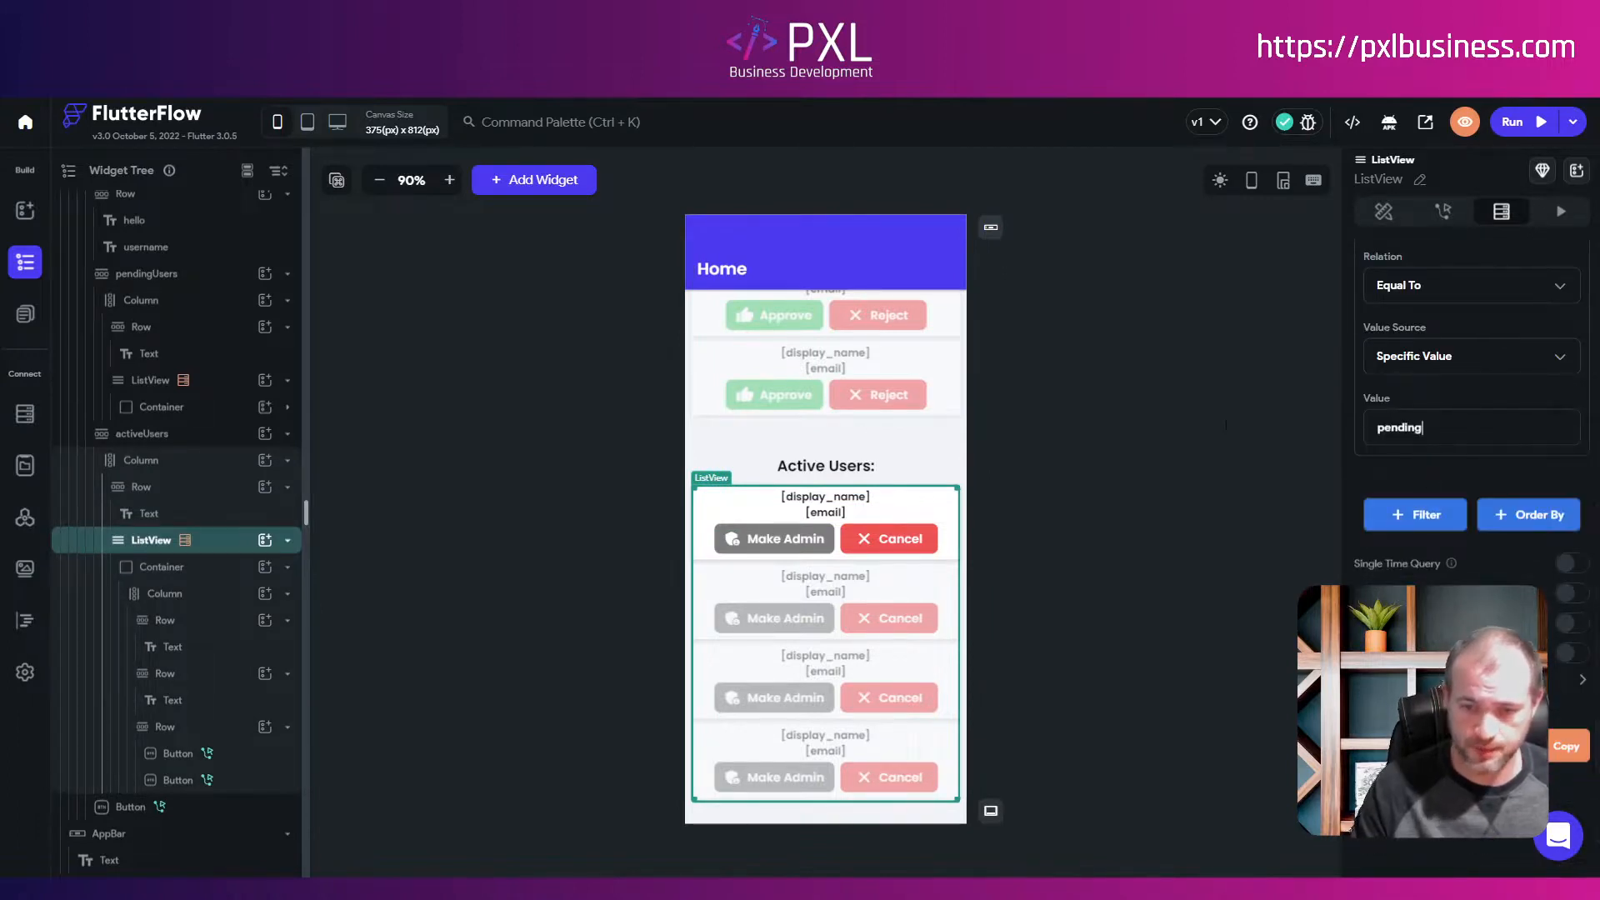
pyautogui.moveTo(1434, 428); pyautogui.dragTo(1205, 429)
pyautogui.write('active')
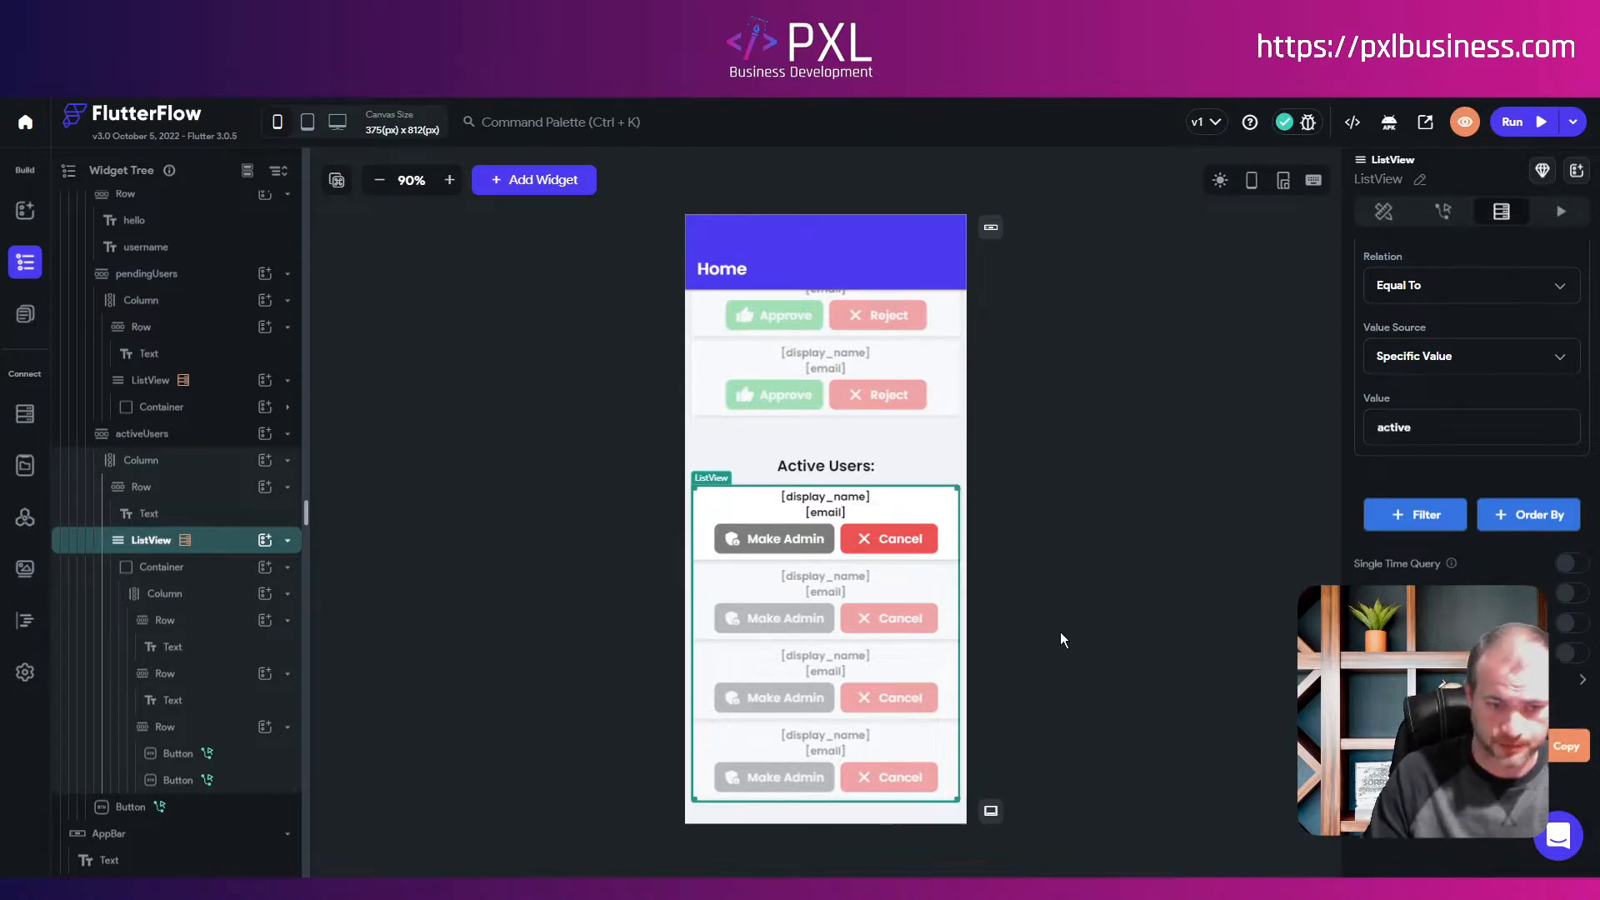
pyautogui.click(1087, 644)
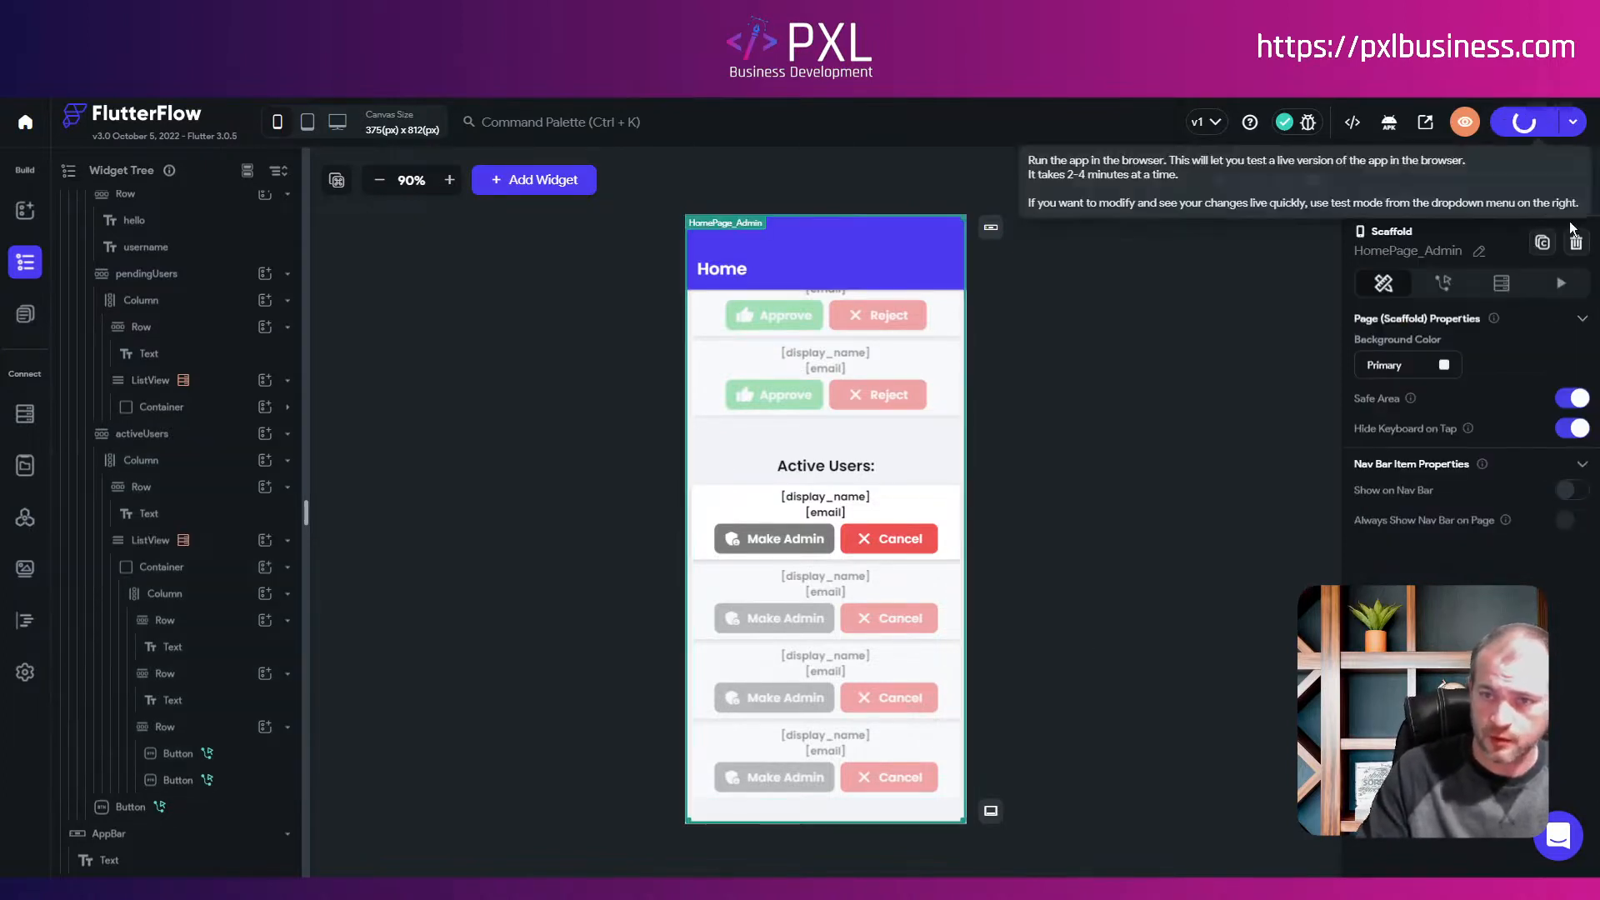
# Step: Launch a test run, then review the Active Users list's users query and Filter 1
pyautogui.click(1515, 123)
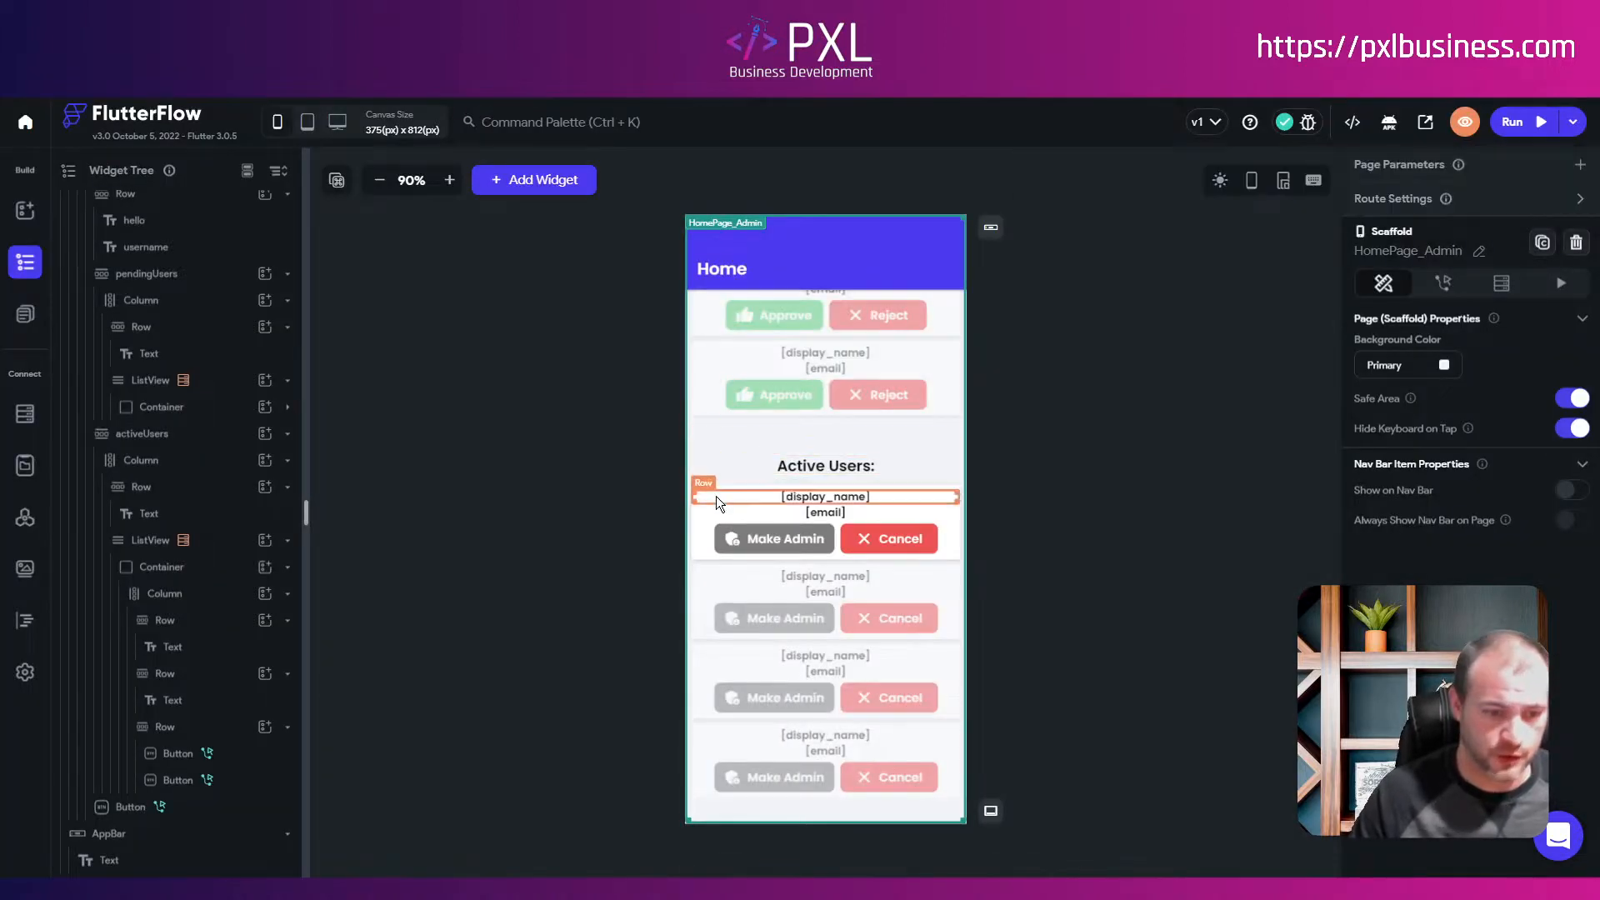
pyautogui.click(697, 570)
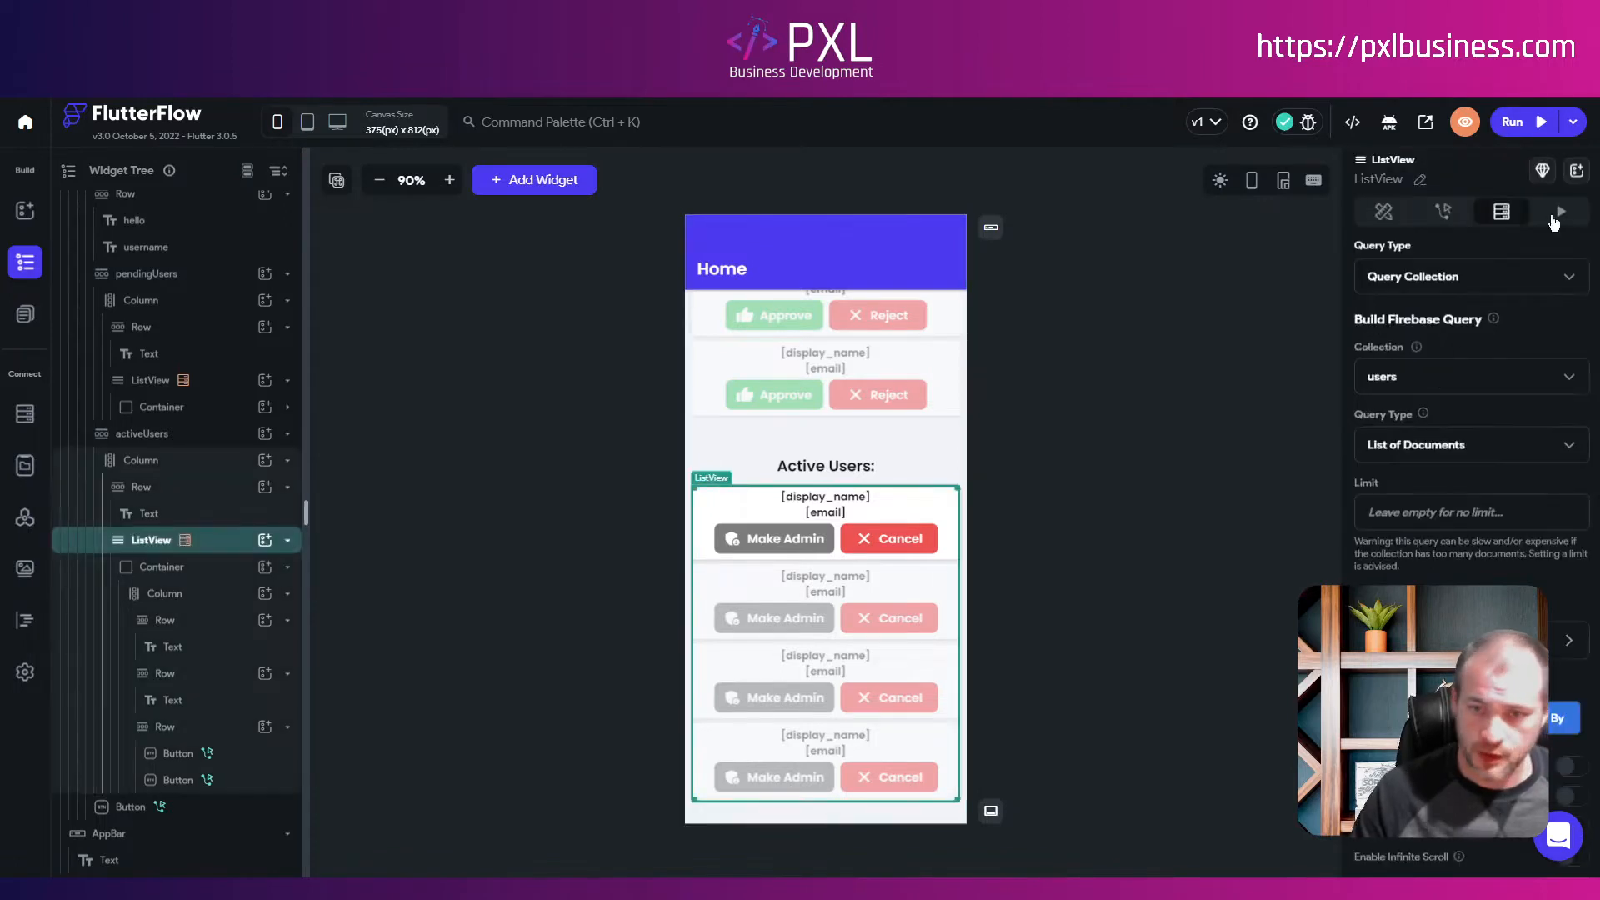
pyautogui.scroll(-1, 1471, 500)
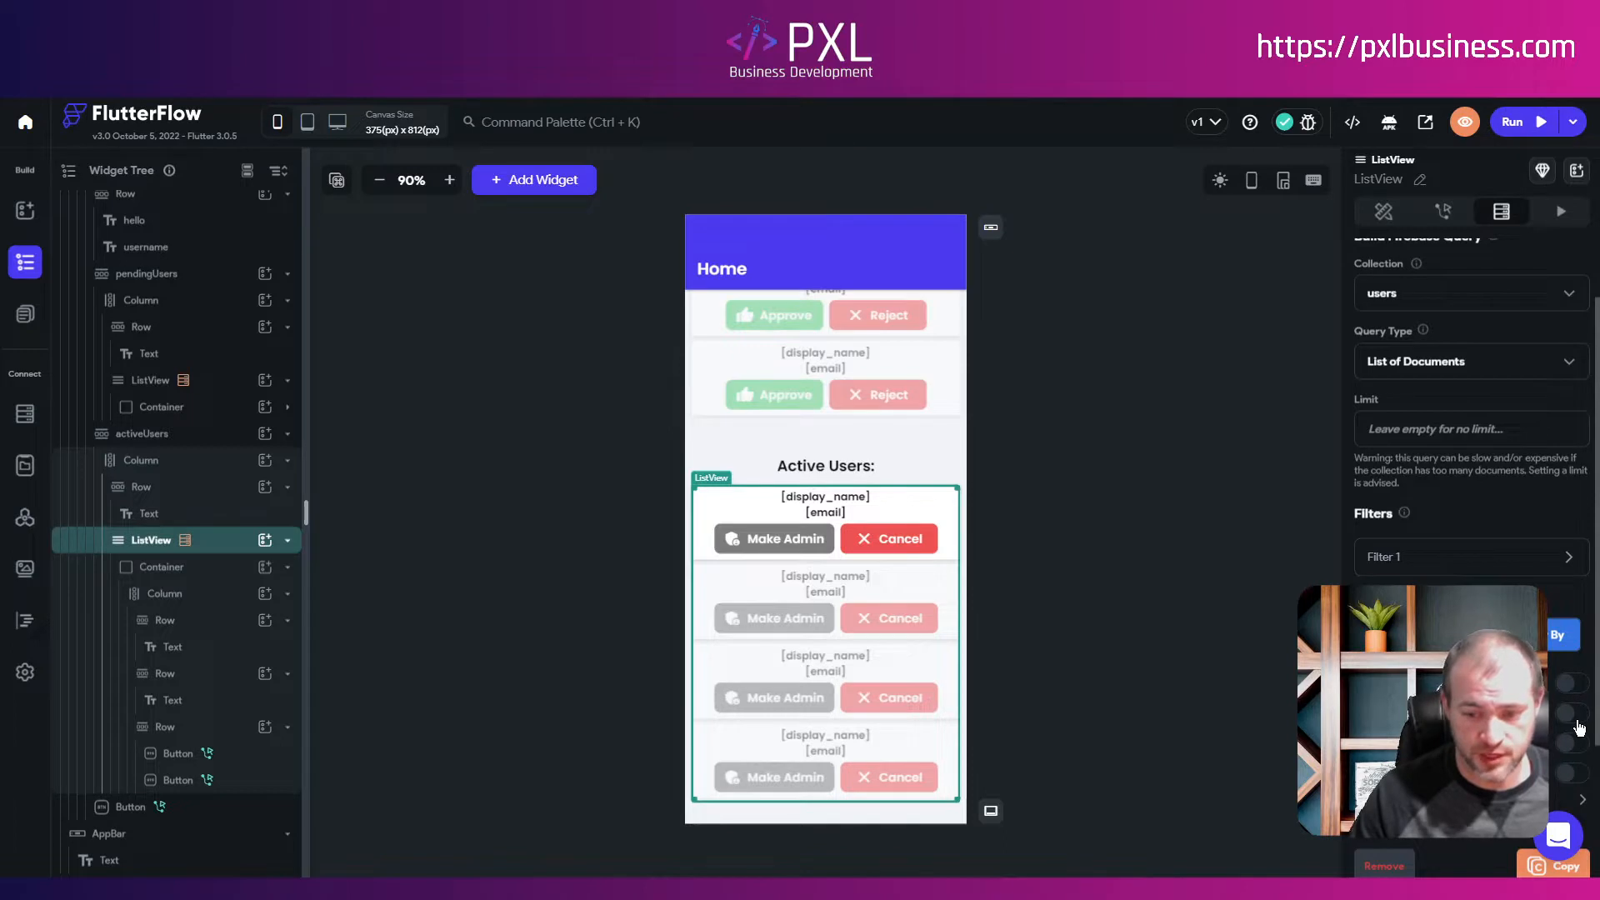
pyautogui.scroll(-3, 1579, 727)
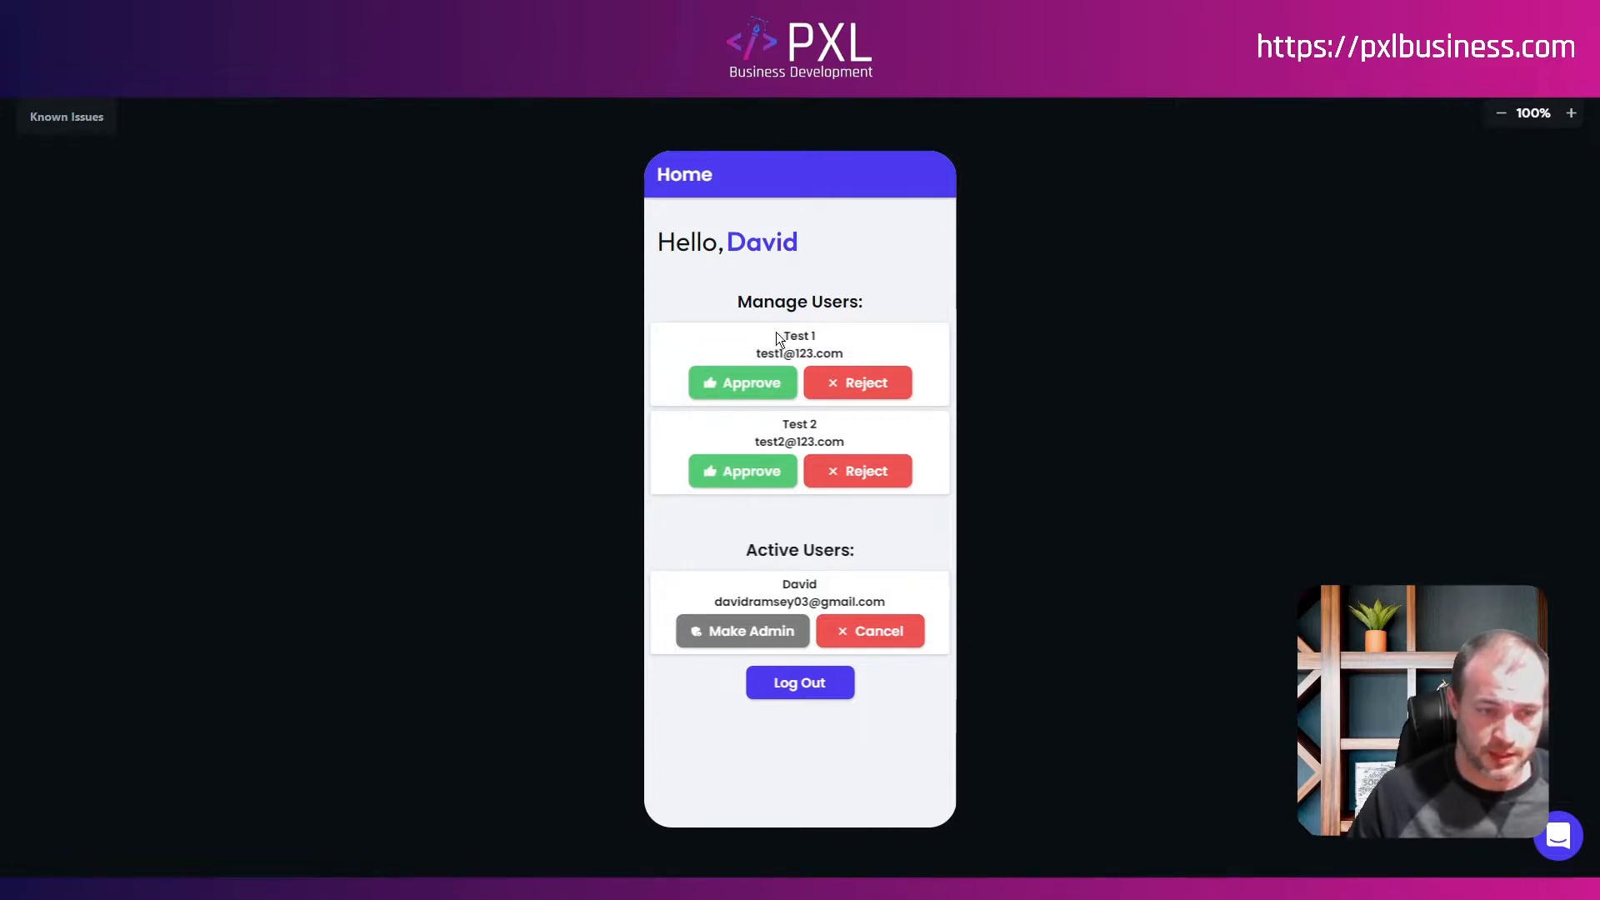
# Step: Reject Test 1 and approve Test 2 on the running admin home page
pyautogui.click(849, 382)
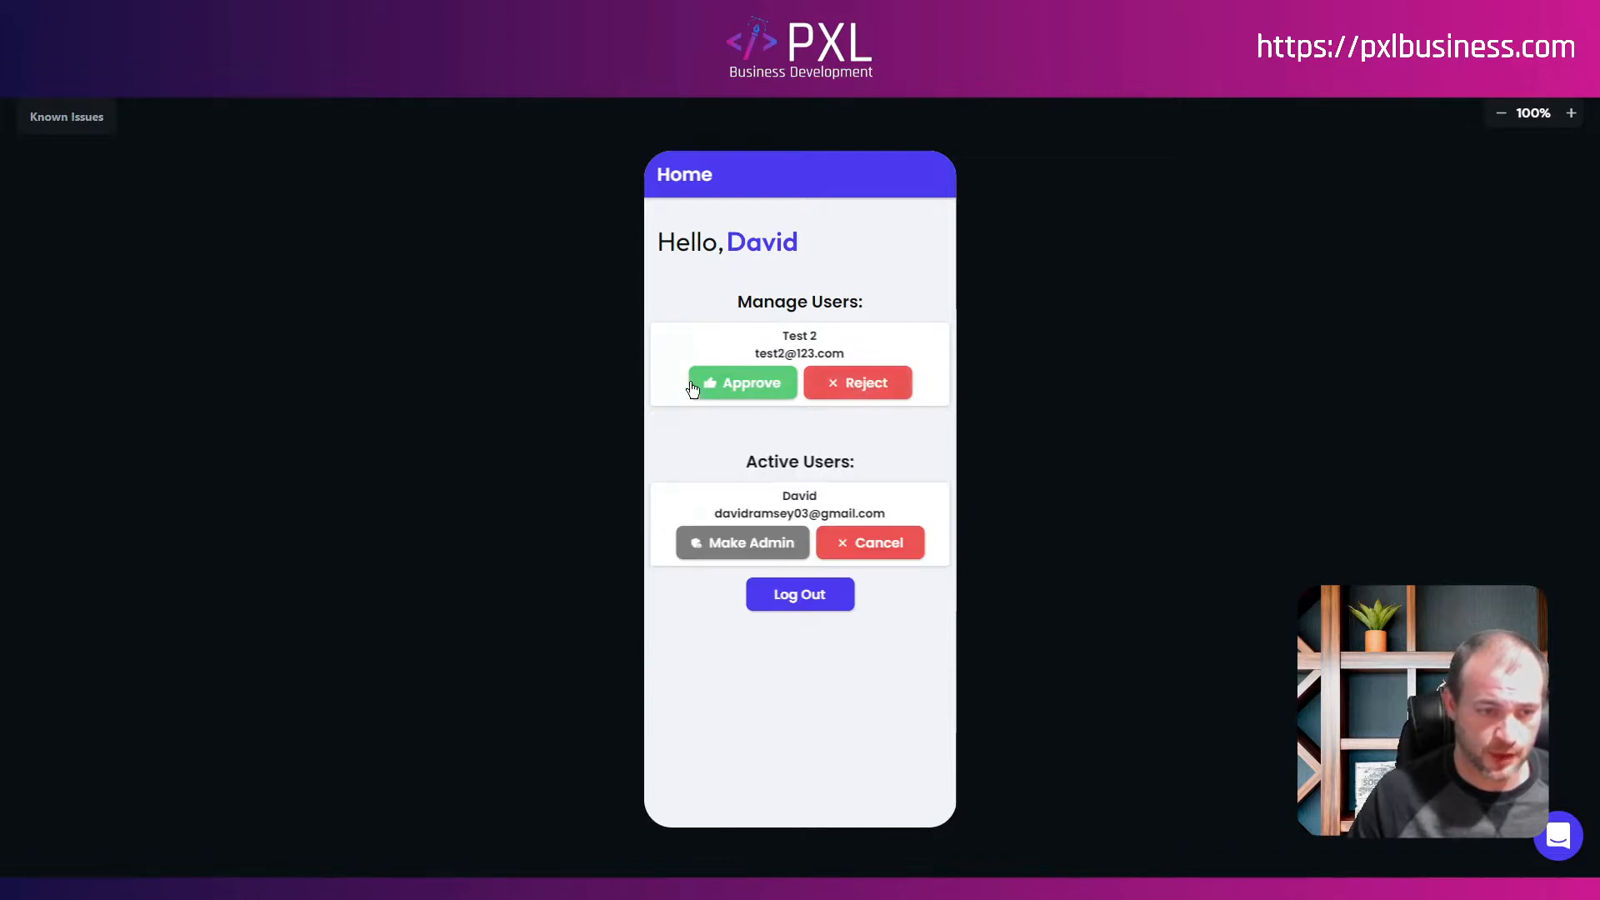
pyautogui.click(747, 383)
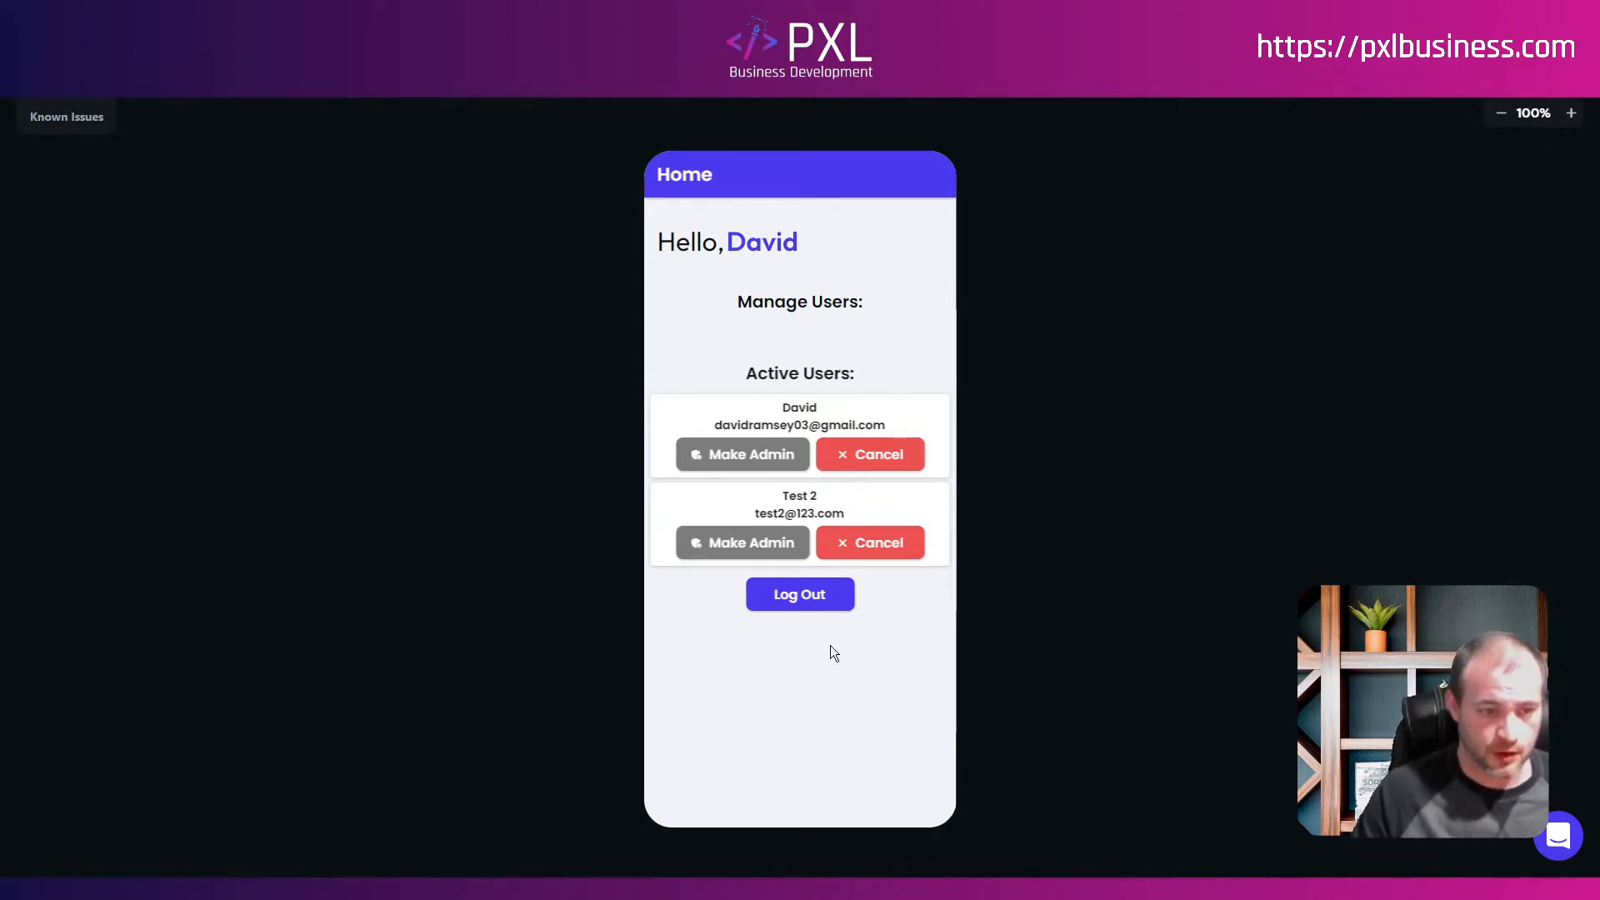
# Step: Sign out of the admin account and log in as Test 1 with that account's email and password to see the rejection message
pyautogui.click(807, 601)
pyautogui.click(803, 733)
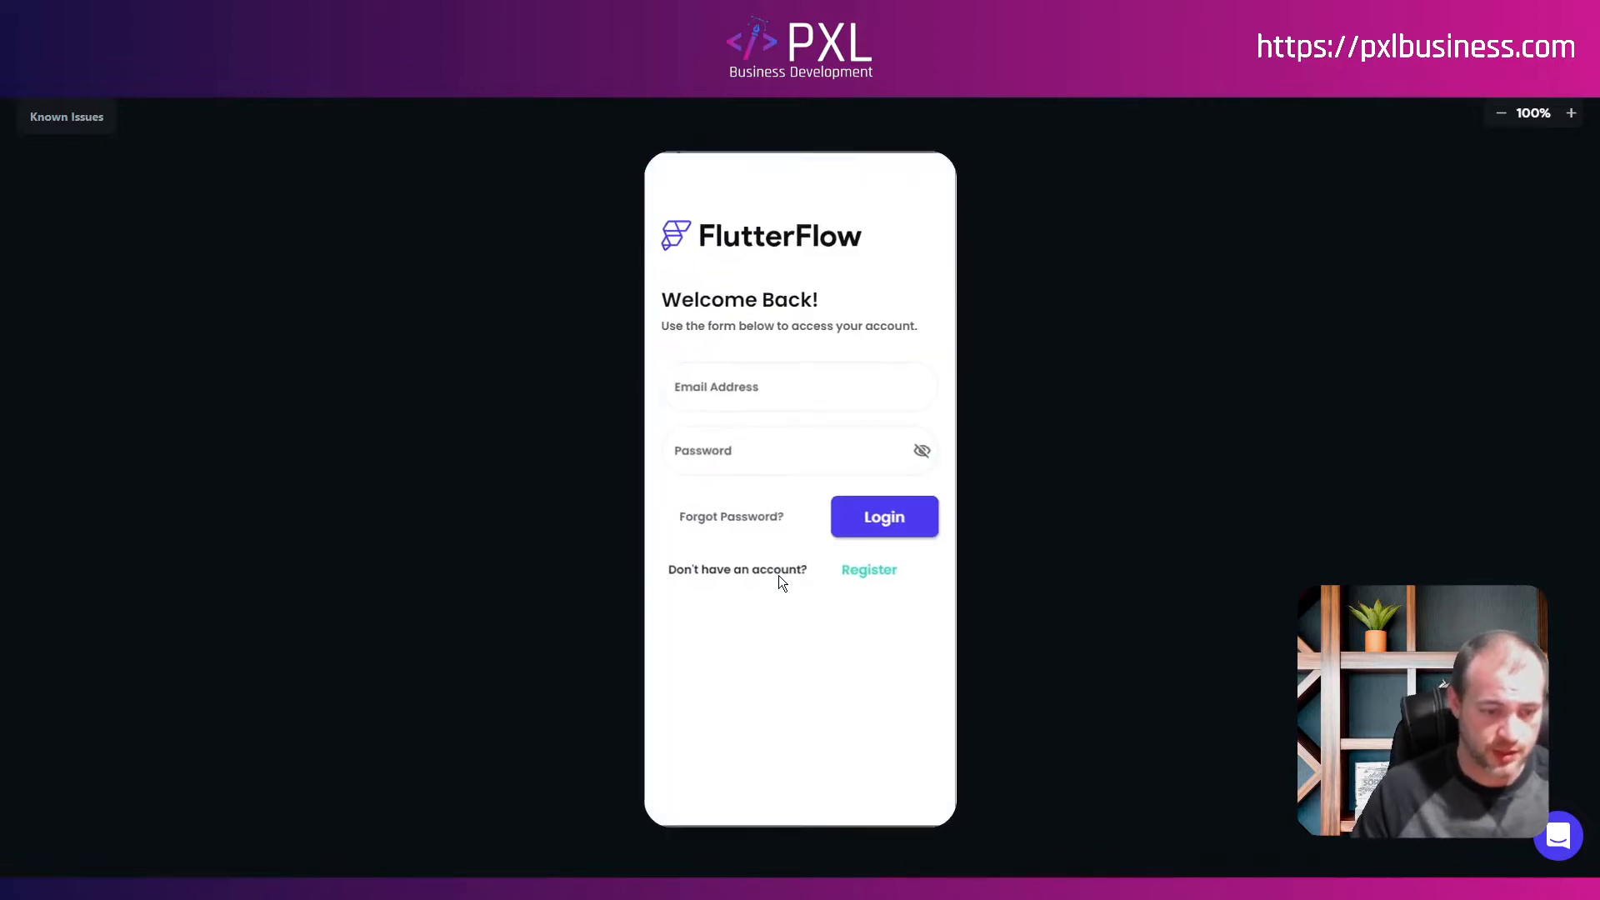
pyautogui.click(759, 395)
pyautogui.write('test')
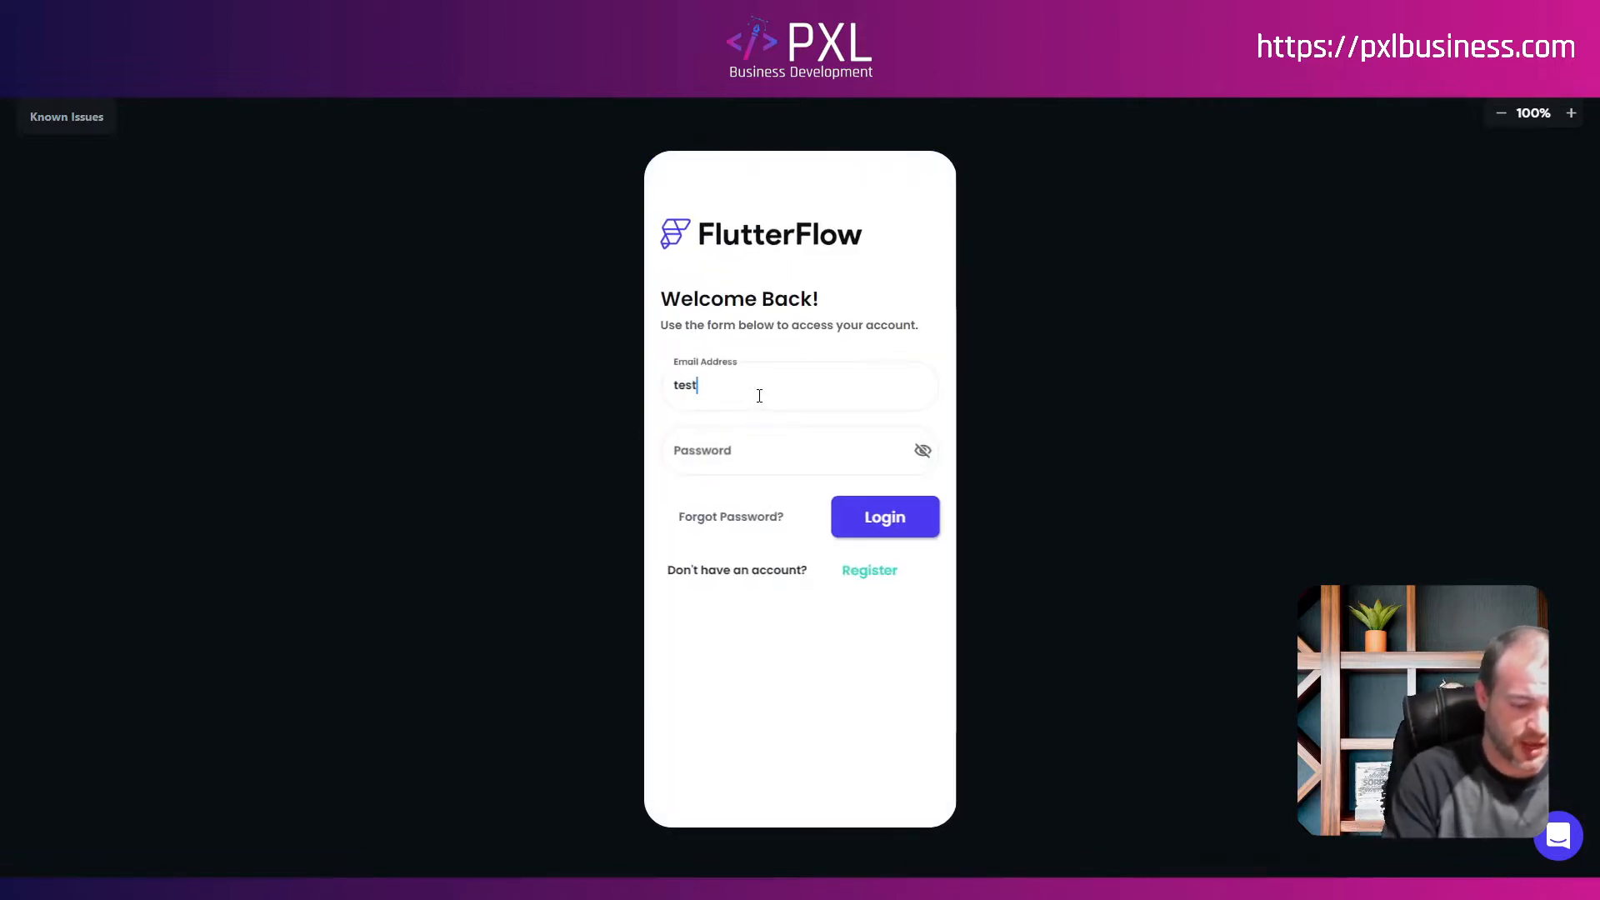
pyautogui.write('1@123.com')
pyautogui.press('Tab')
pyautogui.write('password123')
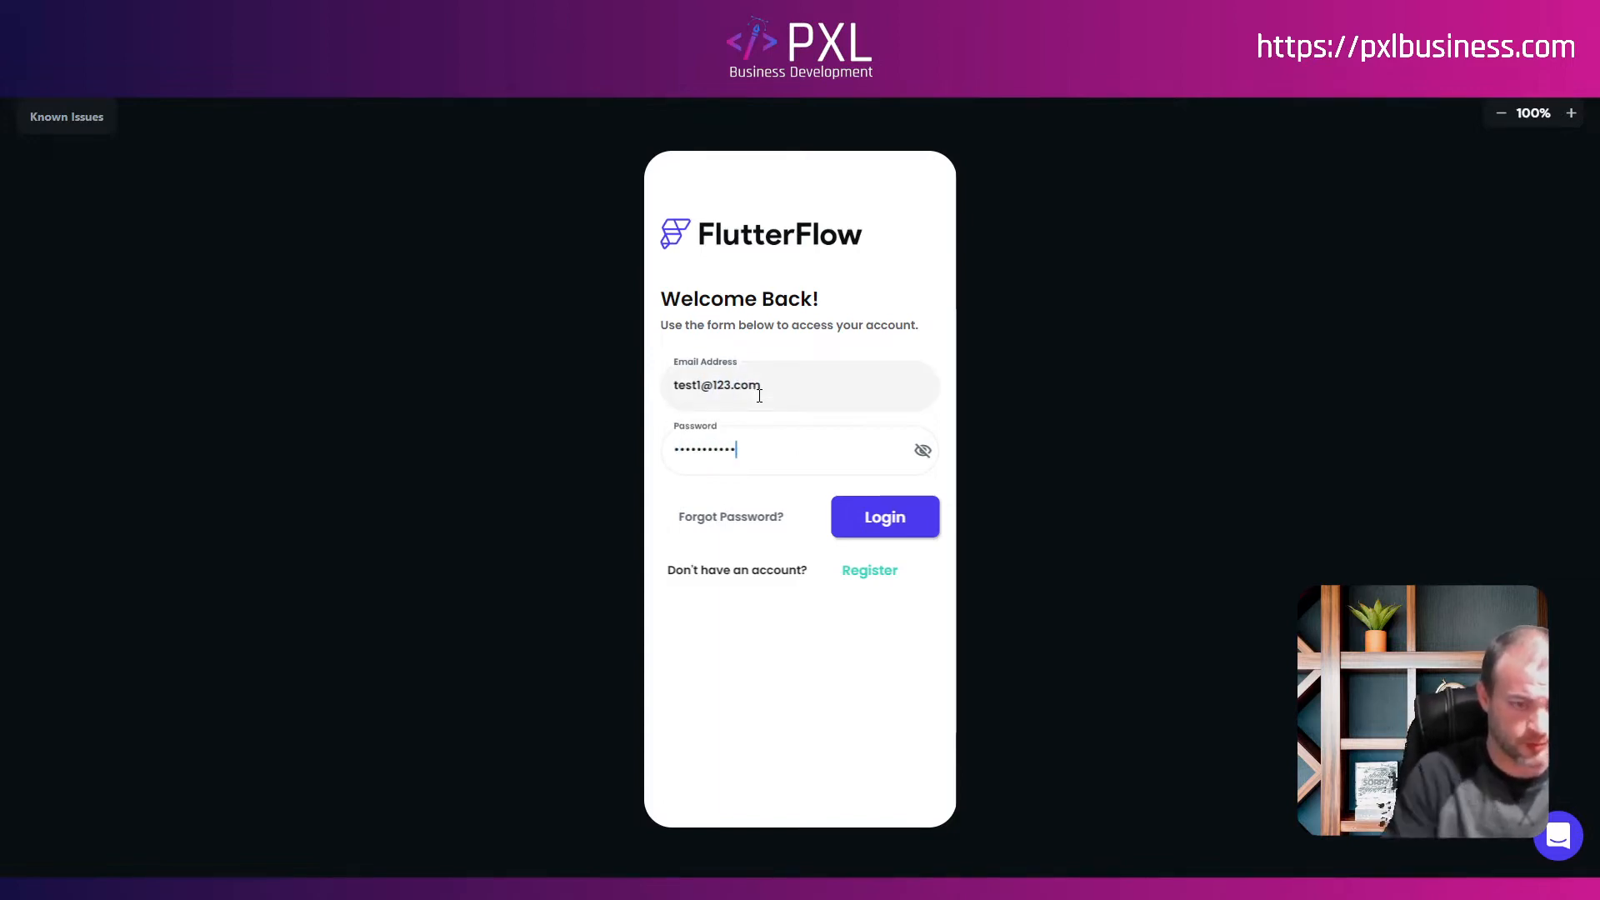
pyautogui.click(881, 522)
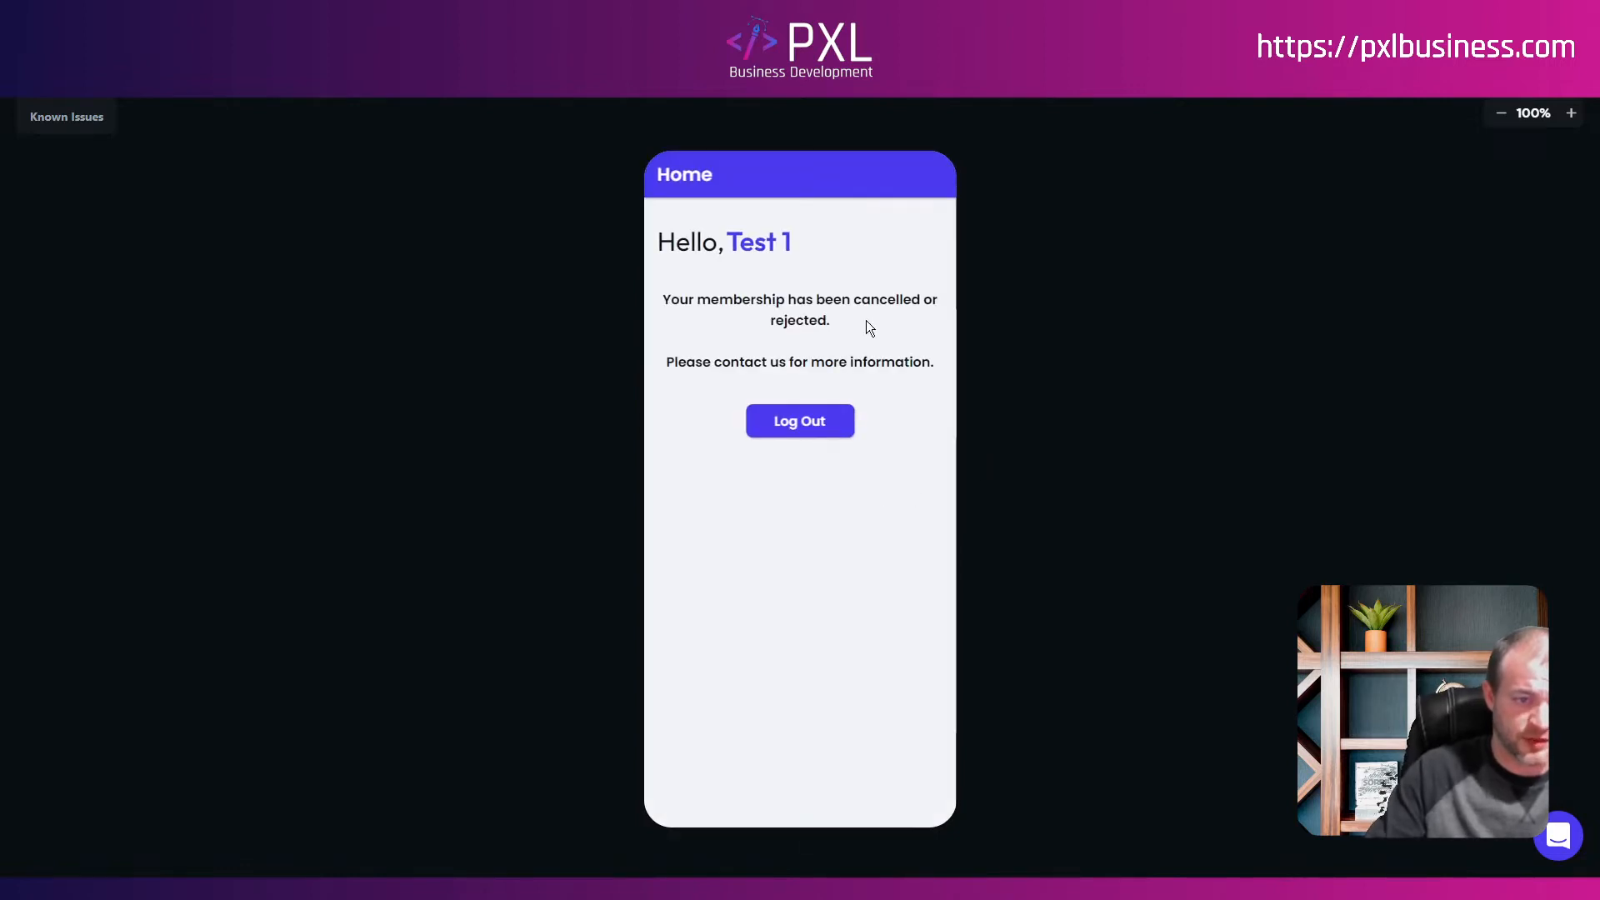
# Step: Sign out of Test 1 and log in as Test 2 with its email and password
pyautogui.click(805, 423)
pyautogui.click(804, 738)
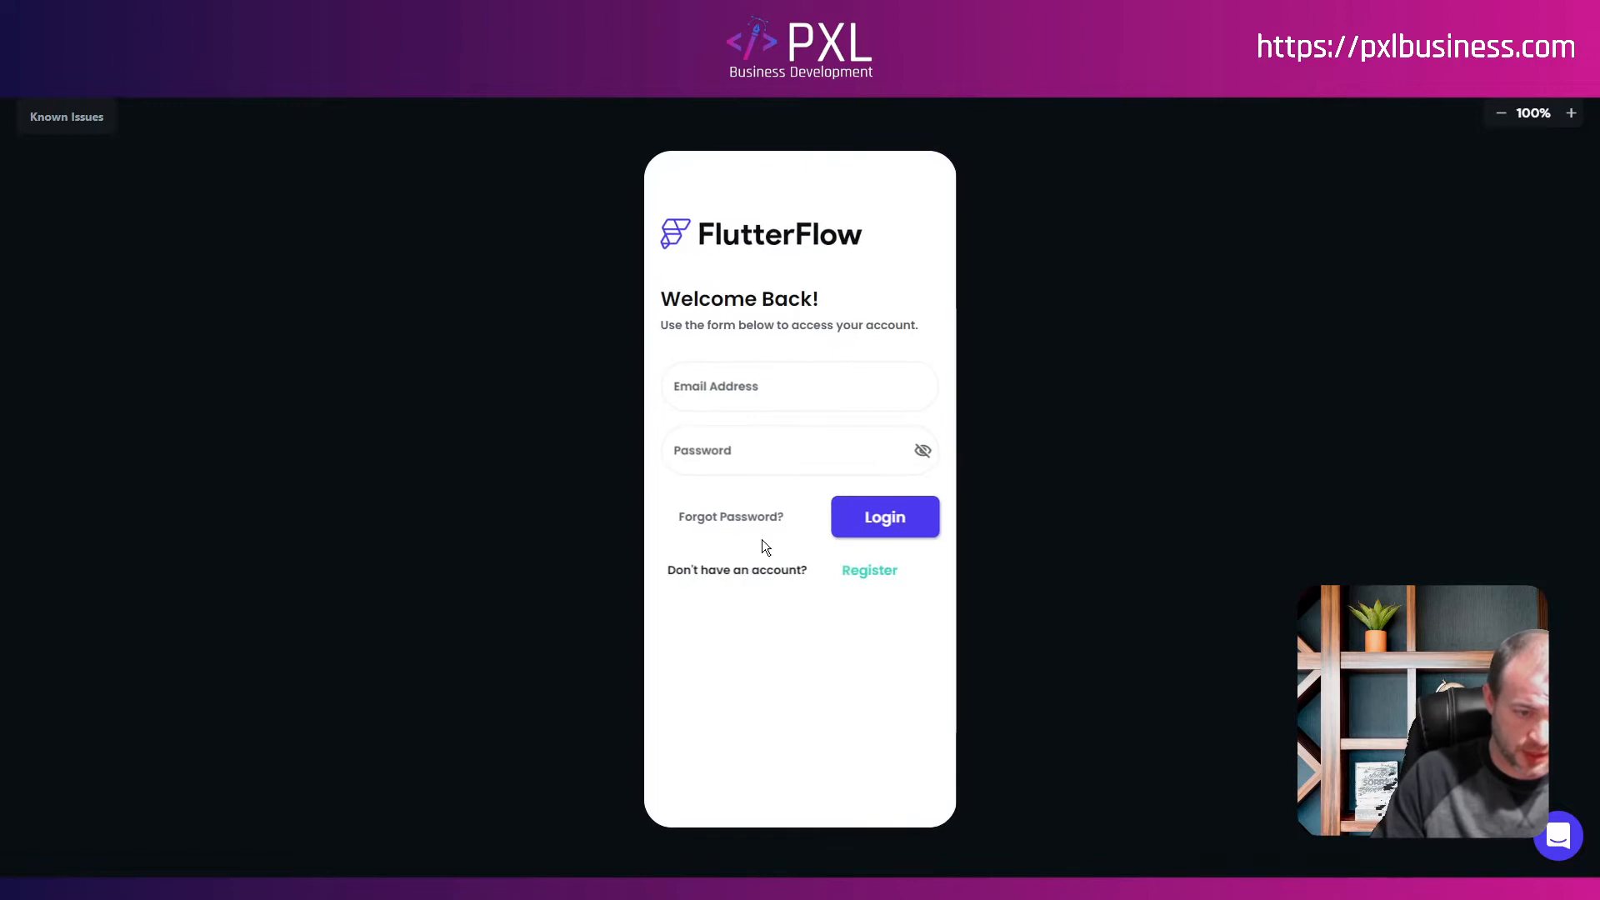
pyautogui.click(731, 395)
pyautogui.write('test')
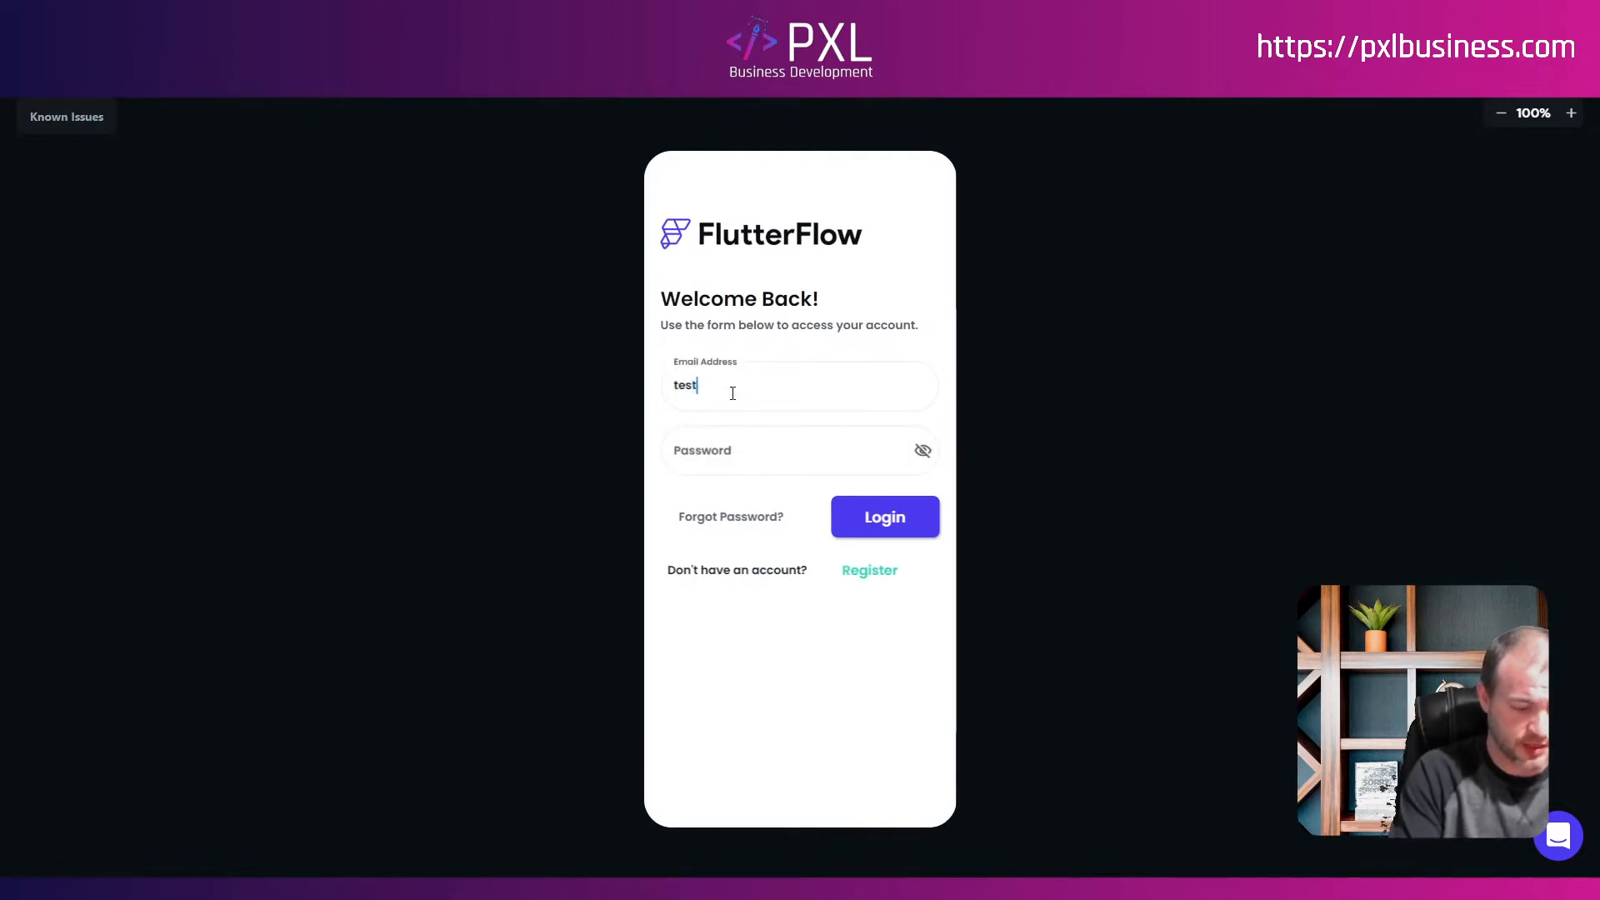
pyautogui.write('2@123.com')
pyautogui.press('Tab')
pyautogui.write('12345678910')
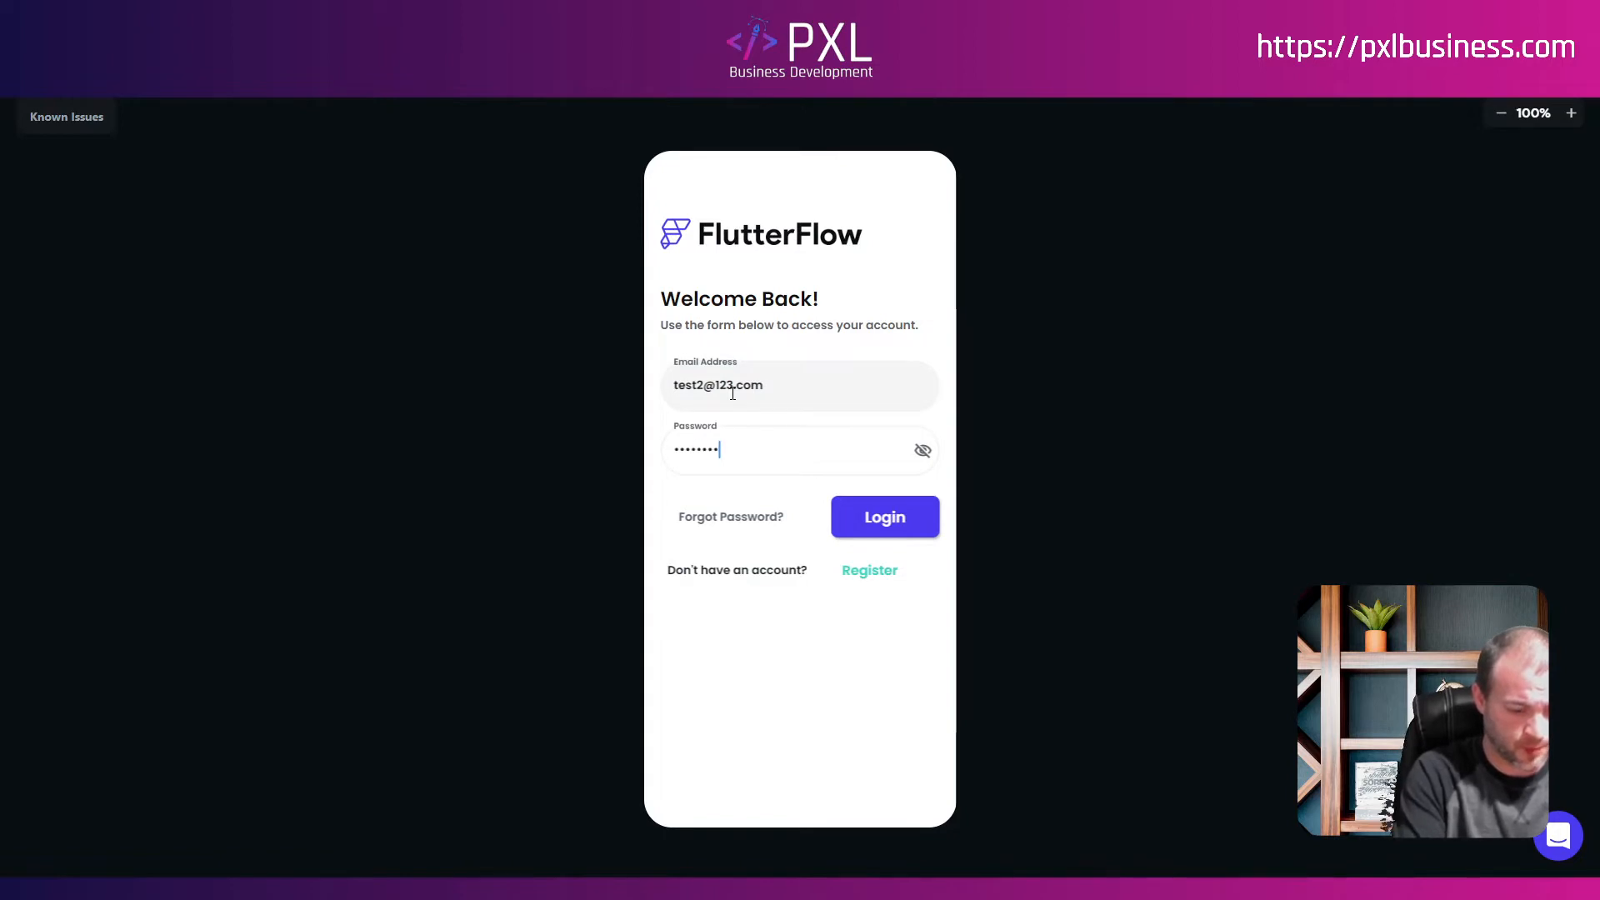
pyautogui.click(919, 517)
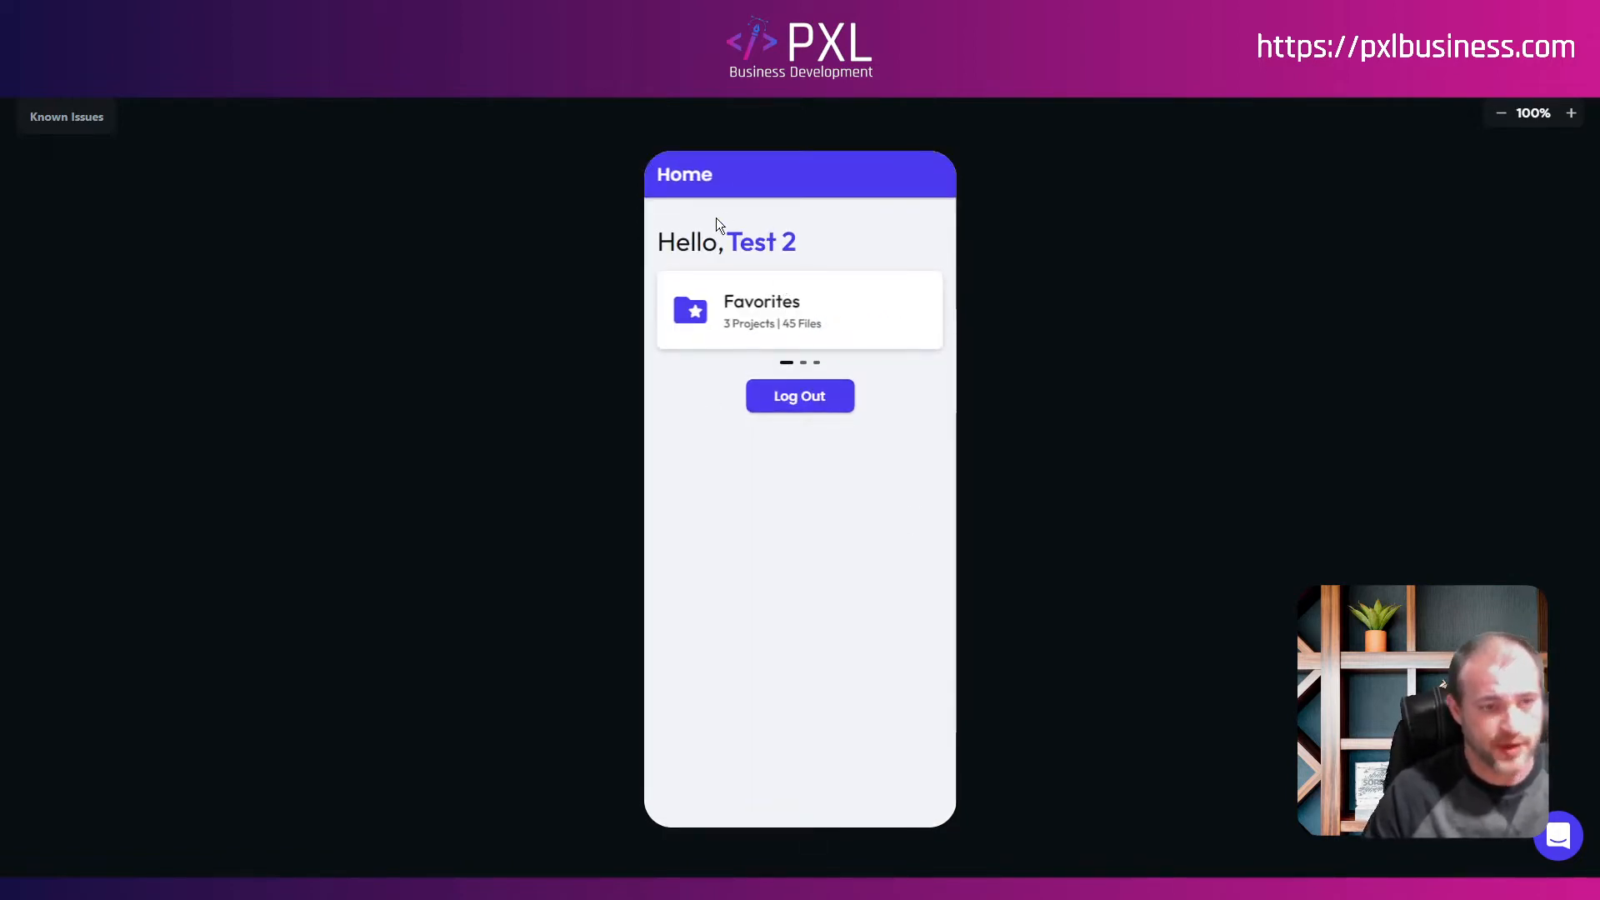
# Step: Sign out of Test 2 and log in with the admin account's email and password
pyautogui.click(805, 403)
pyautogui.click(836, 731)
pyautogui.click(773, 404)
pyautogui.press('Tab')
pyautogui.write('***********')
pyautogui.click(905, 515)
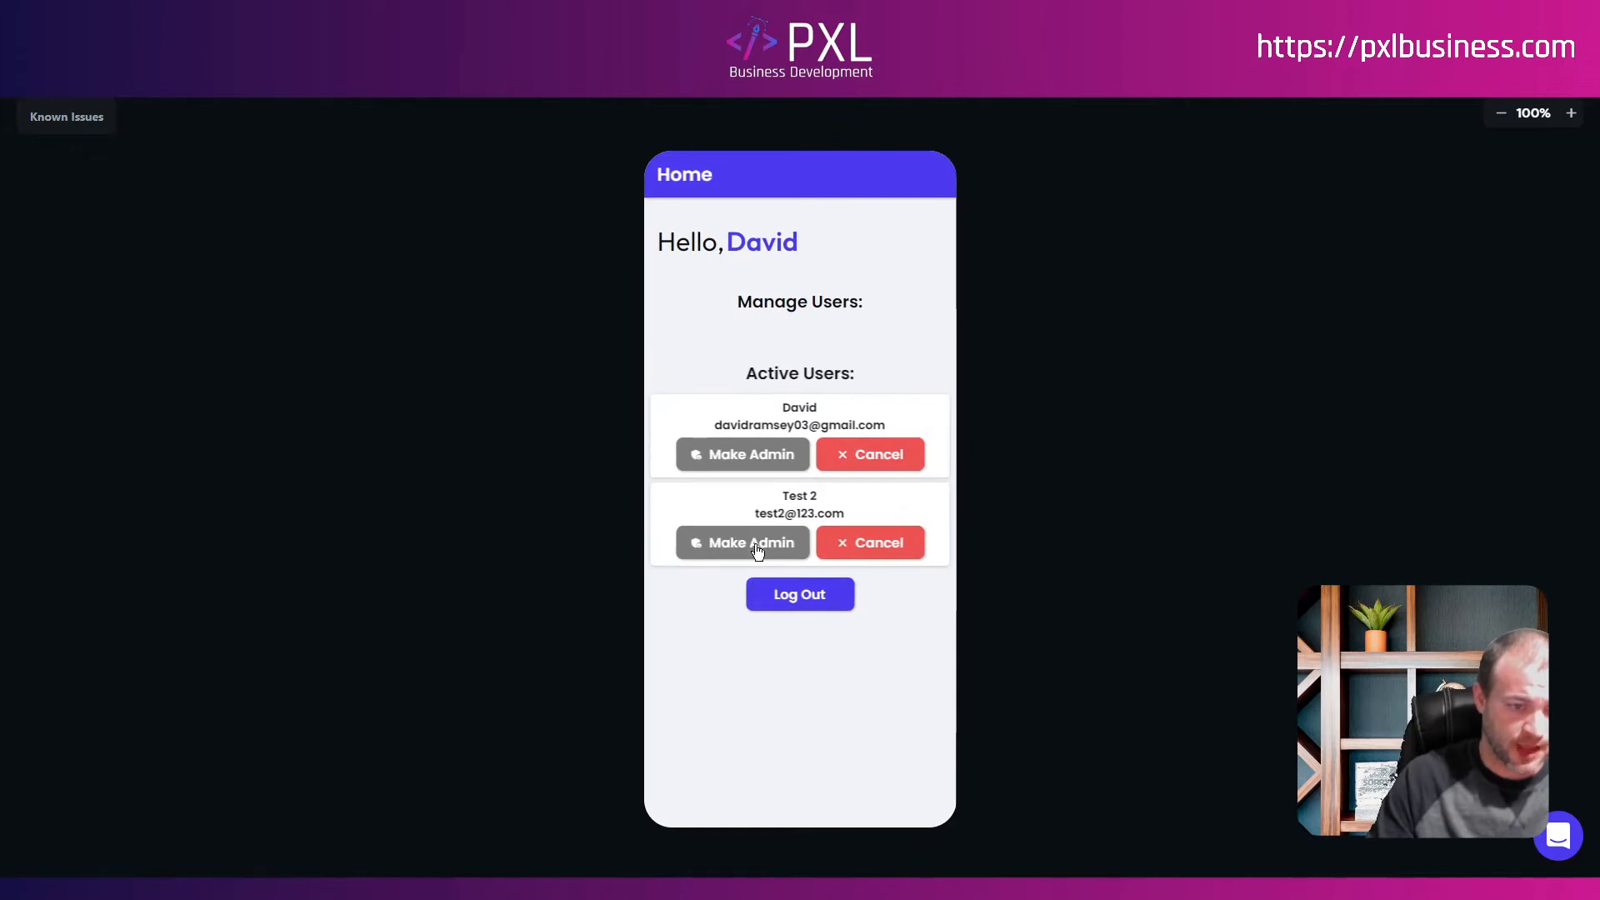
# Step: Make Test 2 an admin, then sign out and log back in as Test 2
pyautogui.click(762, 546)
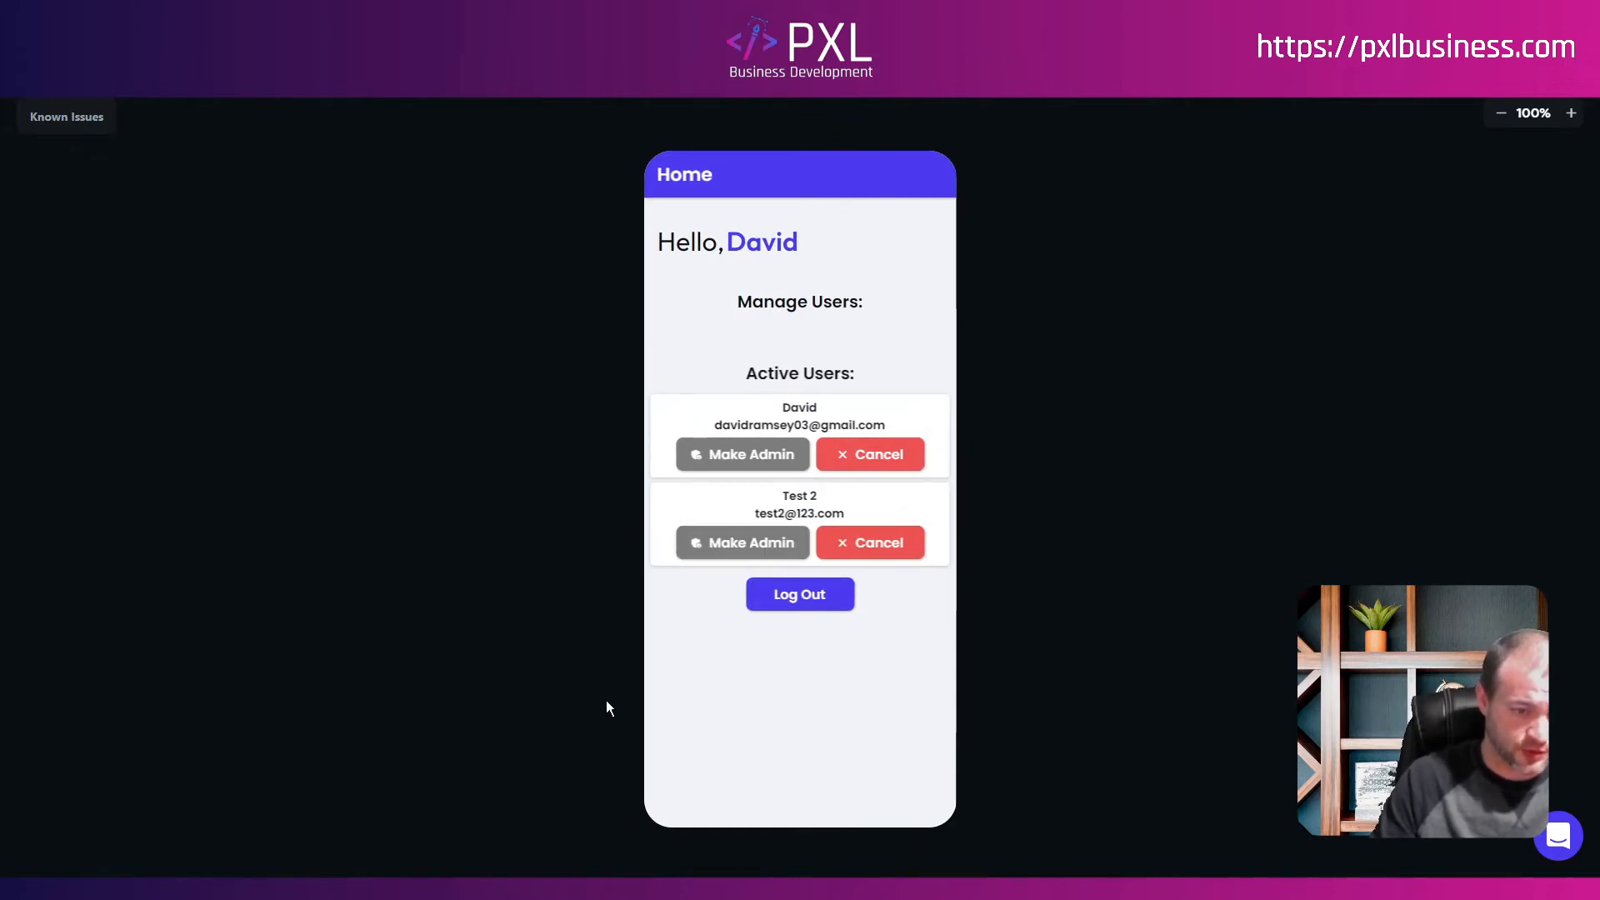
pyautogui.click(787, 593)
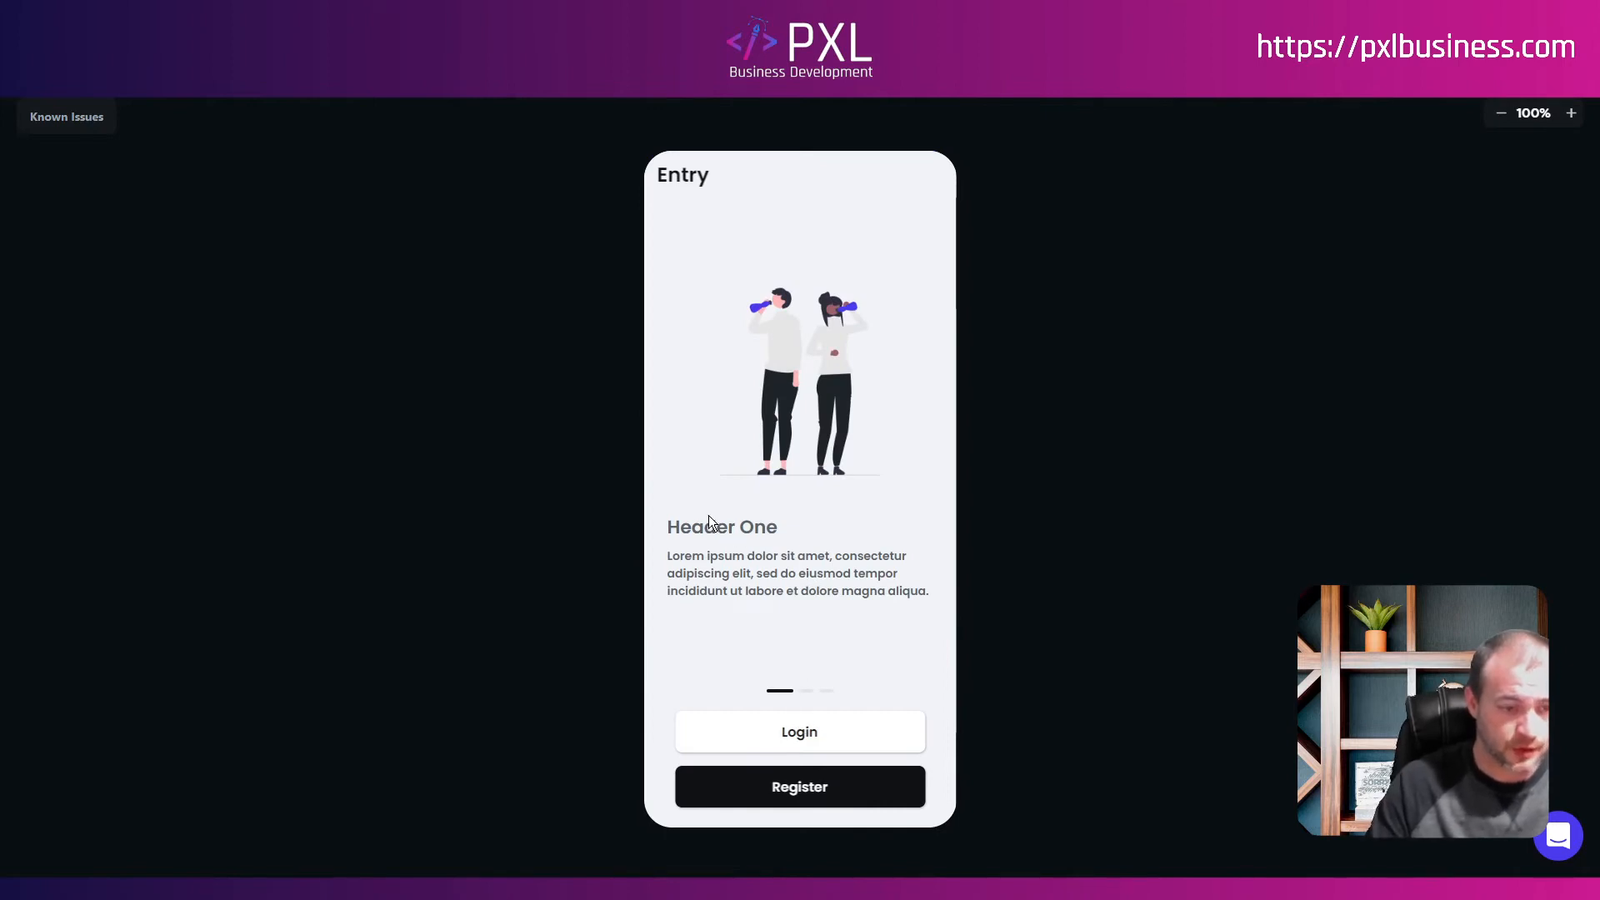
pyautogui.click(823, 728)
pyautogui.click(728, 388)
pyautogui.write('test2@')
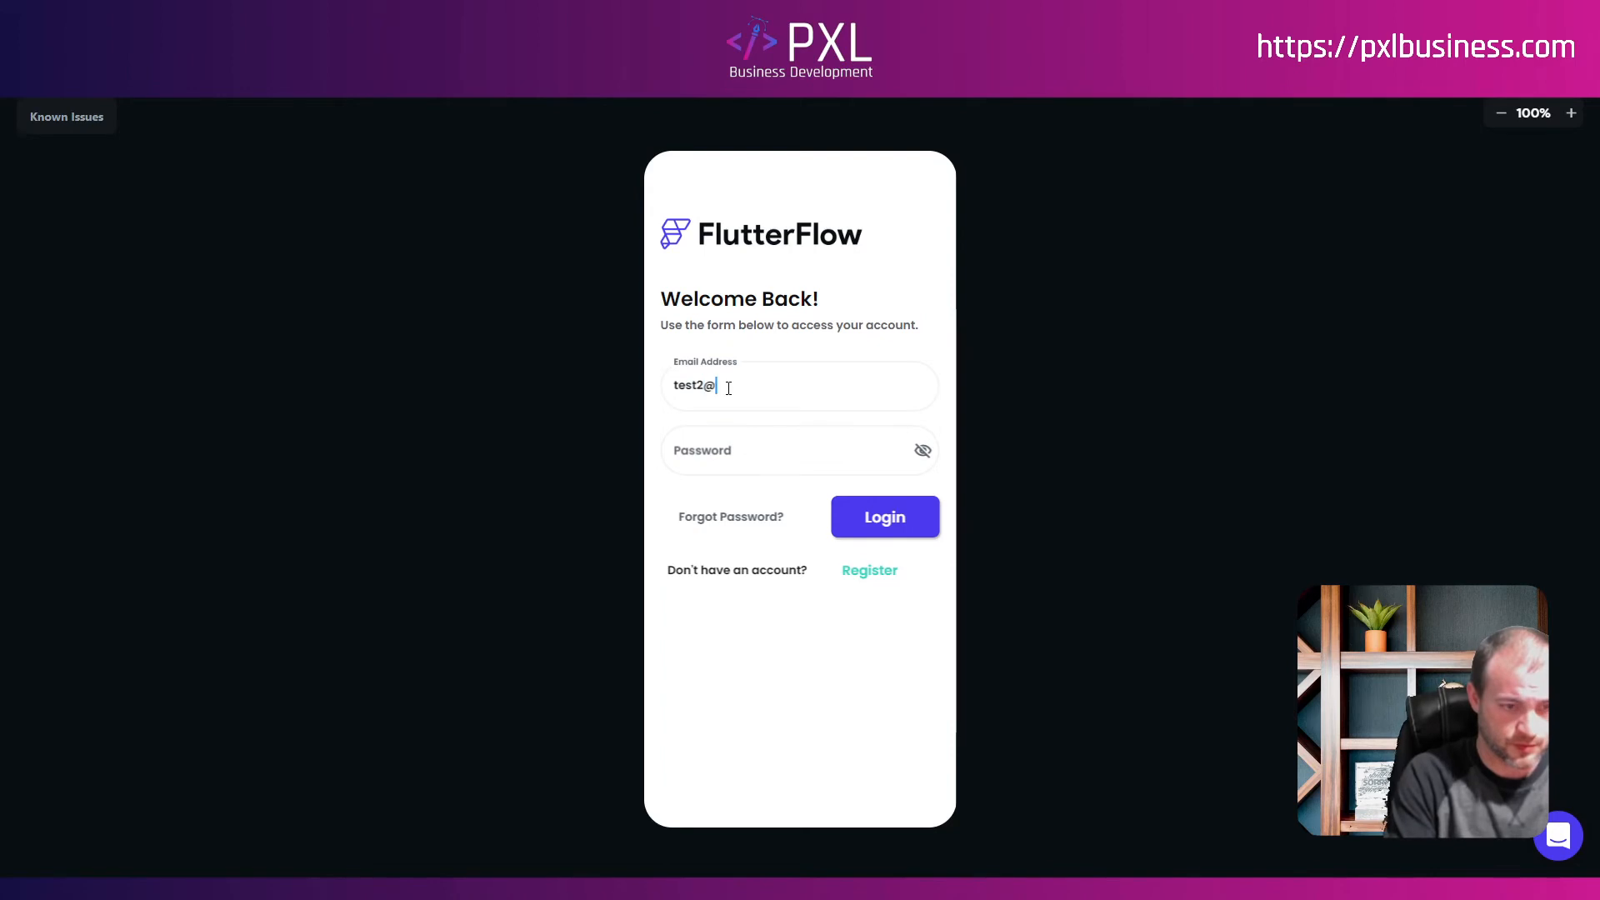
pyautogui.write('123.com')
pyautogui.press('Tab')
pyautogui.write('12345678910')
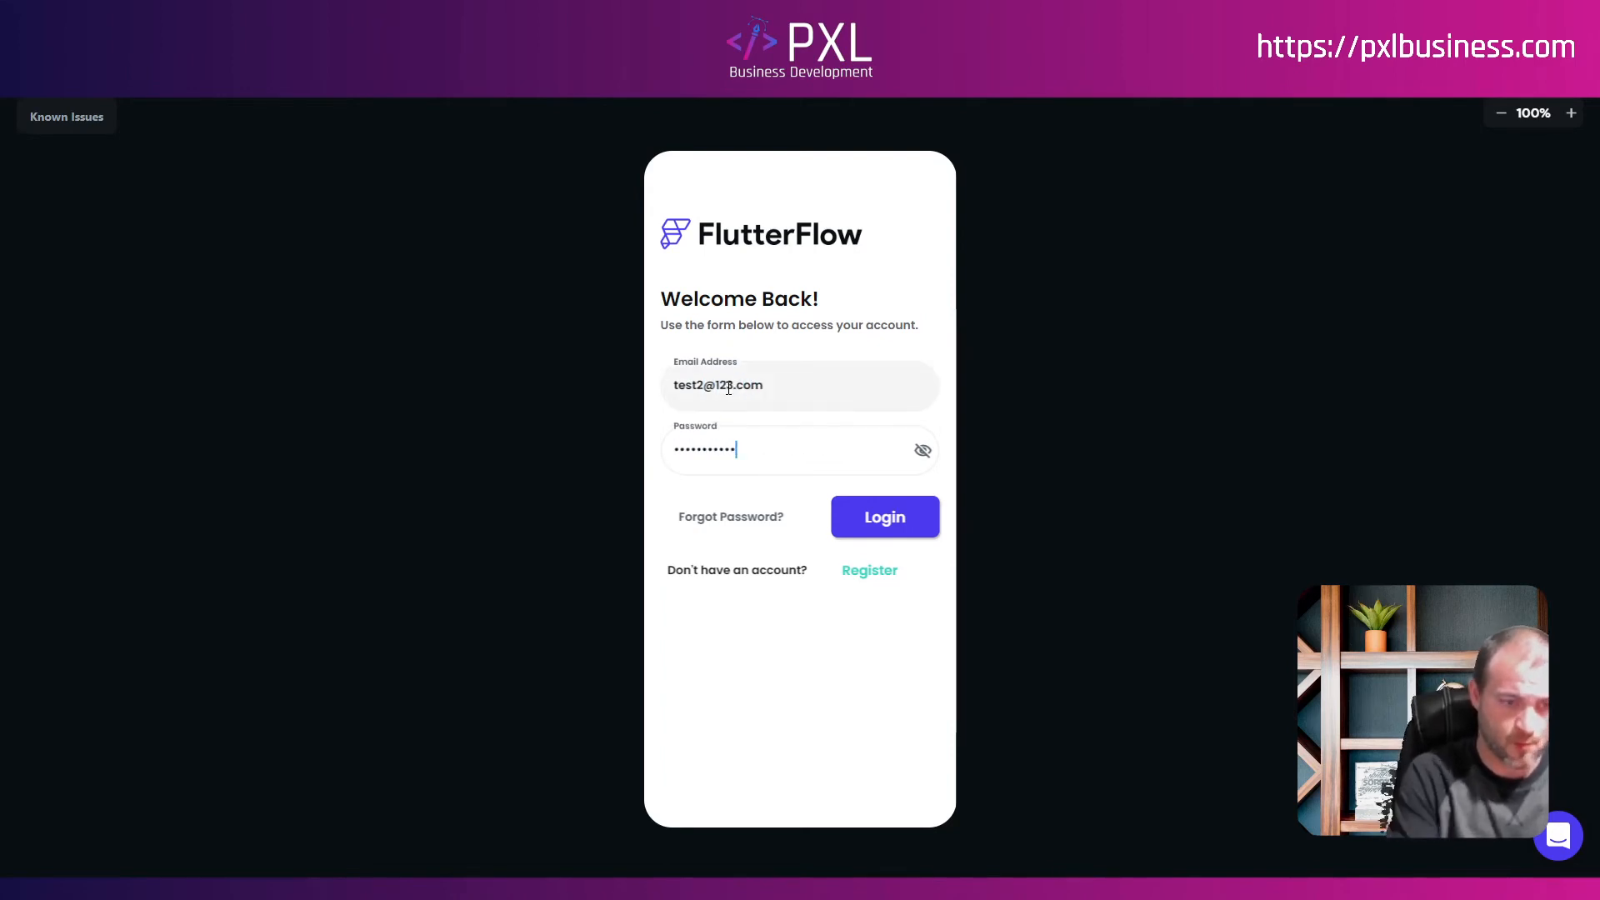
pyautogui.click(890, 521)
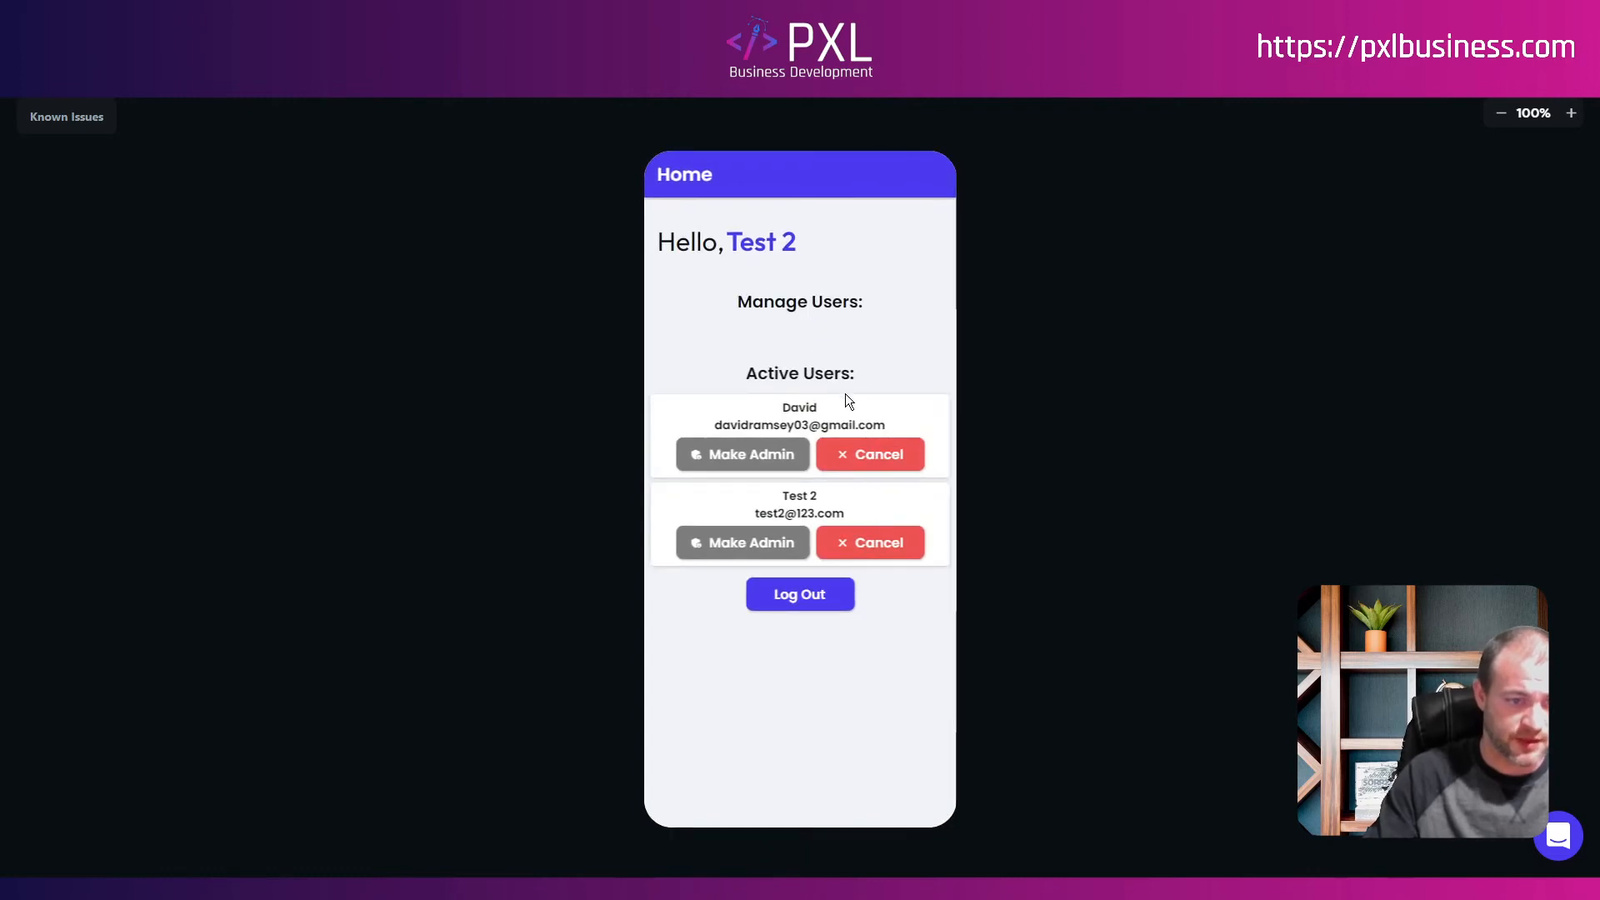